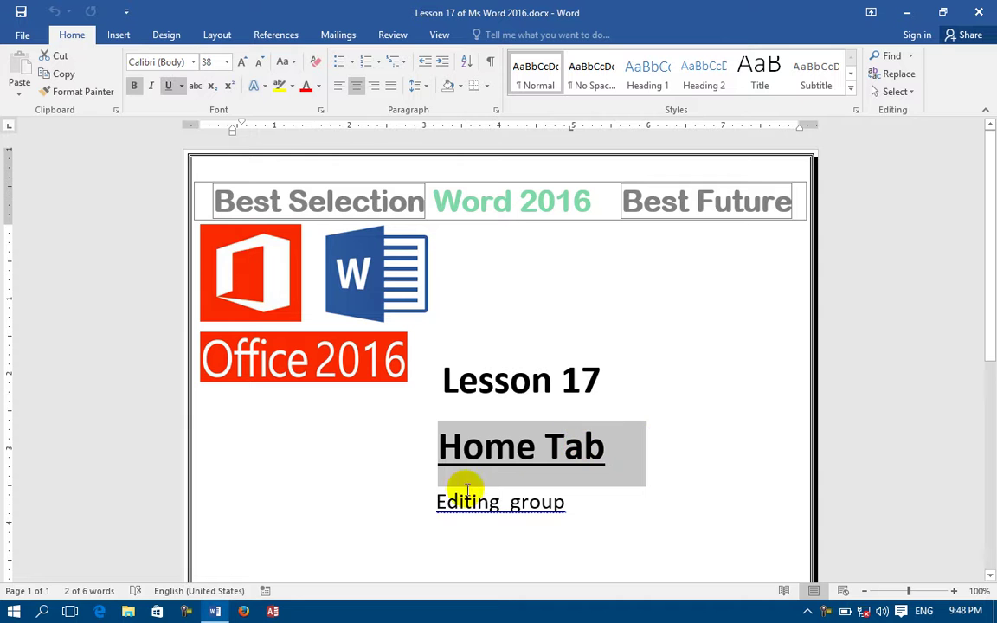
pyautogui.moveTo(437, 502); pyautogui.dragTo(518, 501)
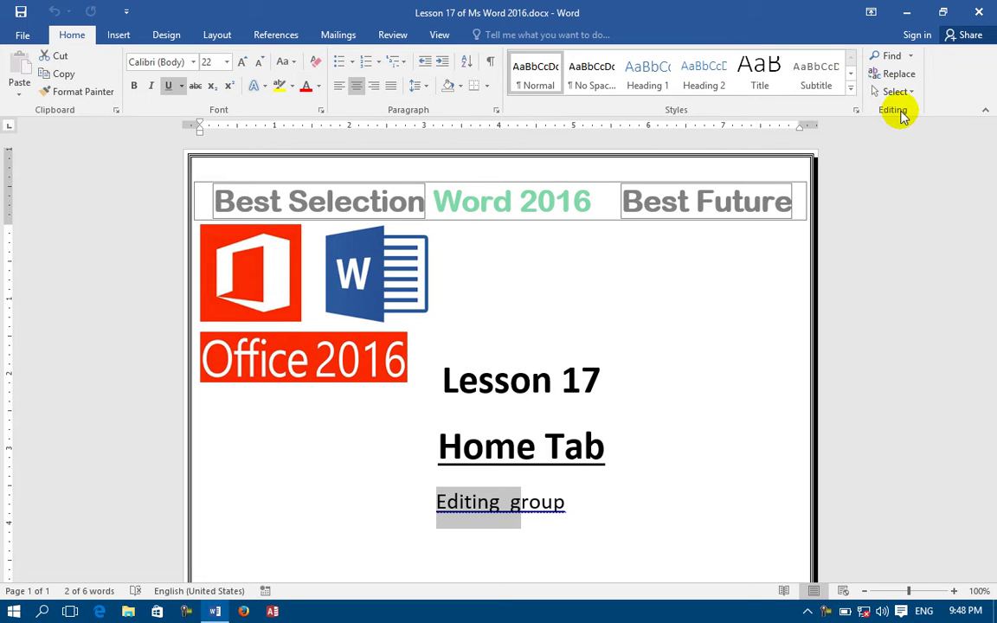
pyautogui.click(707, 519)
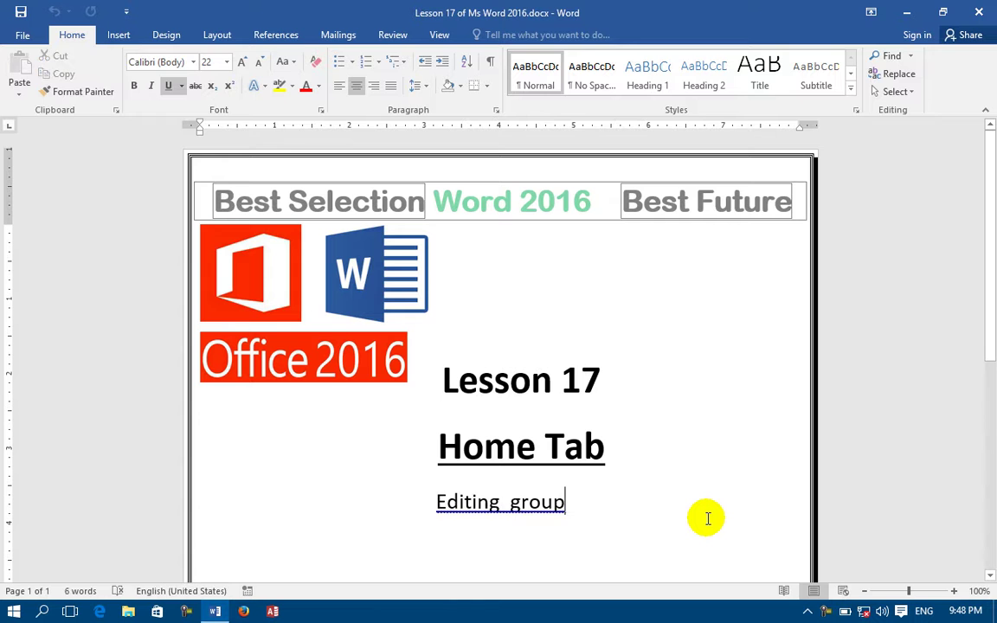
# Create a new blank document and fill it with sample paragraphs using =rand(), repeating the insertion twice.
pyautogui.hotkey('ctrl', 'n')
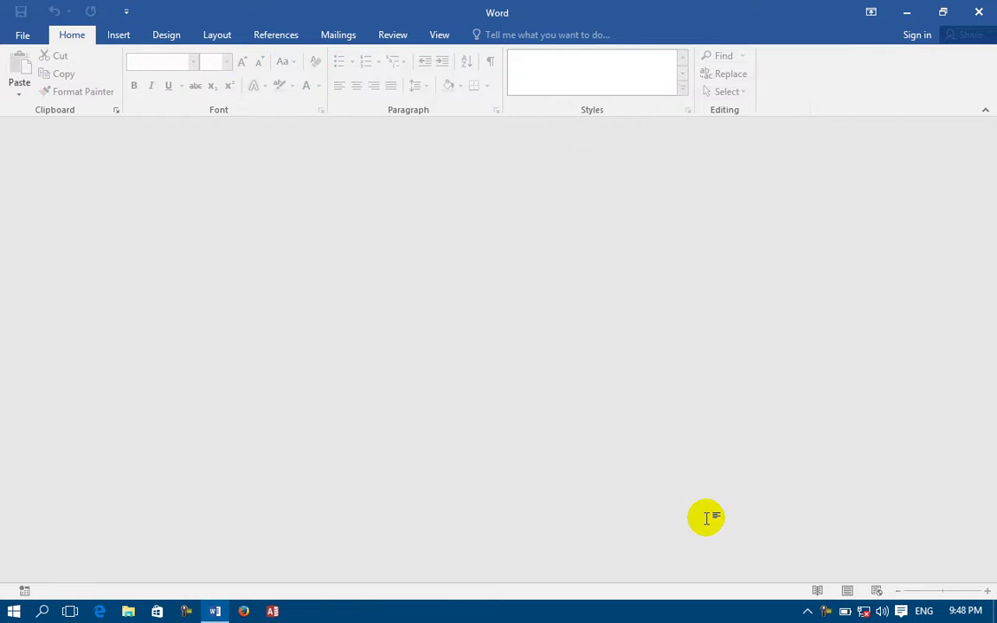
pyautogui.write('=ran')
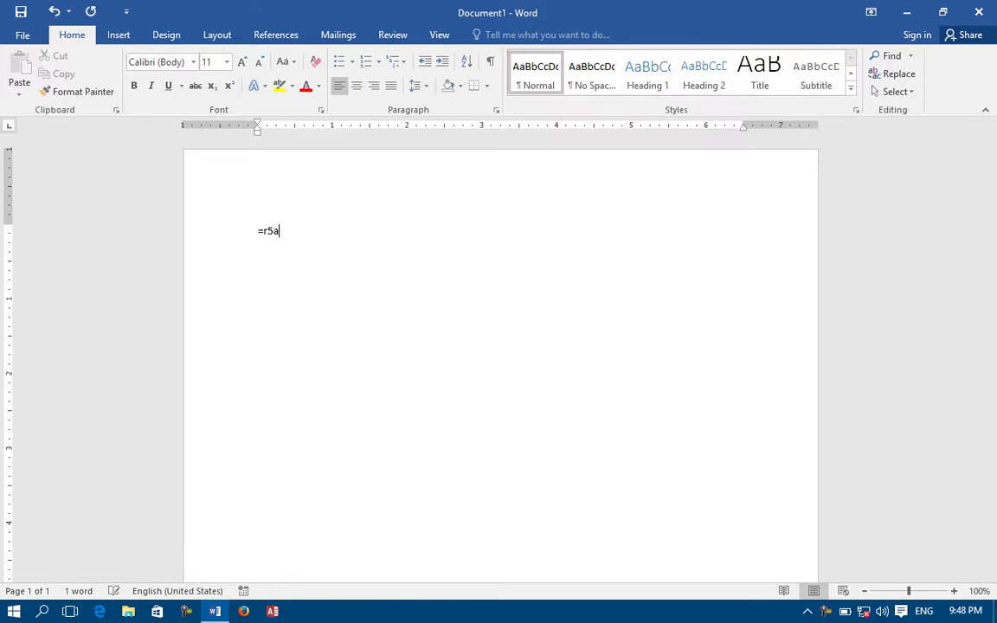
pyautogui.write('d()')
pyautogui.press('Return')
pyautogui.hotkey('ctrl', 'y')
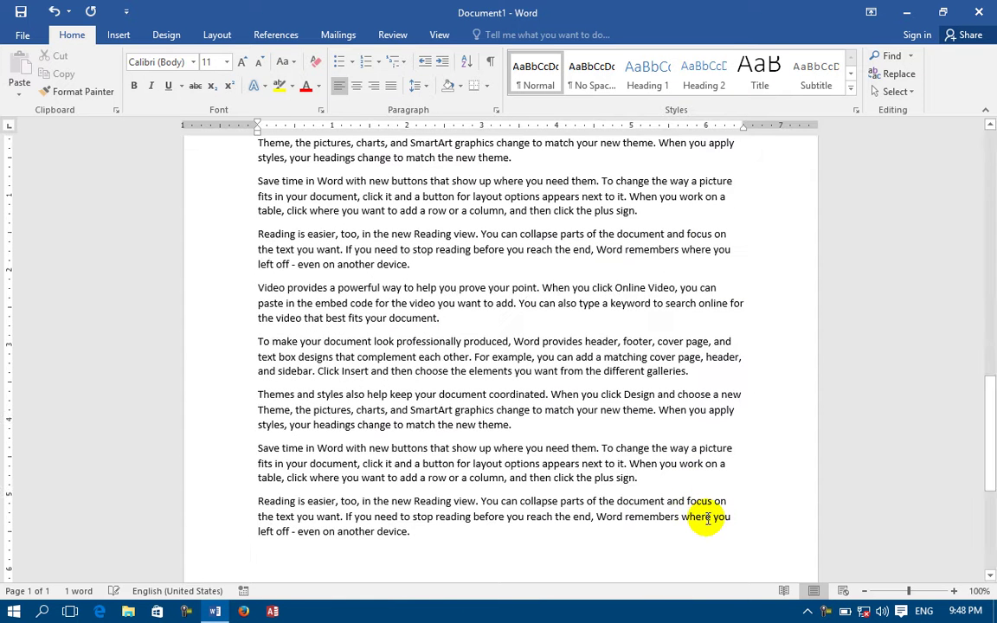
pyautogui.hotkey('ctrl', 'y')
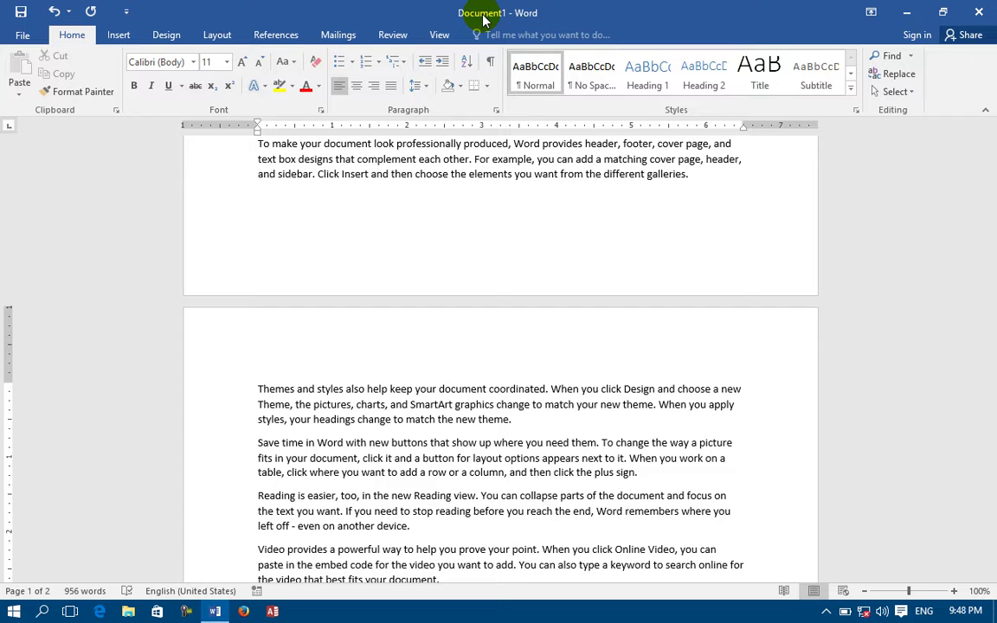
pyautogui.scroll(10, 526, 245)
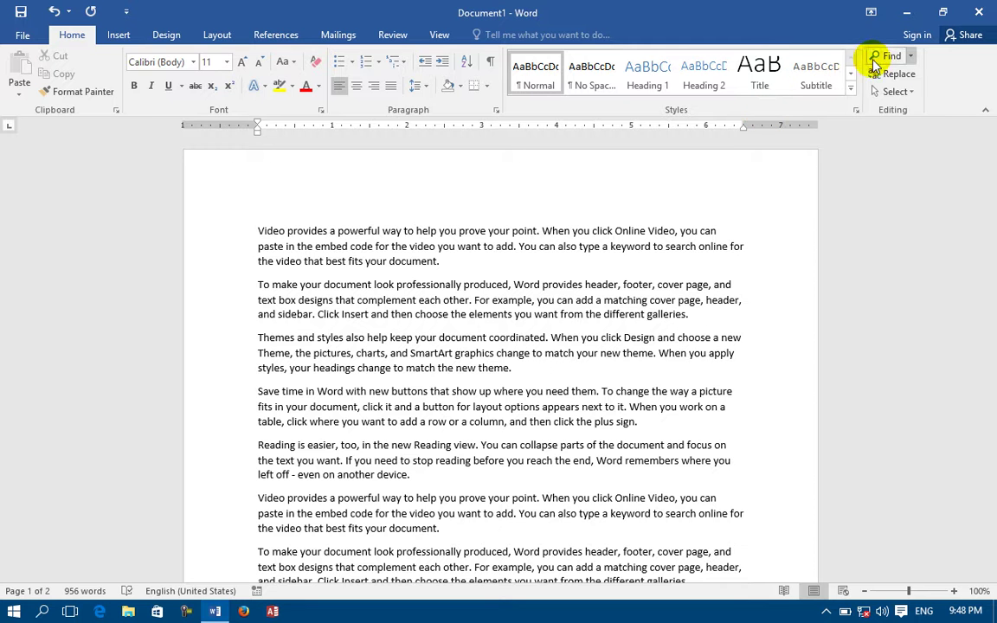
# Open the Navigation pane with Find, undock it so it floats over the page, and close it.
pyautogui.click(885, 57)
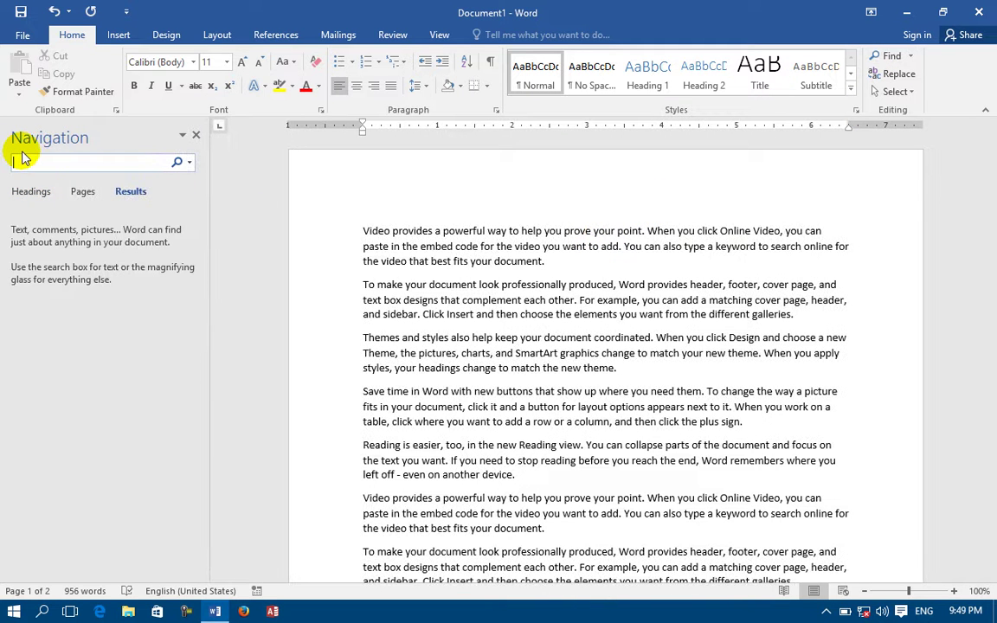
pyautogui.click(197, 136)
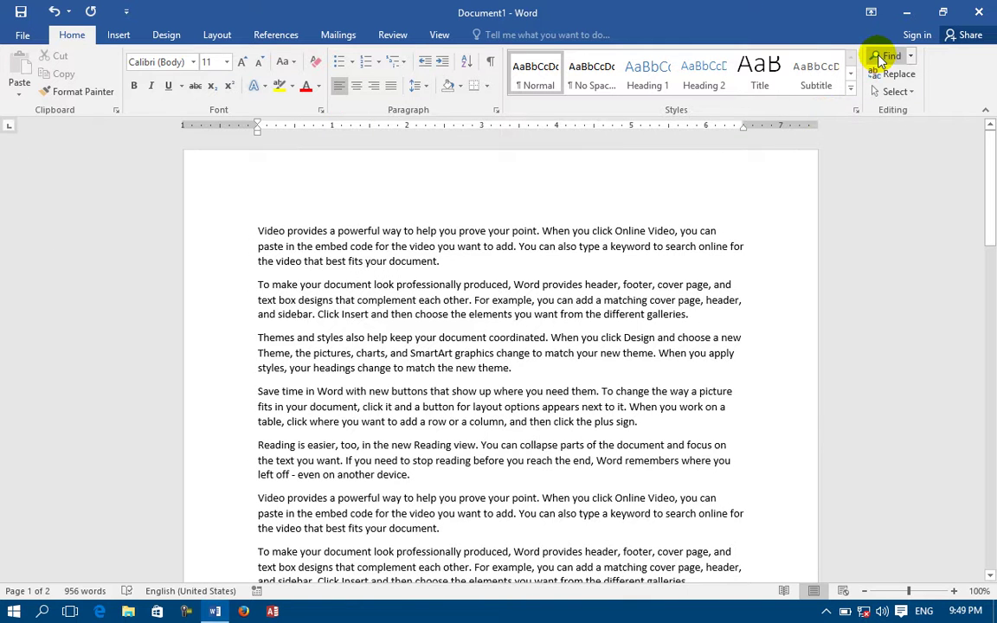
pyautogui.click(880, 59)
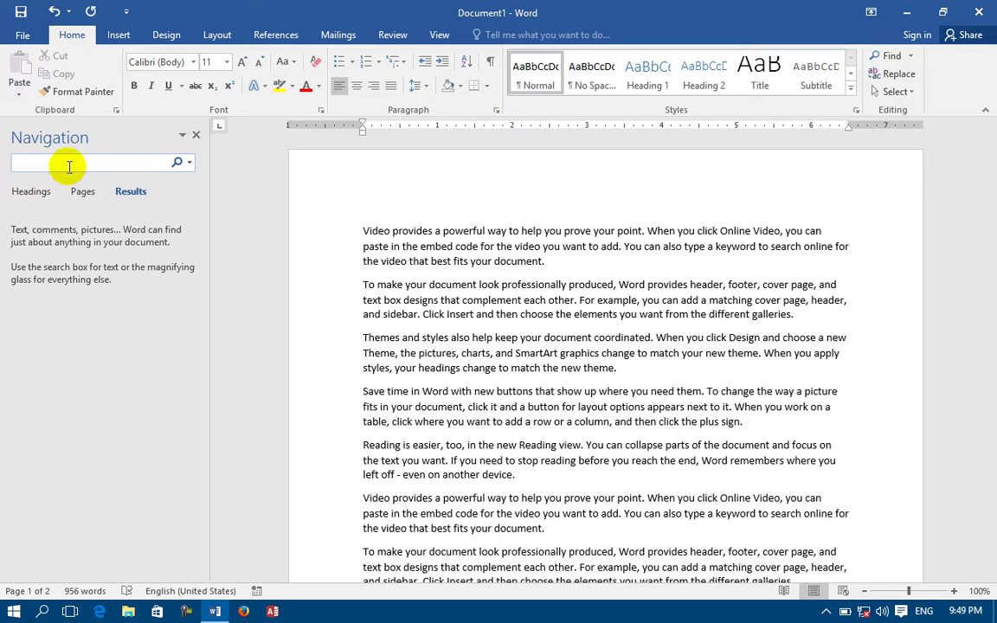
pyautogui.moveTo(27, 138); pyautogui.dragTo(576, 192)
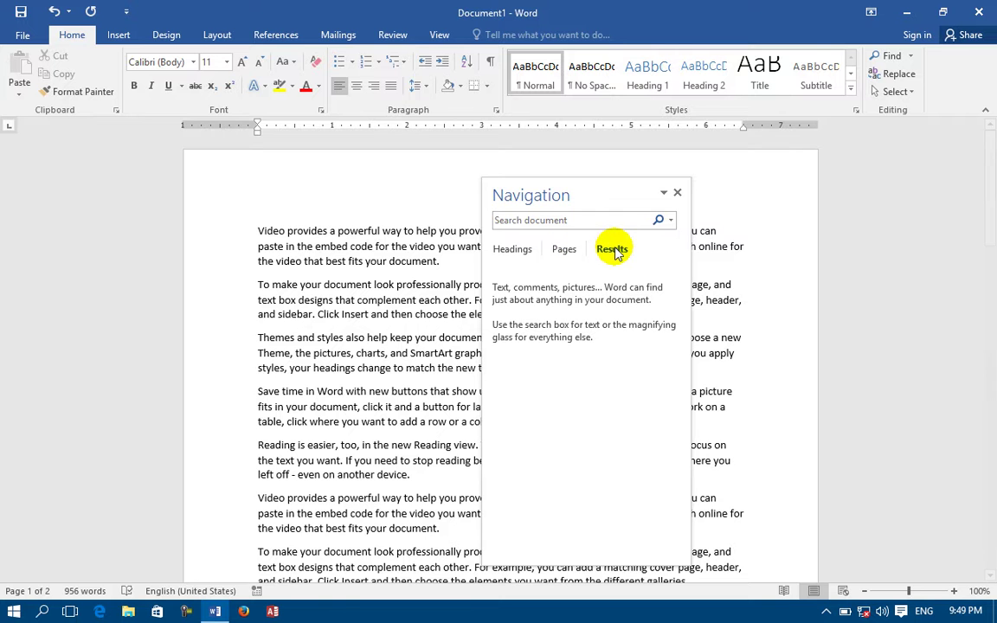
pyautogui.click(678, 193)
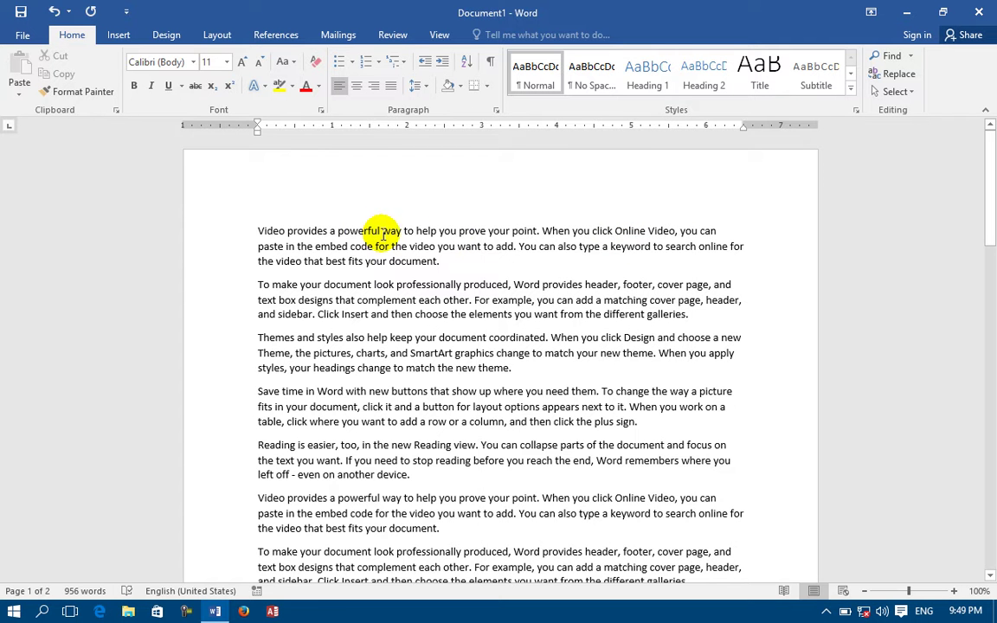
# Split the opening word "Video" of the first paragraph onto its own line and style it as Heading 1.
pyautogui.click(288, 232)
pyautogui.press('Return')
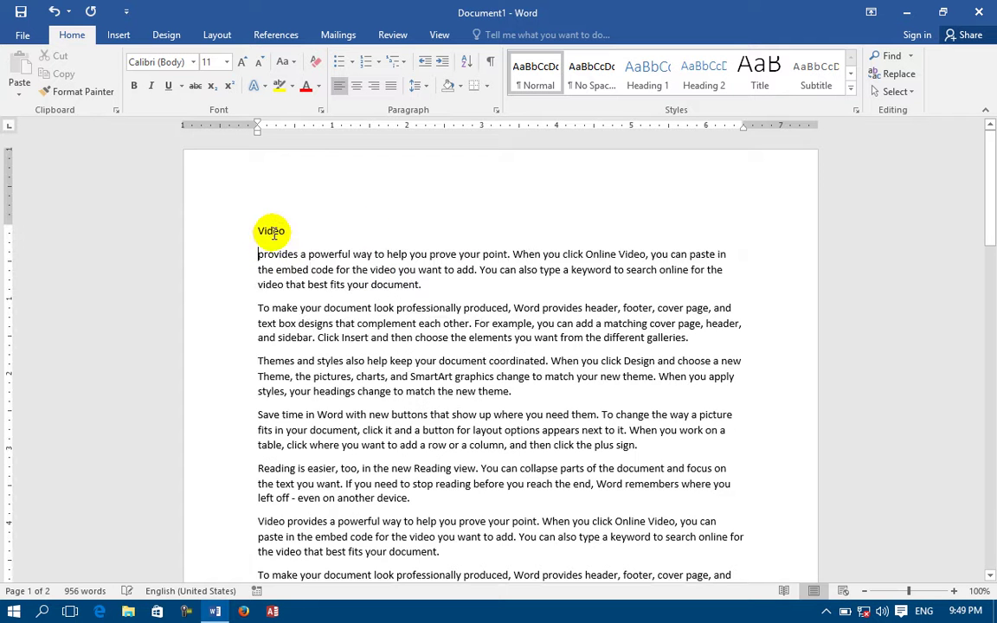
pyautogui.click(246, 232)
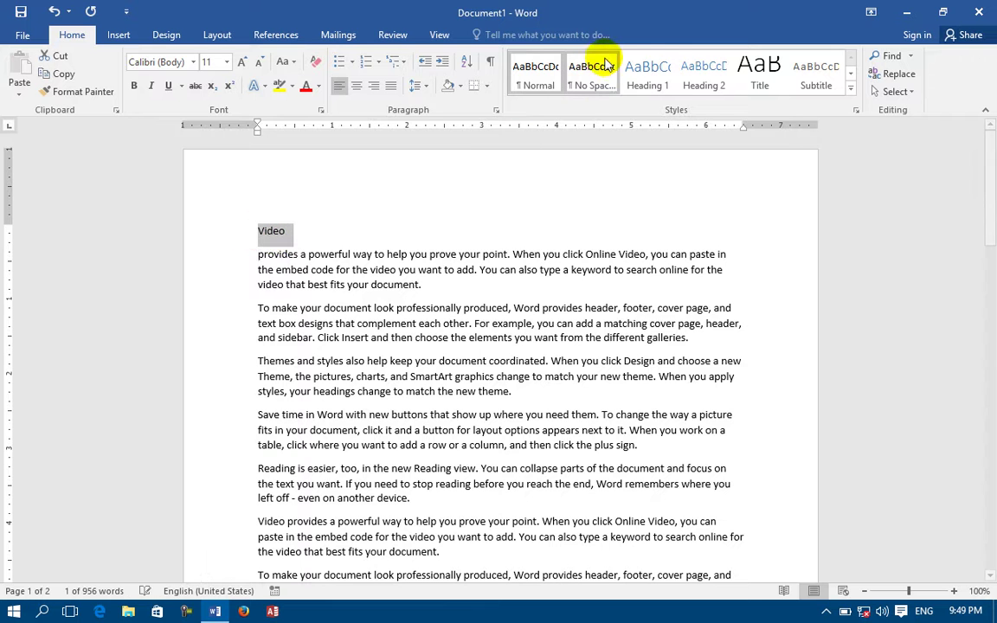
pyautogui.click(644, 69)
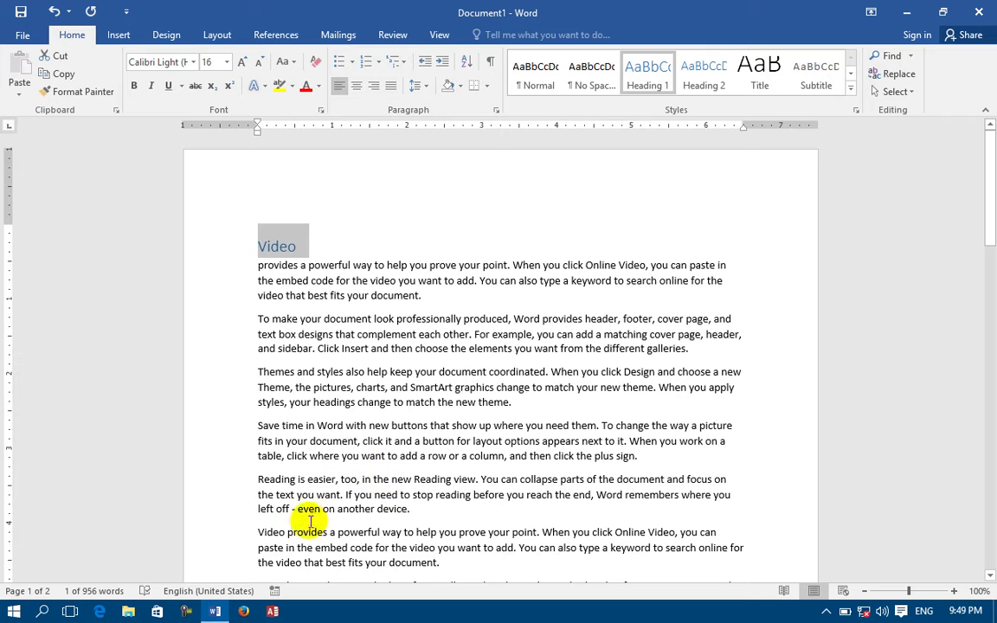
# Put the word "Video" that starts the paragraph after the first "Reading is easier" paragraph on its own line as Heading 1.
pyautogui.click(287, 534)
pyautogui.press('Return')
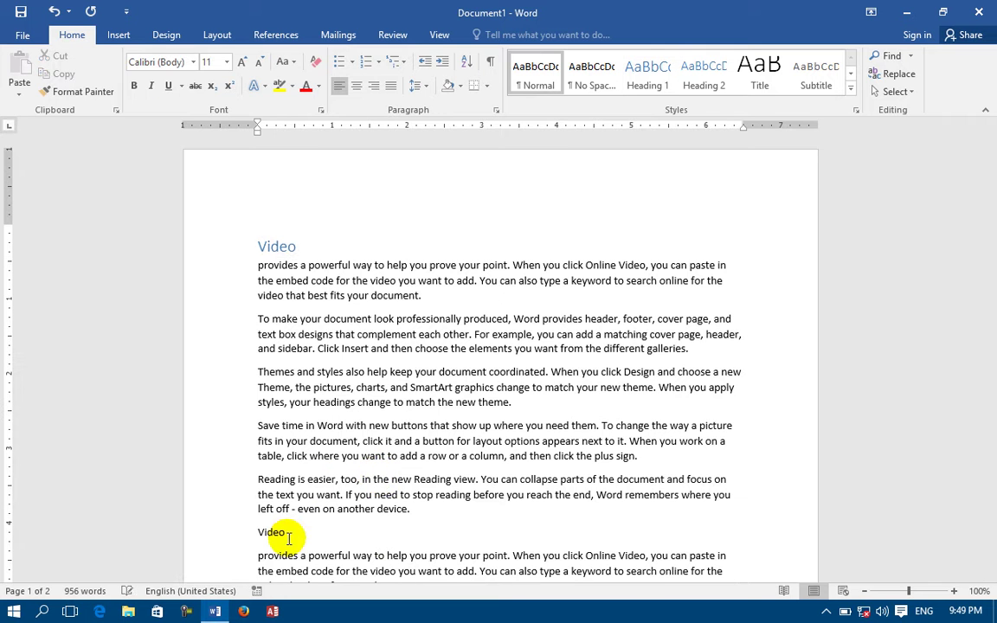
pyautogui.doubleClick(279, 532)
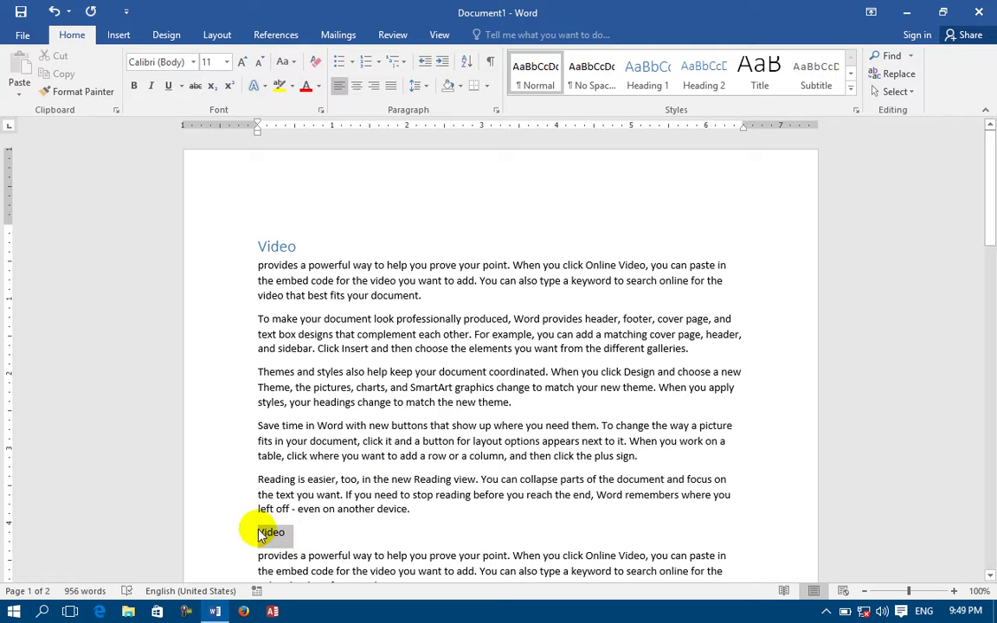
pyautogui.click(650, 86)
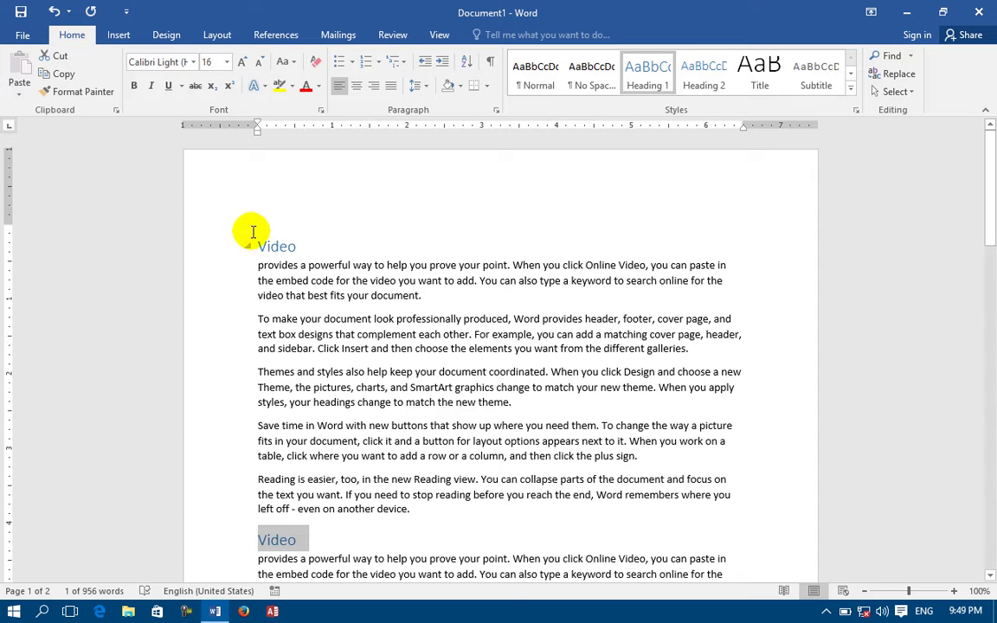
# Select the body text under the first Video heading, run Find on it, and view the document's headings in the Navigation pane.
pyautogui.doubleClick(286, 240)
pyautogui.moveTo(258, 265); pyautogui.dragTo(500, 479)
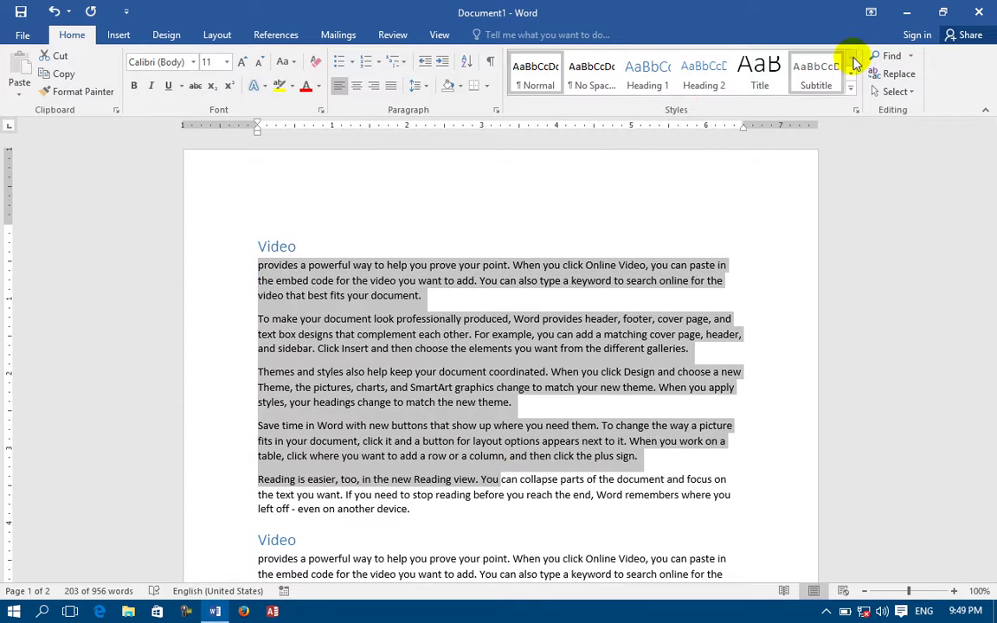
pyautogui.click(887, 59)
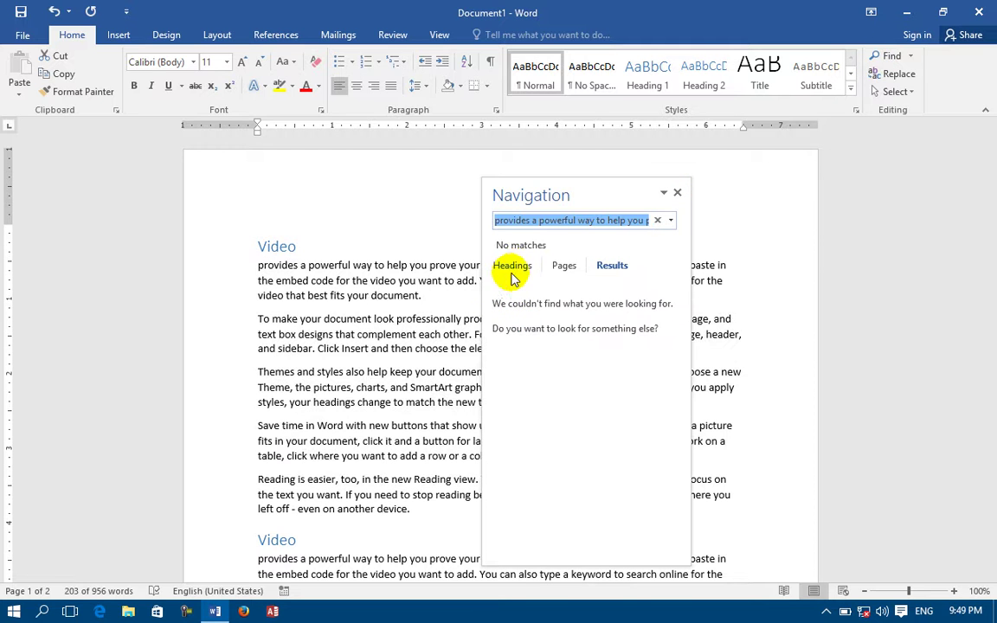
pyautogui.click(513, 265)
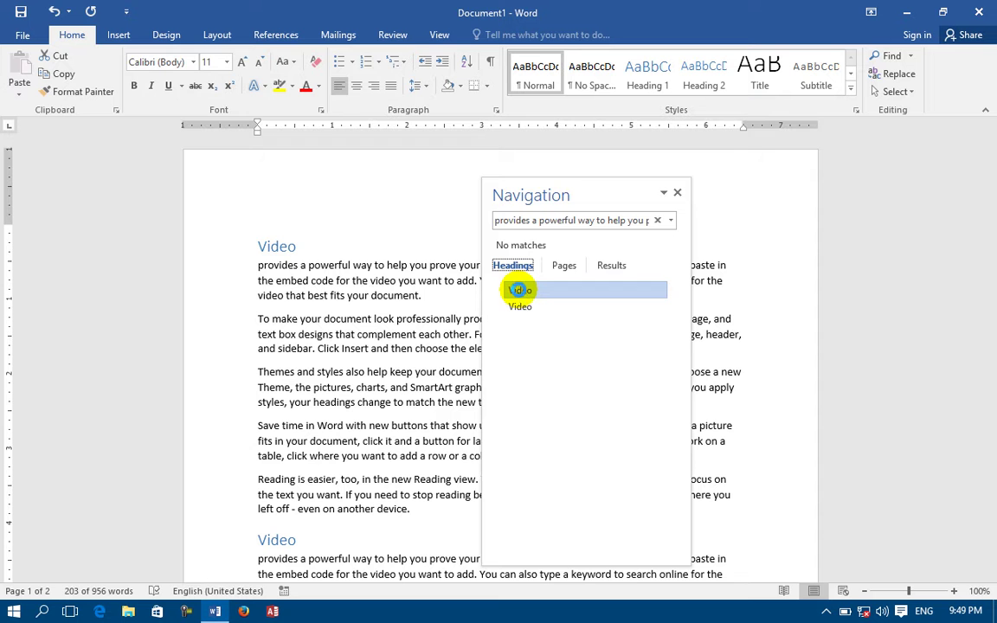
pyautogui.click(677, 192)
# Split the word "Reading" under the second Video heading onto its own line and style it as Heading 2.
pyautogui.scroll(-5, 545, 364)
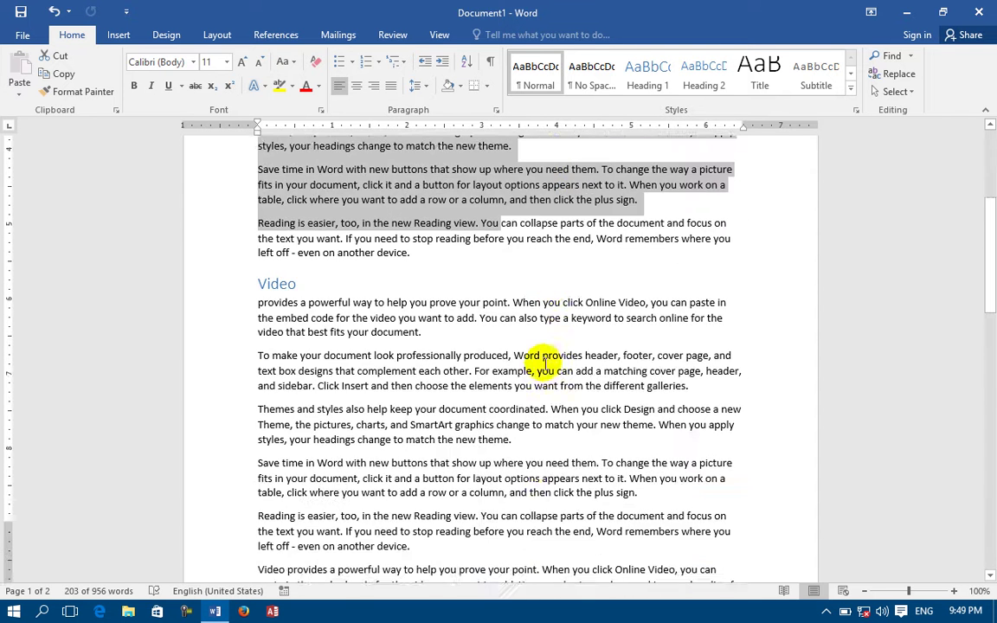
pyautogui.scroll(-3, 545, 364)
pyautogui.click(299, 359)
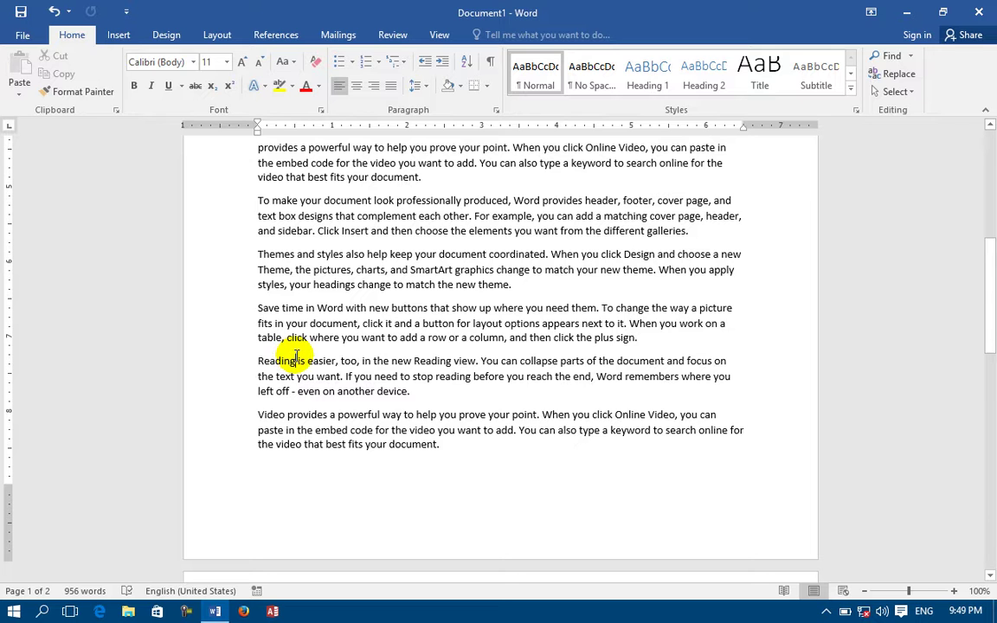
pyautogui.press('Return')
pyautogui.click(233, 361)
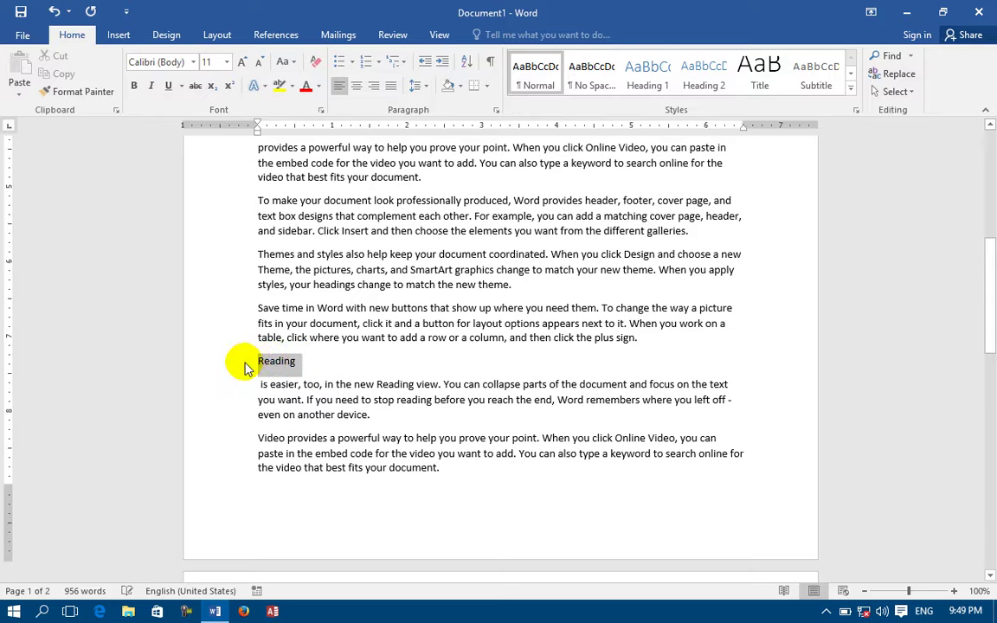
pyautogui.click(704, 67)
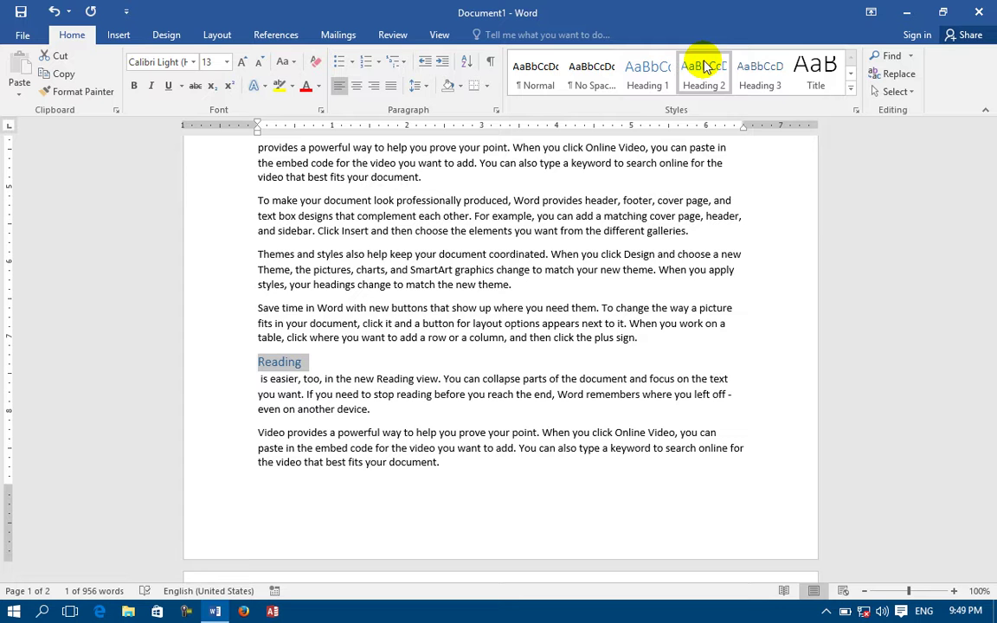
# Run Find on the selected "Reading" heading, and replace the search term with "the" while viewing the headings.
pyautogui.click(890, 55)
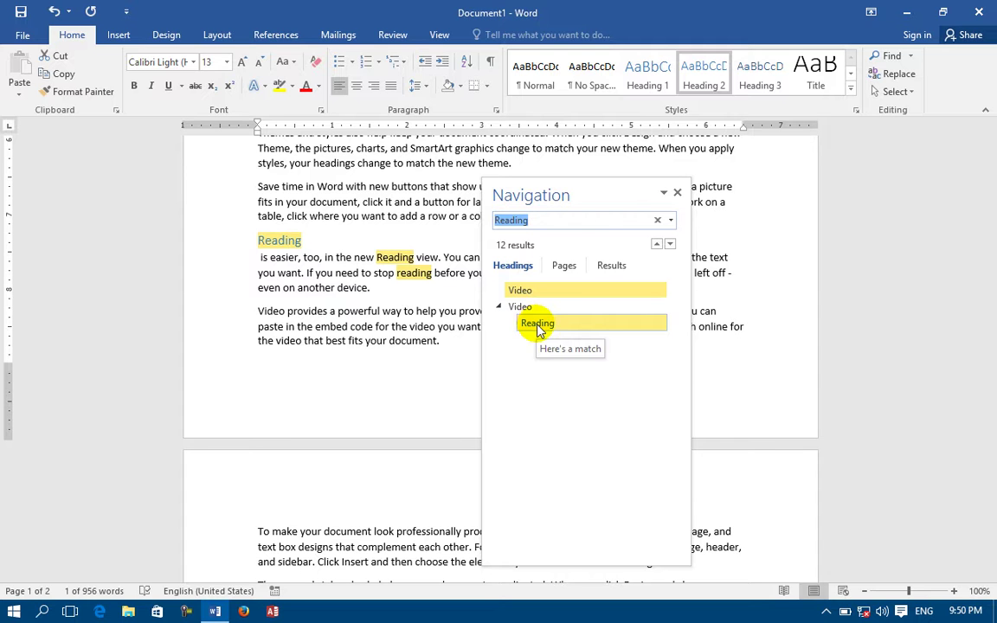
pyautogui.click(531, 220)
pyautogui.moveTo(531, 220); pyautogui.dragTo(467, 218)
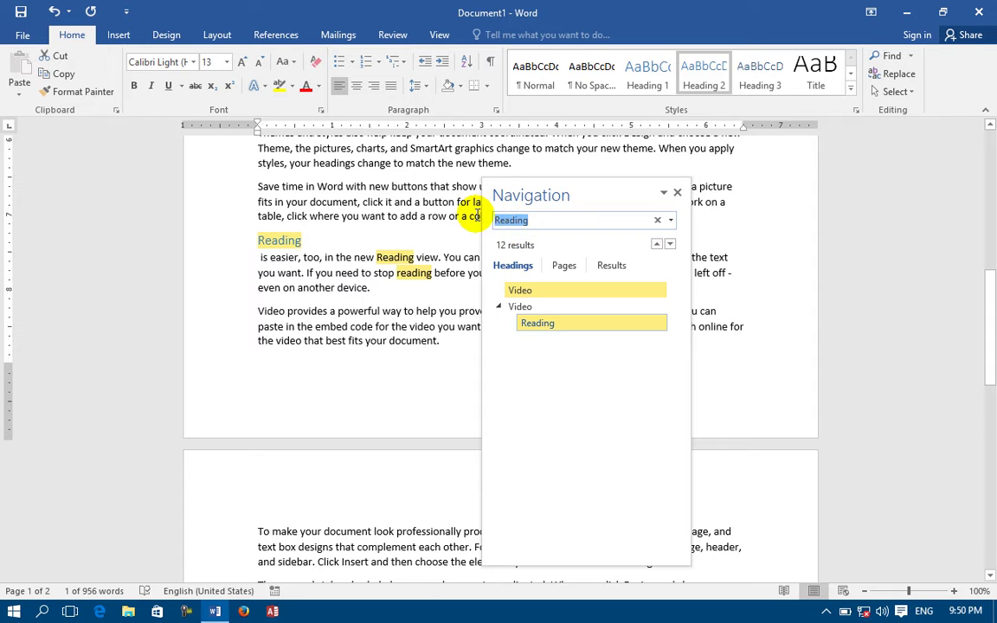
pyautogui.press('BackSpace')
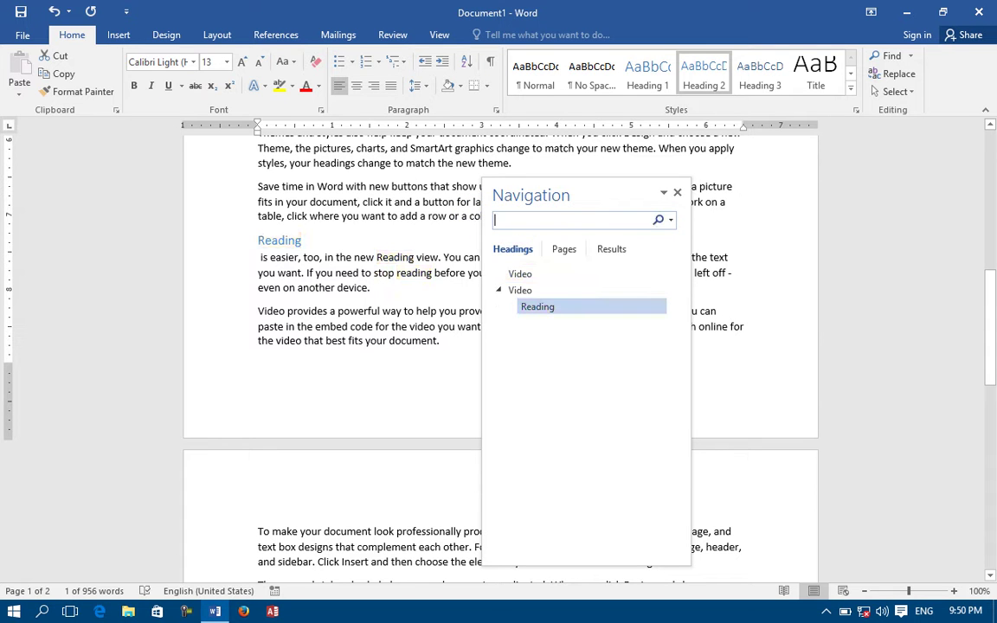
pyautogui.write('the')
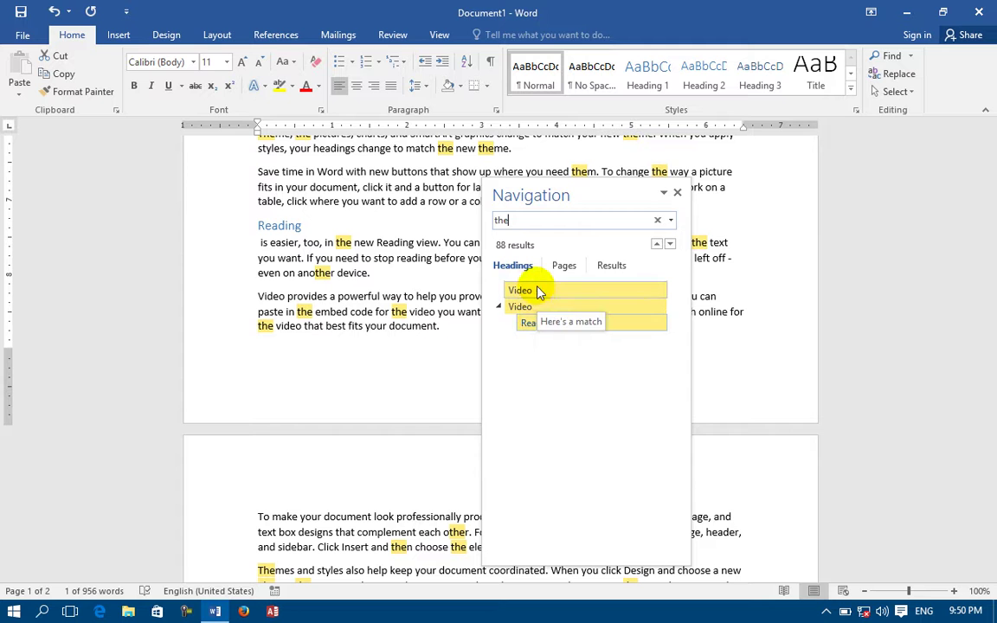
pyautogui.moveTo(508, 219); pyautogui.dragTo(476, 210)
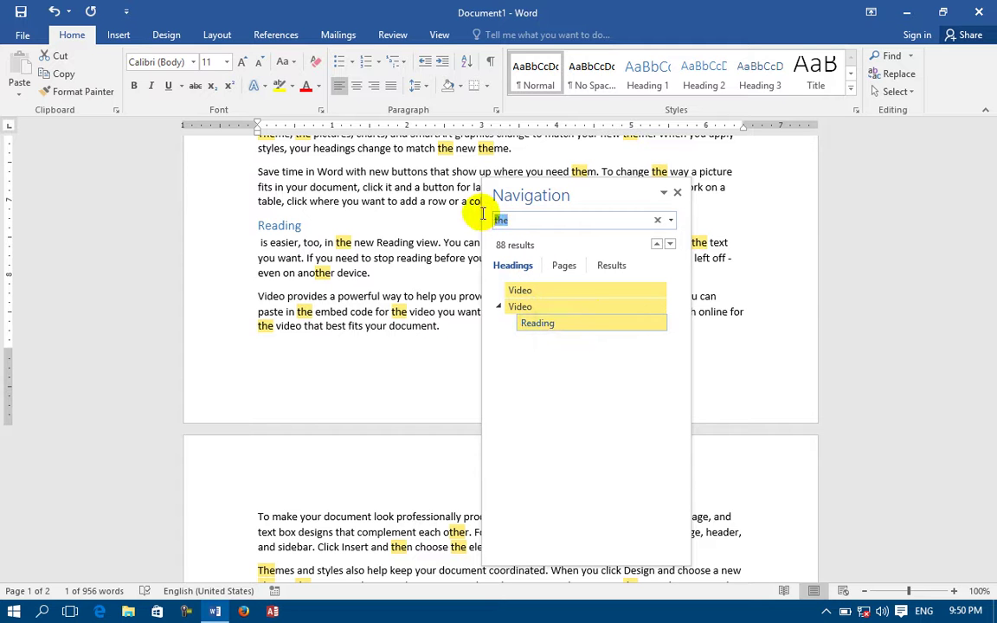
# Browse the matches for "the" by page thumbnails, jumping between pages 1 and 2, and switch to the search results list.
pyautogui.click(566, 266)
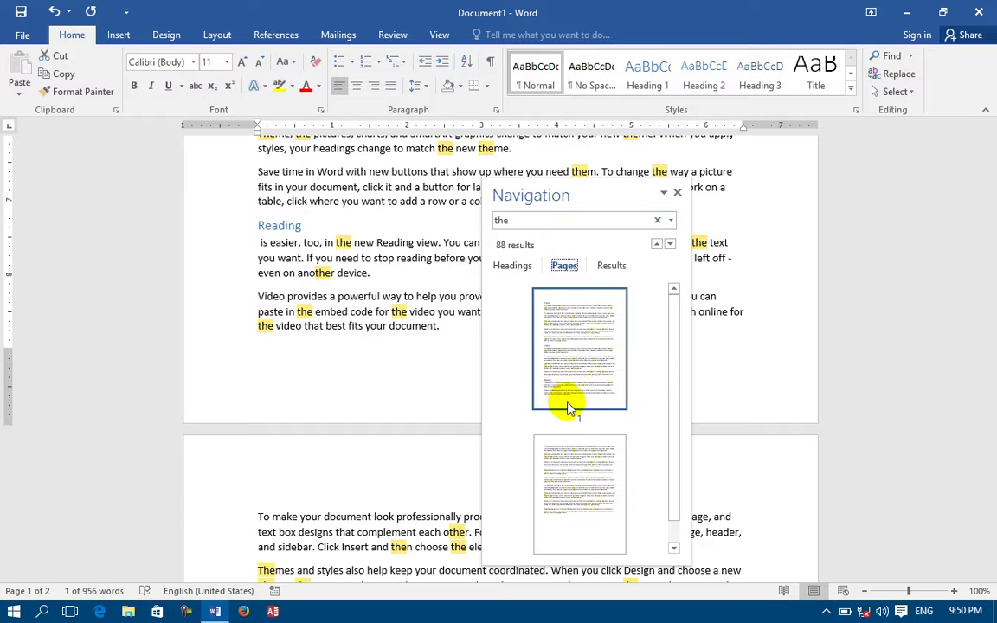
pyautogui.scroll(-1, 570, 420)
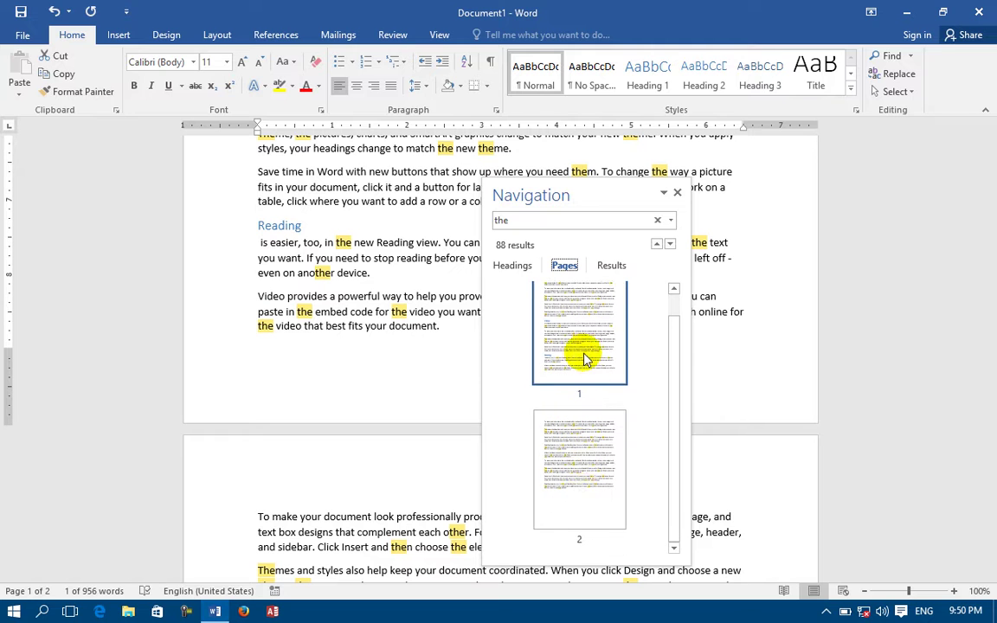
pyautogui.click(580, 491)
pyautogui.click(583, 361)
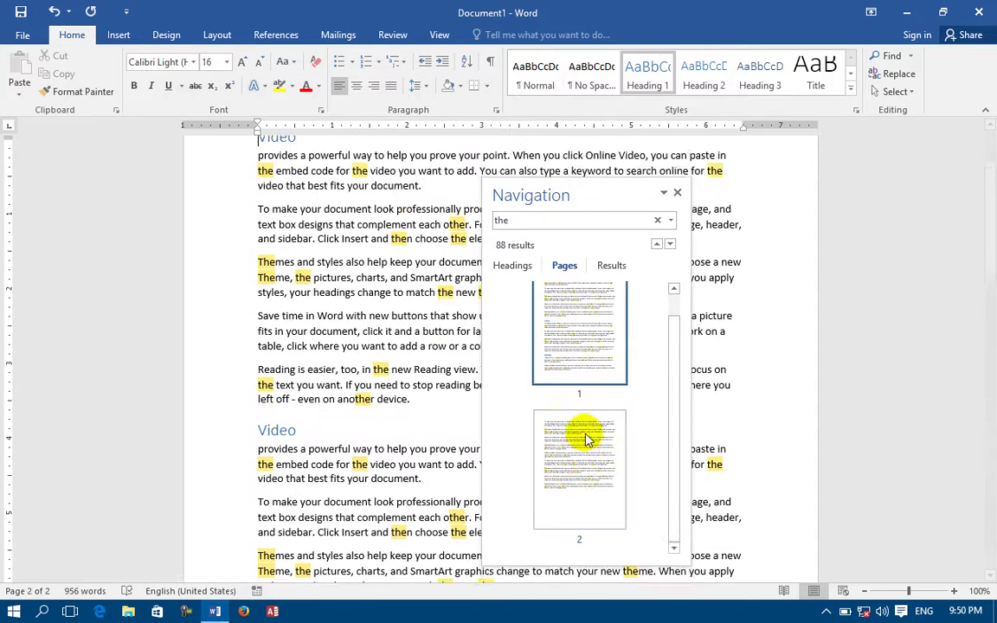
pyautogui.click(585, 457)
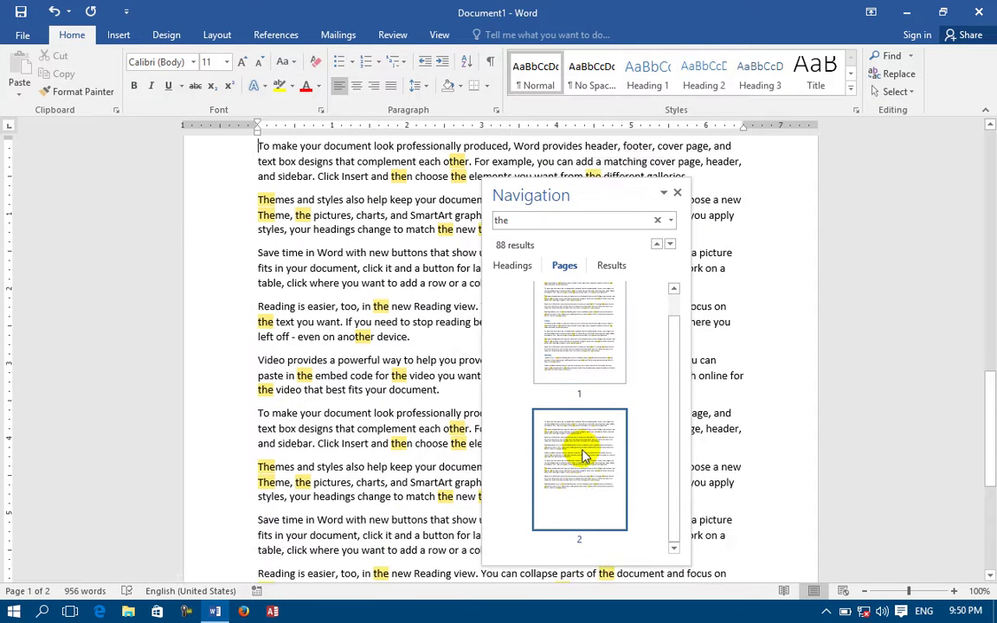
pyautogui.click(613, 268)
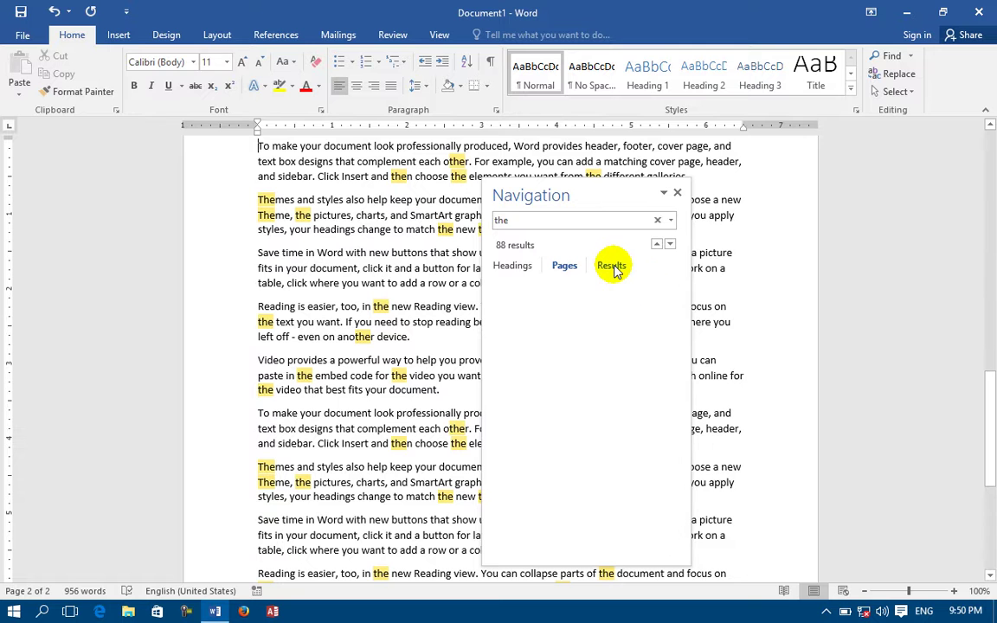
# Replace the Navigation pane's search term with "and" and step forward through the matches.
pyautogui.click(493, 221)
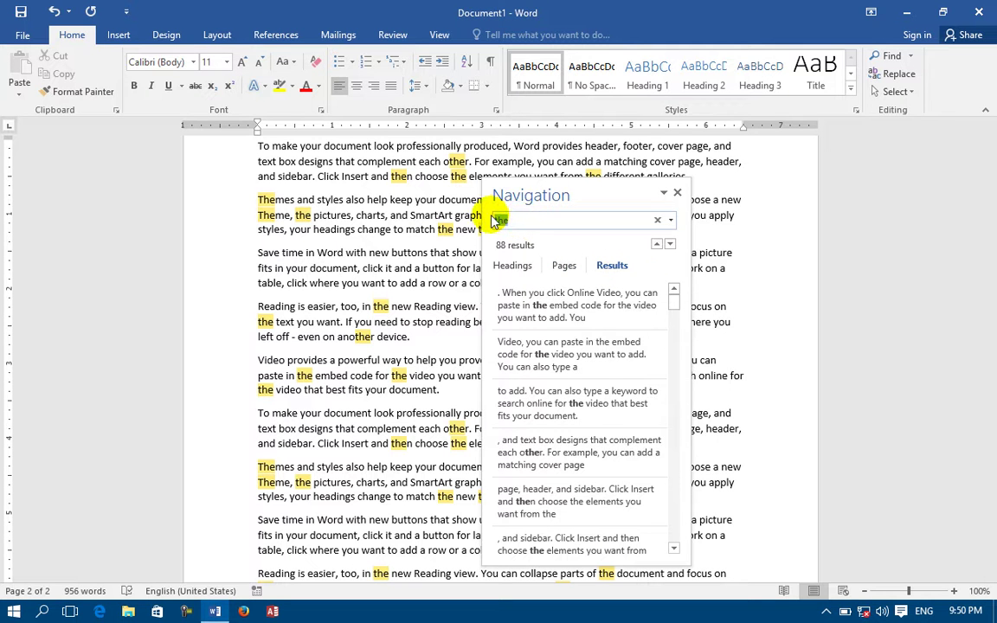
pyautogui.write('and')
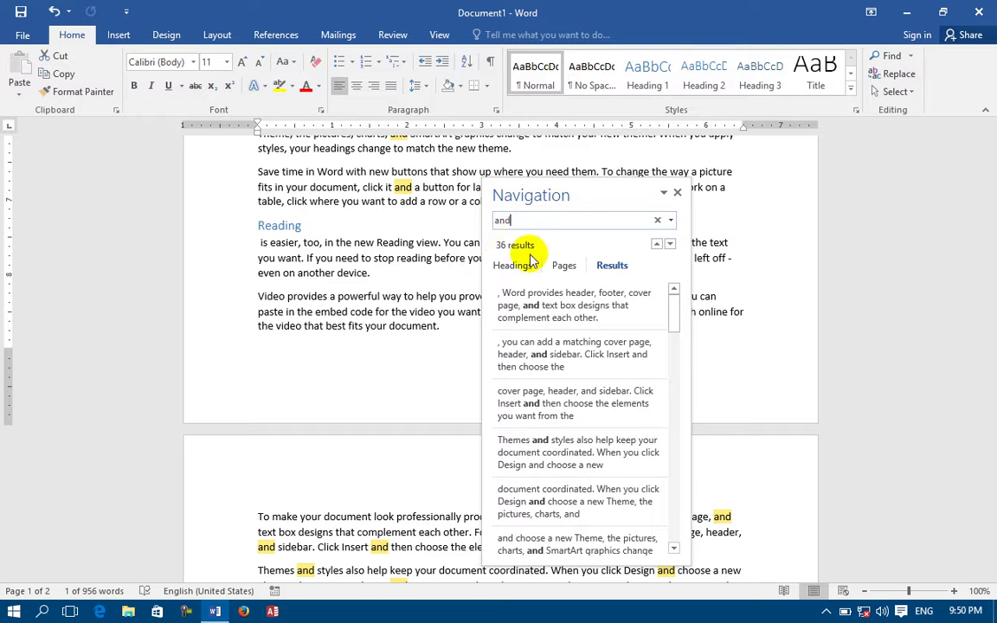
pyautogui.click(658, 245)
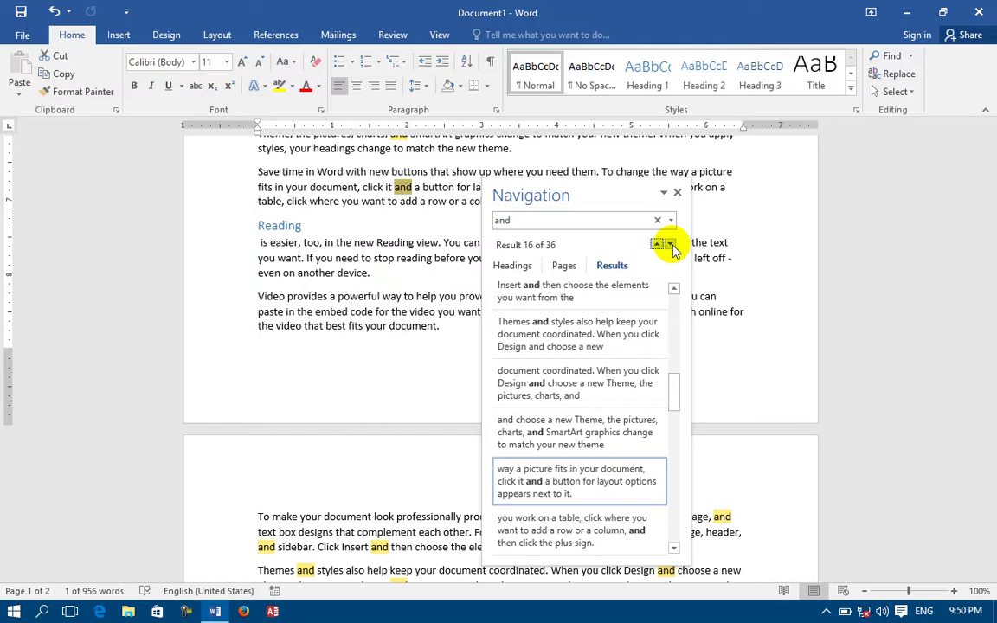
pyautogui.click(670, 245)
pyautogui.click(670, 244)
pyautogui.click(670, 245)
pyautogui.click(670, 245)
pyautogui.click(670, 245)
pyautogui.click(670, 245)
pyautogui.click(670, 245)
# Step backward through the matches for "and", and close the Navigation pane.
pyautogui.click(657, 245)
pyautogui.click(658, 245)
pyautogui.click(658, 245)
pyautogui.click(658, 245)
pyautogui.click(658, 245)
pyautogui.click(657, 245)
pyautogui.click(657, 245)
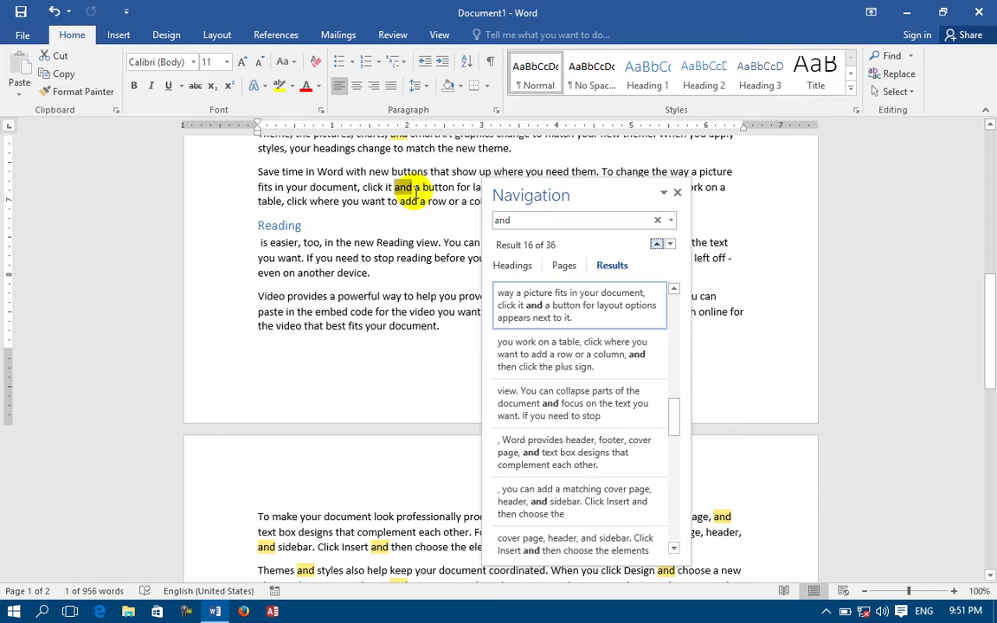
pyautogui.click(678, 193)
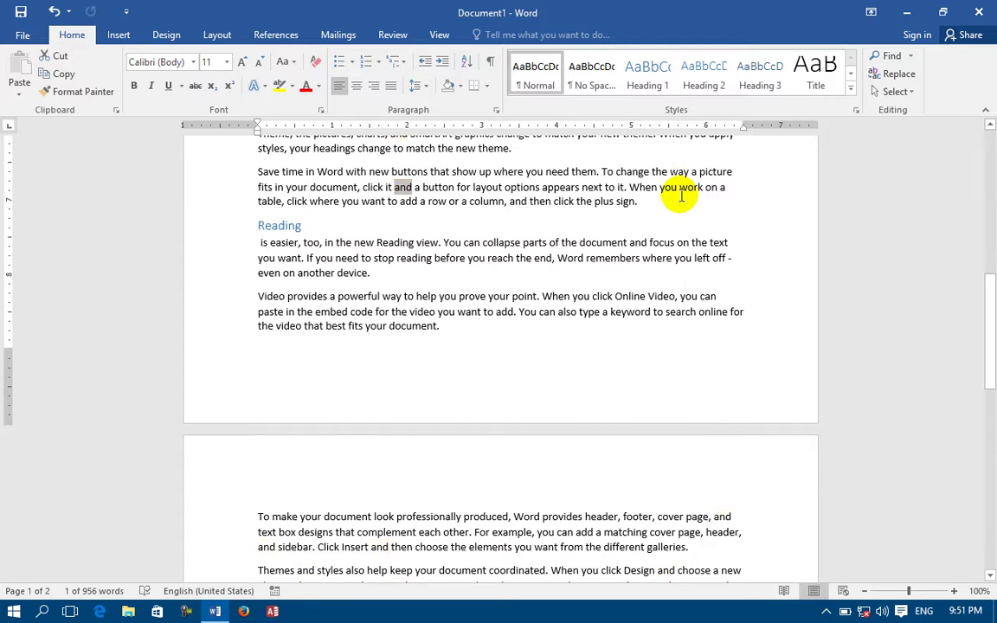
# Open Advanced Find, move the dialog off the text, and view its Replace and Go To options before returning to Find.
pyautogui.click(912, 57)
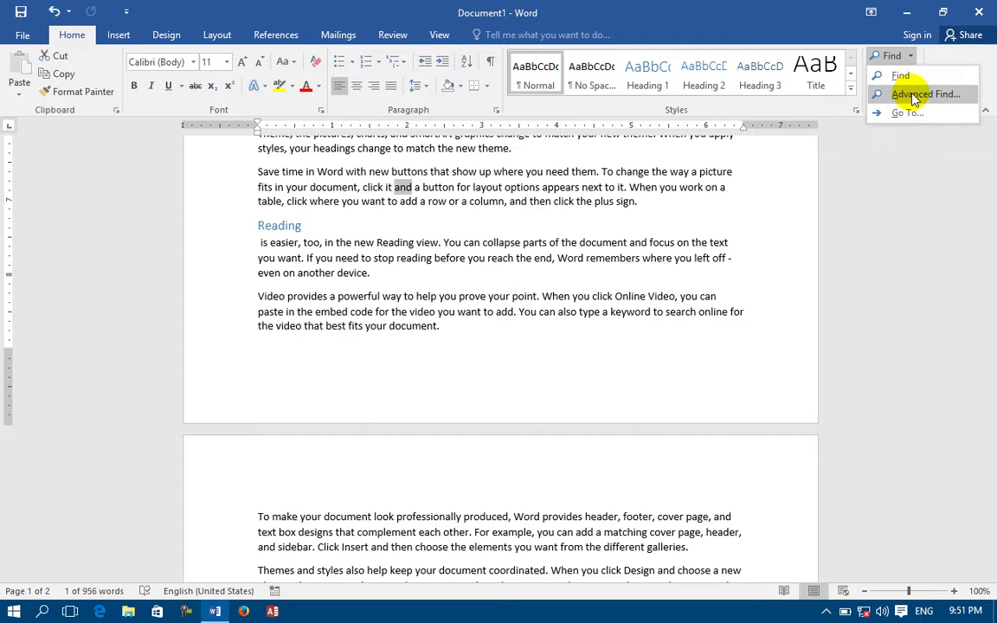
pyautogui.click(913, 95)
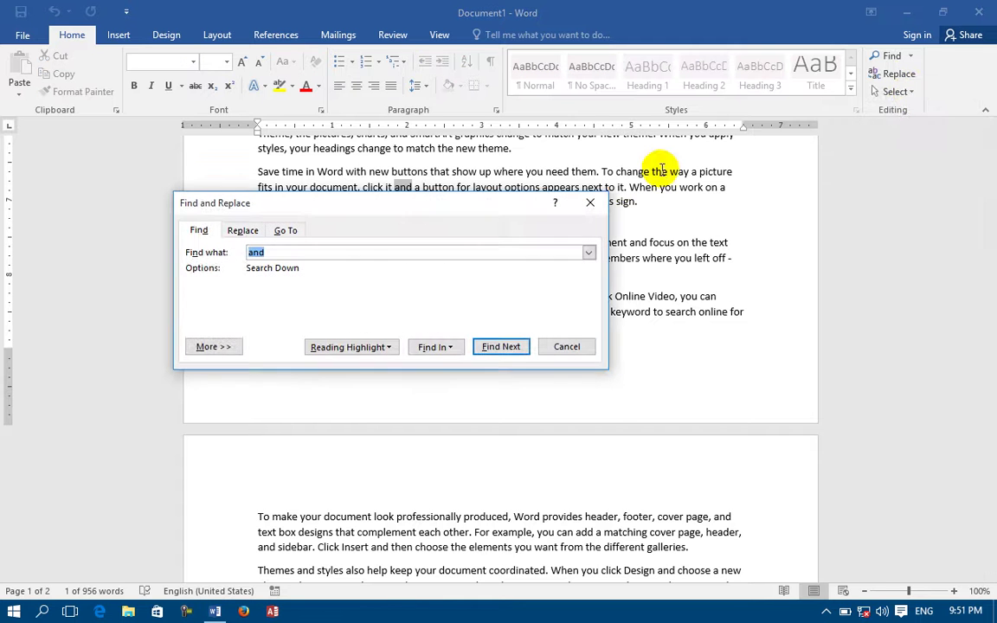
pyautogui.moveTo(488, 219); pyautogui.dragTo(636, 253)
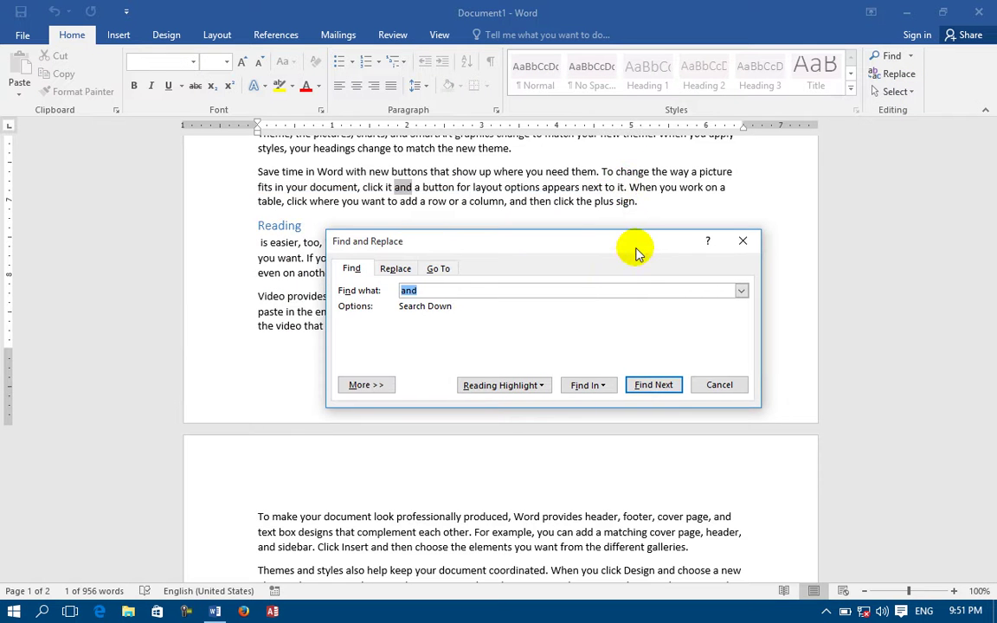
pyautogui.click(395, 268)
pyautogui.click(438, 268)
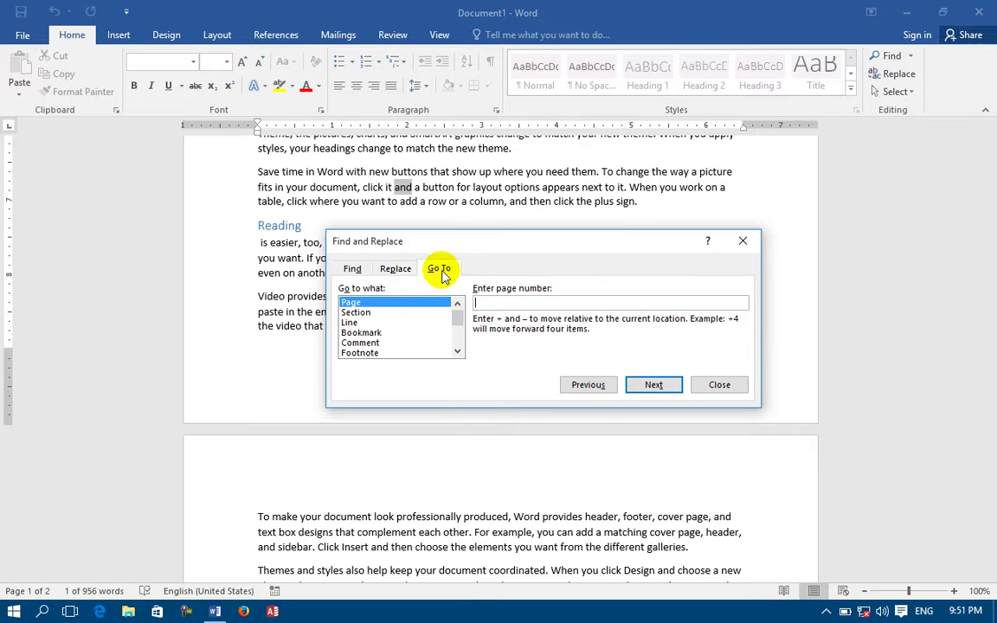
pyautogui.click(354, 269)
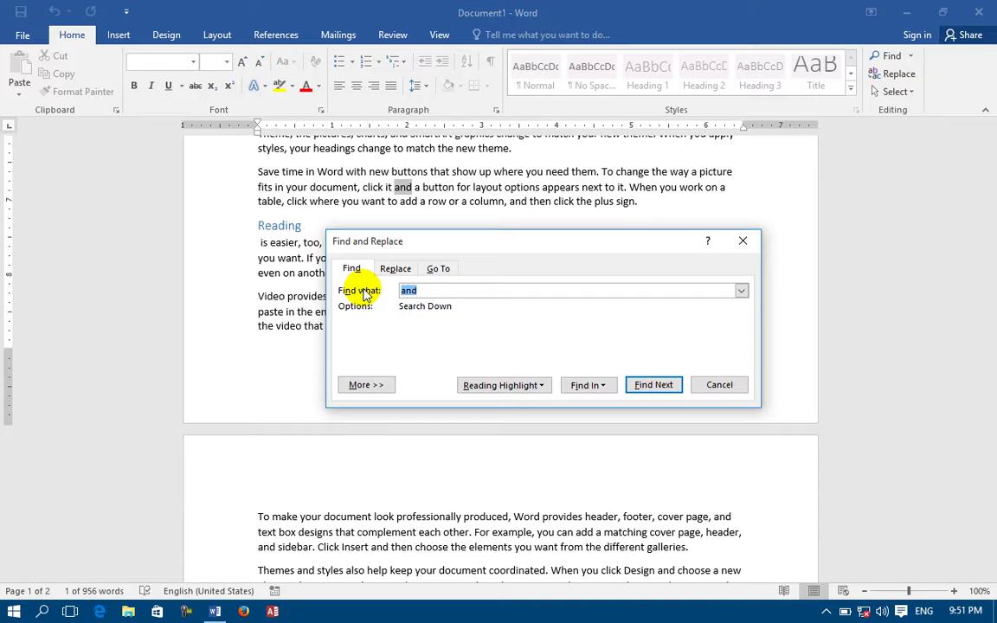
# Replace the search term with "to" and find the next two matches.
pyautogui.press('BackSpace')
pyautogui.write('t')
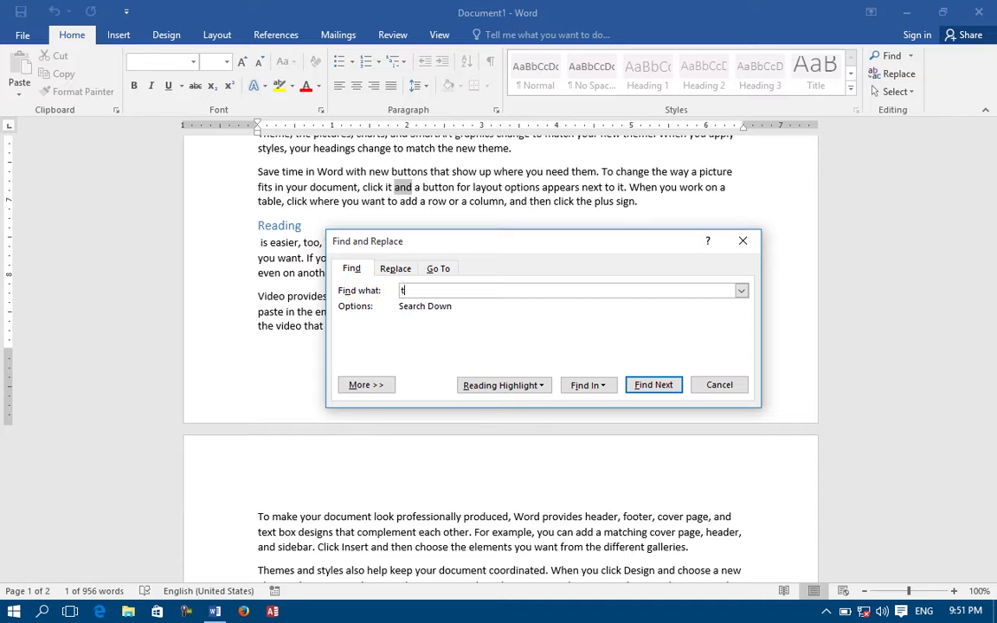
pyautogui.write('o')
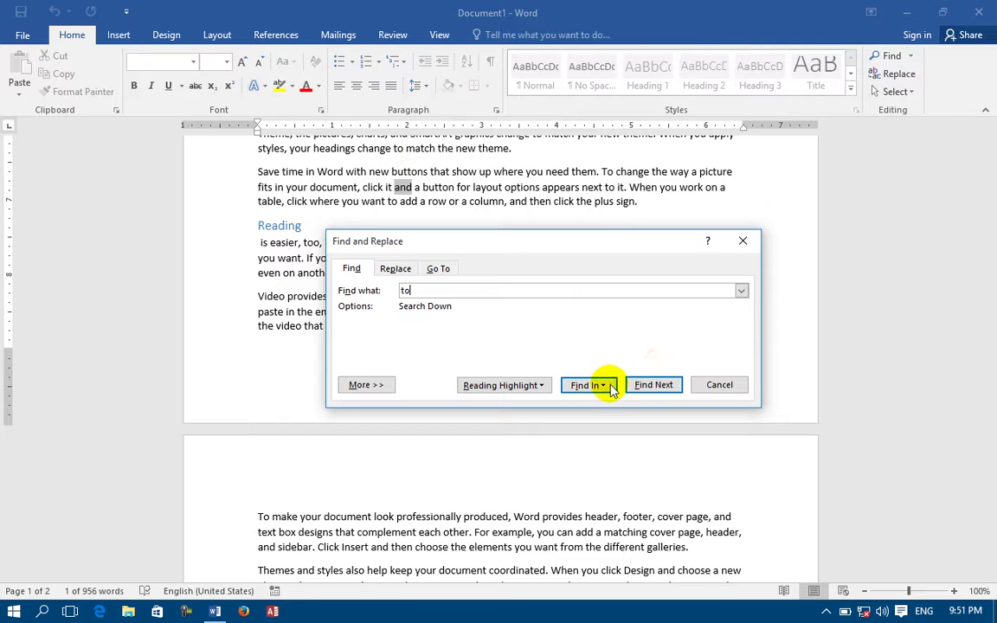
pyautogui.click(645, 386)
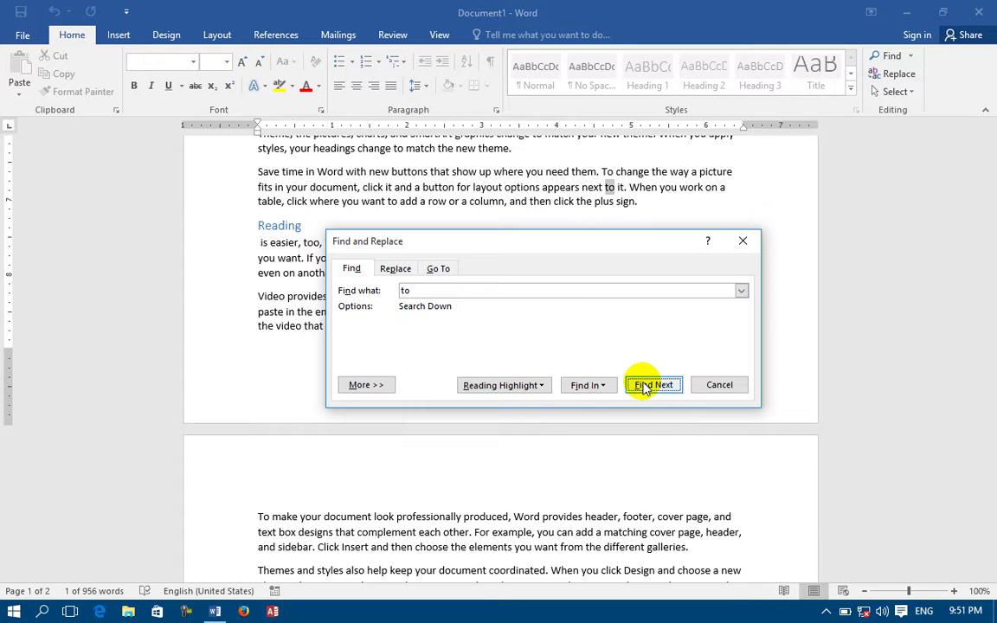
pyautogui.click(653, 385)
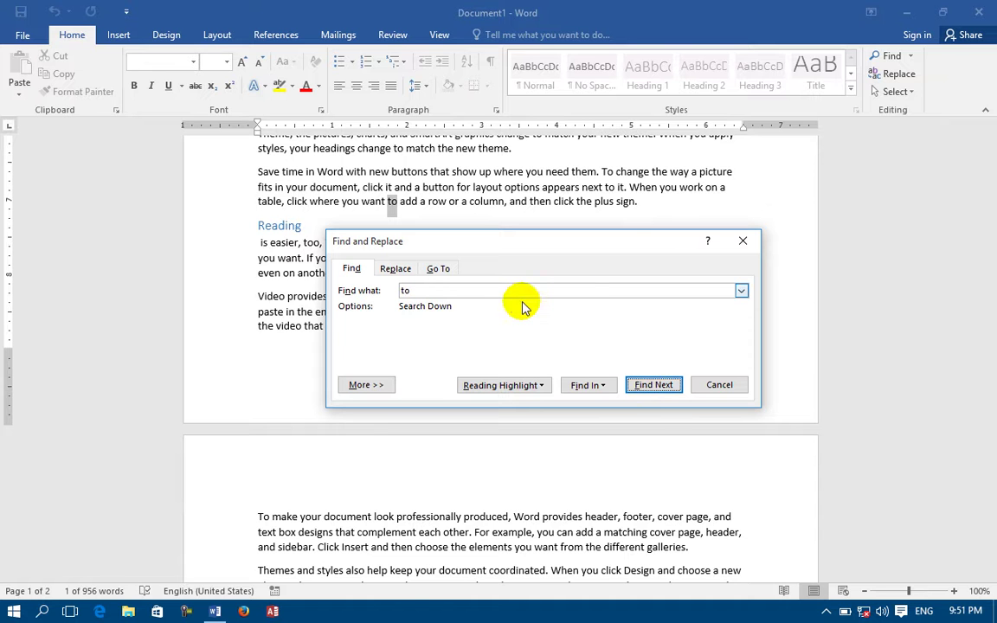
# Highlight every match for "to" with Reading Highlight and continue finding the next matches.
pyautogui.click(509, 388)
pyautogui.click(511, 402)
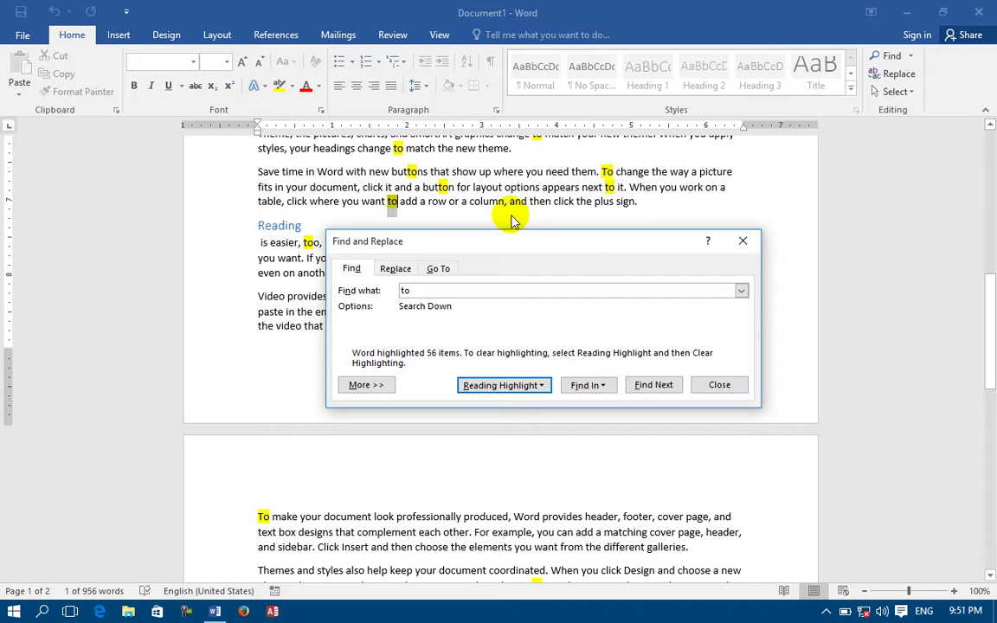
pyautogui.click(653, 385)
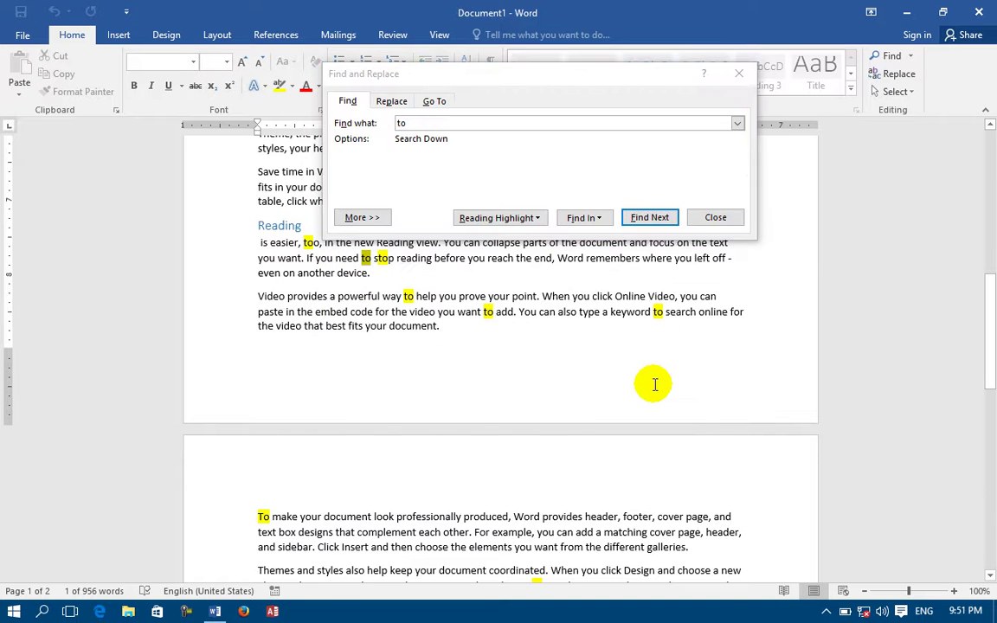
pyautogui.click(646, 218)
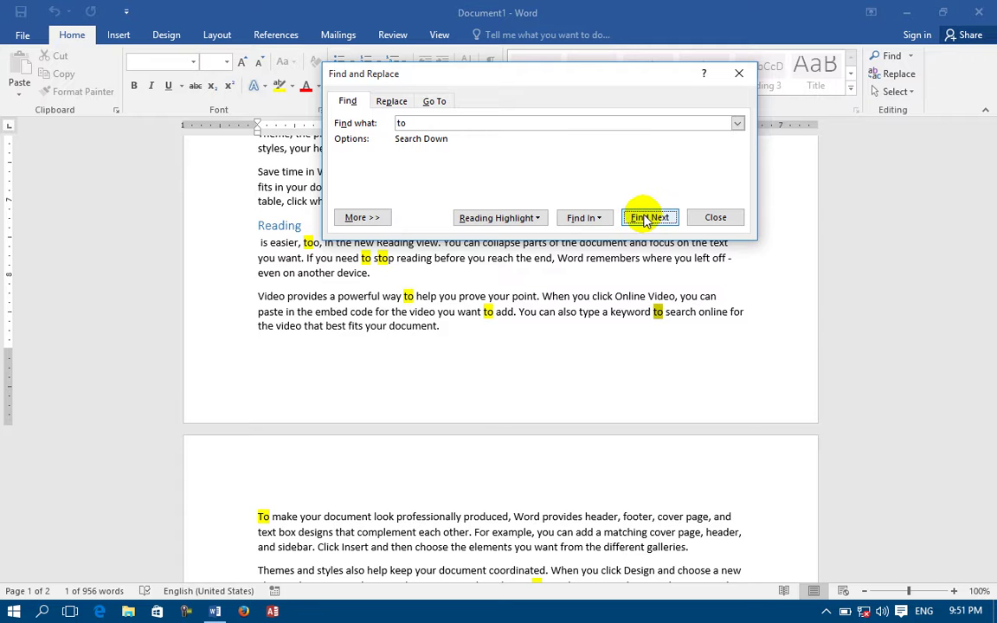
# Search the whole document for "save" match by match, continuing from the beginning after the end is reached.
pyautogui.click(345, 123)
pyautogui.write('s')
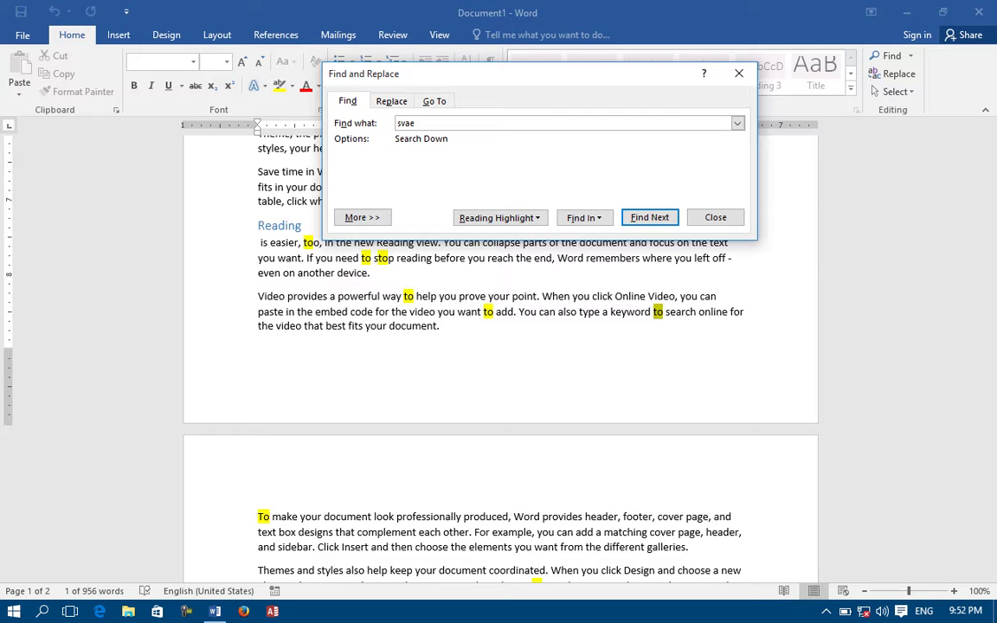
pyautogui.write('ave')
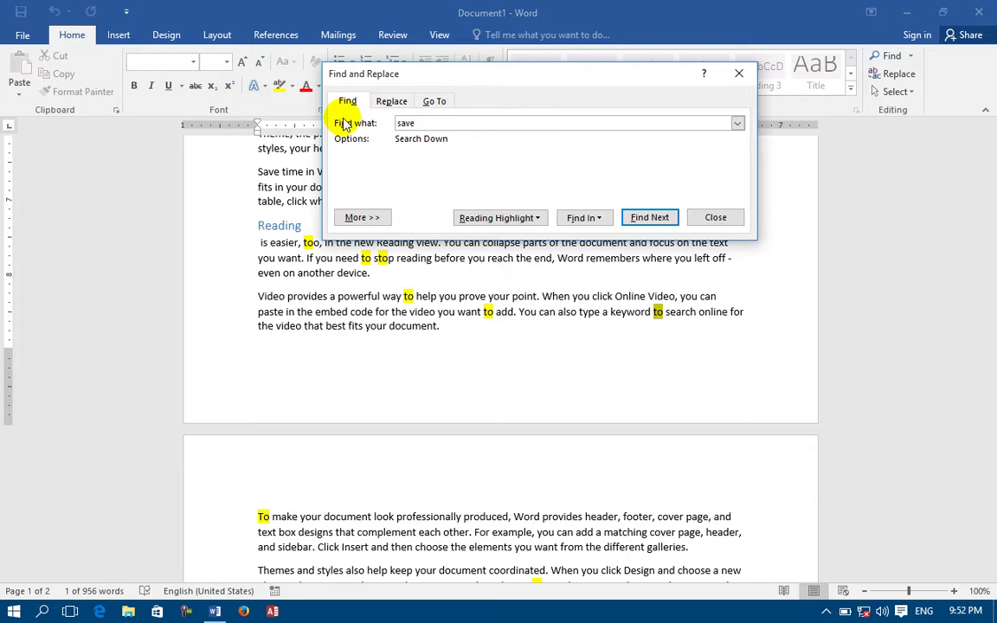
pyautogui.click(650, 217)
pyautogui.click(650, 217)
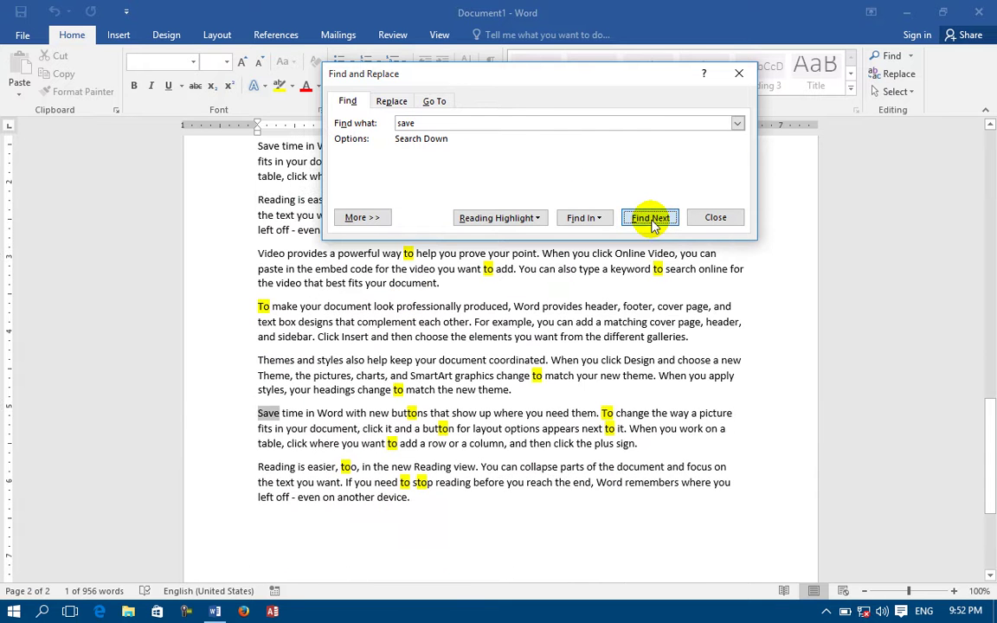
pyautogui.click(650, 218)
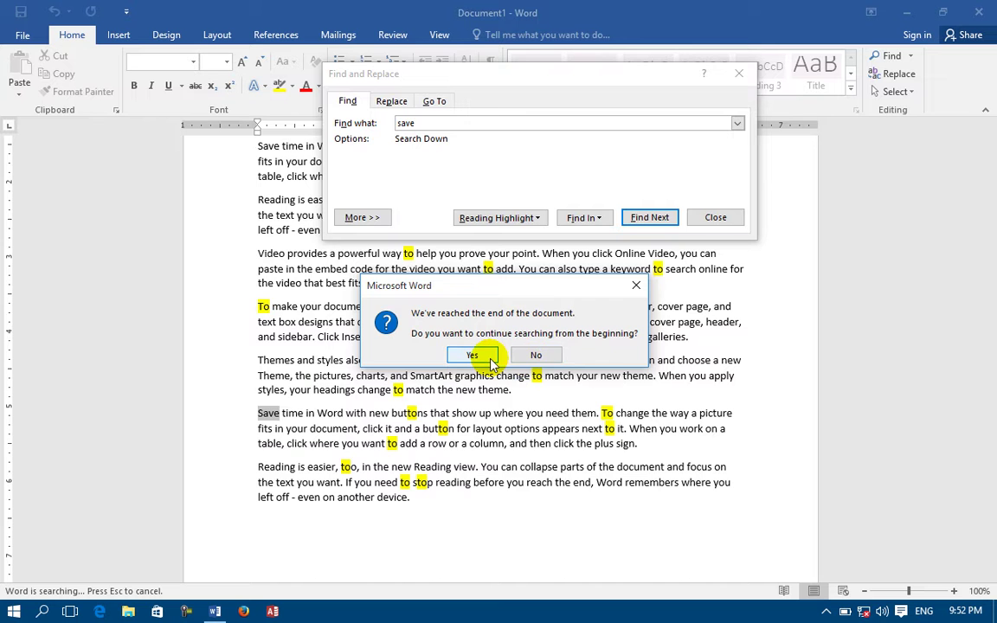
pyautogui.click(473, 356)
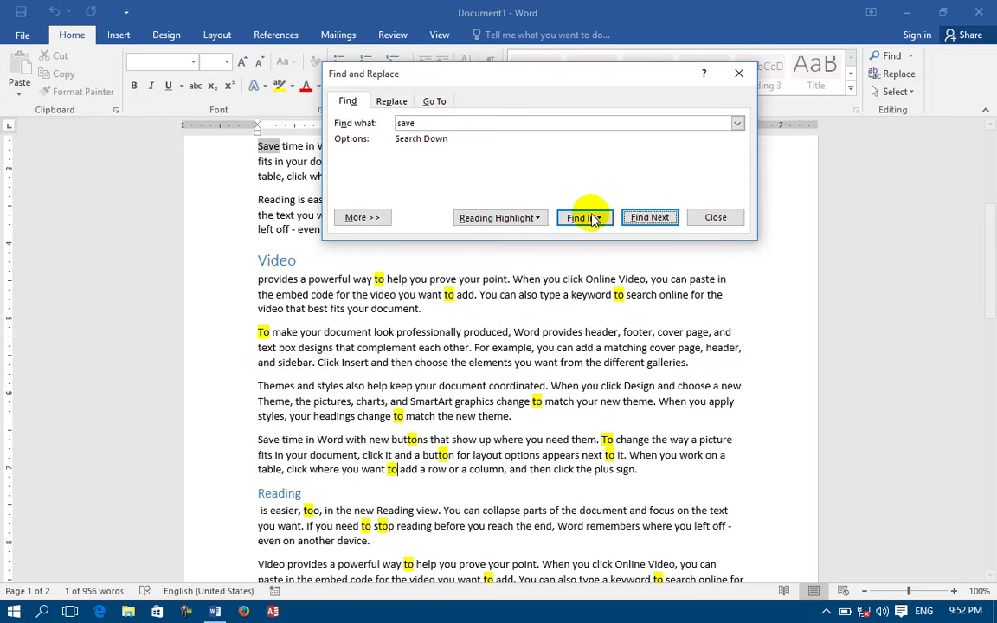
pyautogui.click(649, 218)
pyautogui.click(649, 218)
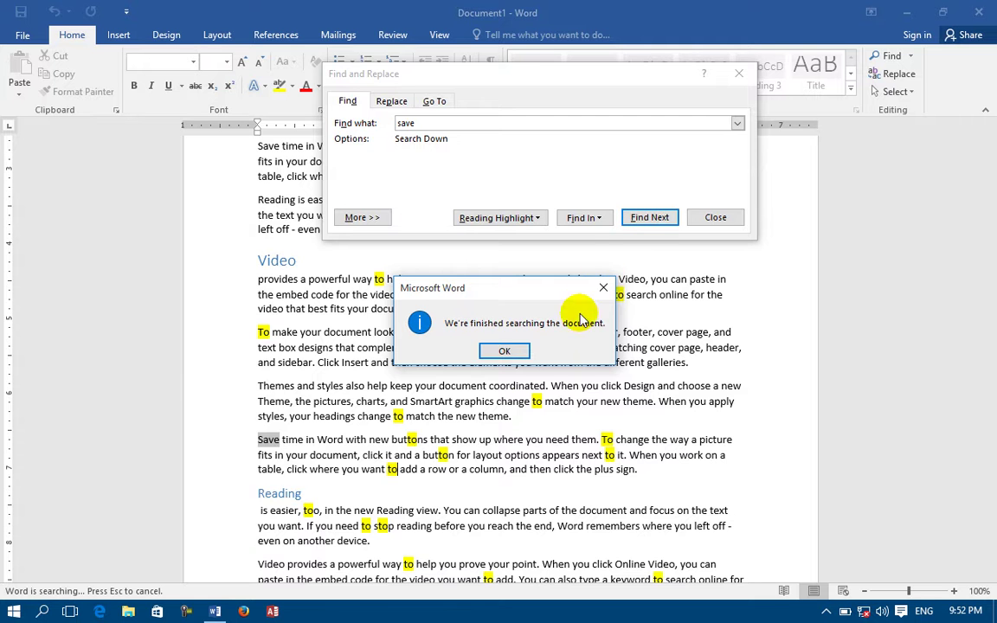
pyautogui.click(504, 350)
# Break page 2's first paragraph after "cover page, and" and enter 1, 3, 4 and 6 on separate lines there.
pyautogui.click(734, 469)
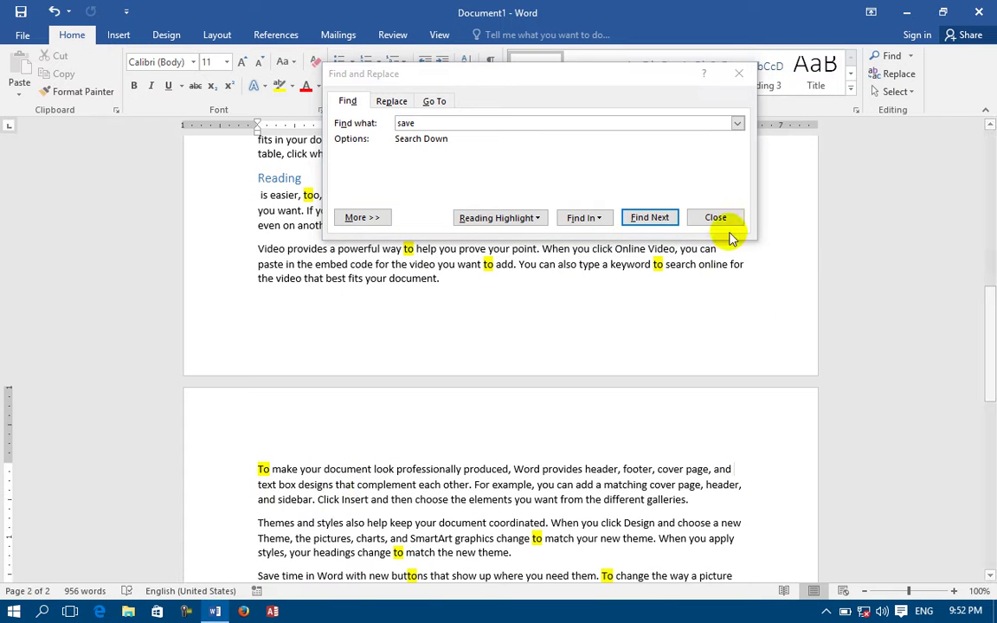
pyautogui.press('Return')
pyautogui.press('Return')
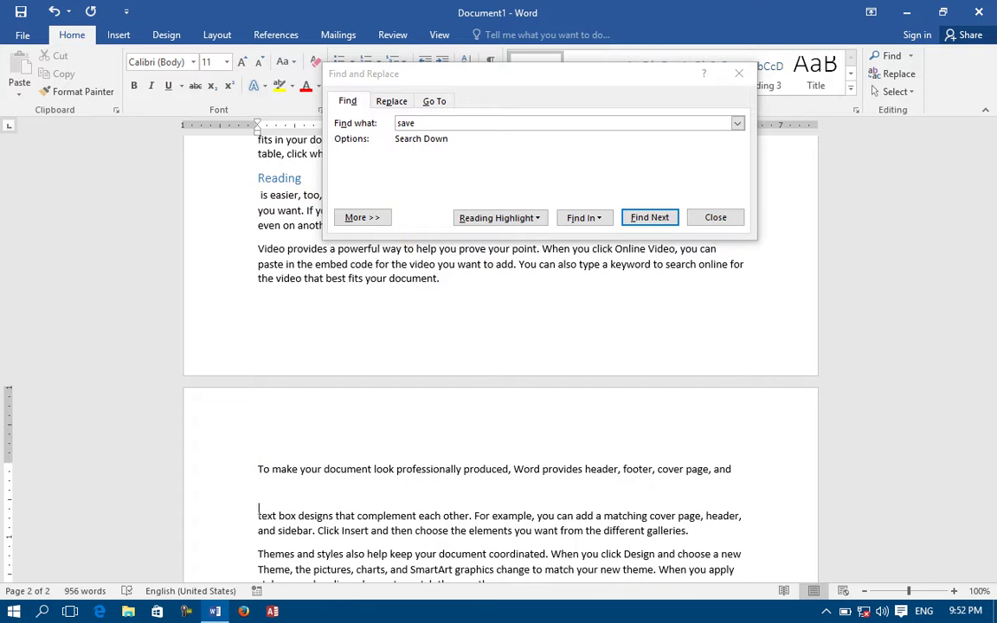
pyautogui.click(290, 495)
pyautogui.write('1')
pyautogui.press('Return')
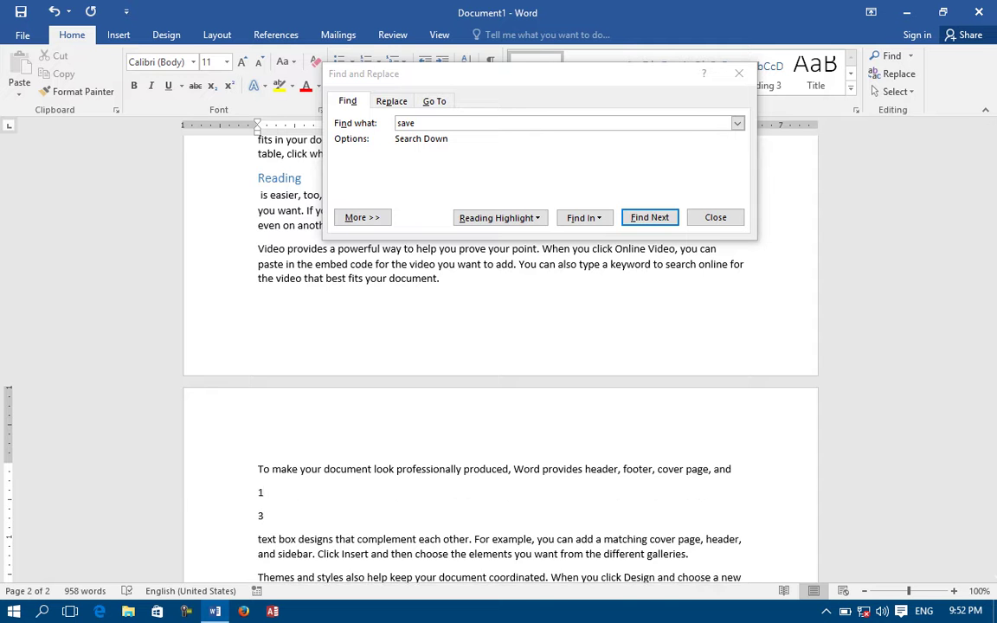
pyautogui.write('3')
pyautogui.press('Return')
pyautogui.write('4')
pyautogui.press('Return')
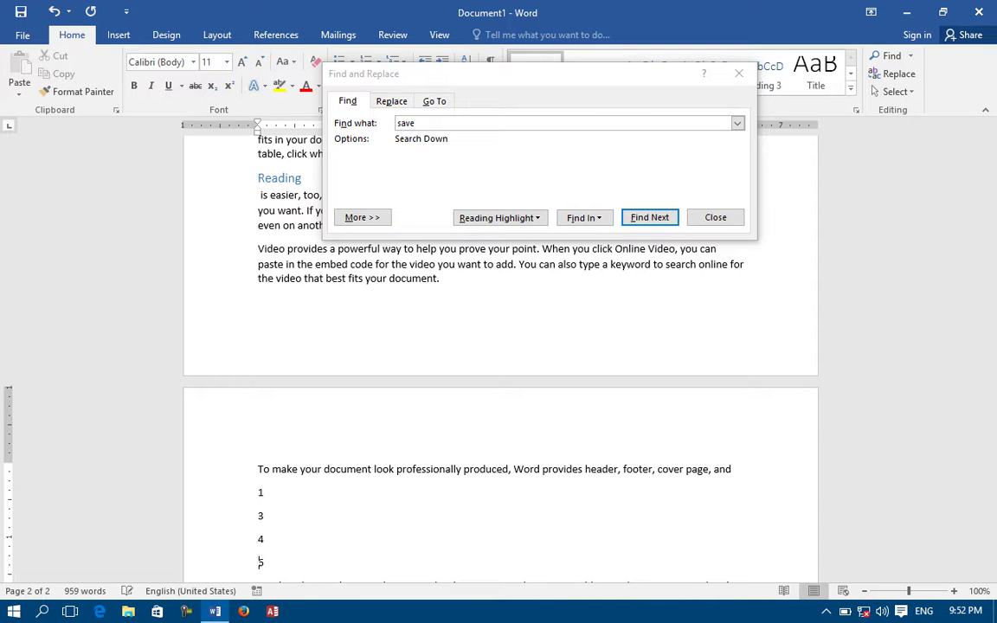
pyautogui.write('6')
pyautogui.press('Return')
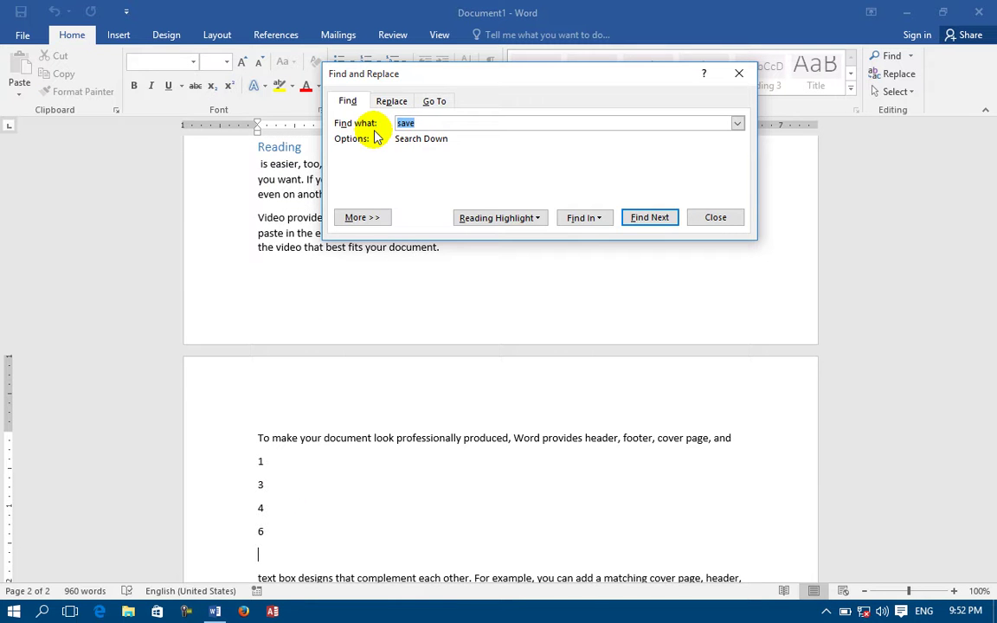
# Find "1" in the document and examine the additional search options of Advanced Find.
pyautogui.write('1')
pyautogui.click(651, 218)
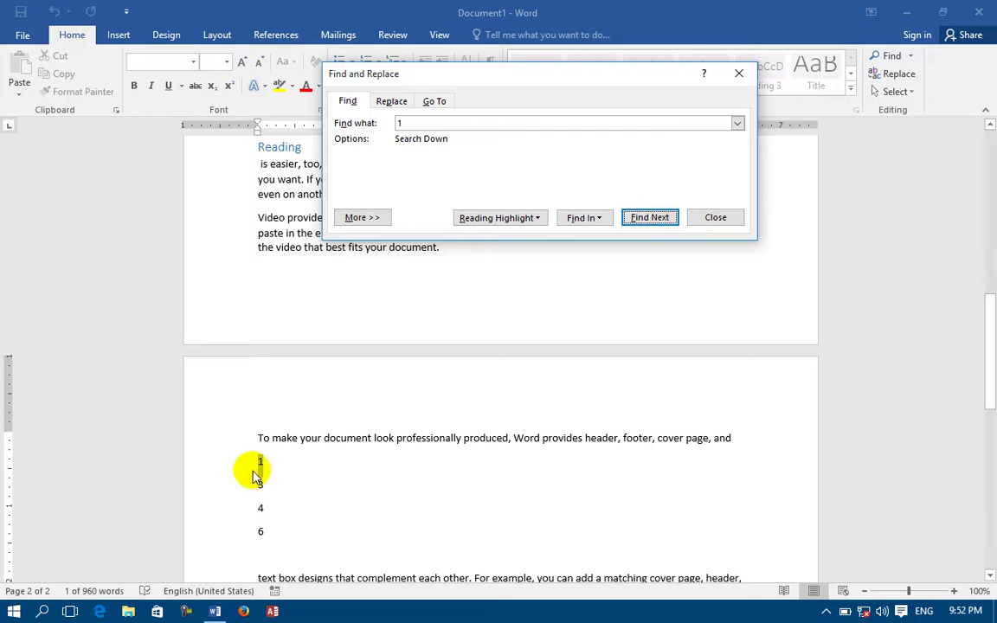
pyautogui.click(358, 222)
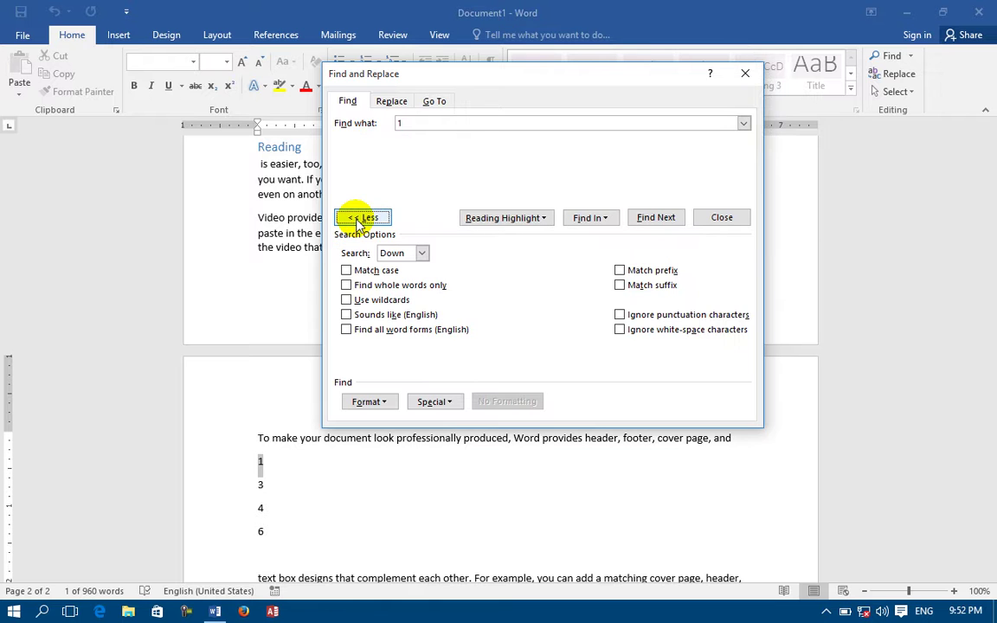
pyautogui.click(359, 222)
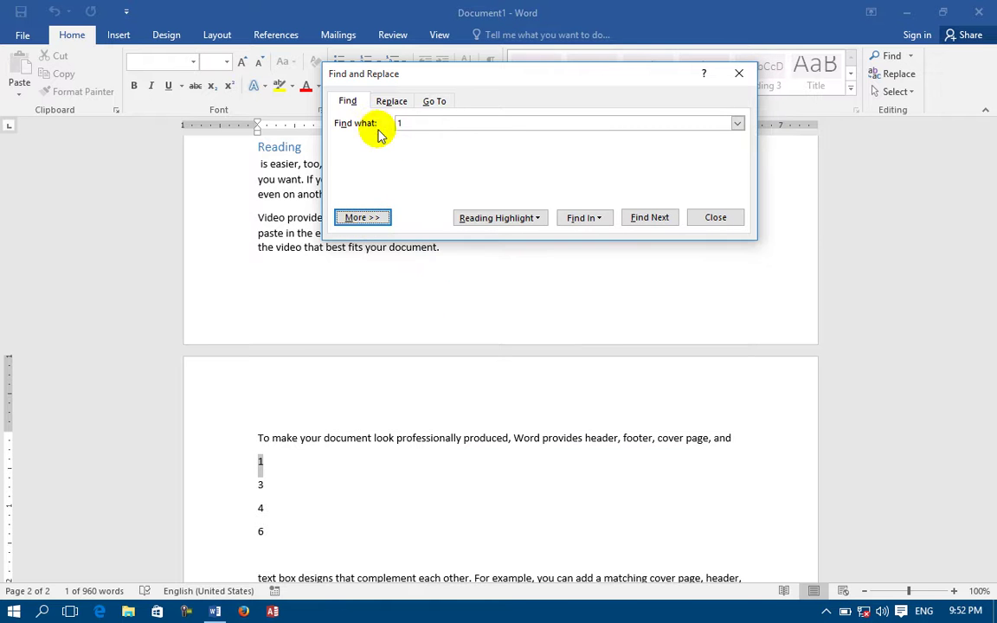
pyautogui.click(363, 219)
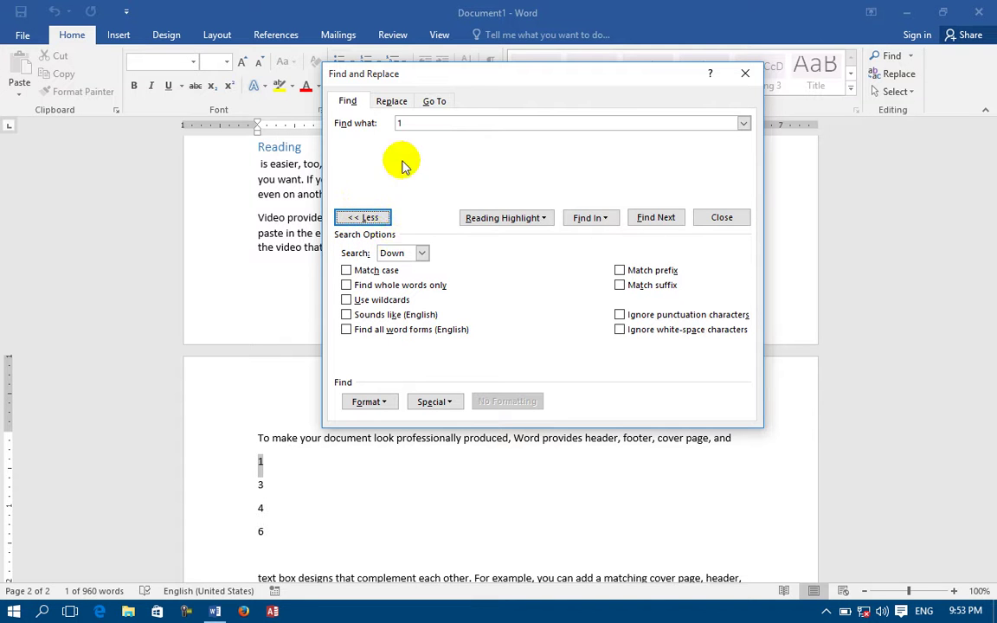
pyautogui.doubleClick(405, 123)
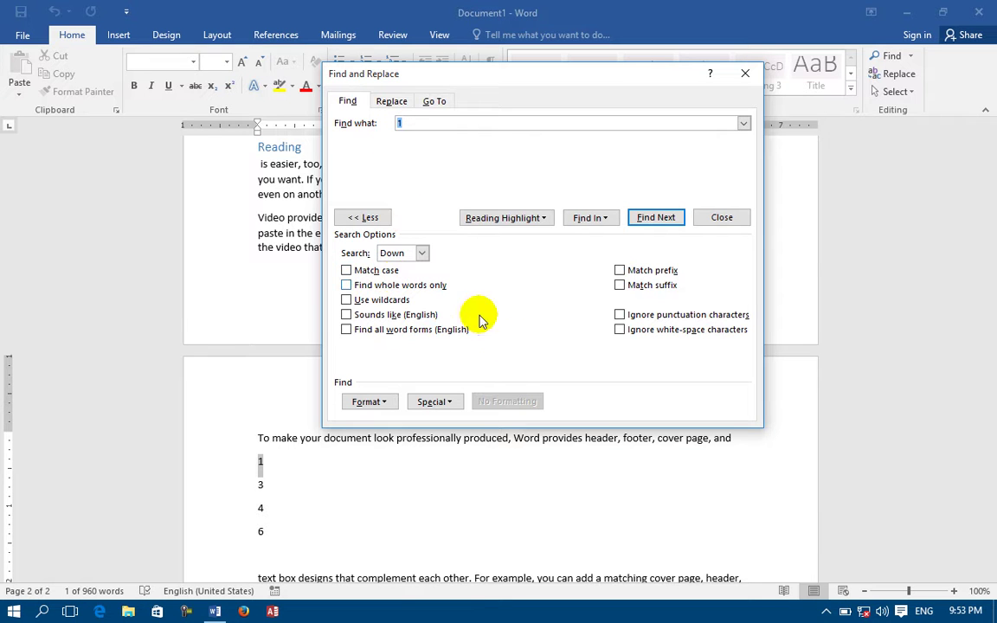
# Close the Find and Replace dialog and place the cursor at the end of the number lines on page 2.
pyautogui.click(748, 75)
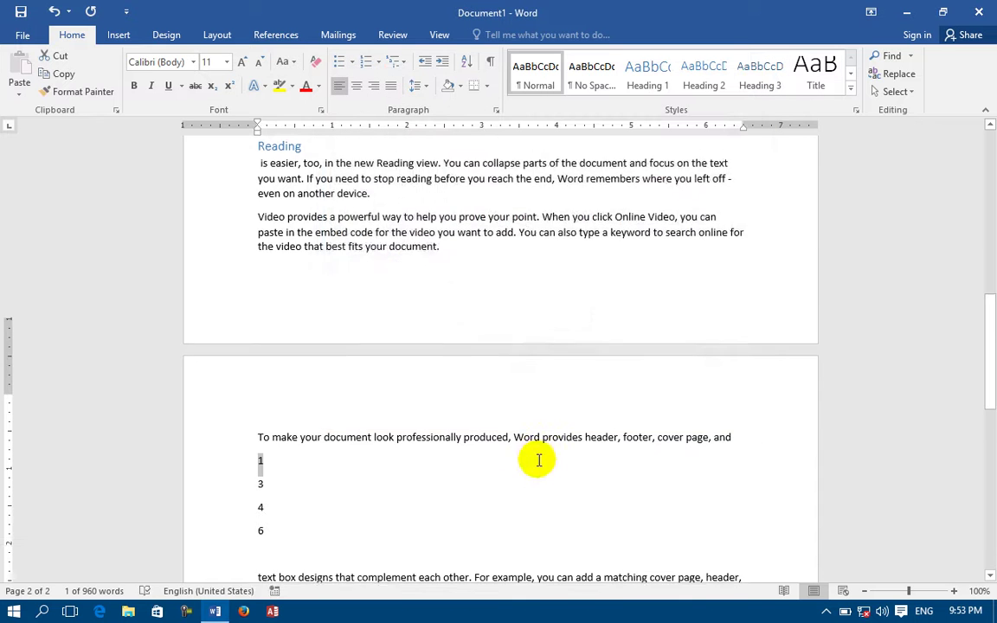
pyautogui.scroll(-5, 432, 309)
pyautogui.click(397, 318)
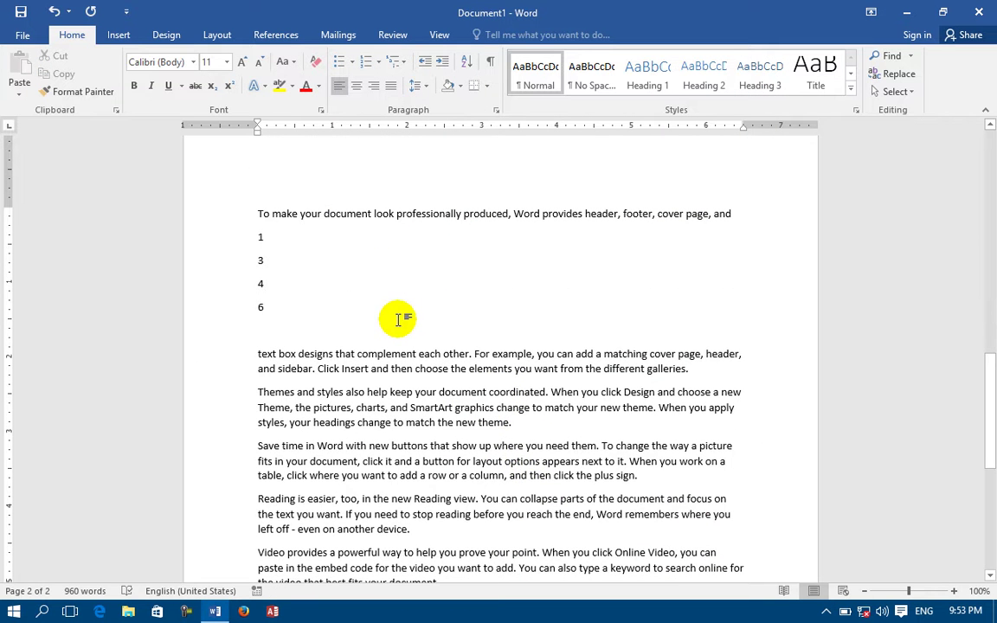
# Below the 6 on page 2, enter a sample first name in all capitals, the same name with only an initial capital, and a blank line.
pyautogui.press('Return')
pyautogui.write('AHMAD')
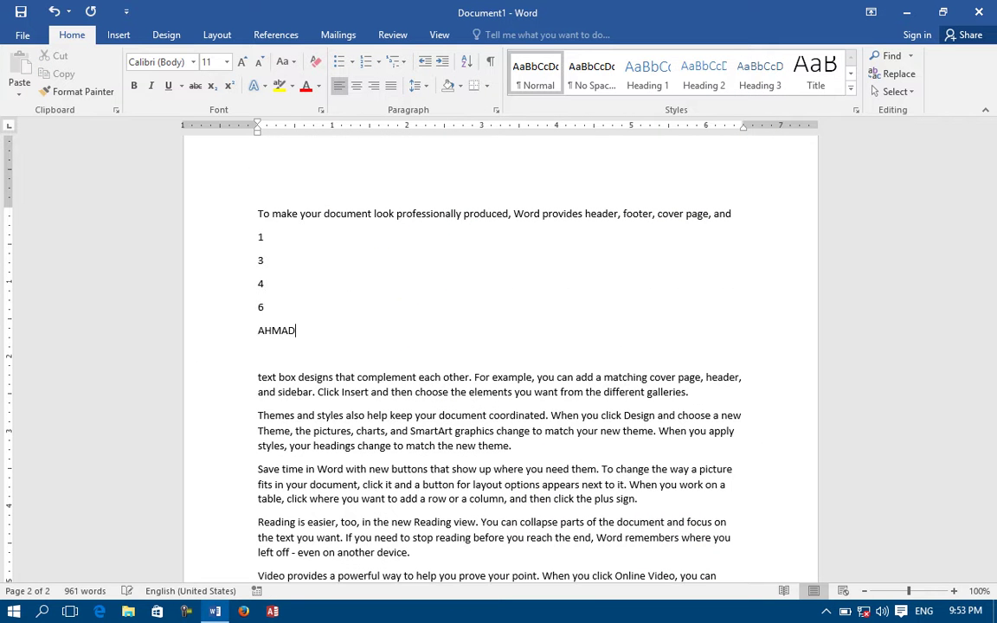
pyautogui.press('Return')
pyautogui.write('Ah')
pyautogui.press('BackSpace')
pyautogui.press('BackSpace')
pyautogui.write('ahmad')
pyautogui.press('Return')
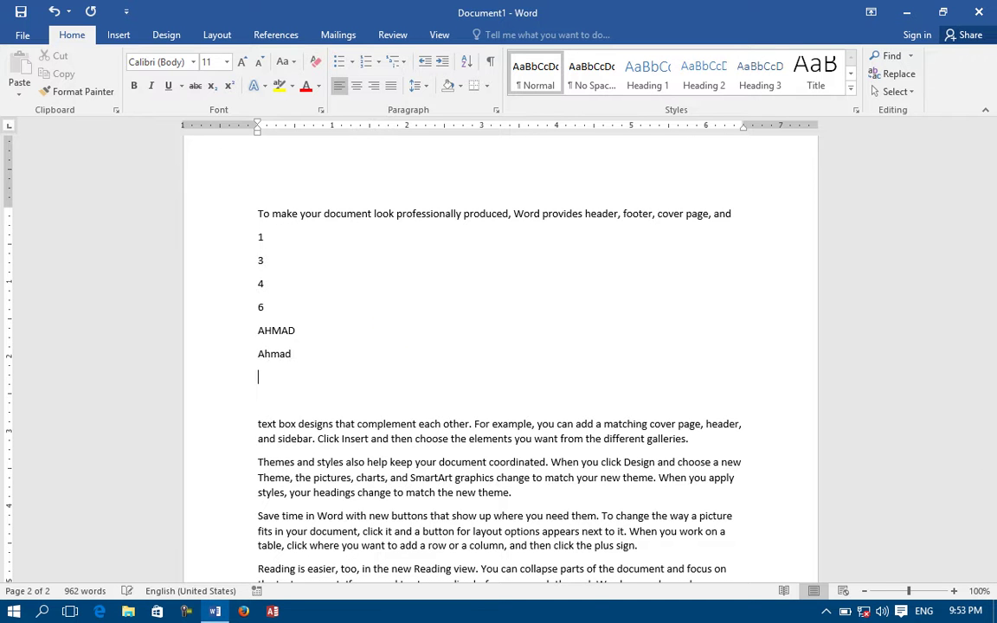
pyautogui.moveTo(310, 331); pyautogui.dragTo(239, 339)
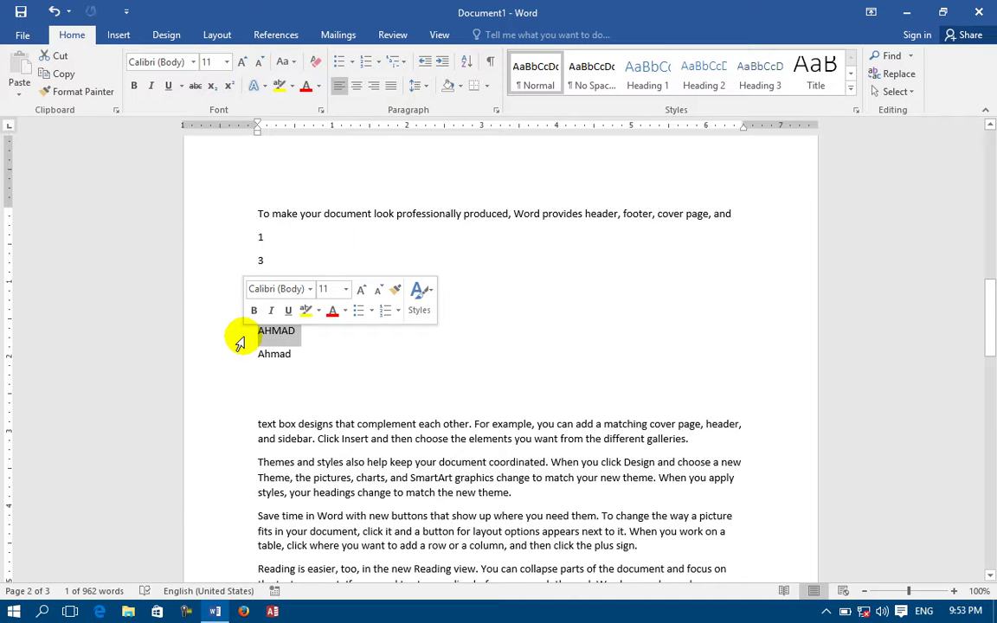
pyautogui.click(297, 354)
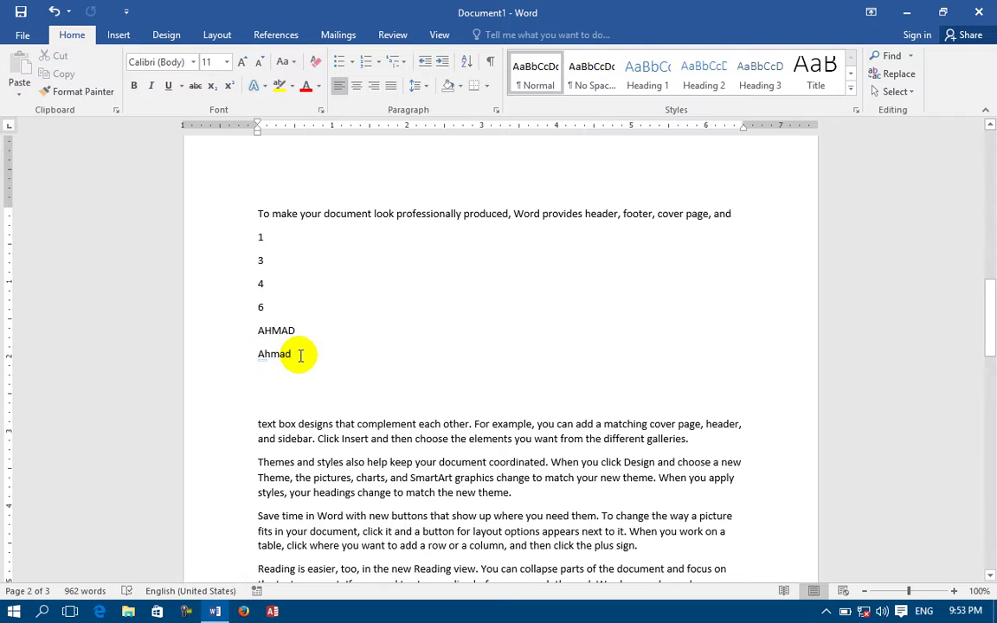
pyautogui.press('Return')
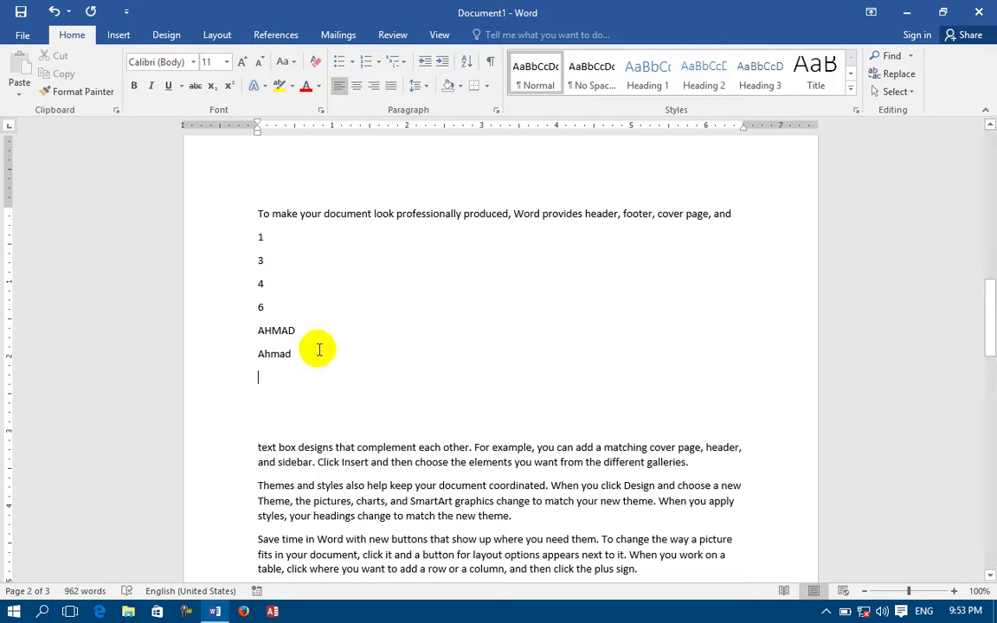
# Use Advanced Find to search for the sample name in lowercase with direction Down, continuing from the document's beginning to the last match.
pyautogui.click(910, 57)
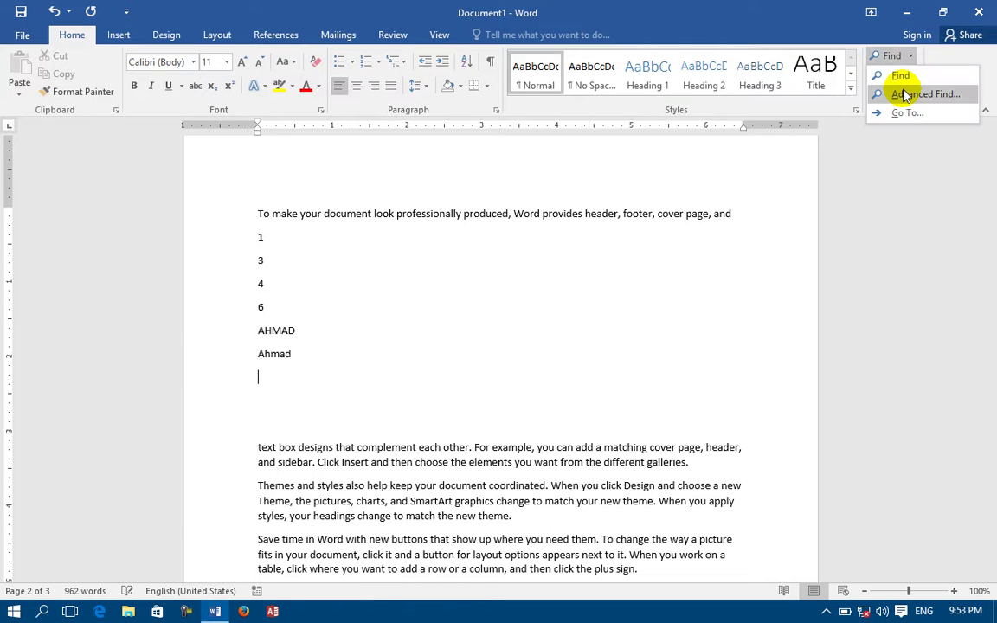
pyautogui.click(904, 95)
pyautogui.moveTo(527, 83); pyautogui.dragTo(620, 253)
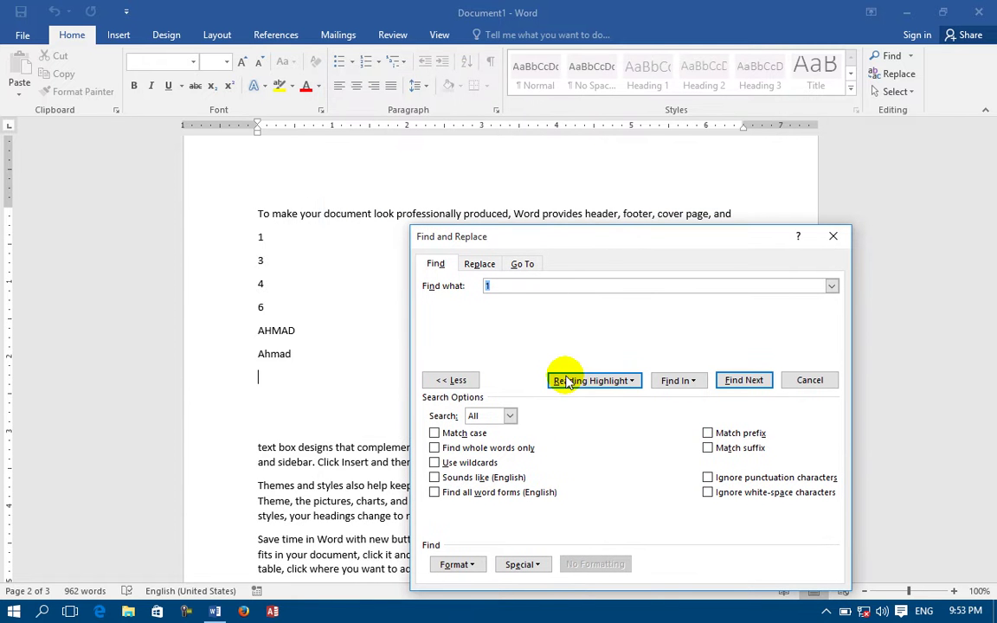
pyautogui.write('ahmad')
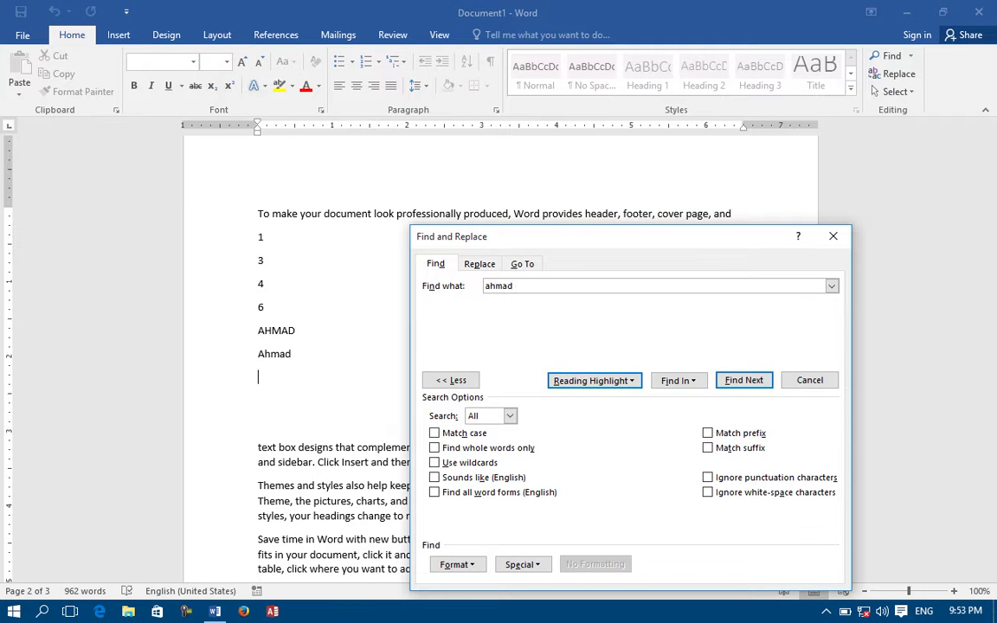
pyautogui.click(484, 417)
pyautogui.click(478, 430)
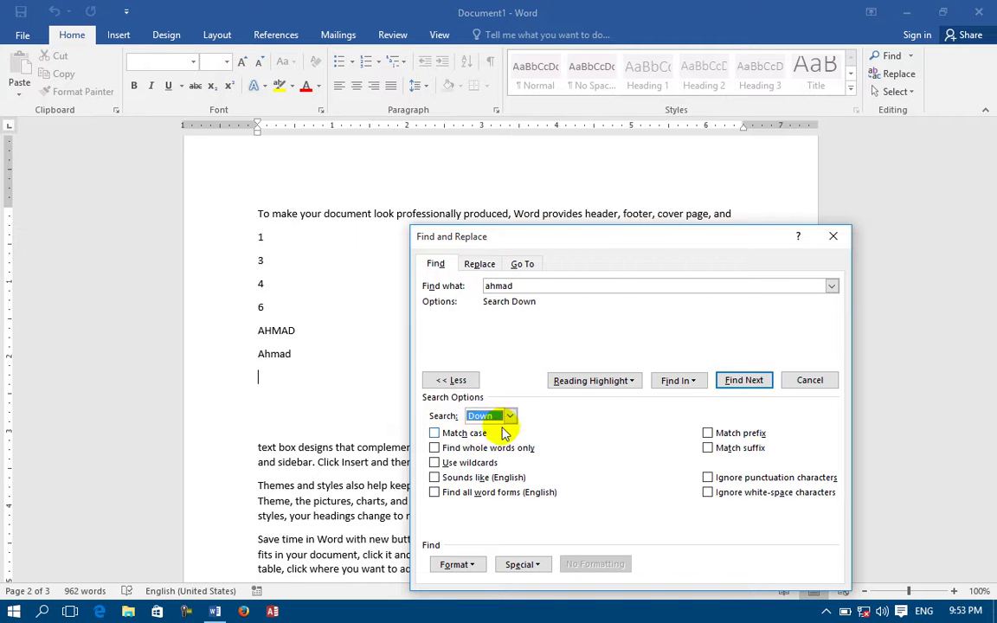
pyautogui.click(731, 380)
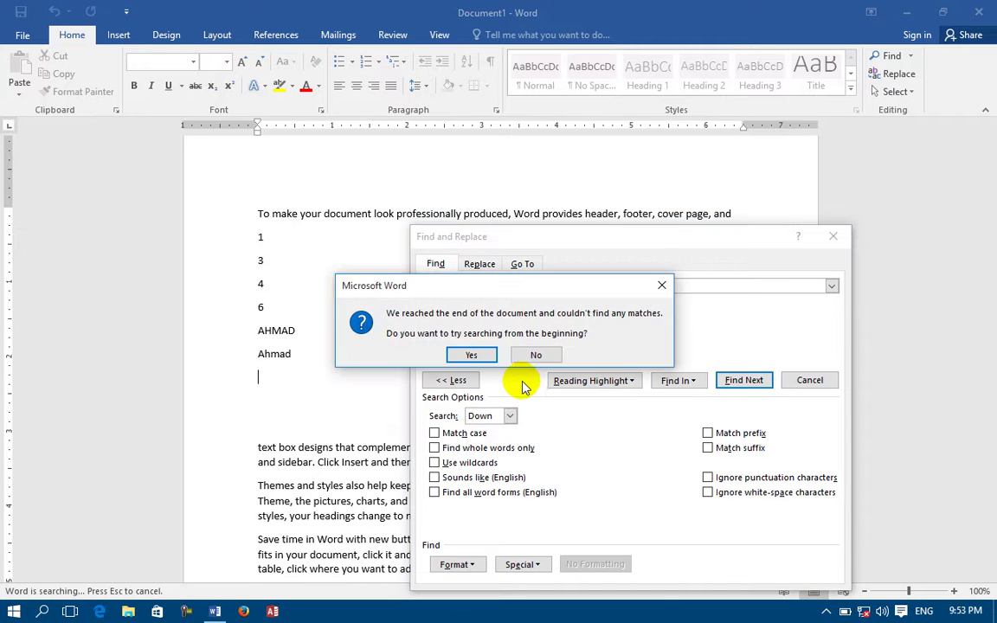
pyautogui.click(468, 358)
pyautogui.click(743, 381)
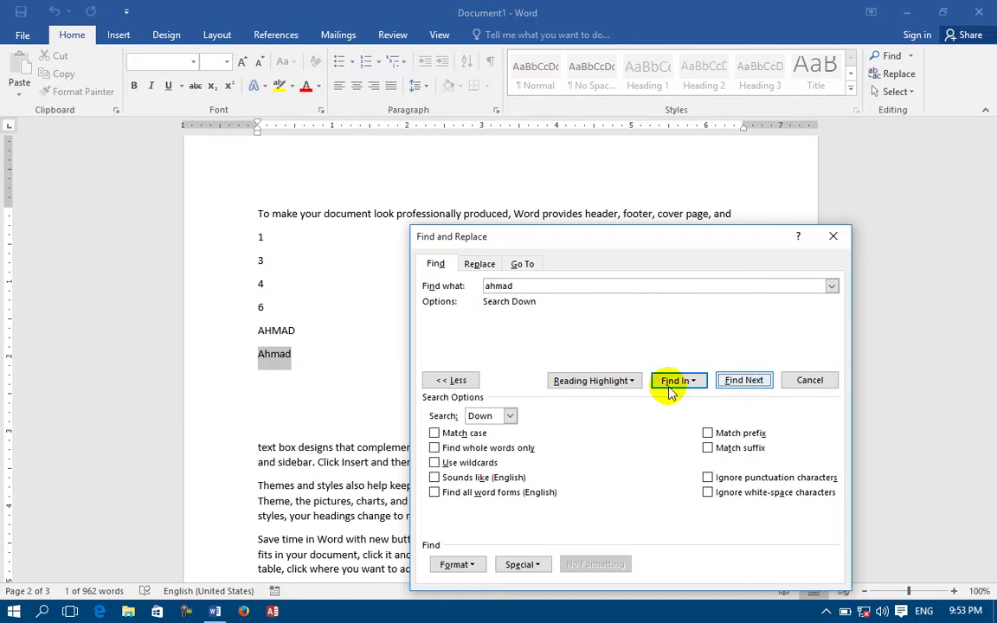
# Set the search direction to Up and find the previous occurrence of the name.
pyautogui.click(510, 415)
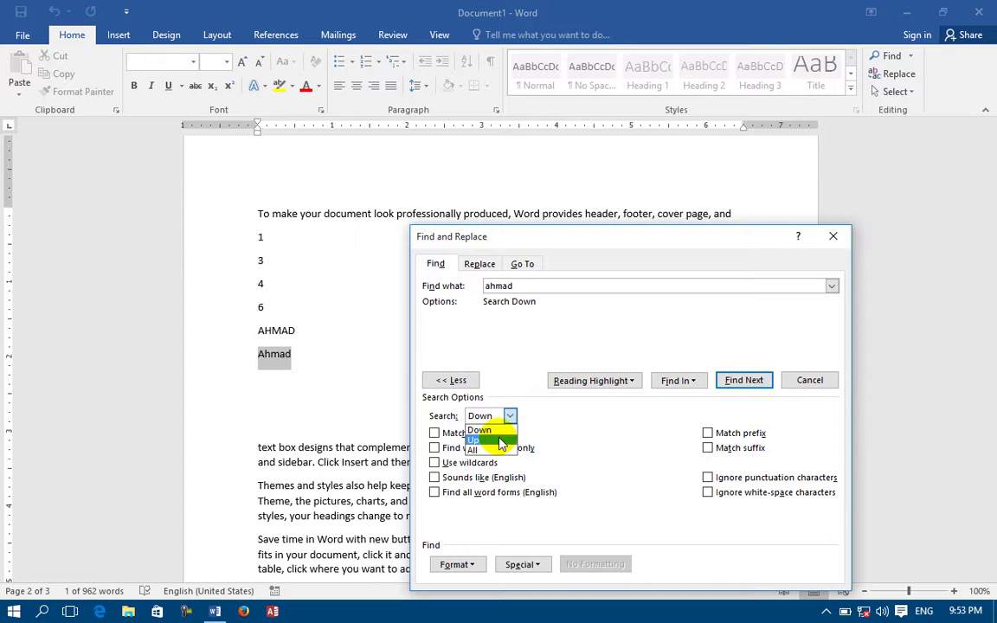
pyautogui.click(494, 439)
pyautogui.click(746, 382)
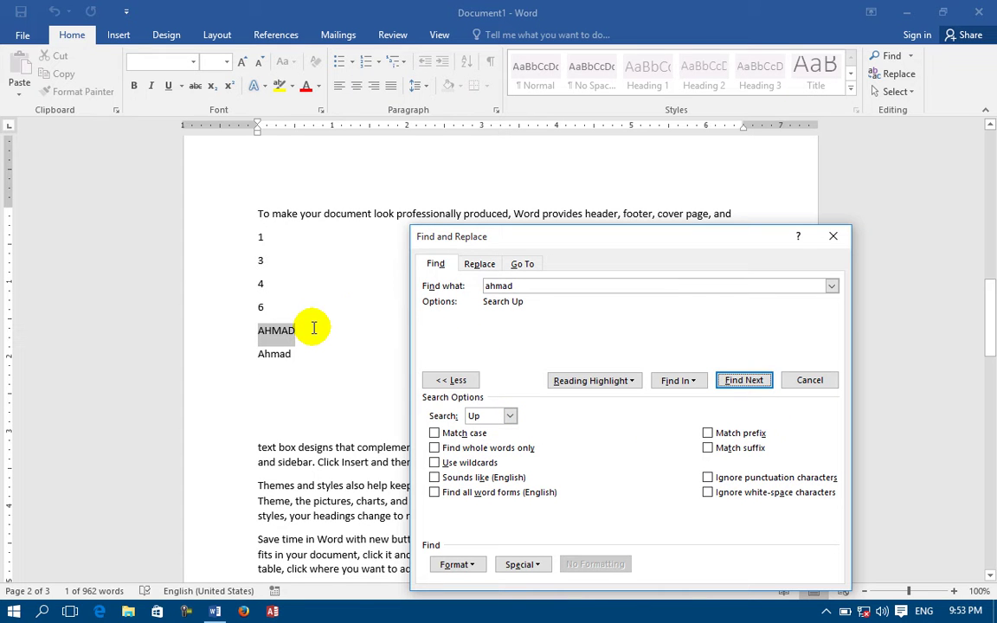
# Set the search direction to All and step through the lowercase name's matches twice across the whole document.
pyautogui.click(510, 415)
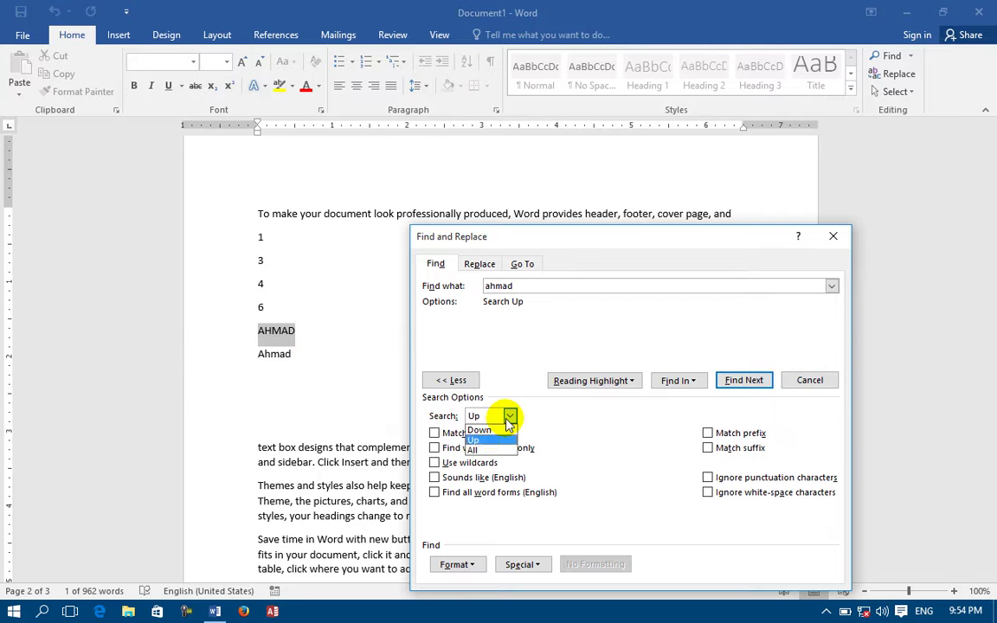
pyautogui.click(475, 449)
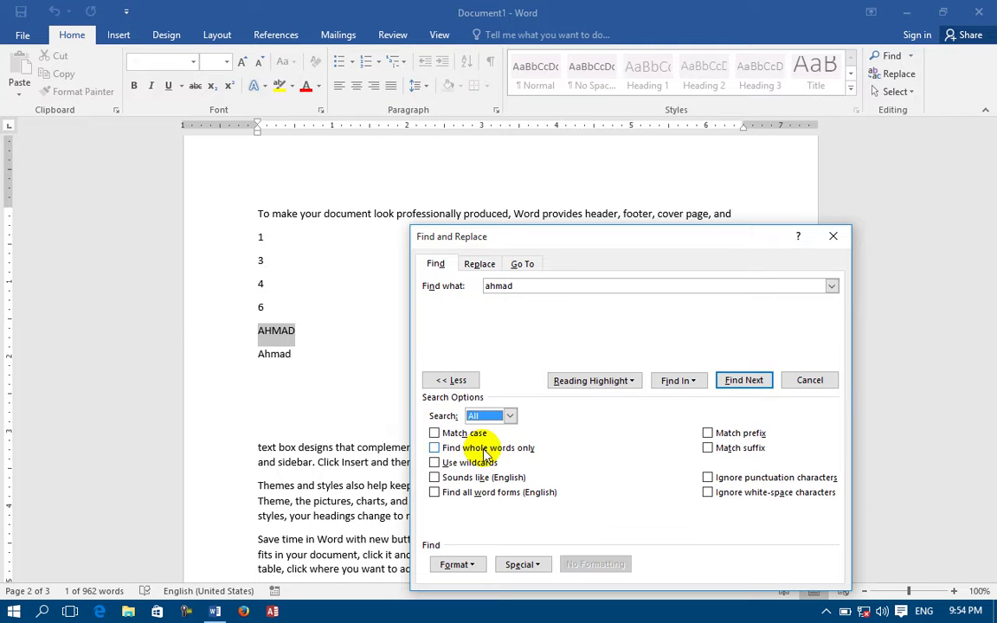
pyautogui.click(732, 379)
pyautogui.click(731, 379)
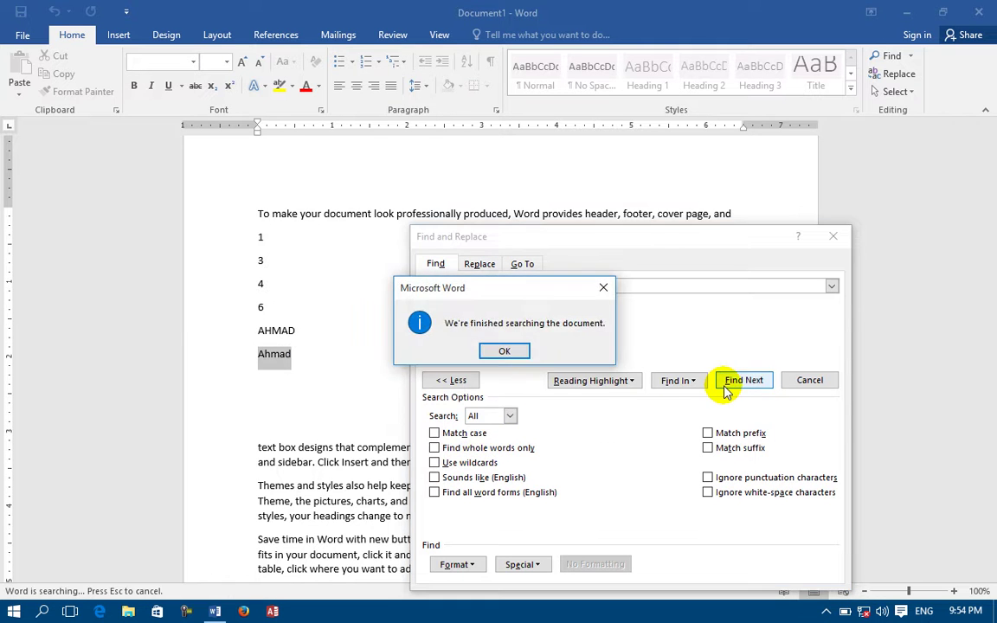
pyautogui.click(507, 350)
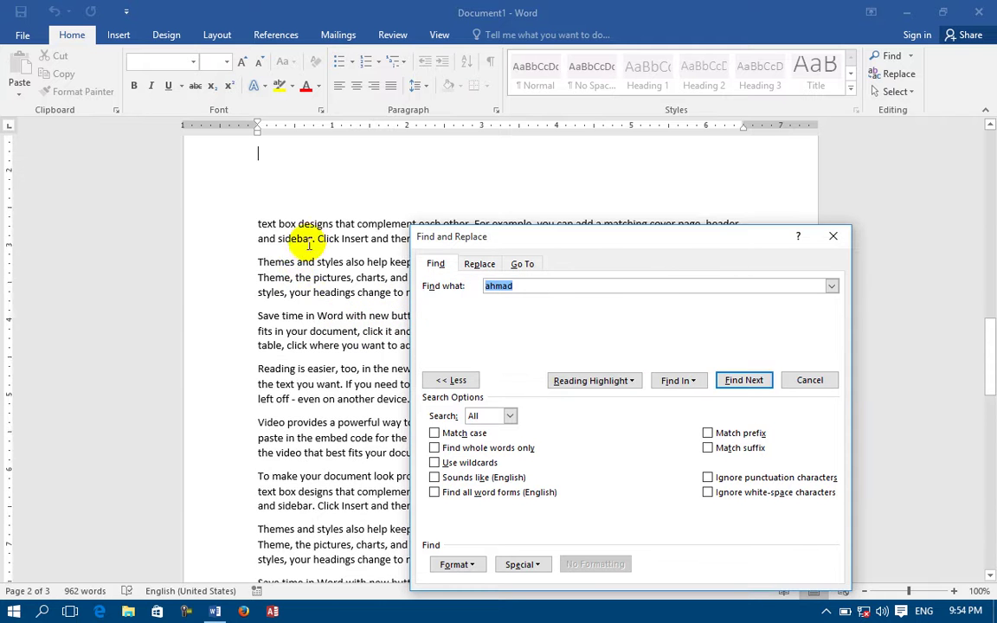
pyautogui.scroll(3, 307, 234)
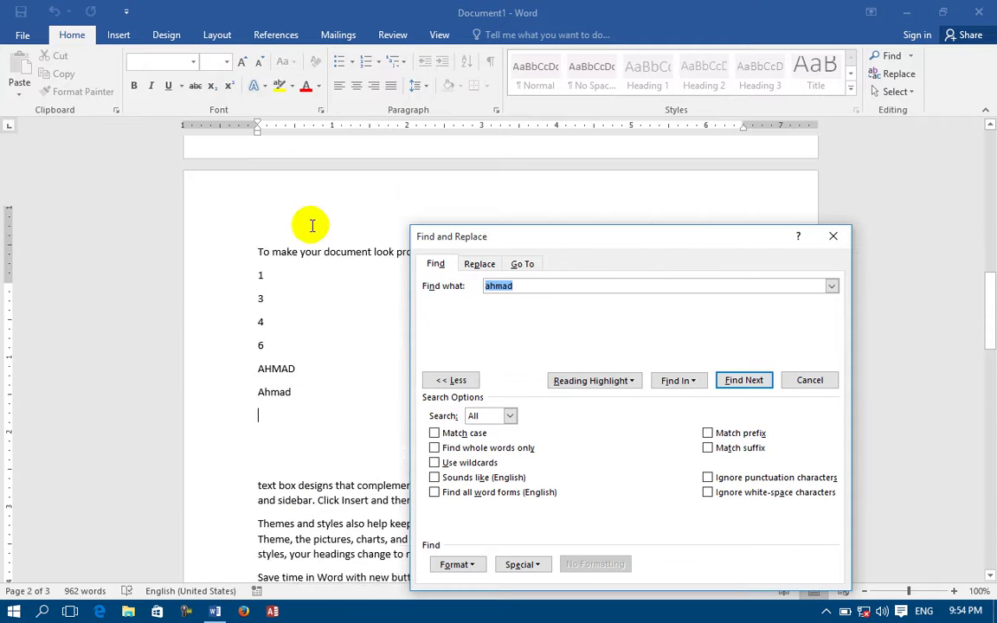
pyautogui.click(743, 381)
pyautogui.click(743, 381)
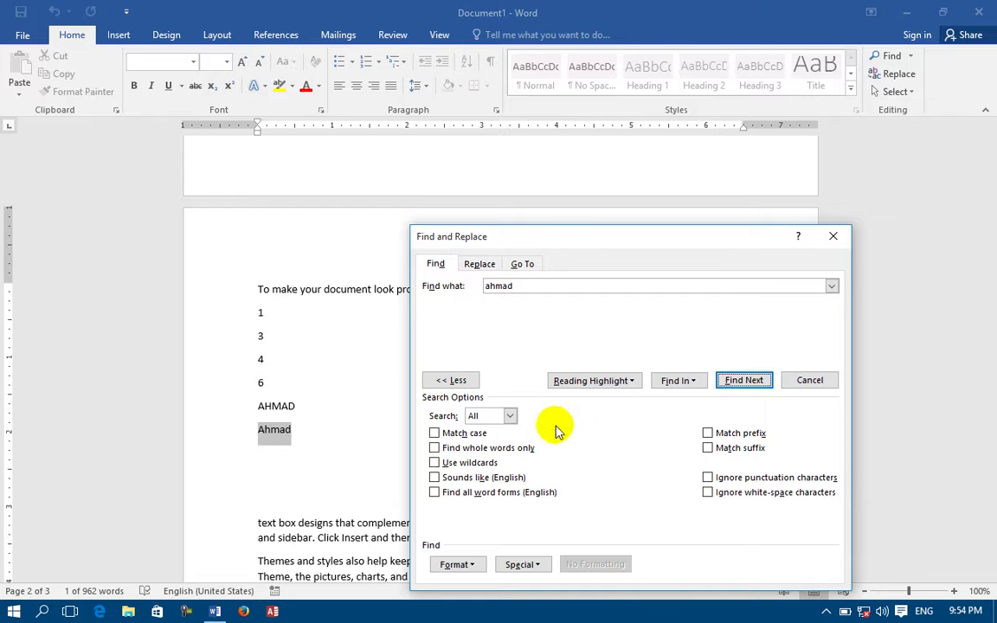
# Turn on Match case and search the whole document for the sample name in all capitals until the search finishes.
pyautogui.click(443, 433)
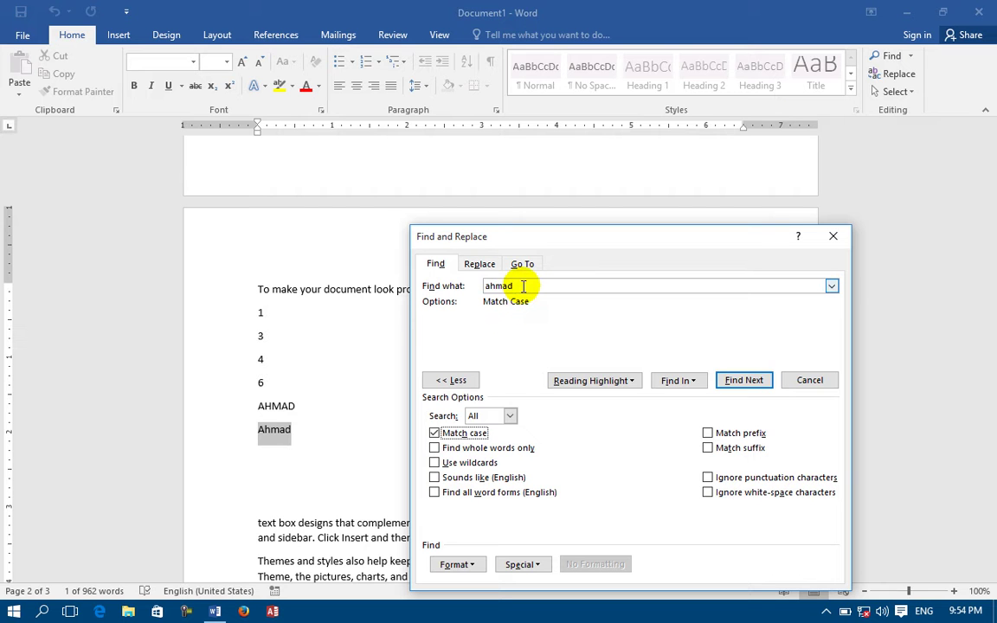
pyautogui.moveTo(520, 287); pyautogui.dragTo(472, 286)
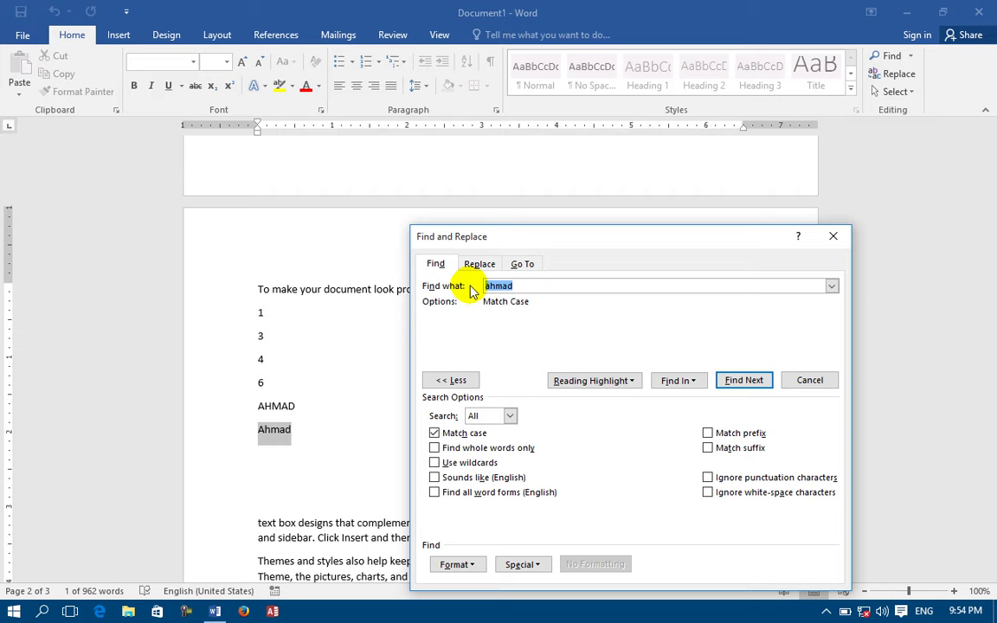
pyautogui.write('AHMAD')
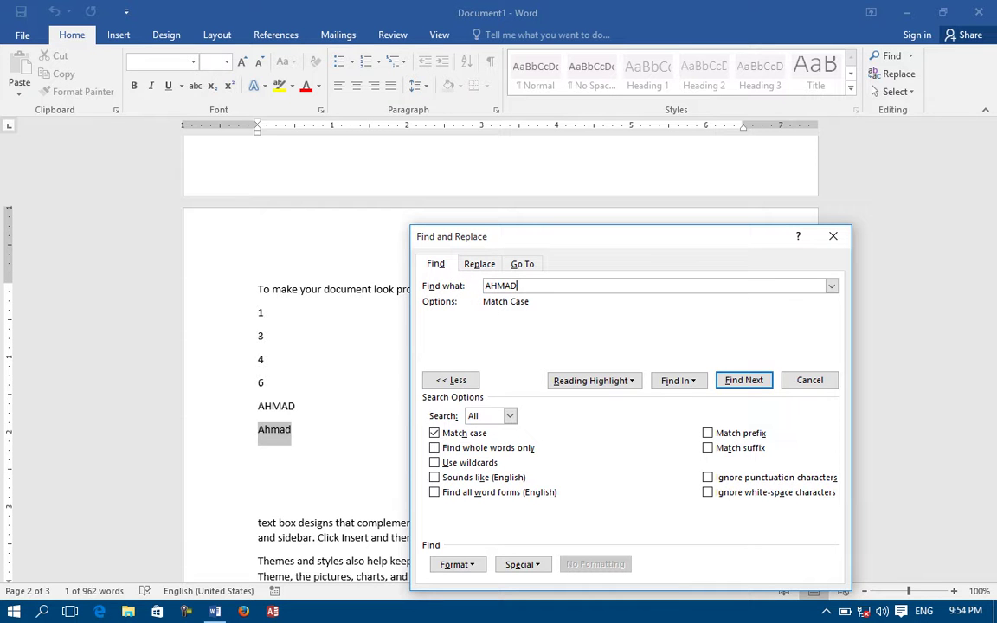
pyautogui.click(743, 380)
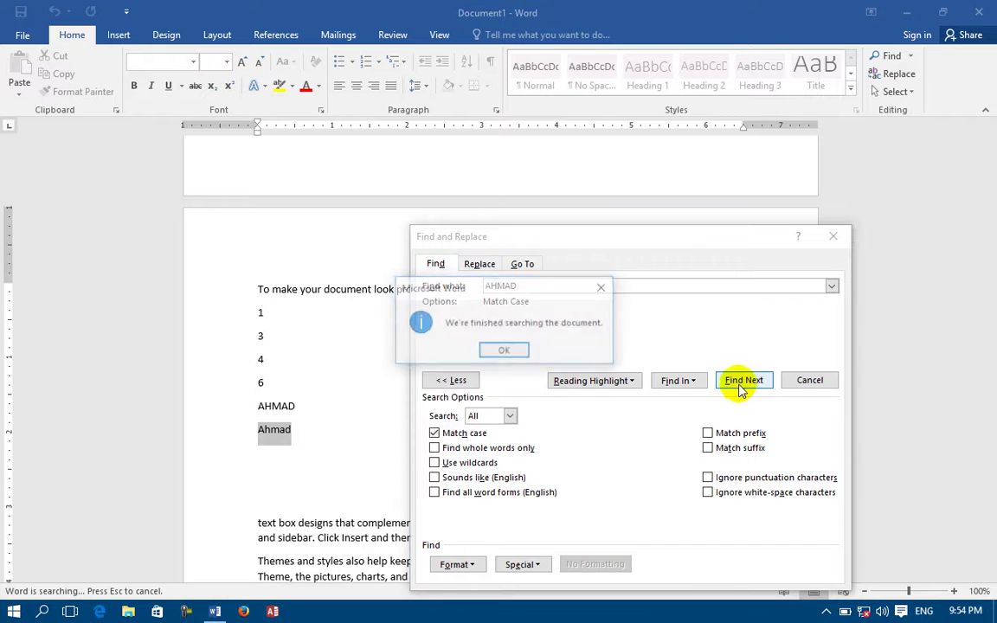
pyautogui.click(505, 351)
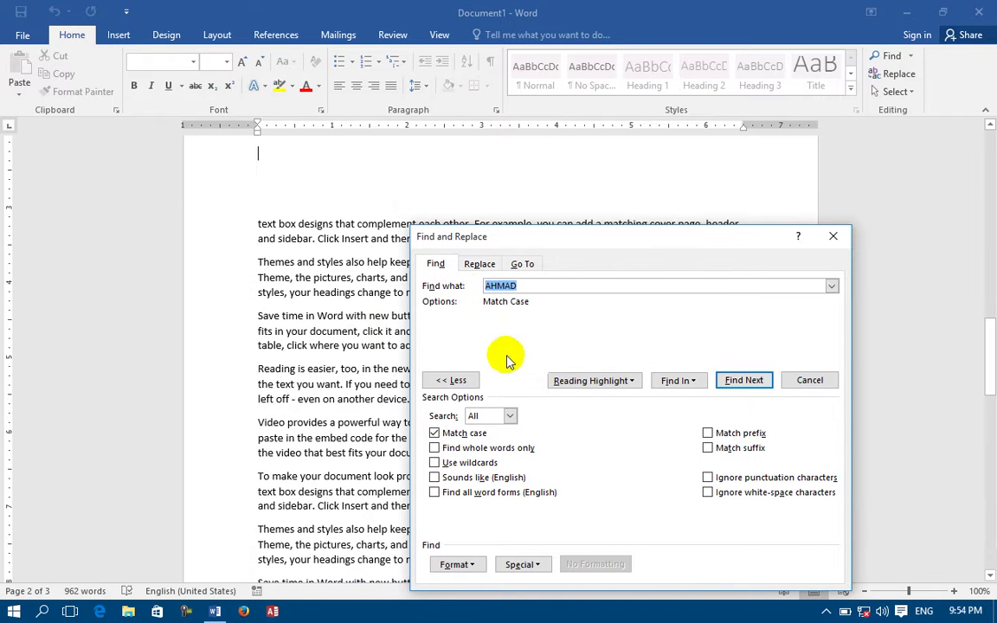
pyautogui.click(509, 416)
pyautogui.click(537, 449)
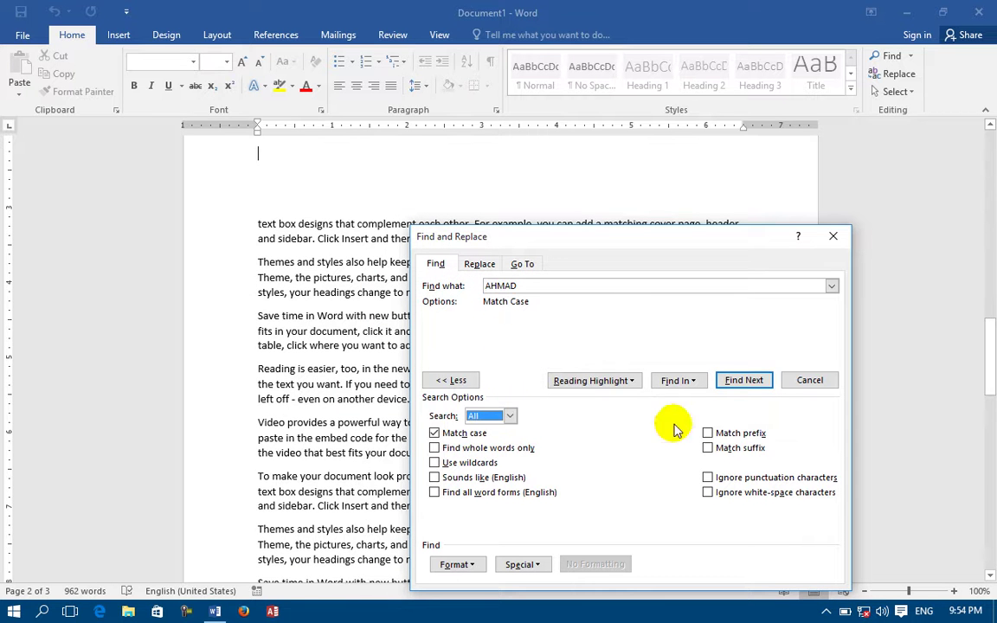
pyautogui.click(743, 380)
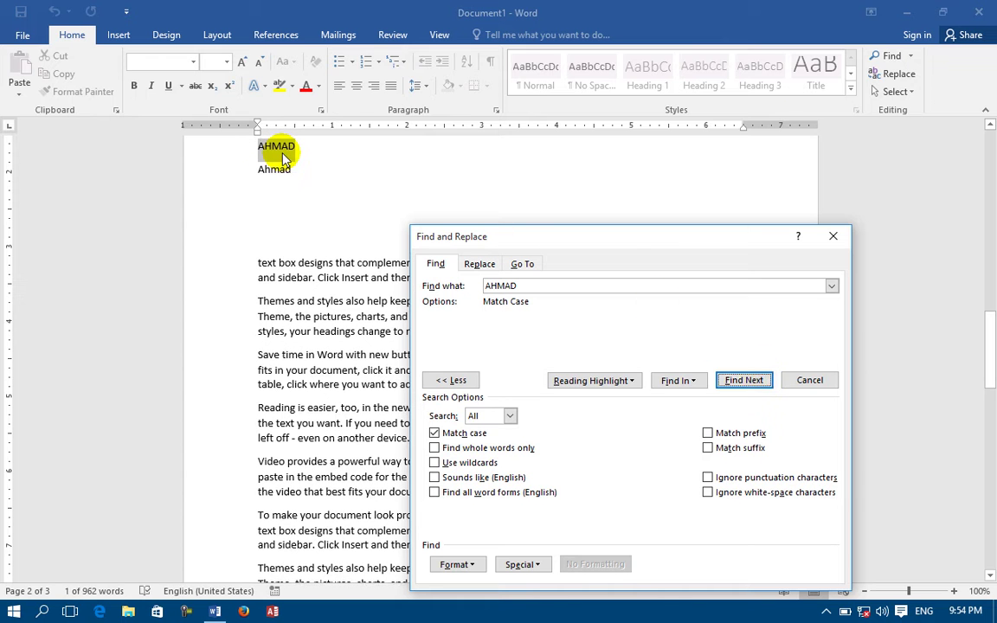
pyautogui.click(720, 380)
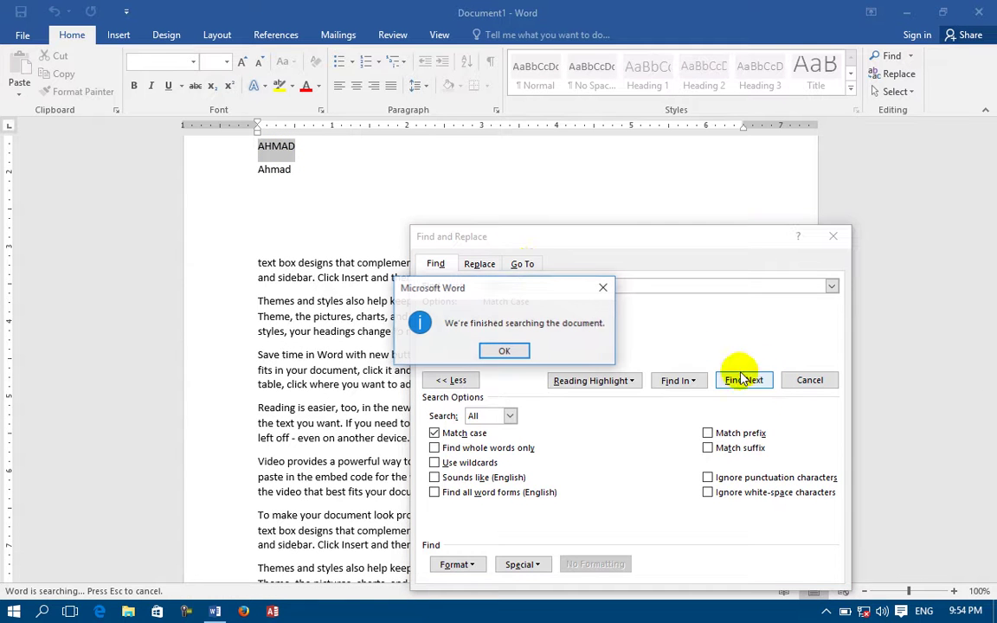
pyautogui.click(503, 350)
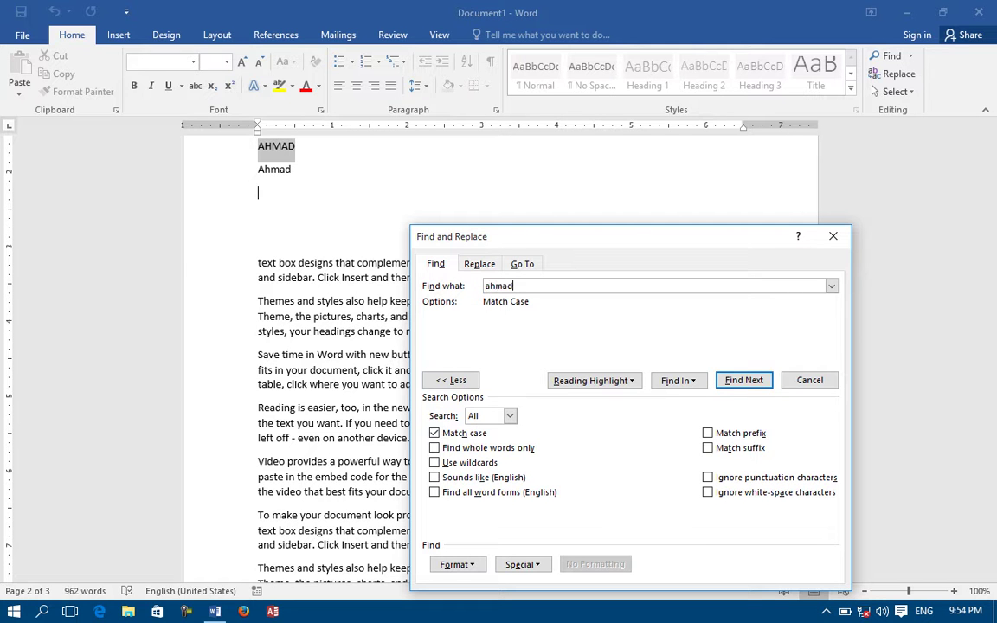
# Search for the name in lowercase with Match case on, first in All and again Down from the beginning, and select the initial-capital name line.
pyautogui.click(743, 380)
pyautogui.click(505, 352)
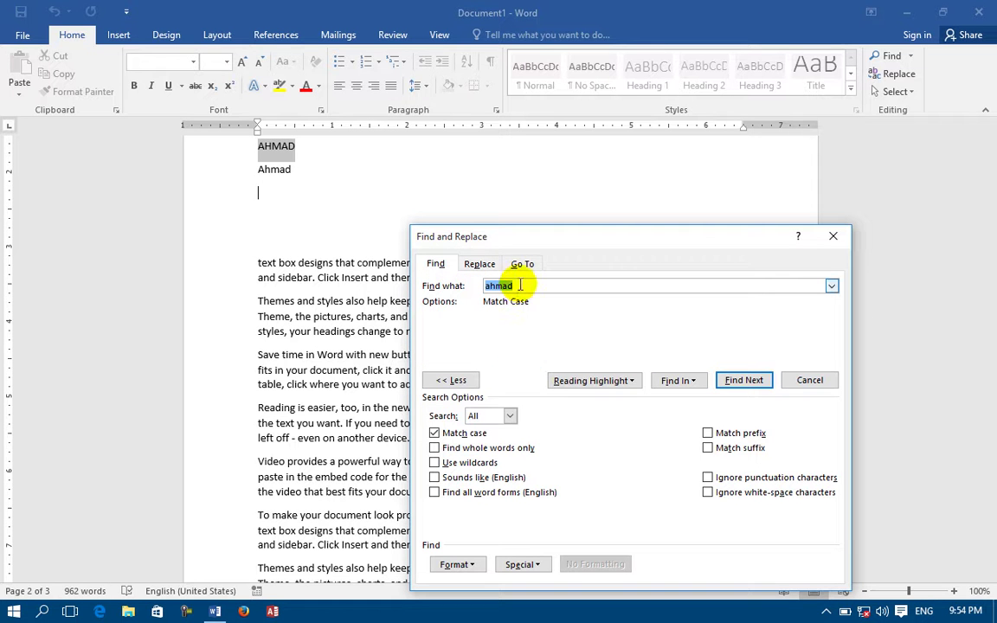
pyautogui.click(495, 418)
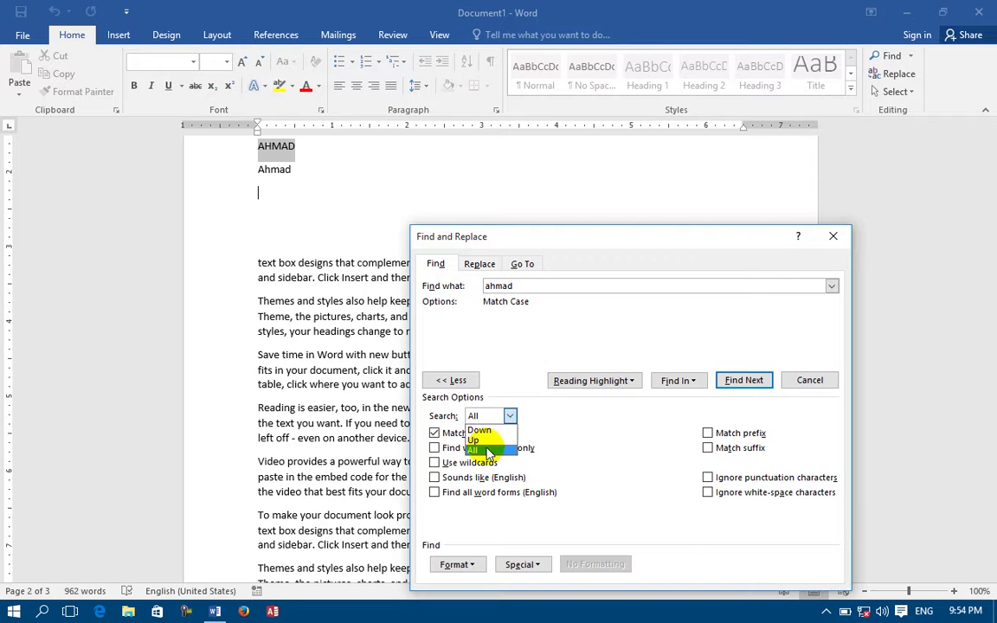
pyautogui.click(479, 430)
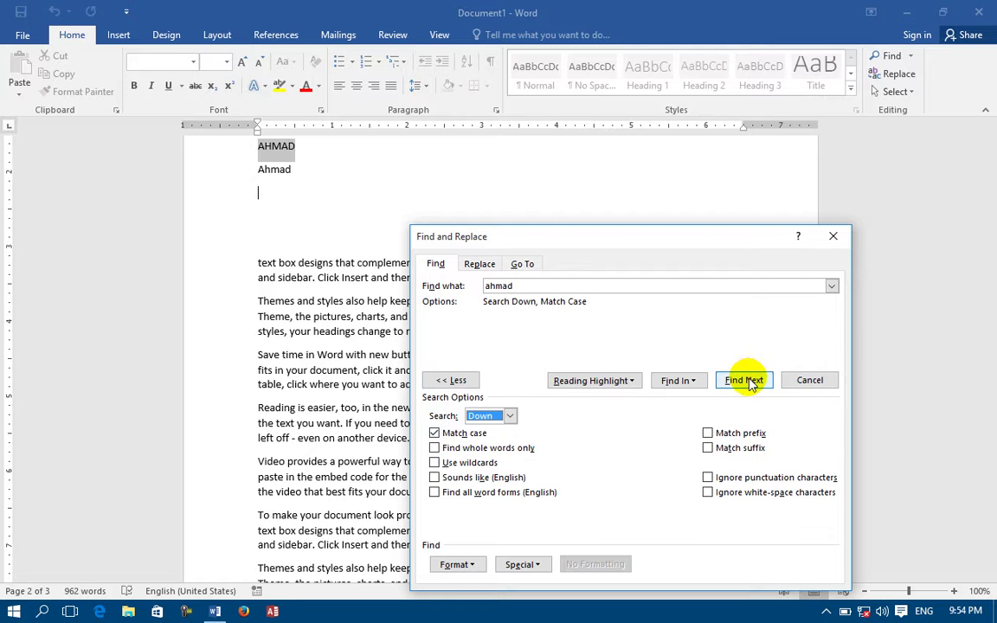
pyautogui.click(744, 381)
pyautogui.click(471, 355)
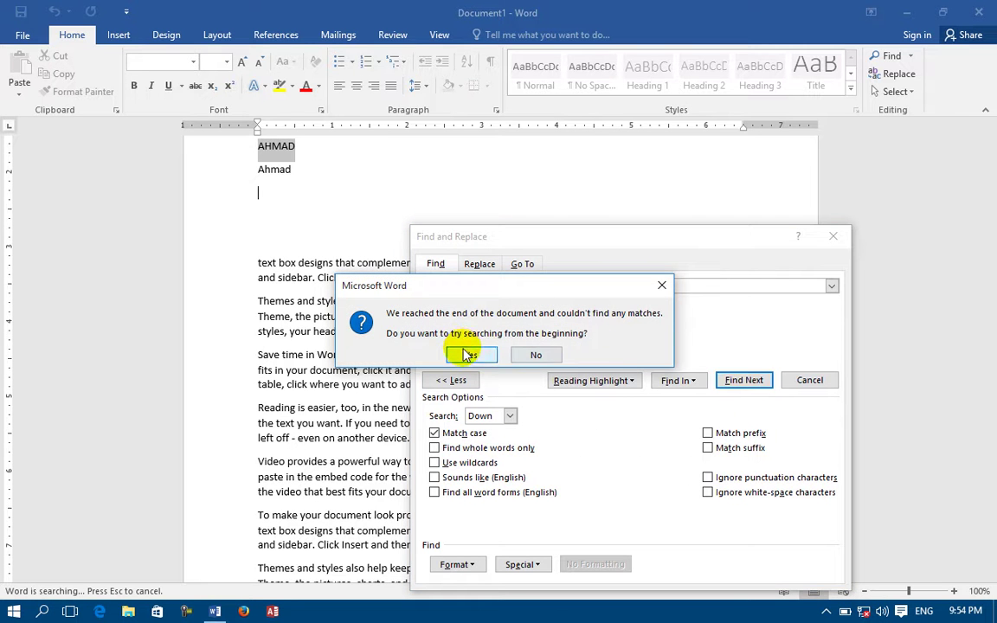
pyautogui.click(750, 386)
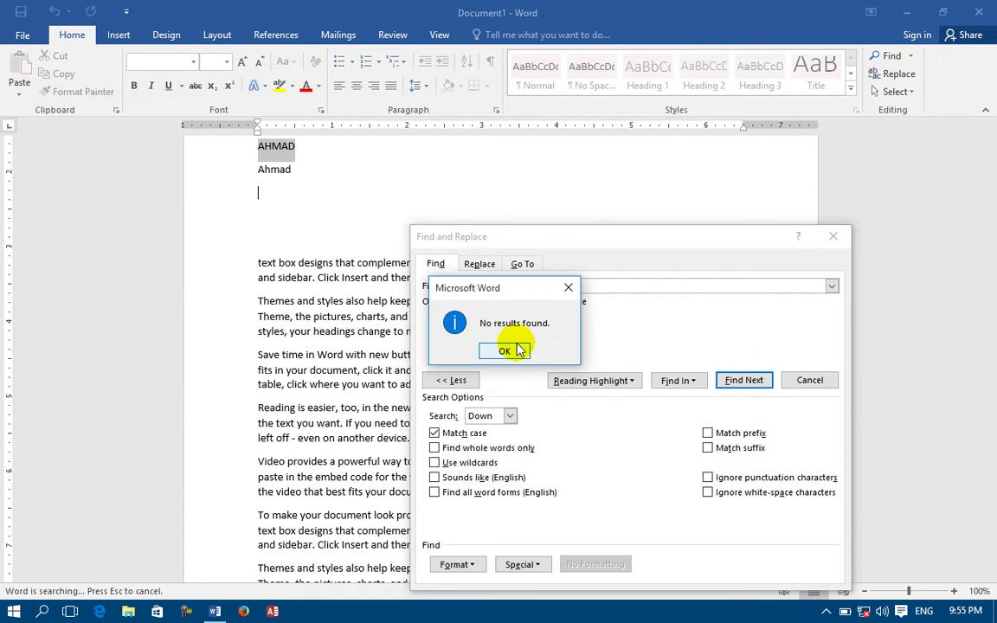
pyautogui.click(505, 350)
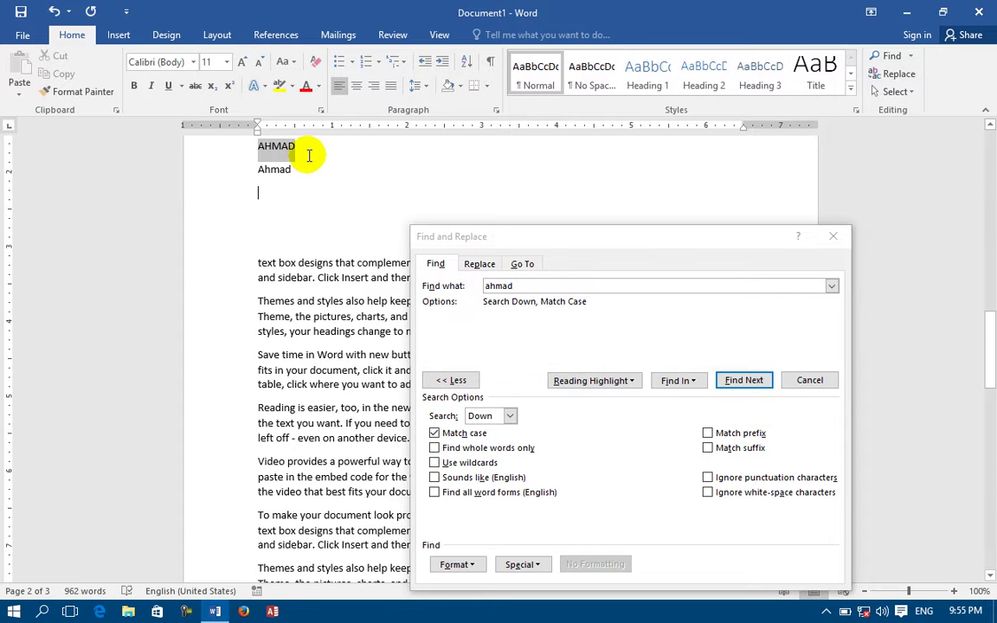
pyautogui.moveTo(305, 163); pyautogui.dragTo(242, 167)
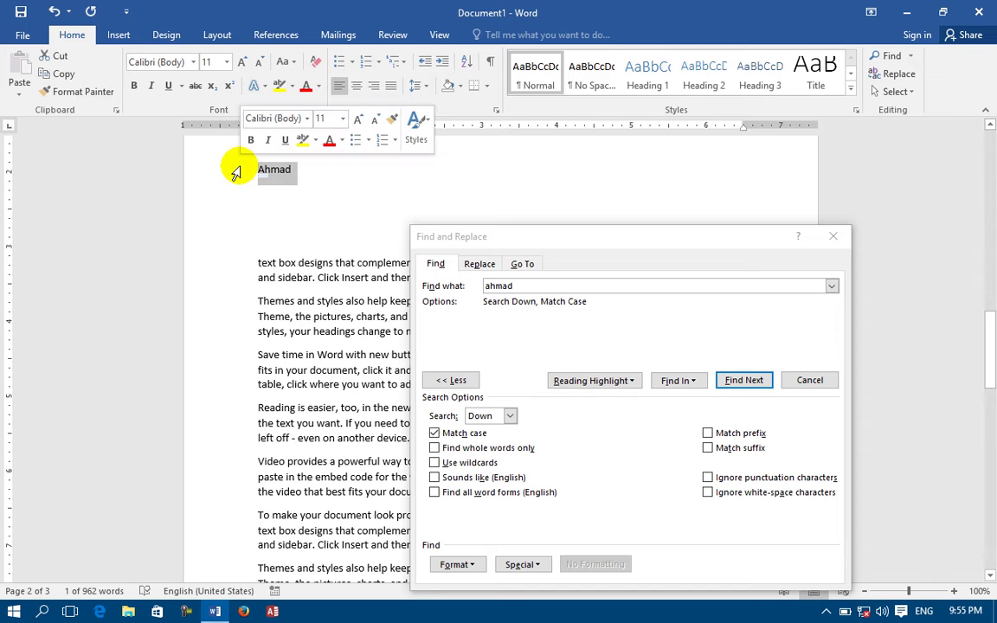
# Copy the selected initial-capital name line and paste it seven times so it forms a list under the all-capitals name.
pyautogui.hotkey('ctrl', 'c')
pyautogui.hotkey('ctrl', 'v')
pyautogui.hotkey('ctrl', 'v')
pyautogui.hotkey('ctrl', 'v')
pyautogui.hotkey('ctrl', 'v')
pyautogui.hotkey('ctrl', 'v')
pyautogui.hotkey('ctrl', 'v')
pyautogui.hotkey('ctrl', 'v')
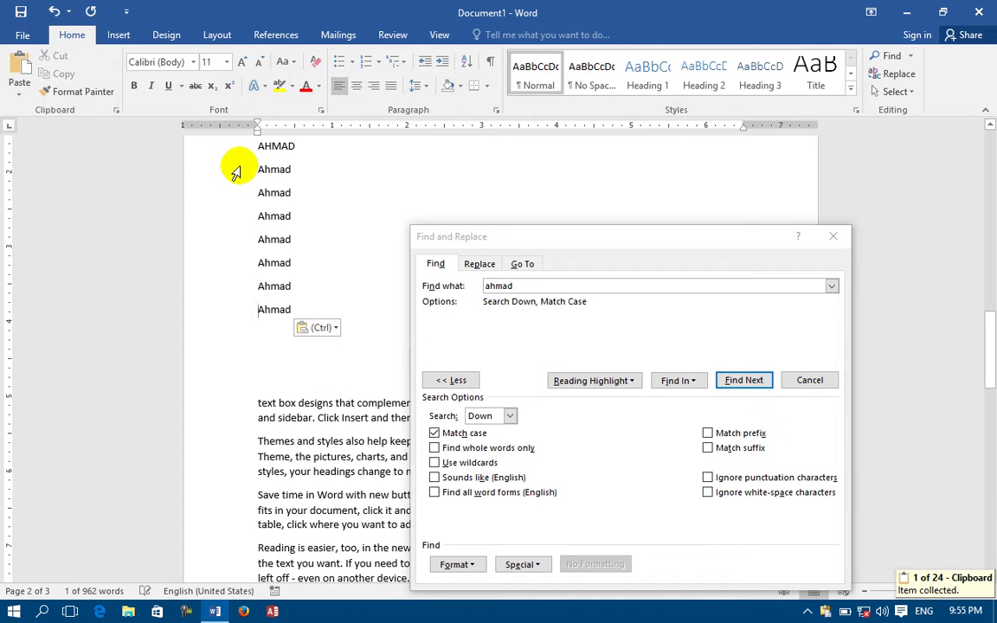
# Search for the lowercase name with Match case on, first Down and again with the search direction set to All.
pyautogui.doubleClick(499, 285)
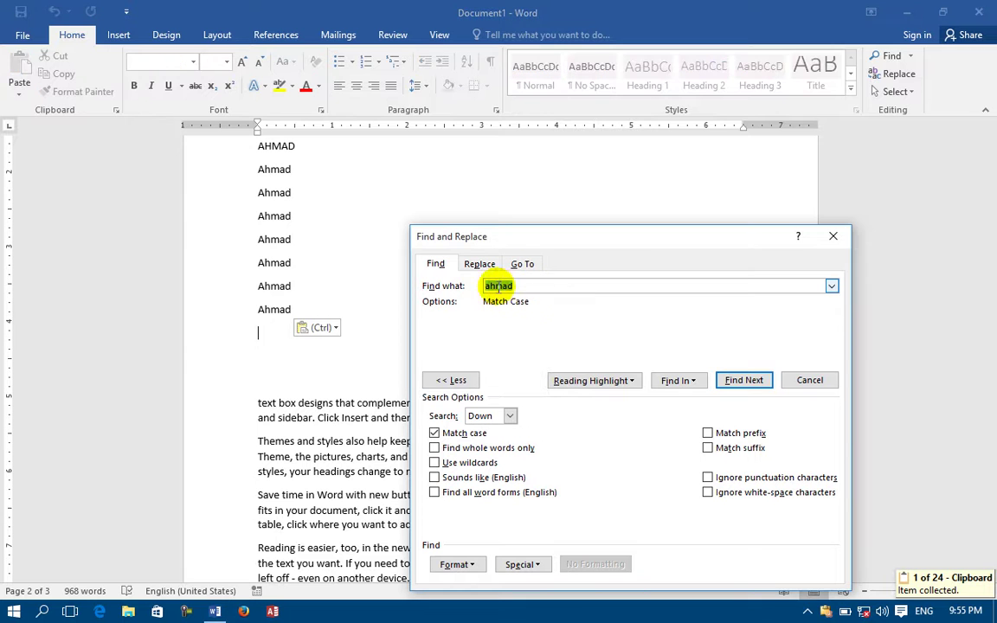
pyautogui.click(746, 381)
pyautogui.click(505, 350)
pyautogui.click(509, 416)
pyautogui.click(475, 452)
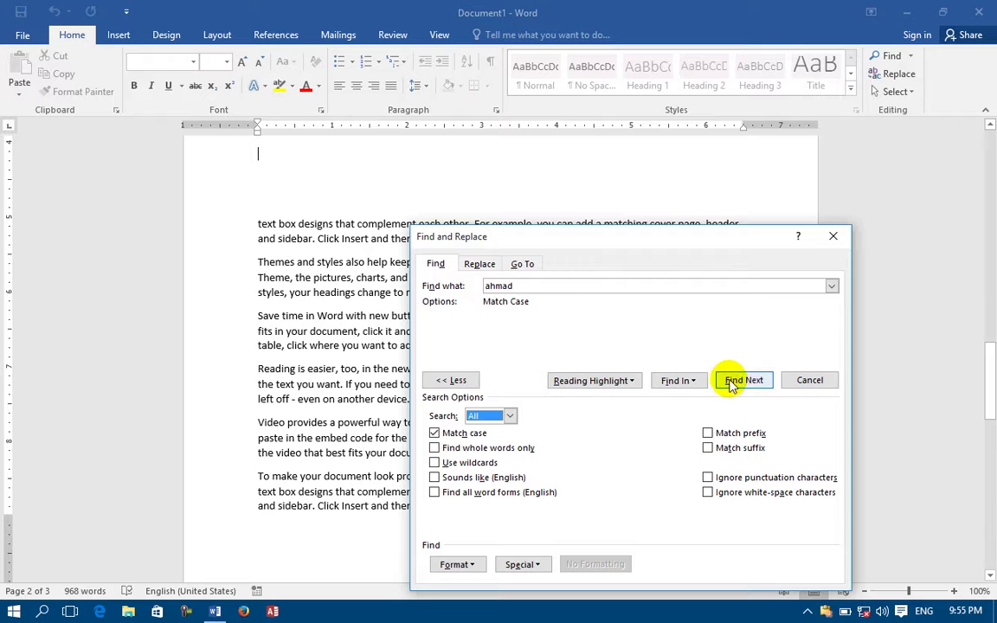
pyautogui.click(740, 380)
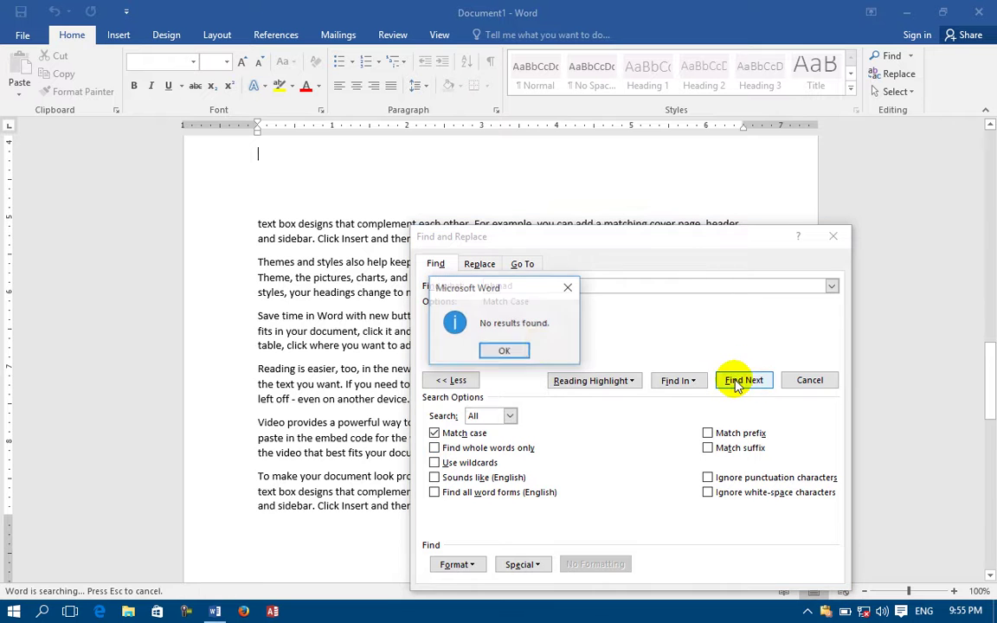
pyautogui.click(519, 351)
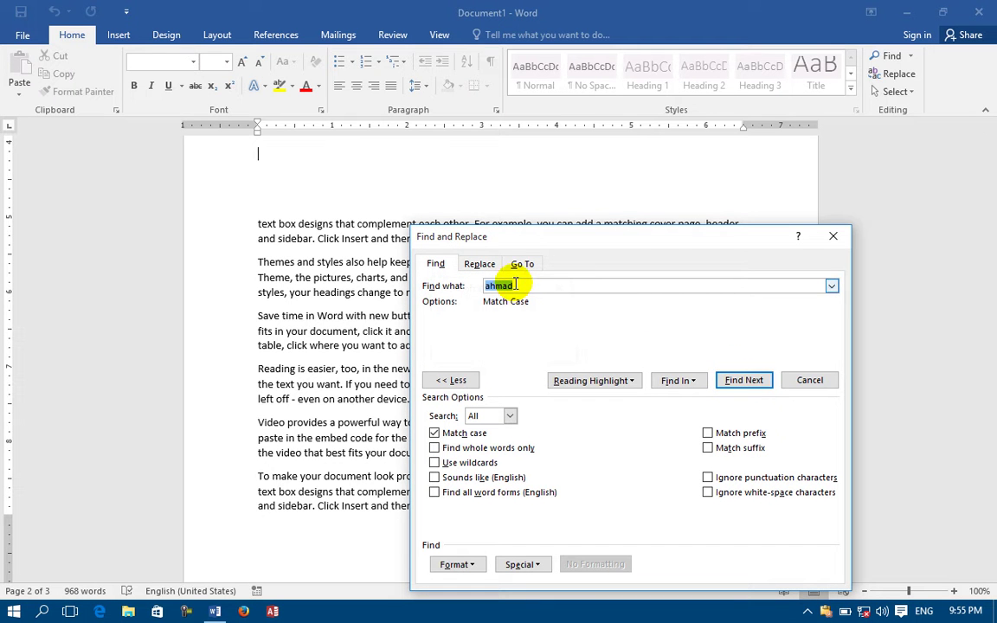
# Search the whole document for the name in all capitals with Match case on until the search finishes.
pyautogui.write('AHMAD')
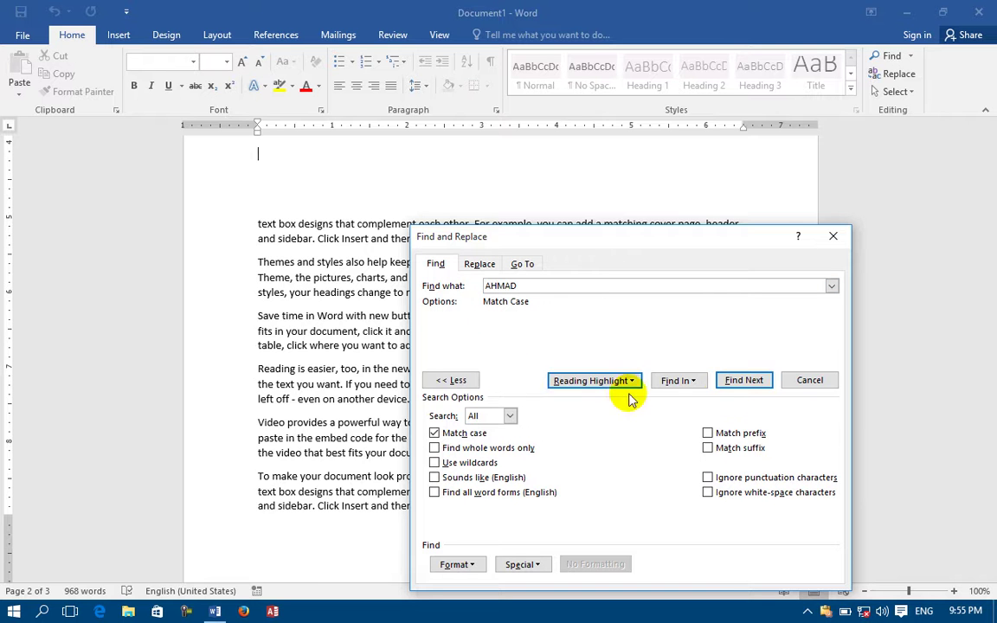
pyautogui.click(743, 379)
pyautogui.click(743, 380)
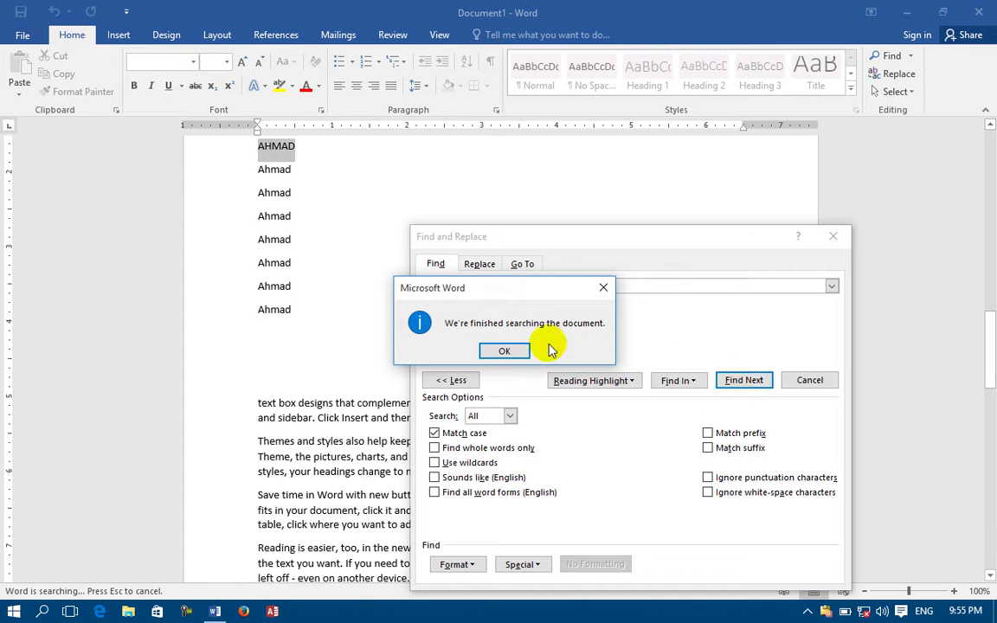
pyautogui.click(504, 351)
# Turn off Match case, step through five matches of the all-capitals name, and close Find and Replace.
pyautogui.click(435, 432)
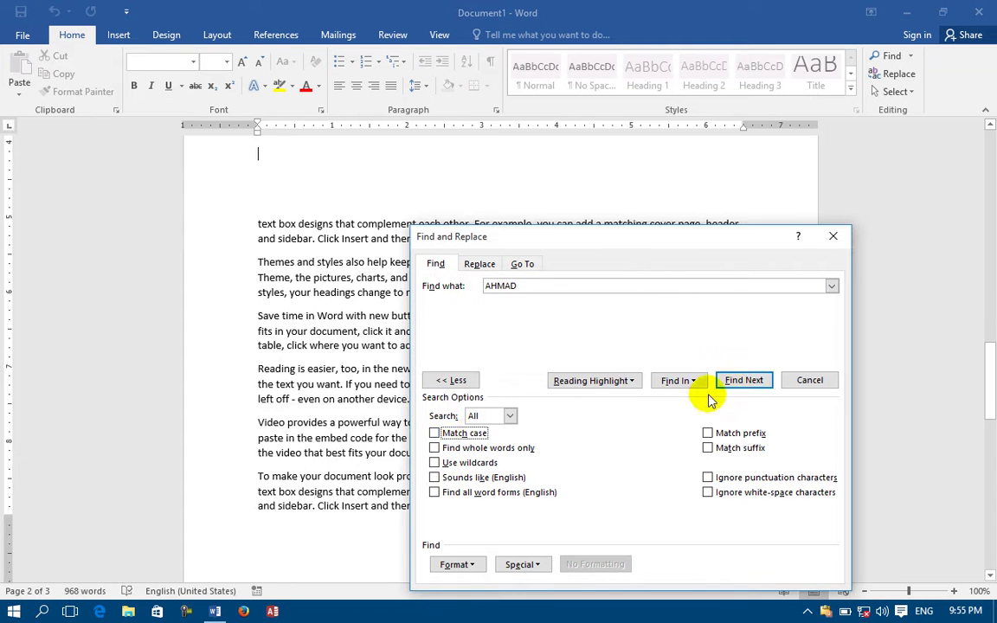
pyautogui.click(743, 381)
pyautogui.click(743, 381)
pyautogui.click(743, 381)
pyautogui.click(743, 381)
pyautogui.click(743, 381)
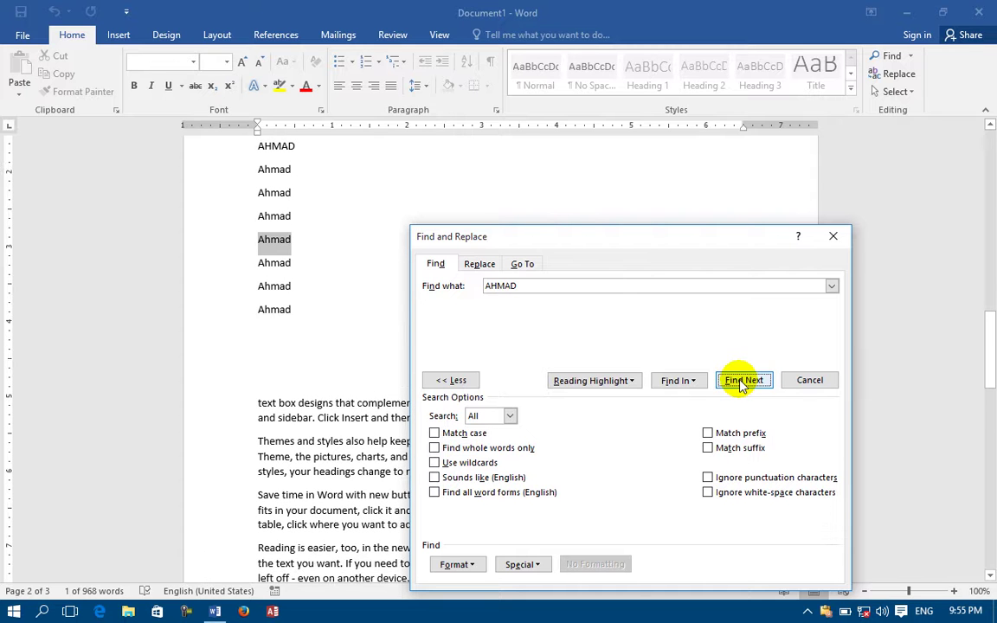
pyautogui.click(446, 433)
pyautogui.click(438, 434)
pyautogui.moveTo(534, 284); pyautogui.dragTo(466, 284)
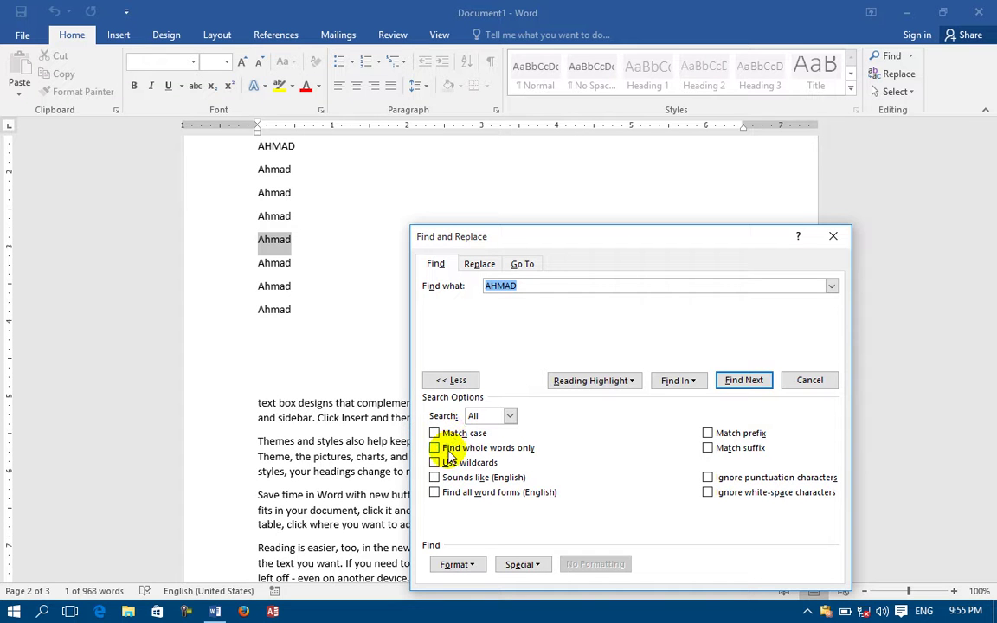
pyautogui.click(832, 236)
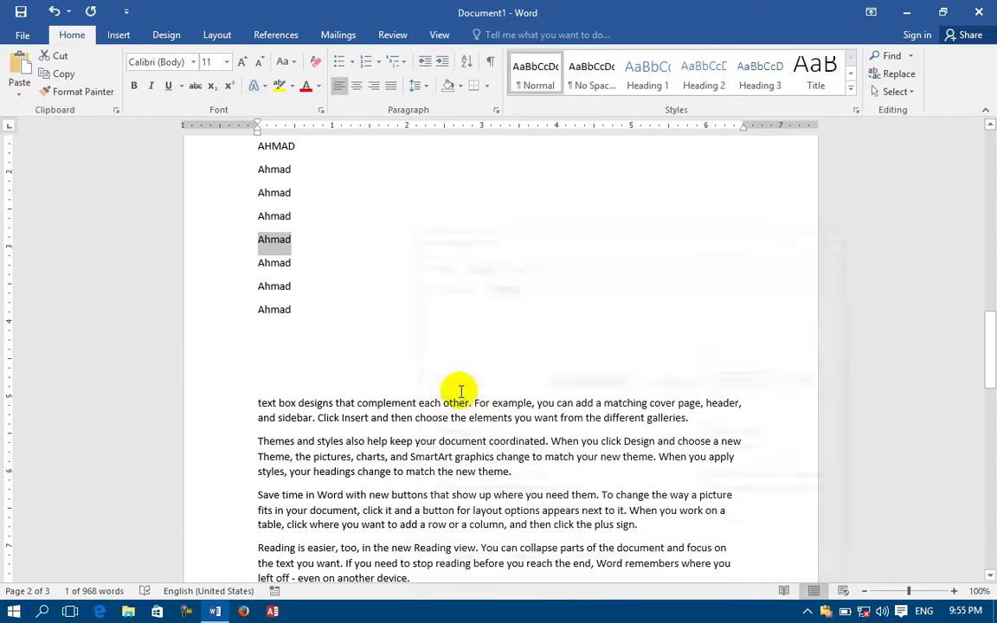
# Add the line "Hello boys this is me" followed by the lowercase name above the paragraph starting "text box designs".
pyautogui.click(256, 396)
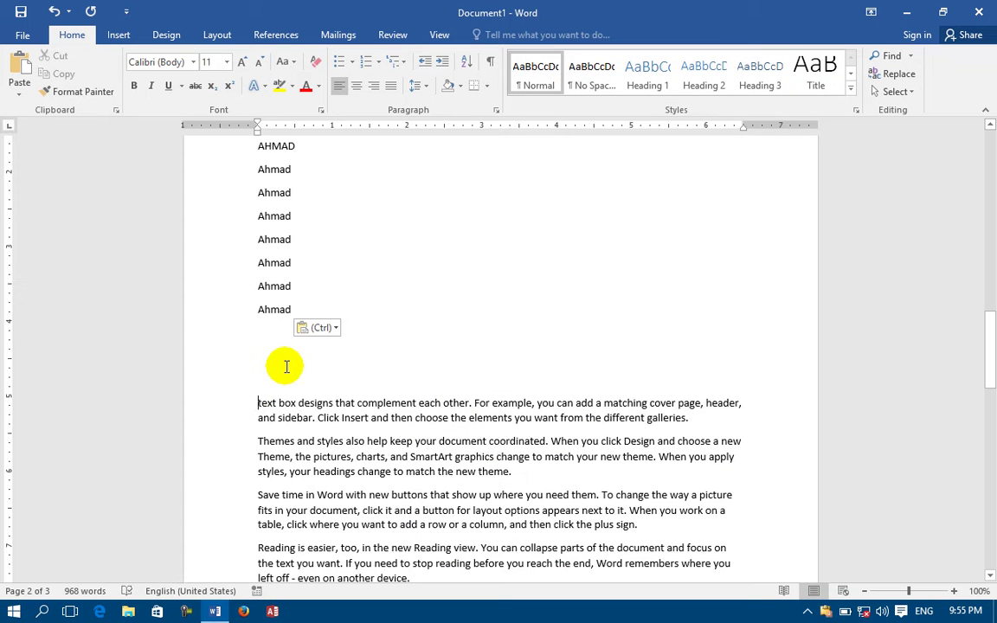
pyautogui.click(287, 367)
pyautogui.write('H')
pyautogui.press('BackSpace')
pyautogui.press('BackSpace')
pyautogui.write('He')
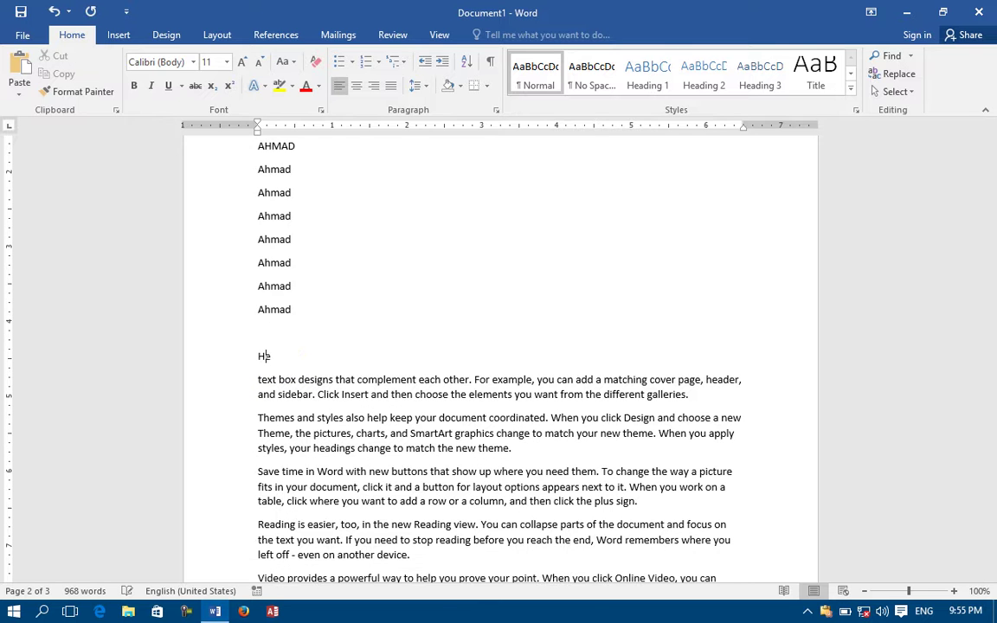
pyautogui.write('llo boys this')
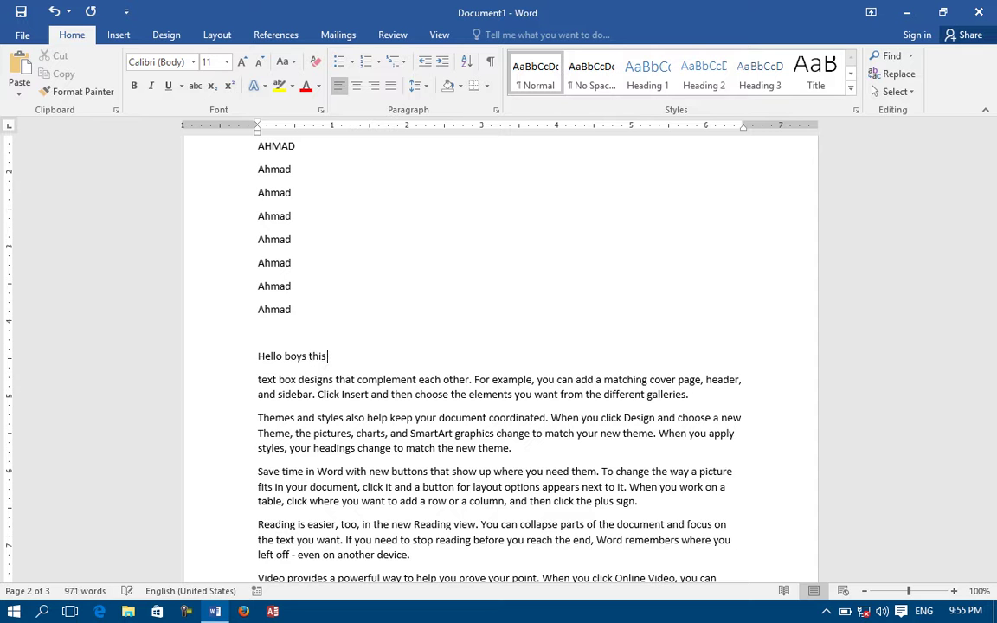
pyautogui.write(' is me ahmad')
pyautogui.press('Return')
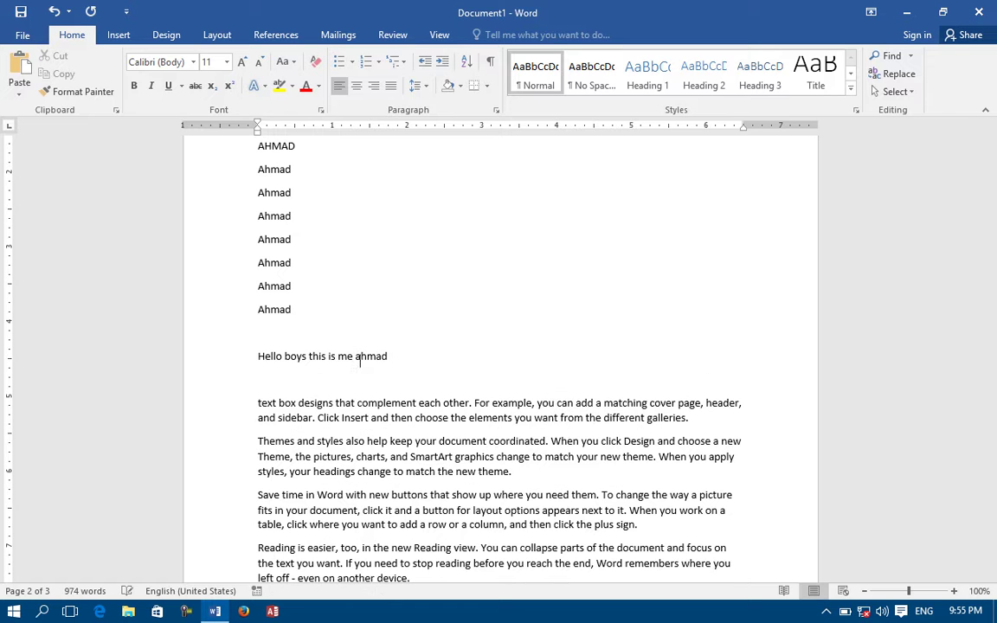
# Search the whole document for "boys" using Advanced Find with Find whole words only, and close the dialog.
pyautogui.moveTo(285, 356); pyautogui.dragTo(307, 358)
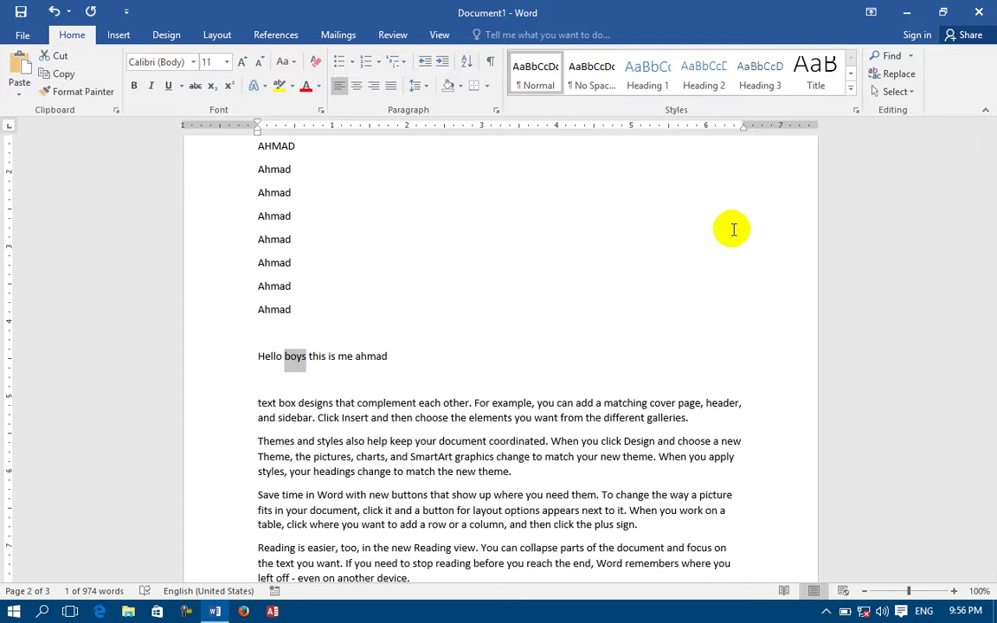
pyautogui.click(678, 284)
pyautogui.click(910, 56)
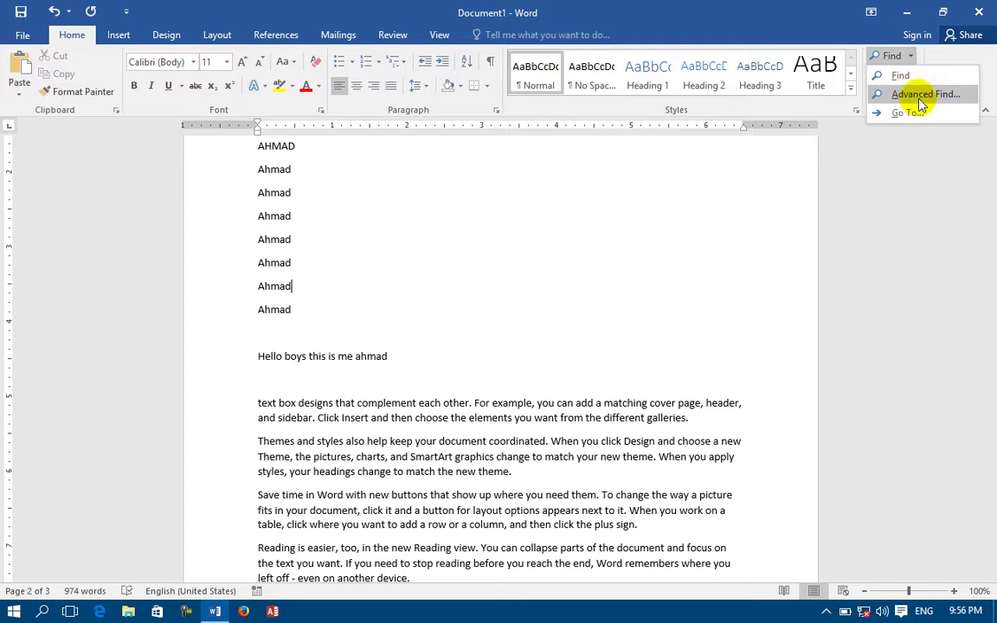
pyautogui.click(920, 93)
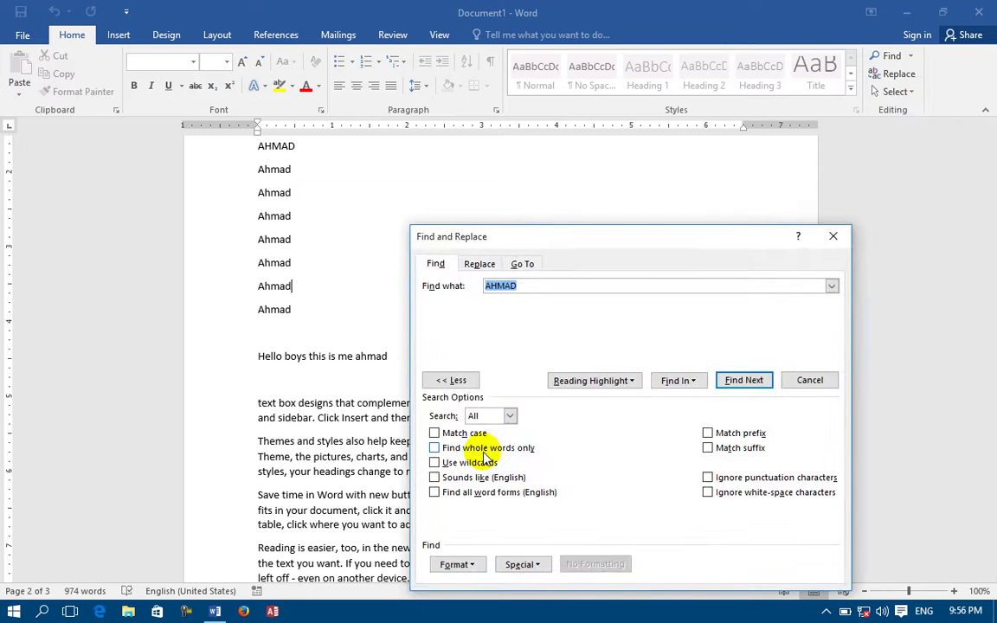
pyautogui.click(456, 448)
pyautogui.click(437, 286)
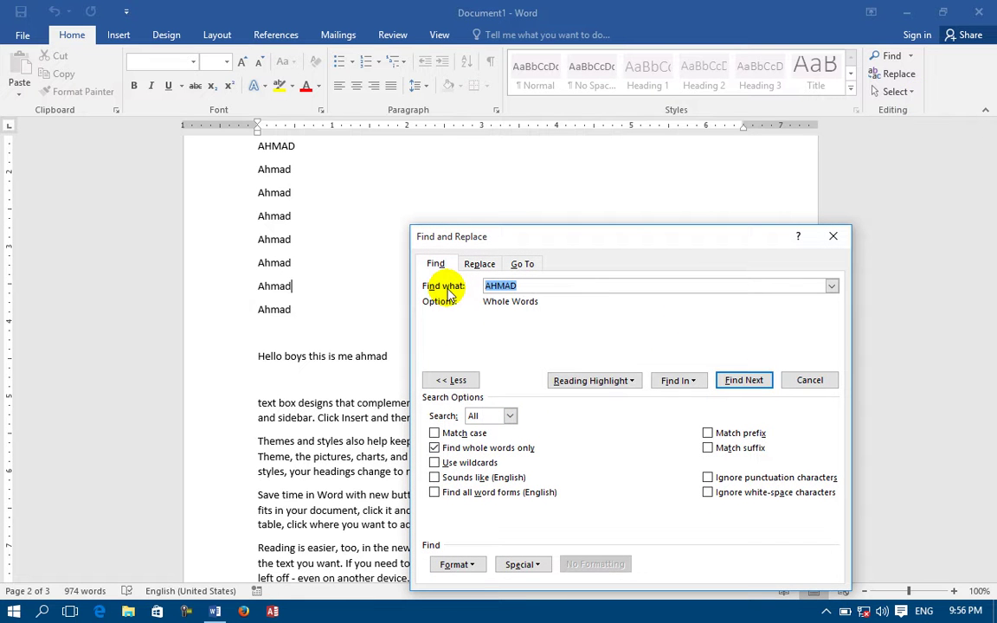
pyautogui.write('bp')
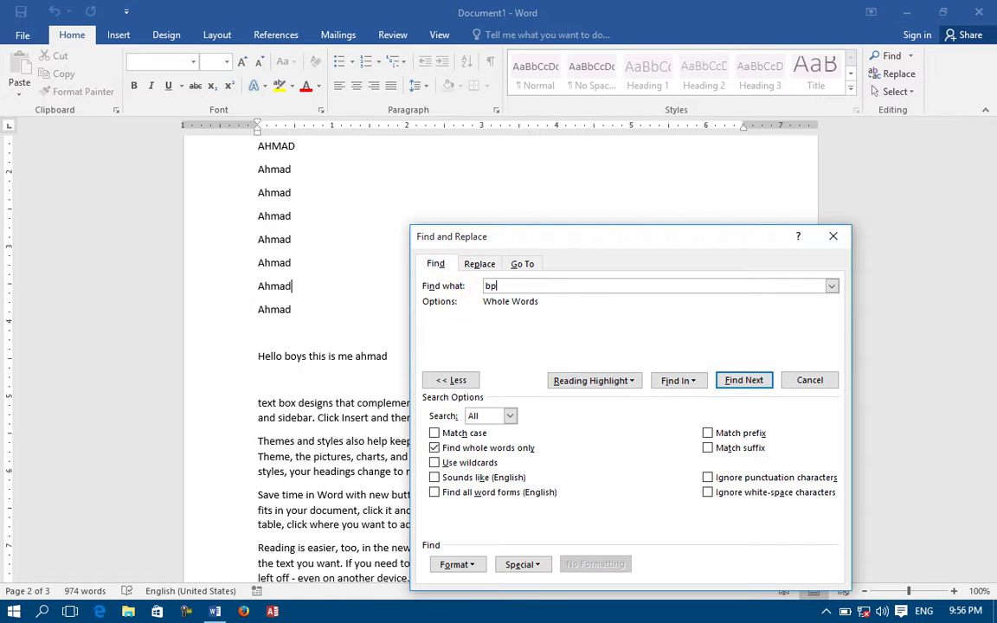
pyautogui.press('BackSpace')
pyautogui.press('BackSpace')
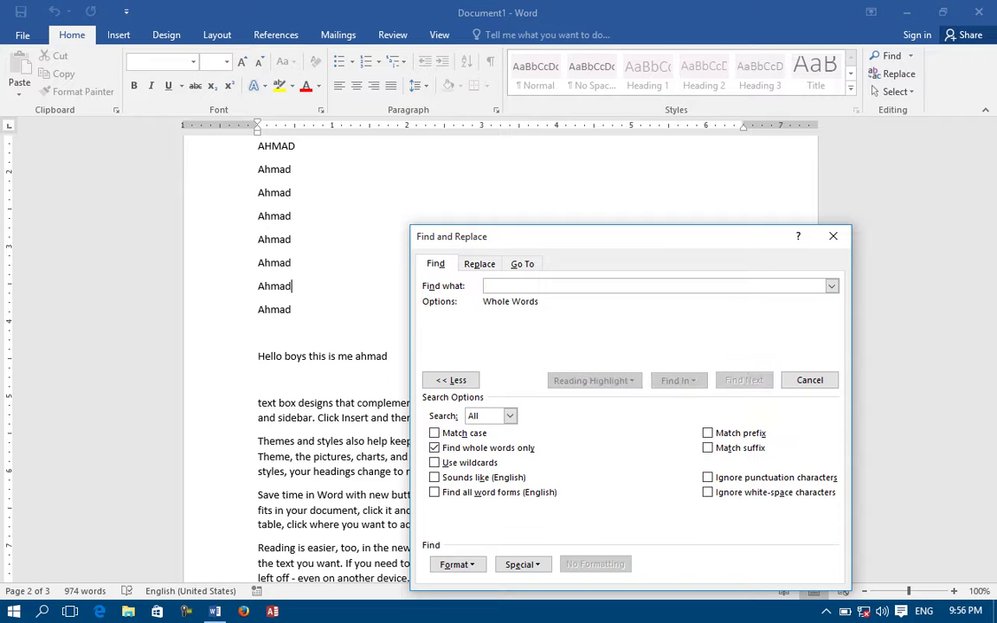
pyautogui.write('boys')
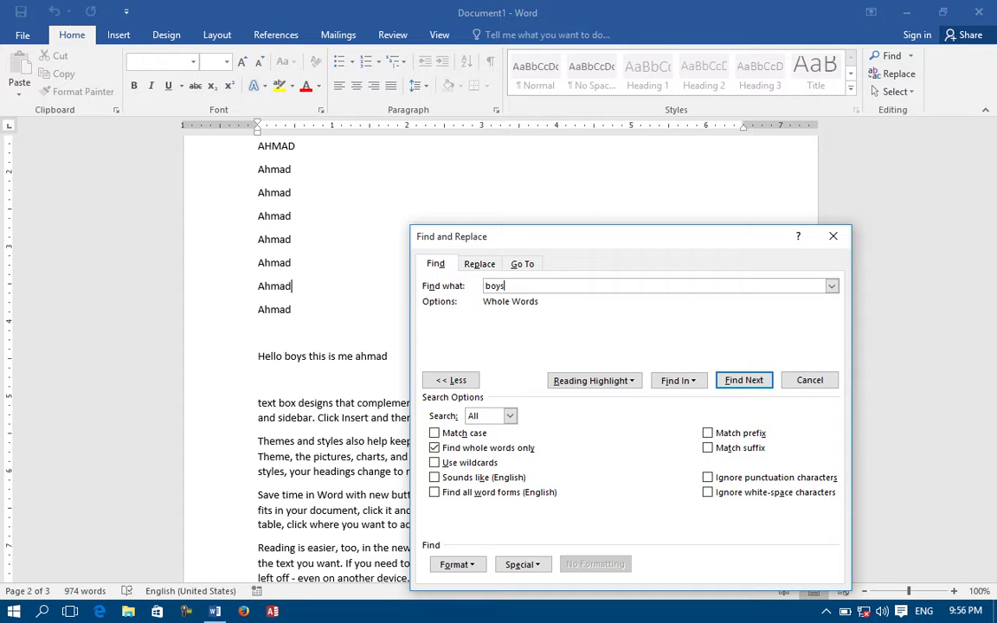
pyautogui.click(740, 382)
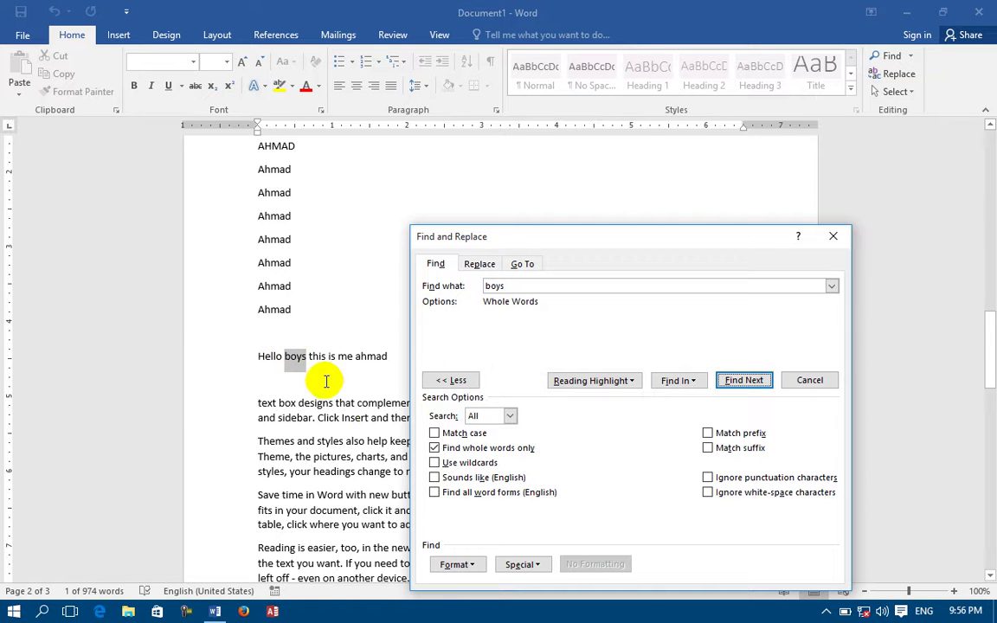
pyautogui.click(471, 450)
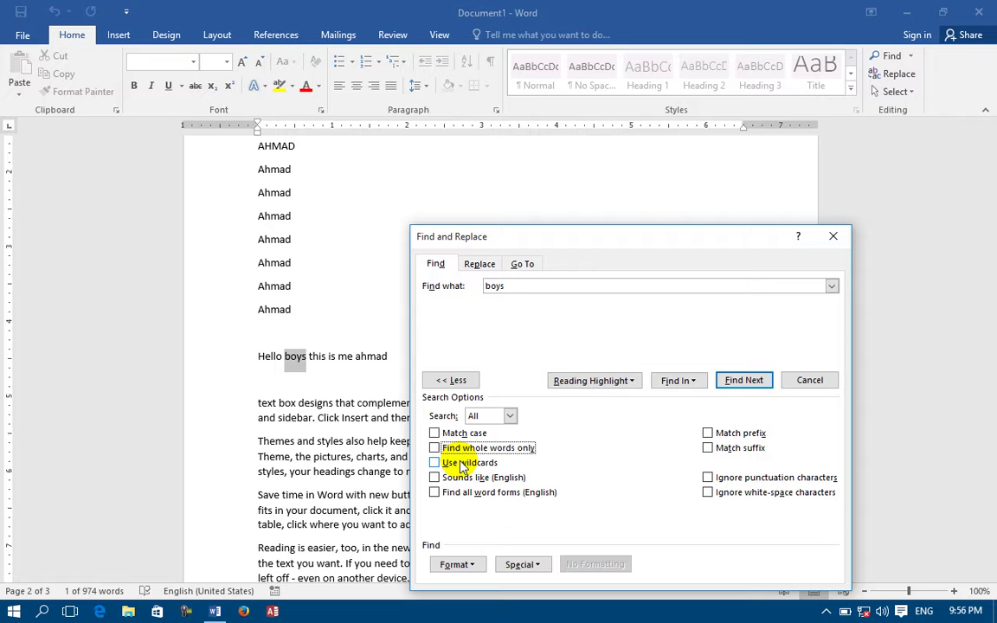
pyautogui.click(832, 235)
# Add a bulleted line containing "????" below the greeting sentence.
pyautogui.click(470, 356)
pyautogui.press('Return')
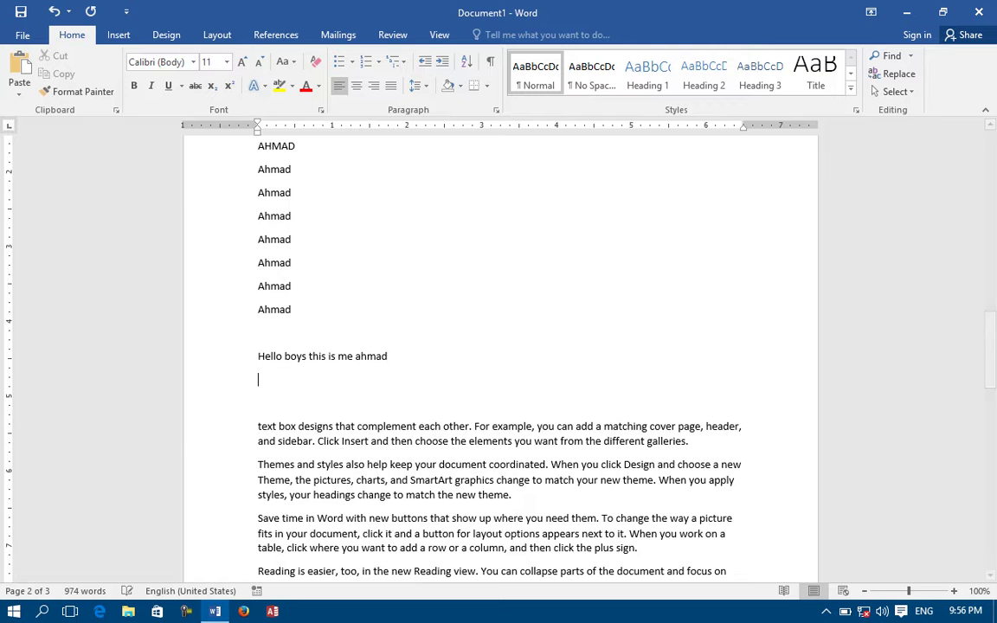
pyautogui.write('*')
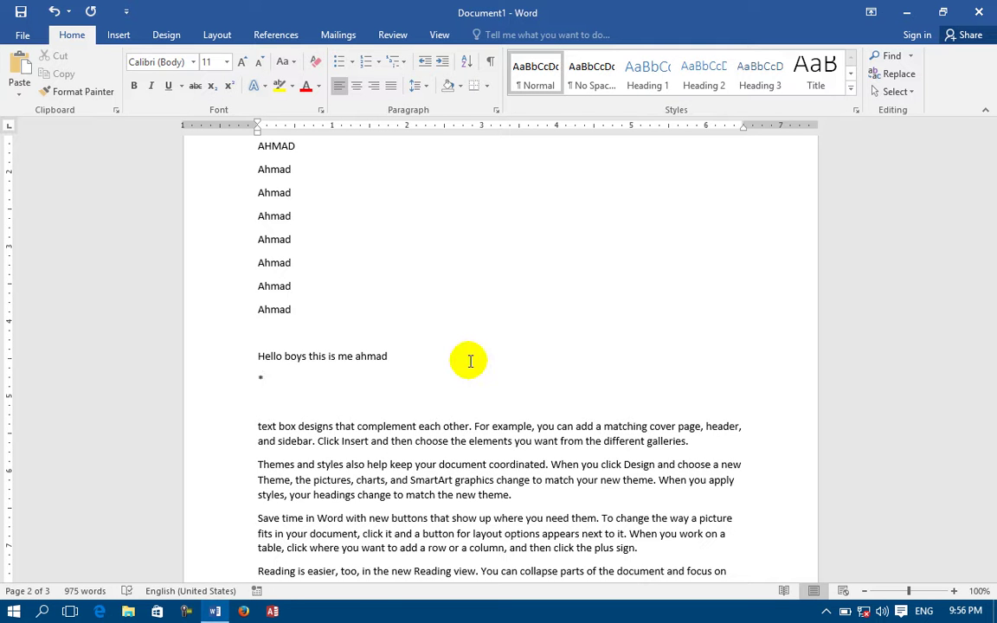
pyautogui.write(' ????')
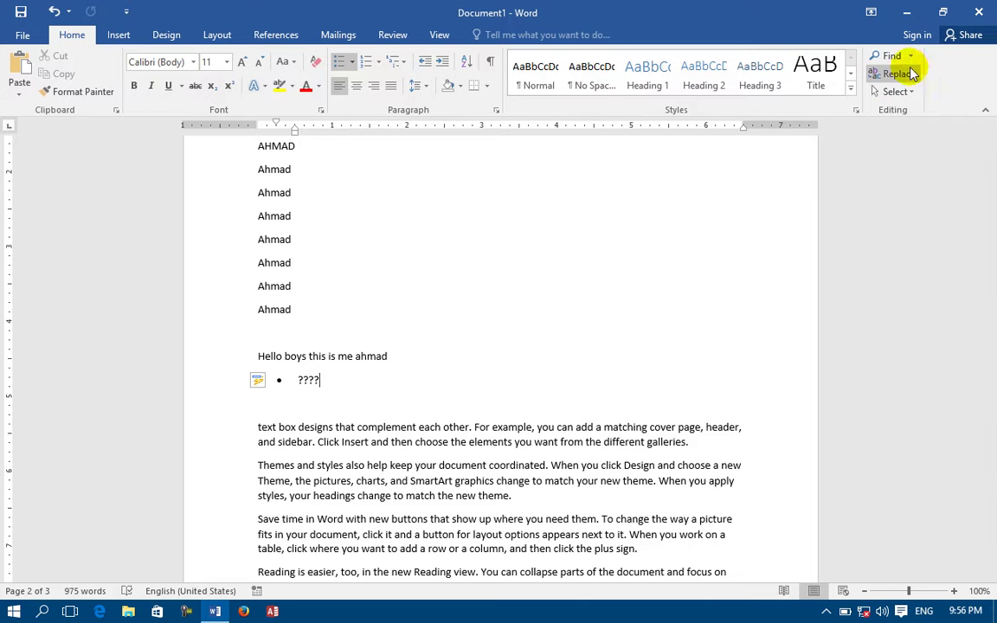
# Reopen Advanced Find, replace the Find whole words only option with Use wildcards, and clear the search text.
pyautogui.click(914, 57)
pyautogui.click(909, 93)
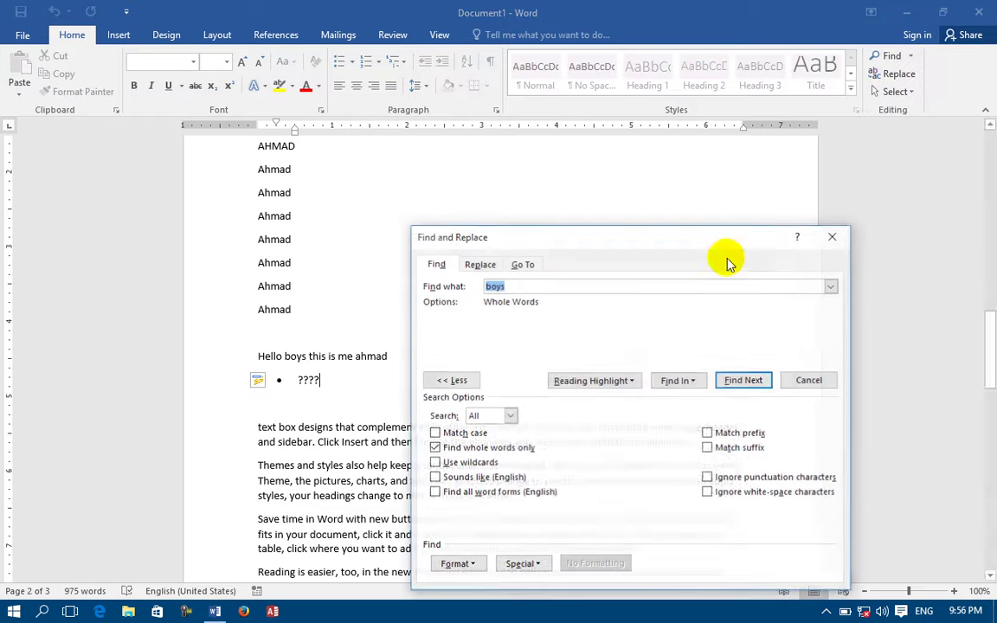
pyautogui.click(439, 448)
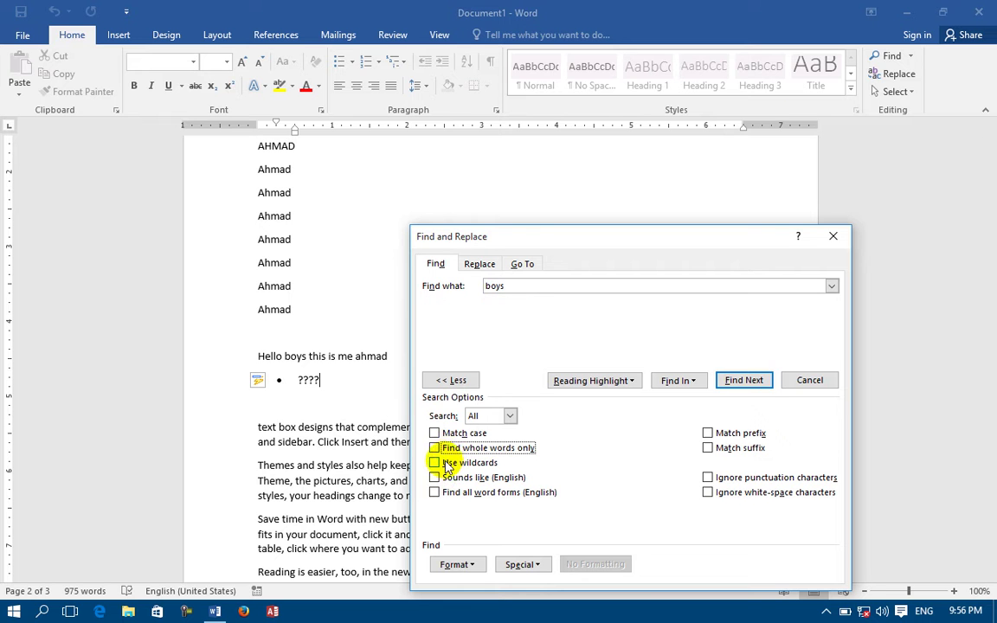
pyautogui.click(437, 464)
pyautogui.click(520, 287)
pyautogui.moveTo(519, 287); pyautogui.dragTo(474, 286)
pyautogui.press('BackSpace')
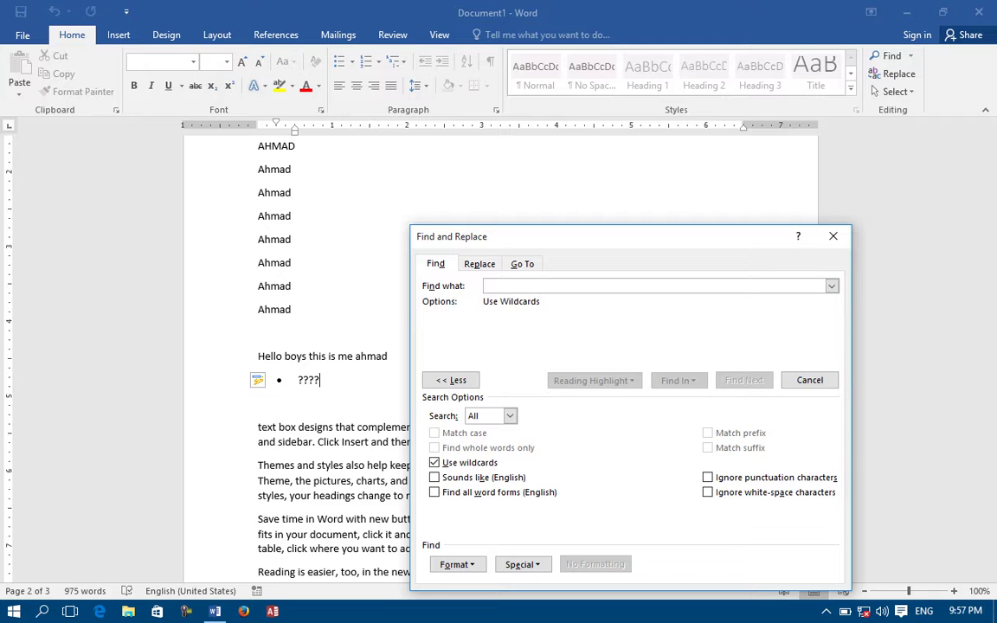
# Search for the initial-capital name with question-mark wildcards for its second and fourth letters, stepping through three matches.
pyautogui.write('A')
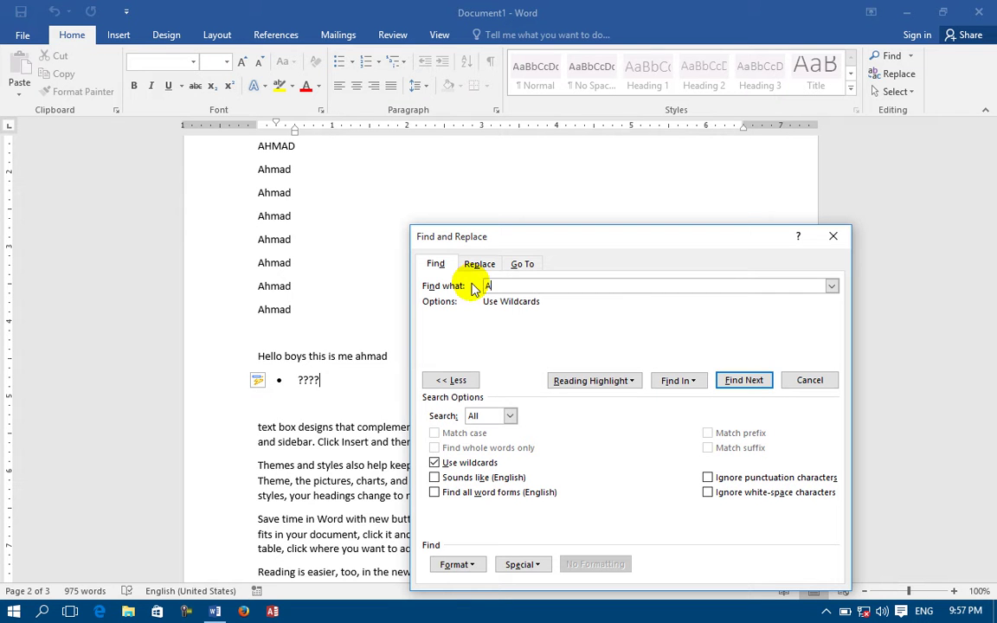
pyautogui.write('?')
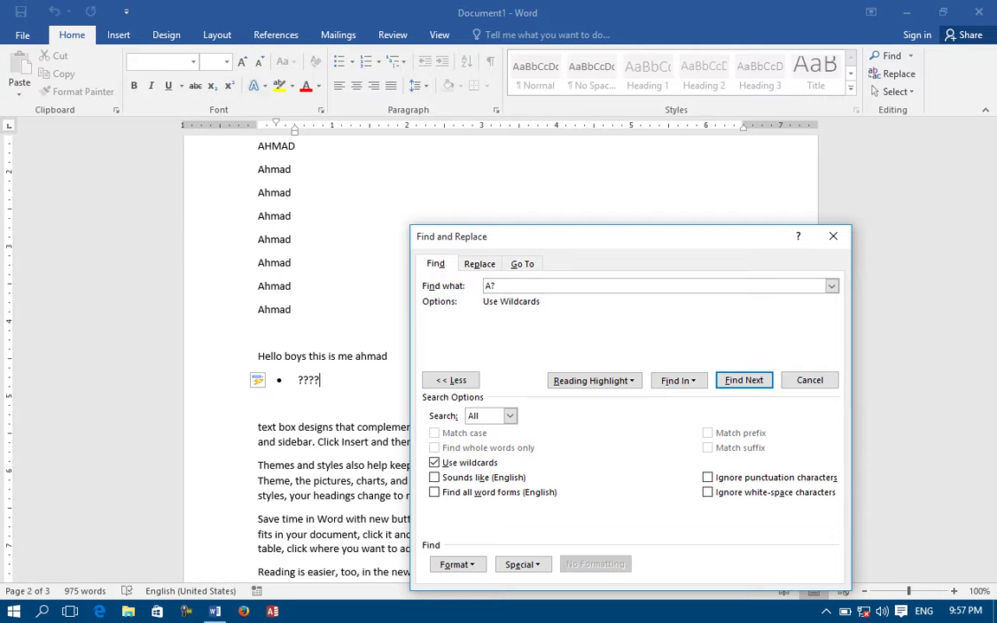
pyautogui.write('m?d')
pyautogui.click(734, 381)
pyautogui.click(734, 381)
pyautogui.click(734, 380)
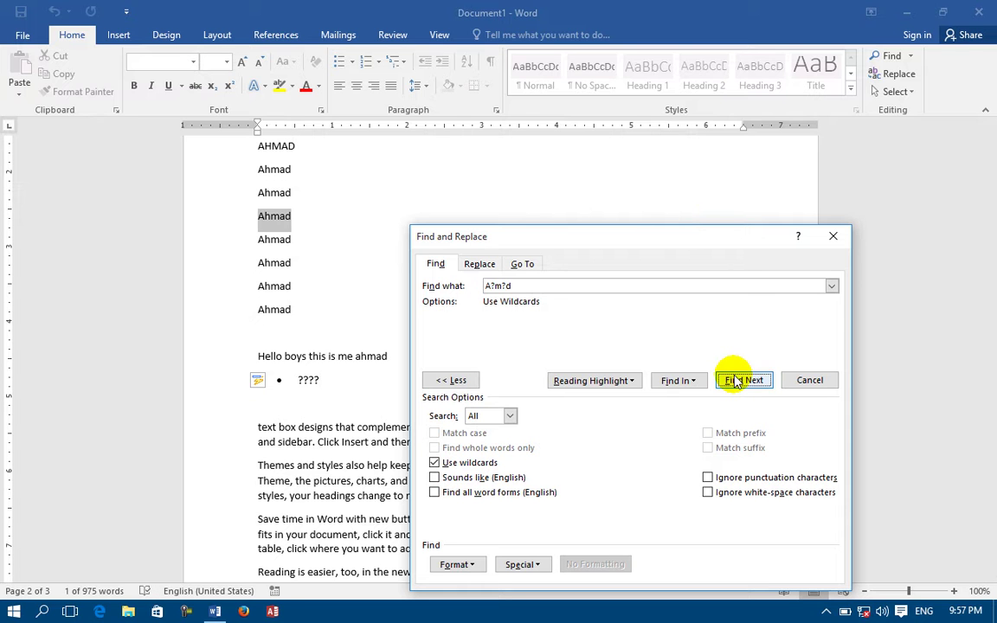
# Replace the search text with the wildcard pattern "?????" and step through successive five-character matches.
pyautogui.click(512, 286)
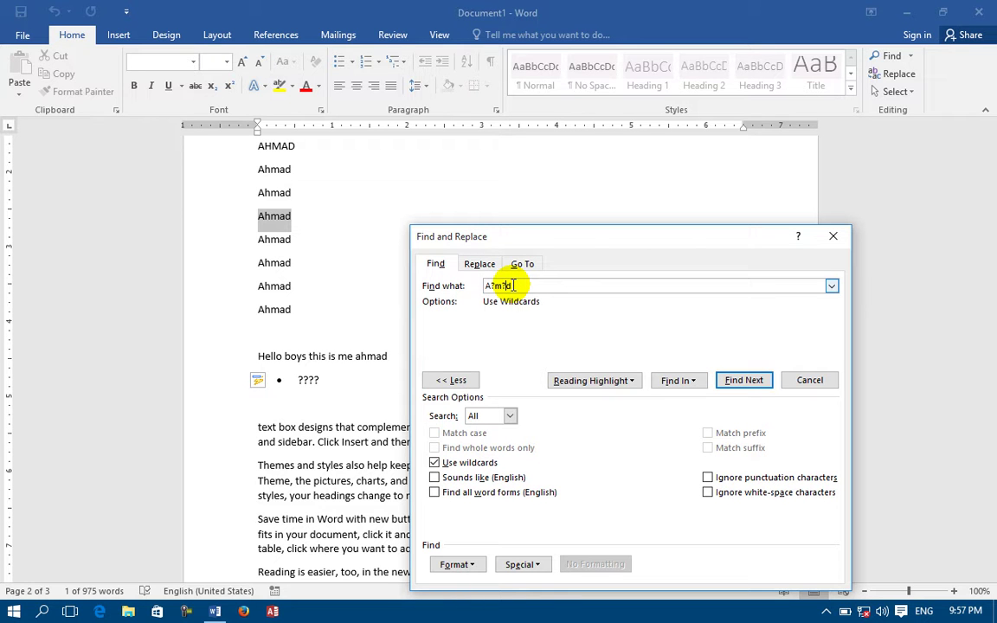
pyautogui.doubleClick(512, 286)
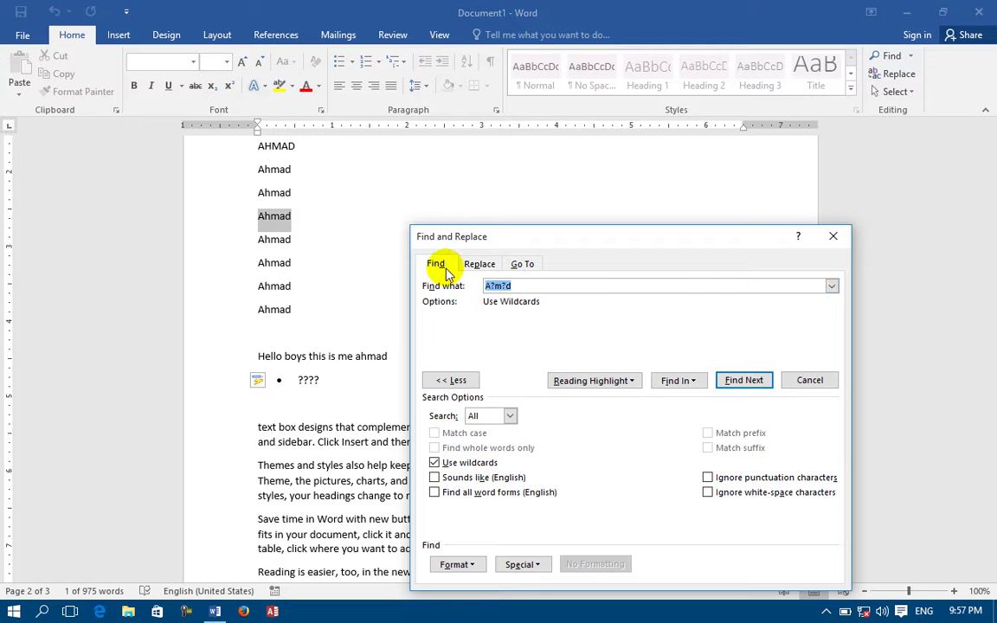
pyautogui.write('?????')
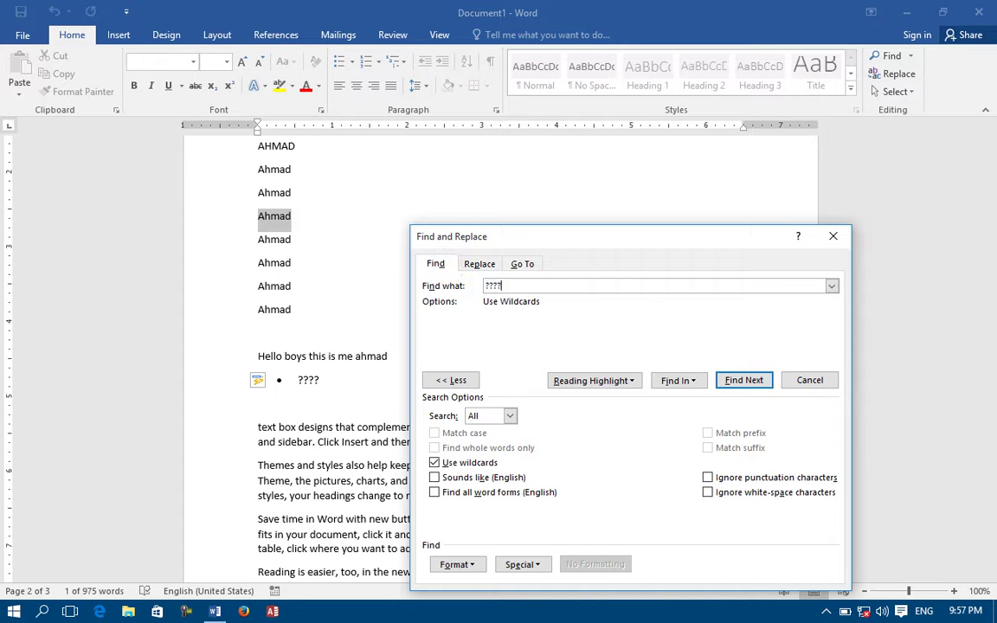
pyautogui.click(740, 381)
pyautogui.click(737, 383)
pyautogui.click(738, 383)
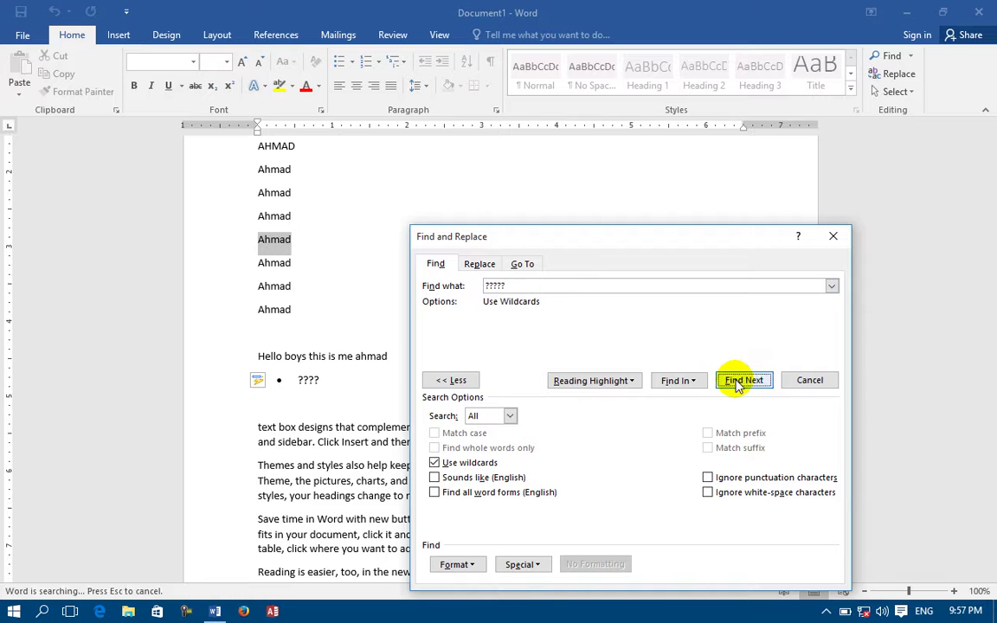
pyautogui.click(737, 383)
pyautogui.click(738, 383)
pyautogui.click(737, 382)
pyautogui.click(737, 382)
pyautogui.click(737, 382)
pyautogui.click(738, 383)
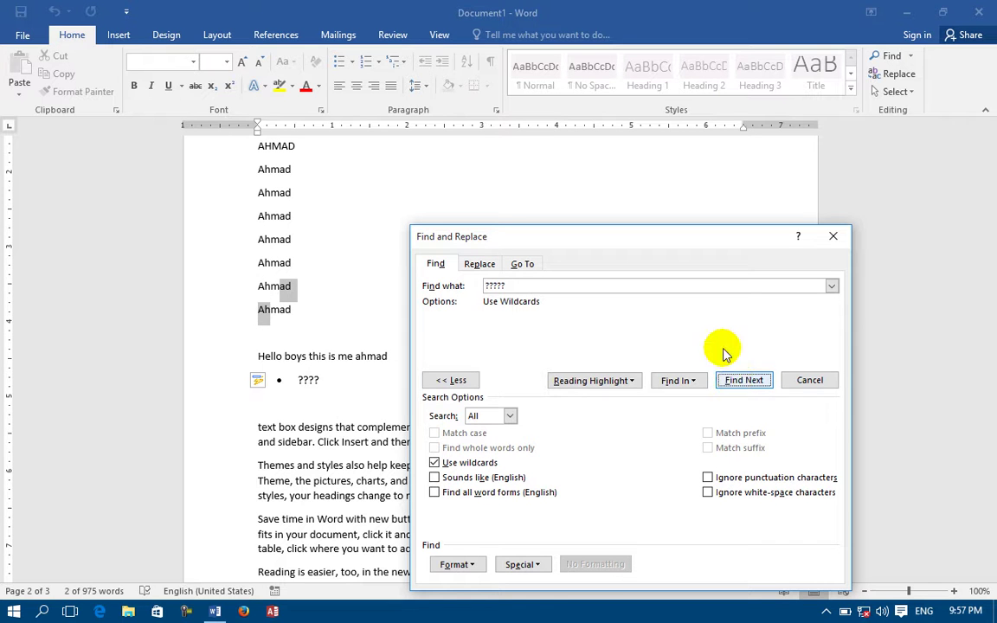
# Search for the name with a question-mark wildcard replacing its first letter, continuing to the end of the document.
pyautogui.doubleClick(561, 282)
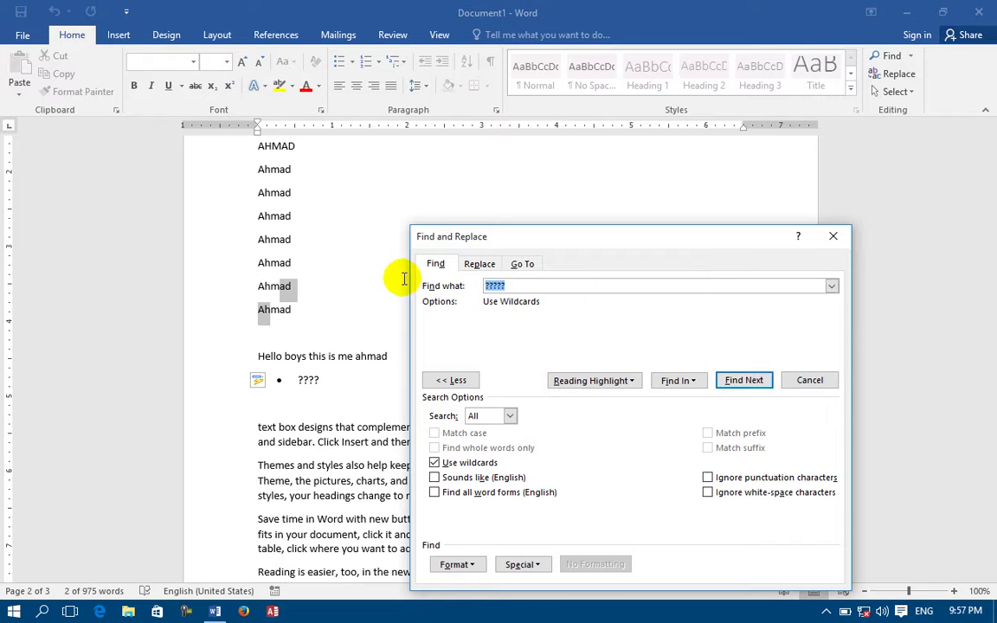
pyautogui.press('BackSpace')
pyautogui.write('?')
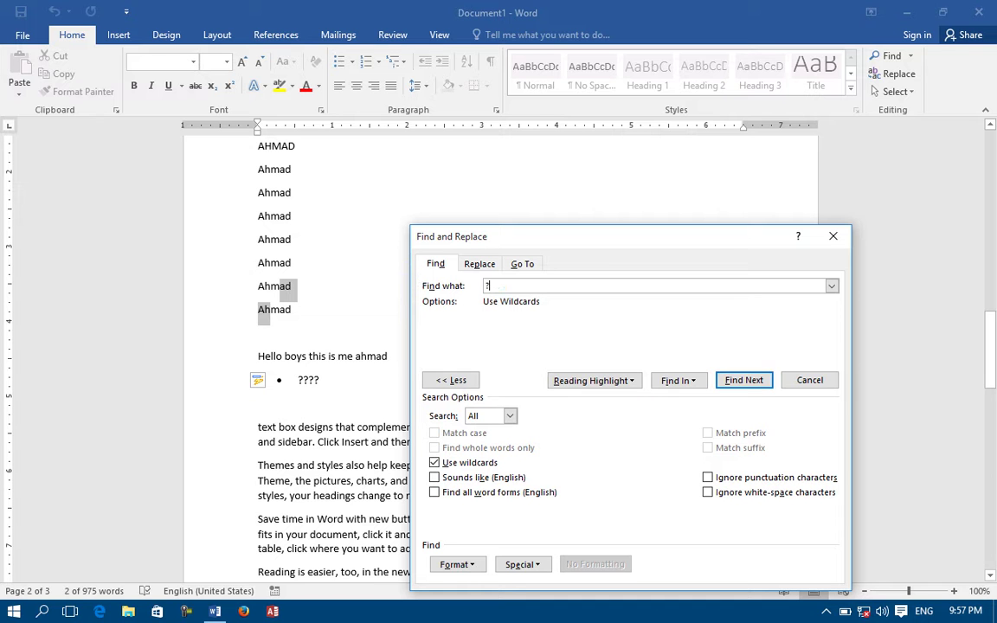
pyautogui.write('hmad')
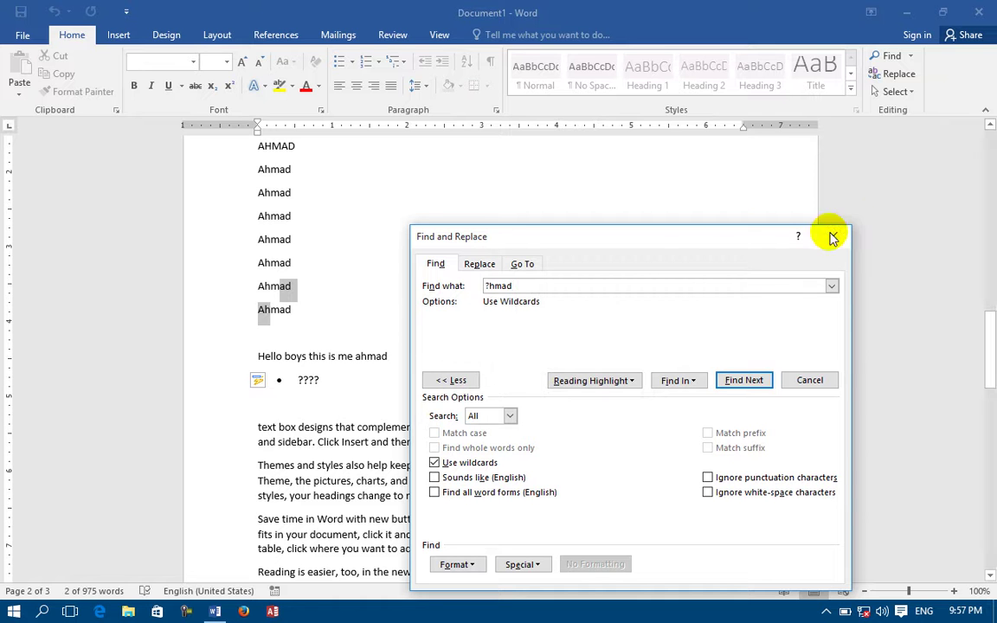
pyautogui.click(742, 383)
pyautogui.click(741, 382)
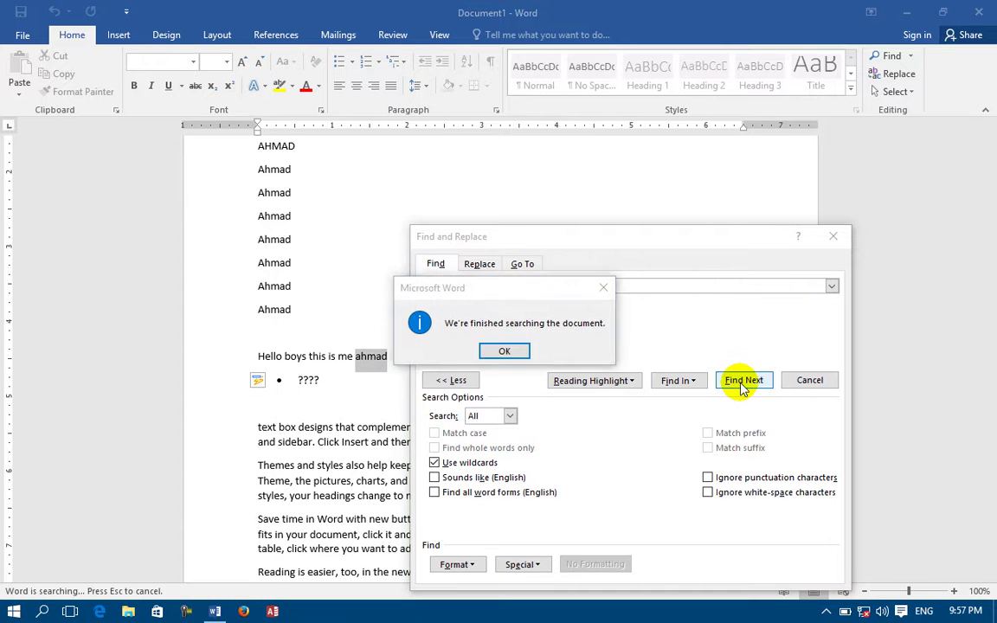
pyautogui.click(505, 351)
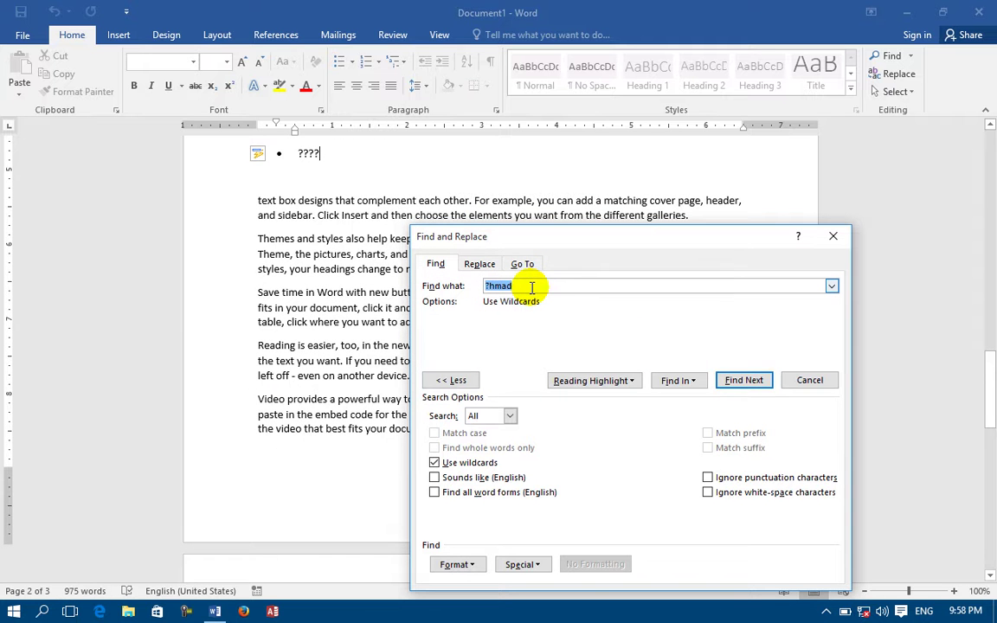
# Search the document for the wildcard pattern "a*", moving the Find and Replace dialog clear of the body text.
pyautogui.press('BackSpace')
pyautogui.scroll(5, 408, 201)
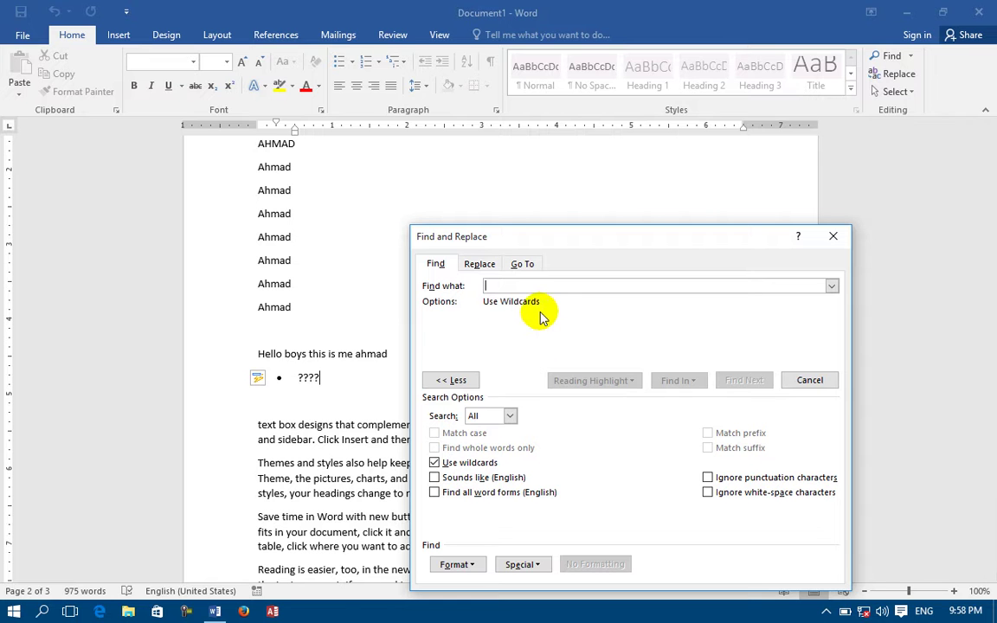
pyautogui.write('a*')
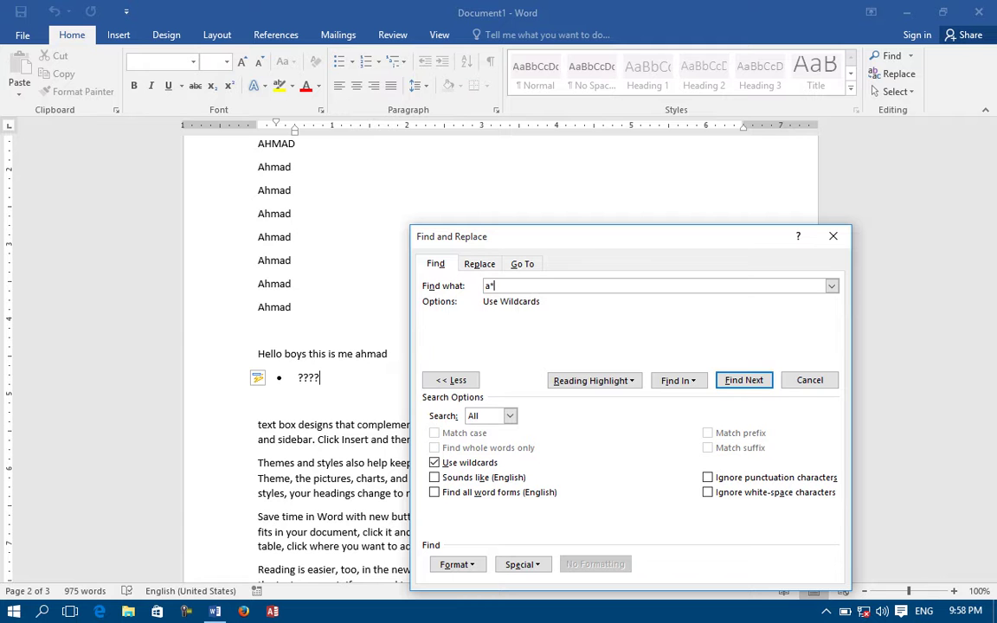
pyautogui.click(750, 380)
pyautogui.press('Return')
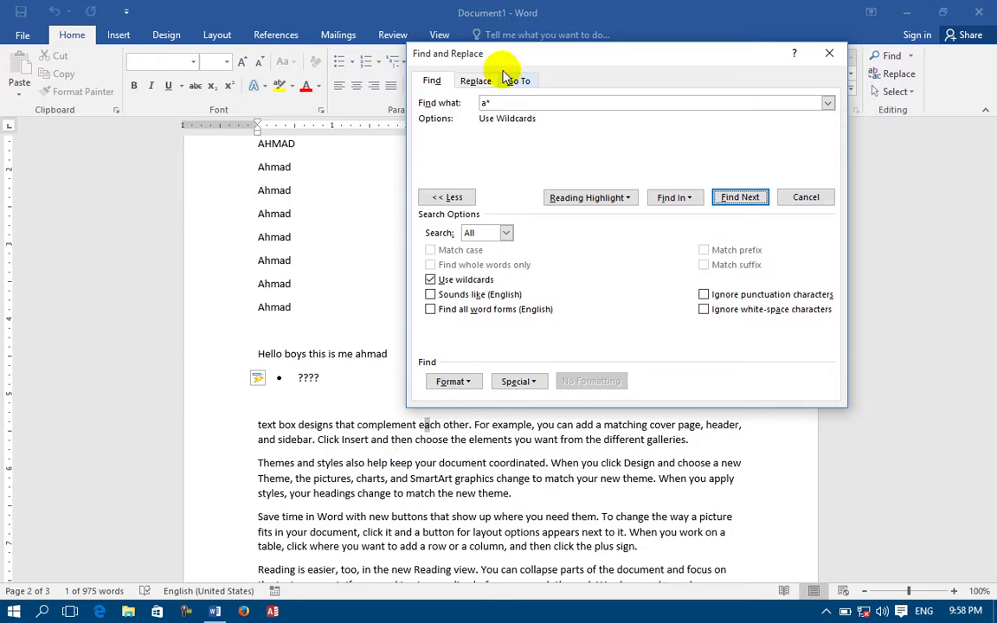
# Search for the next match of the wildcard pattern "*d".
pyautogui.click(508, 104)
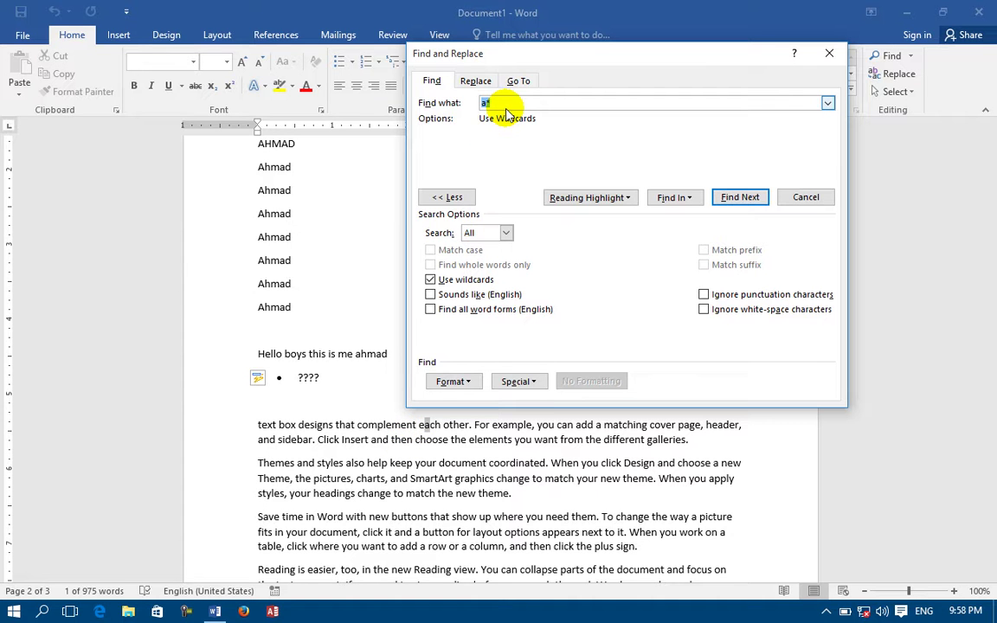
pyautogui.press('BackSpace')
pyautogui.write('*')
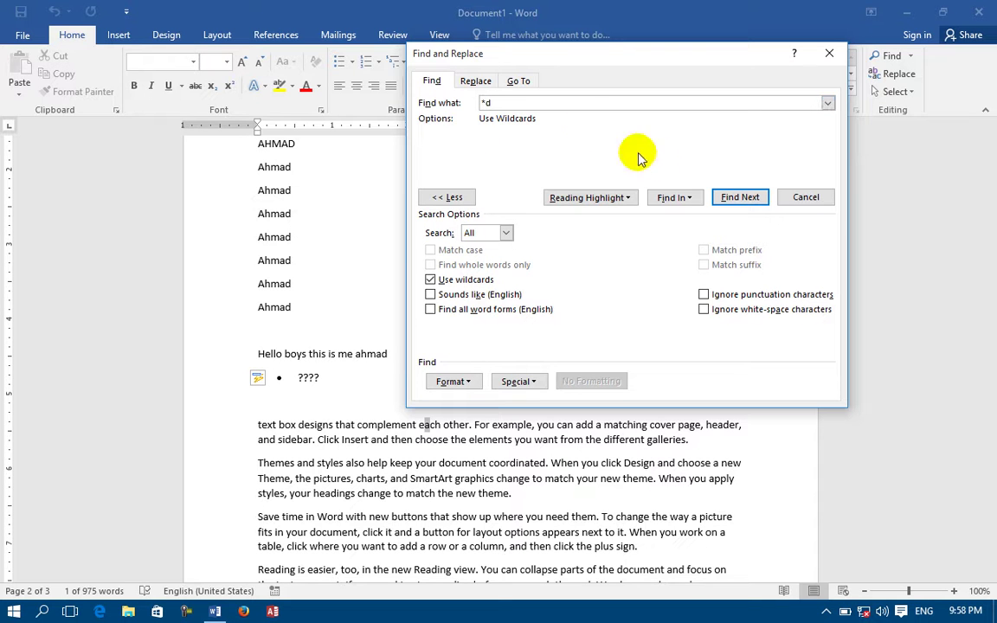
pyautogui.click(740, 198)
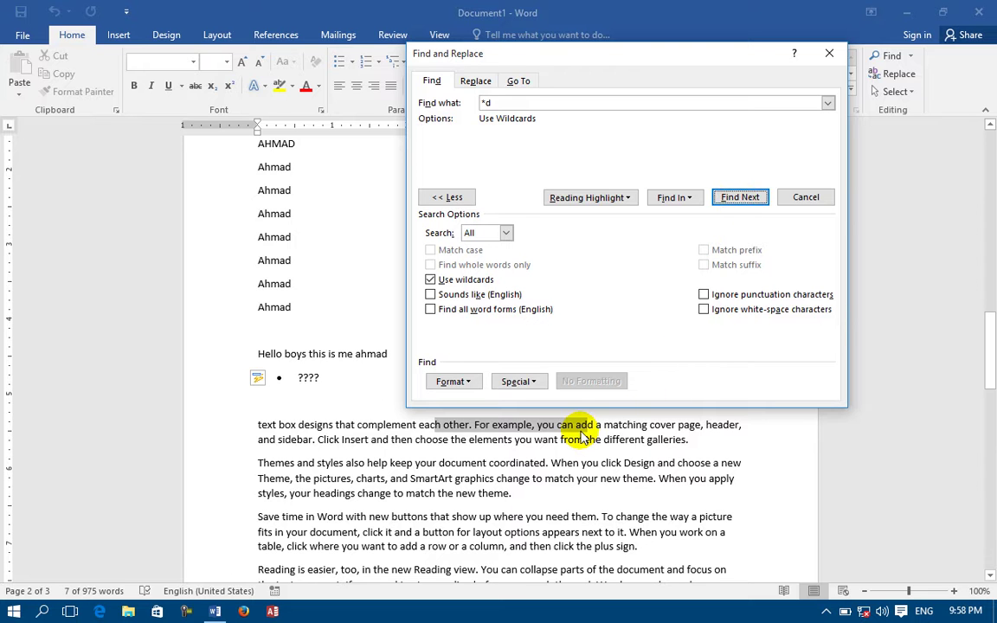
# Change the search pattern to "a*d" and step through its successive wildcard matches.
pyautogui.click(513, 104)
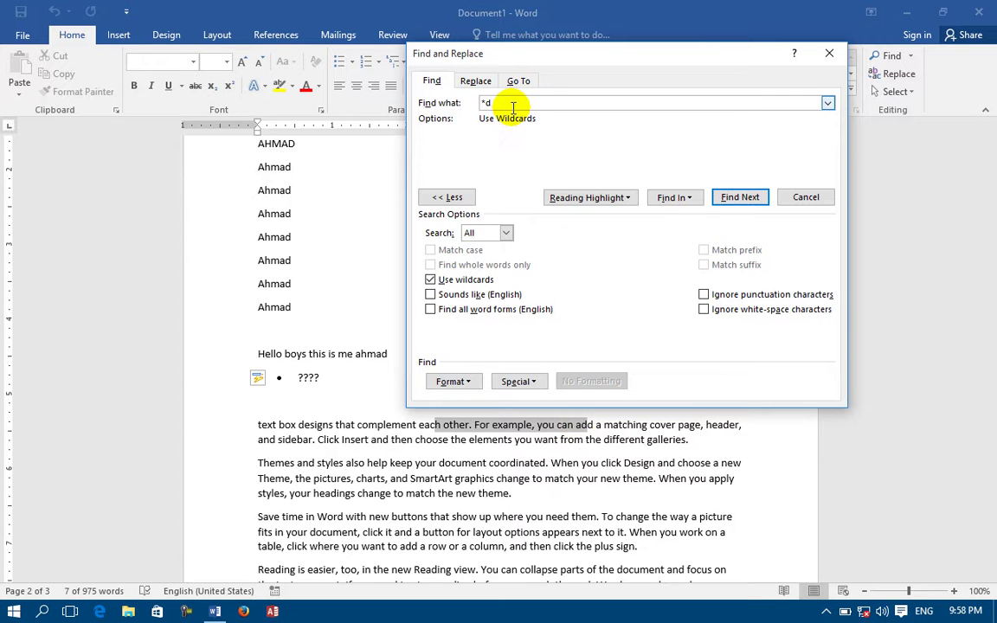
pyautogui.press('BackSpace')
pyautogui.press('BackSpace')
pyautogui.write('a')
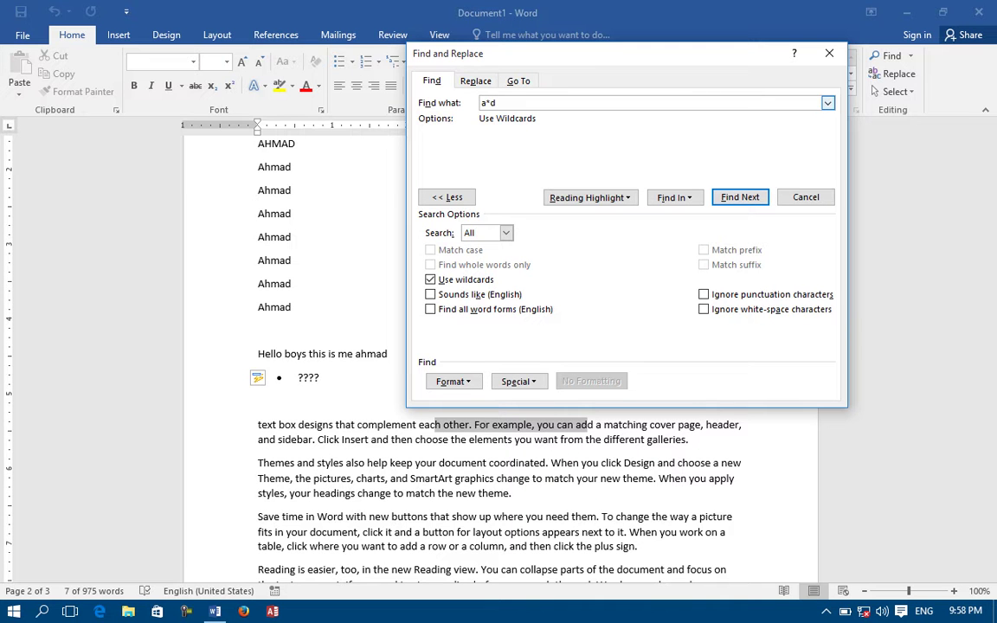
pyautogui.click(742, 197)
pyautogui.click(743, 198)
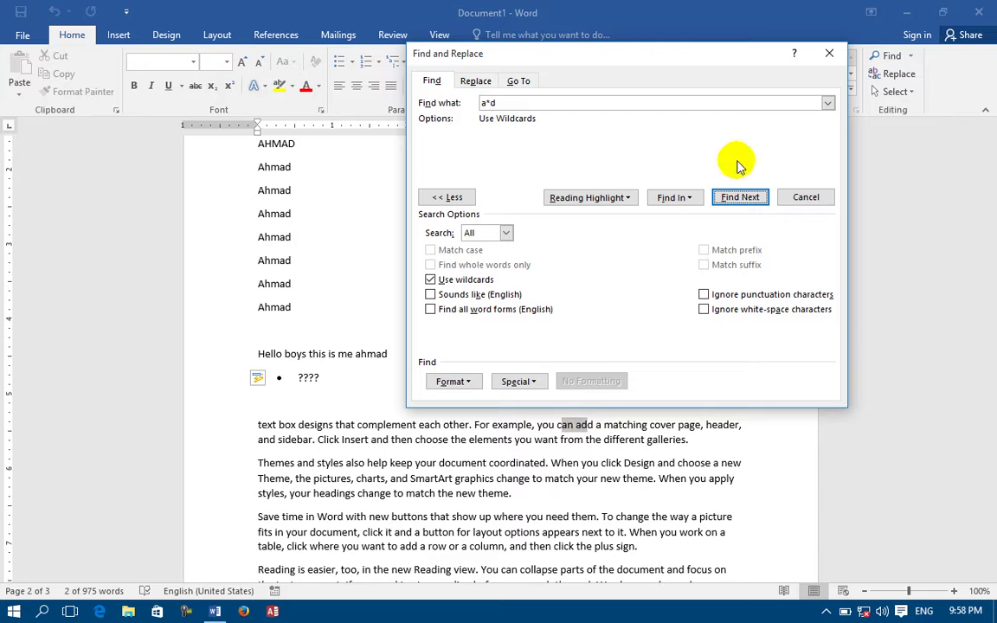
pyautogui.click(740, 196)
pyautogui.click(740, 197)
pyautogui.click(740, 197)
pyautogui.click(740, 198)
pyautogui.click(740, 197)
pyautogui.click(737, 195)
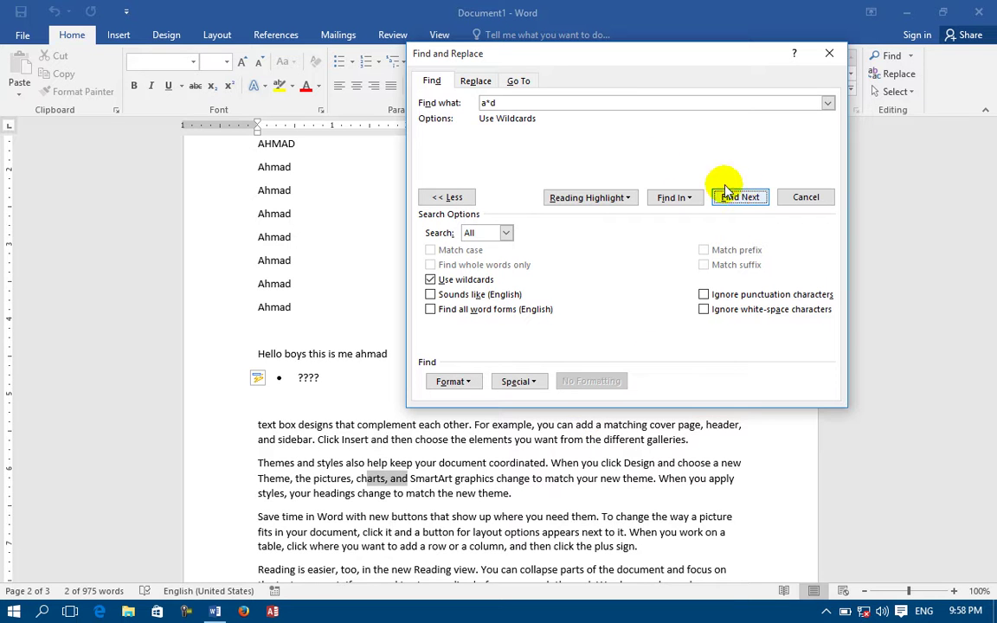
# Clear the search text, turn off Use wildcards, and close the Find and Replace dialog.
pyautogui.doubleClick(483, 103)
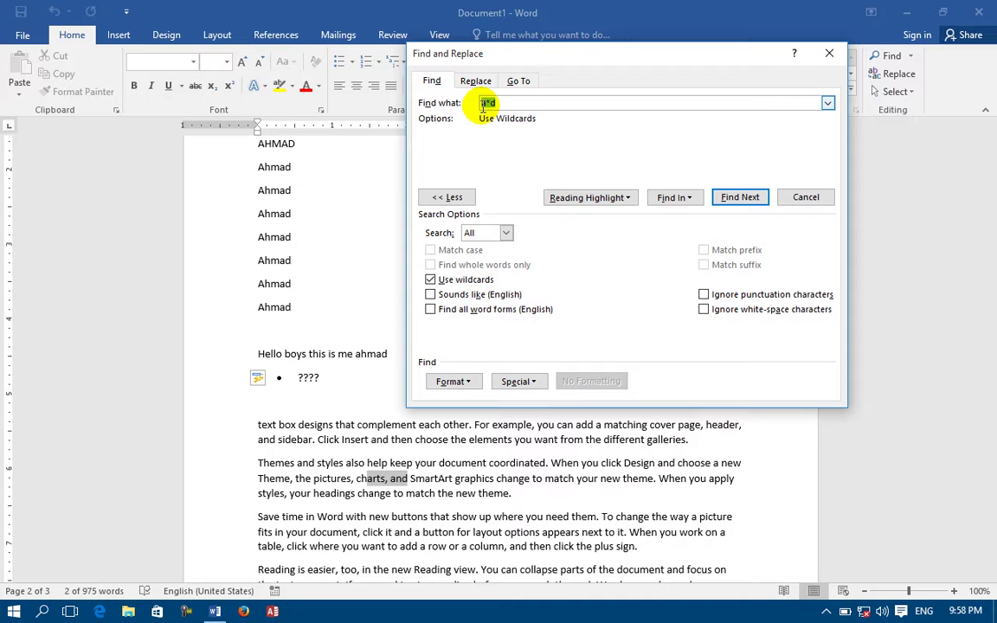
pyautogui.press('BackSpace')
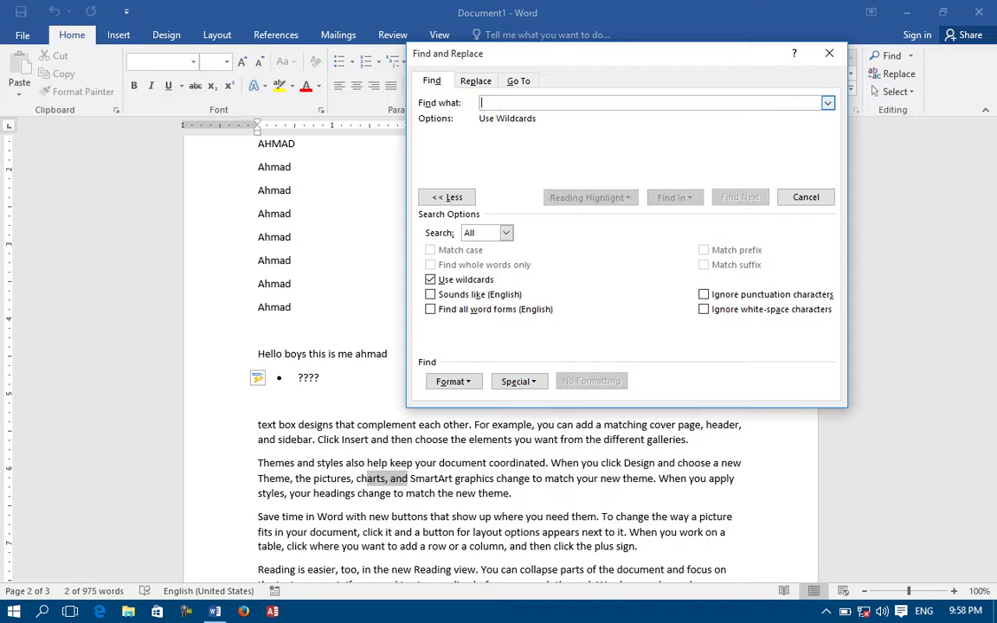
pyautogui.click(435, 280)
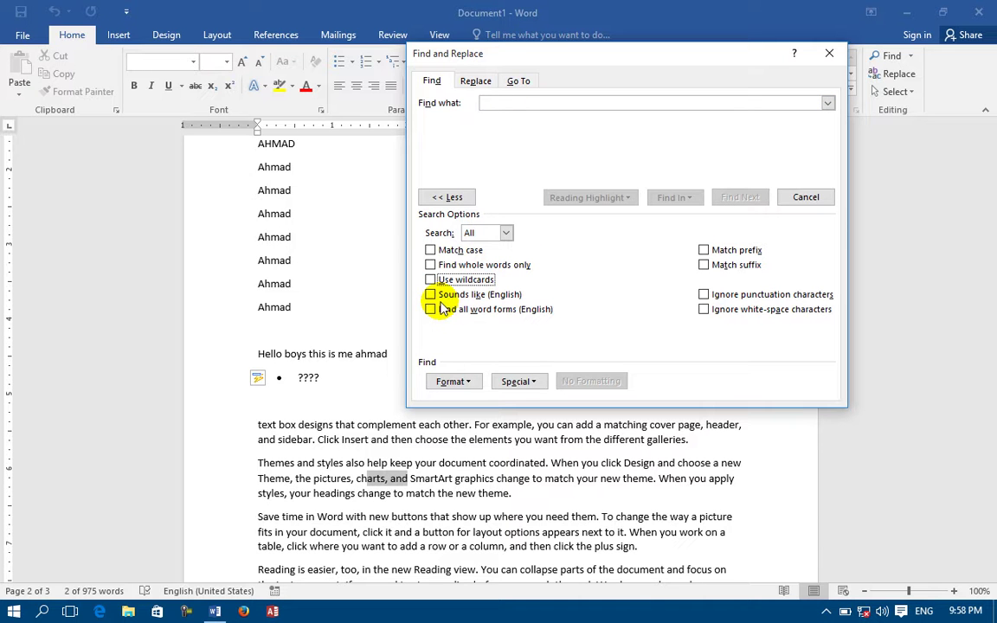
pyautogui.click(830, 53)
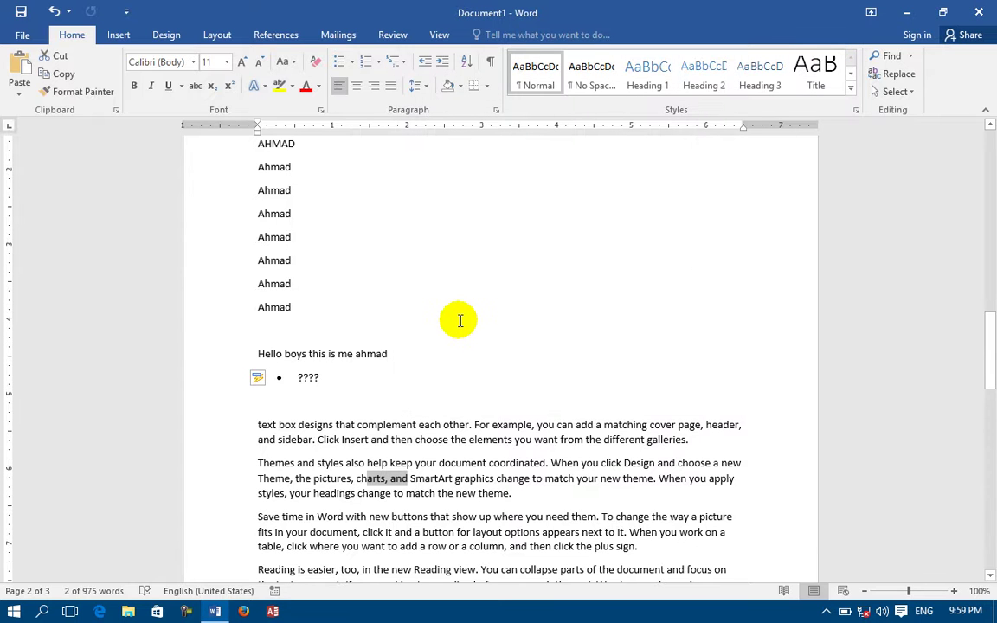
# Add the words "Write" and "Right" on separate lines below the list of repeated names.
pyautogui.click(459, 321)
pyautogui.press('Return')
pyautogui.write('write')
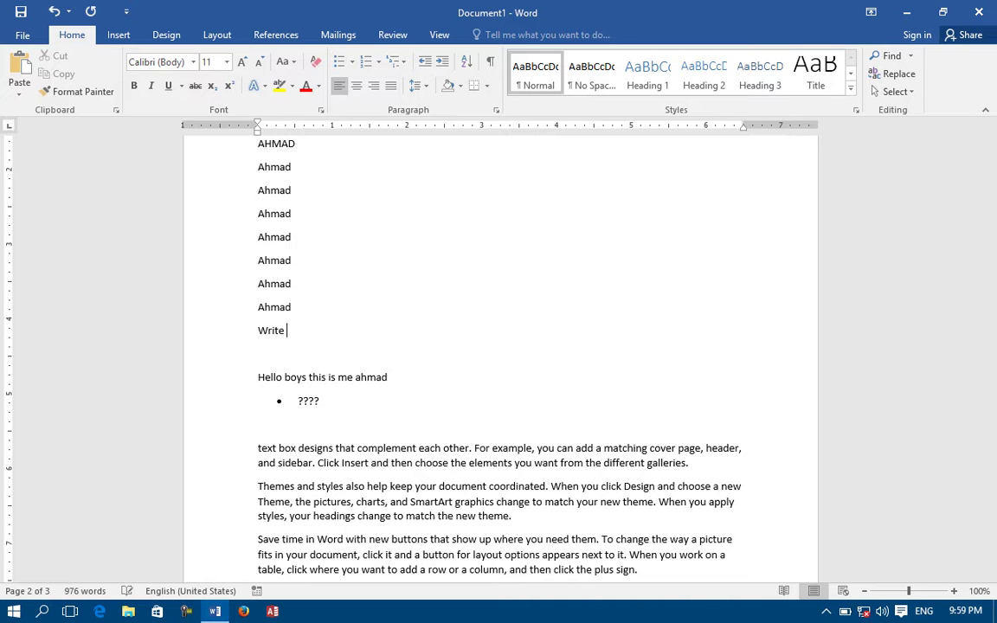
pyautogui.press('Return')
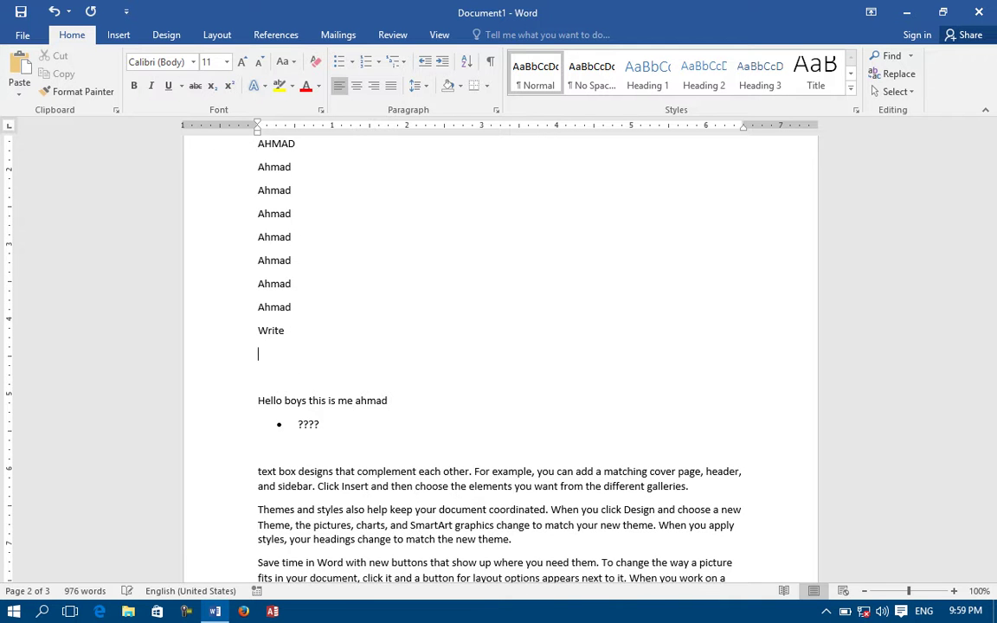
pyautogui.write('right')
pyautogui.press('Return')
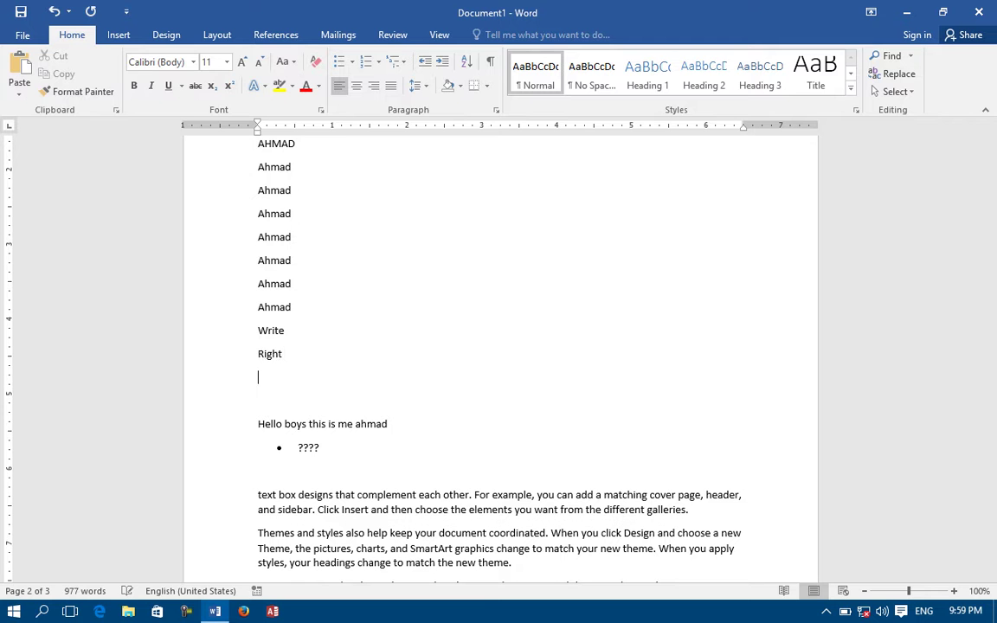
# Reopen Advanced Find, replace the Use wildcards option with Sounds like (English), and clear the search text.
pyautogui.click(911, 56)
pyautogui.click(913, 94)
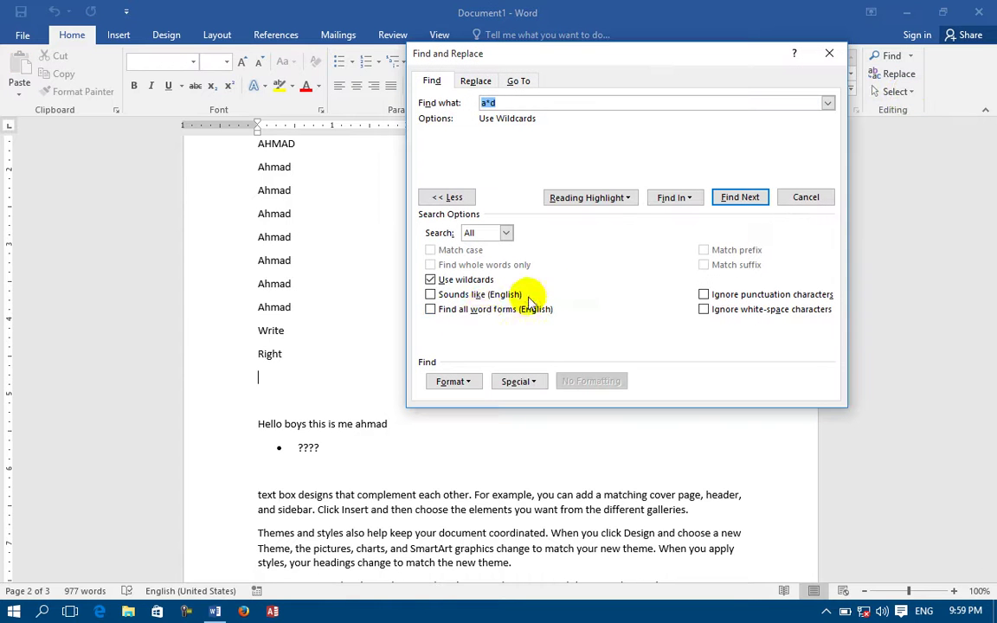
pyautogui.click(453, 281)
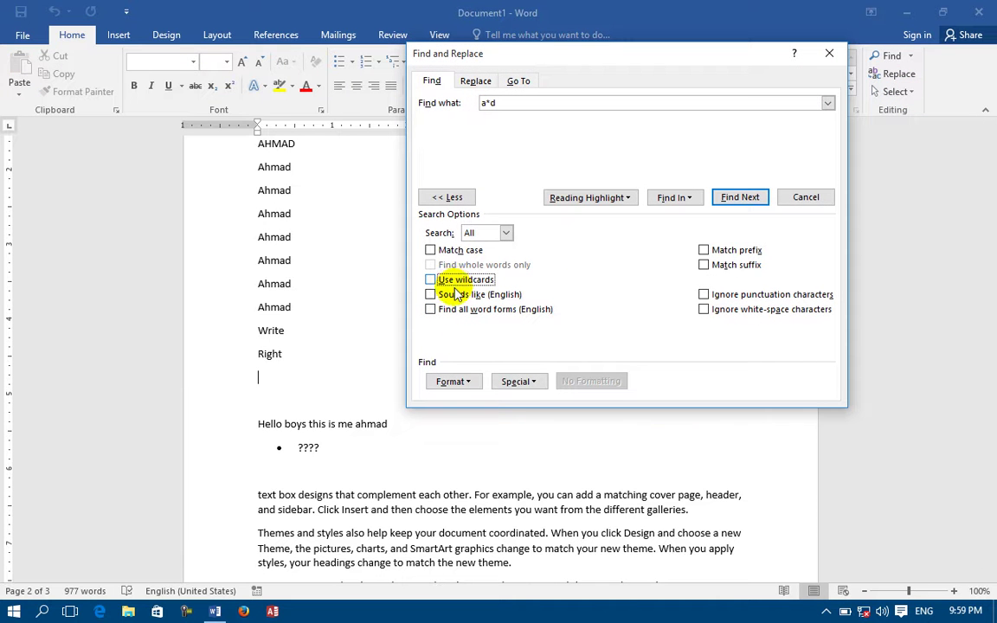
pyautogui.click(454, 295)
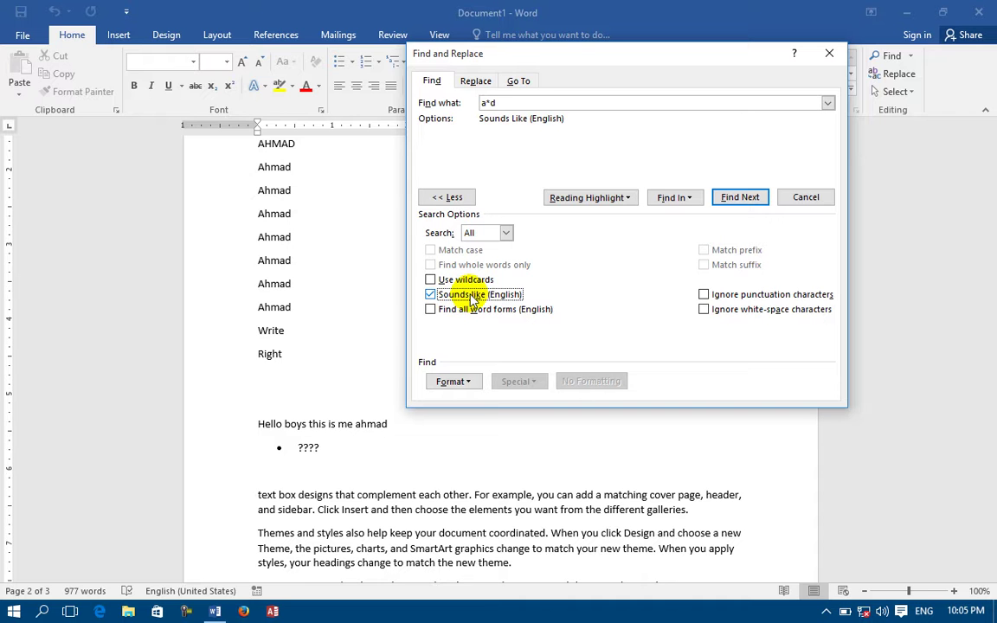
pyautogui.moveTo(506, 102); pyautogui.dragTo(481, 103)
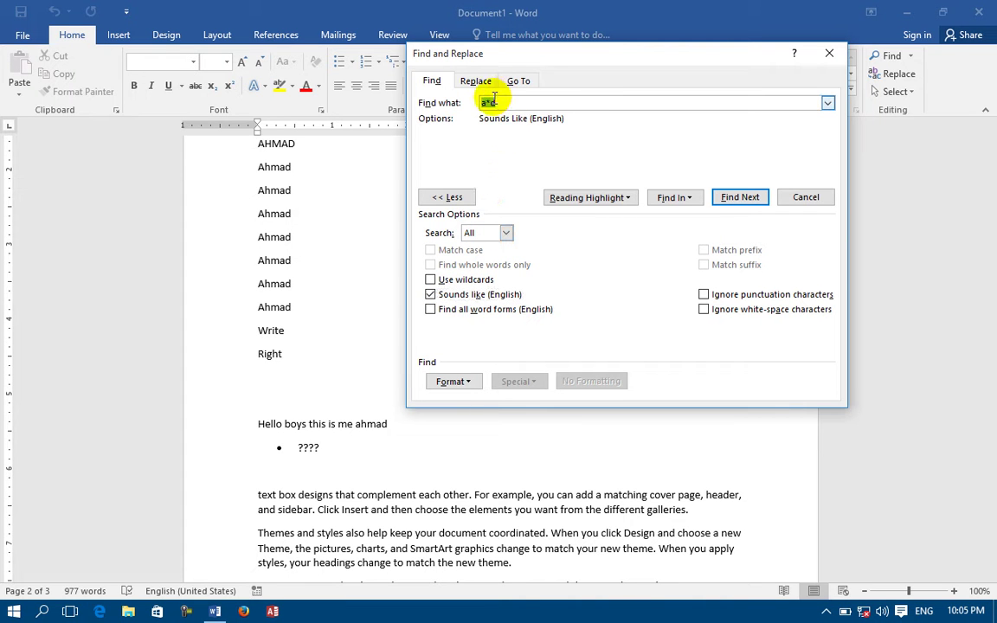
pyautogui.press('BackSpace')
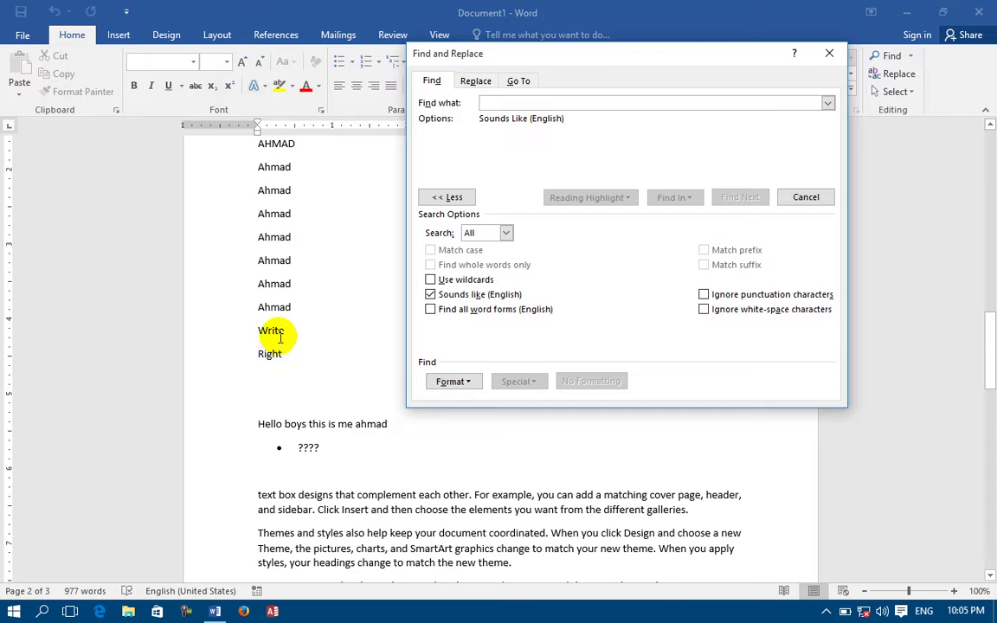
# Search the document for "rigt" using Sounds like (English), and dismiss the search message.
pyautogui.write('rigt')
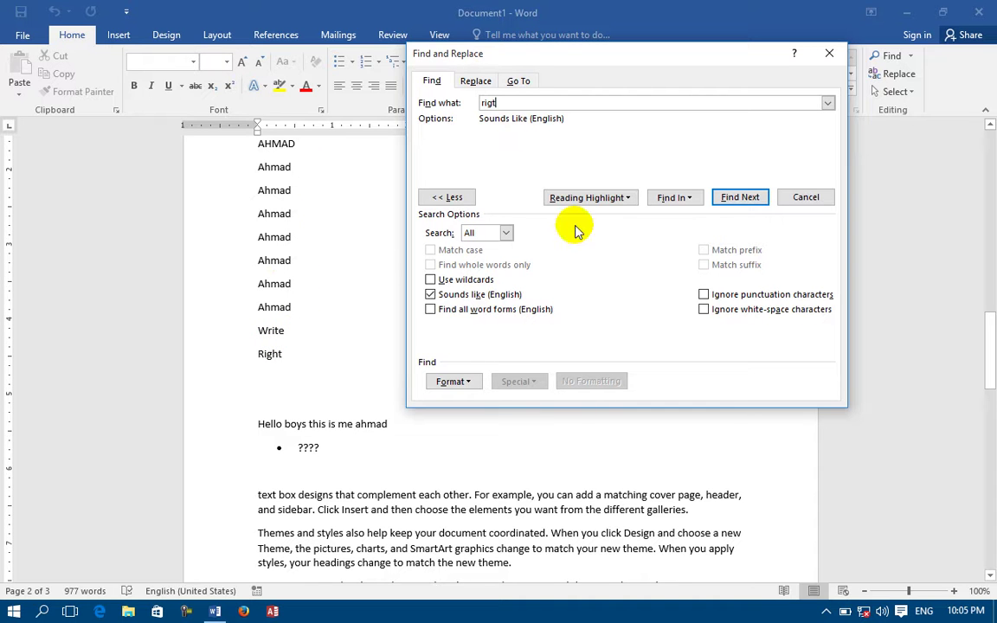
pyautogui.click(735, 197)
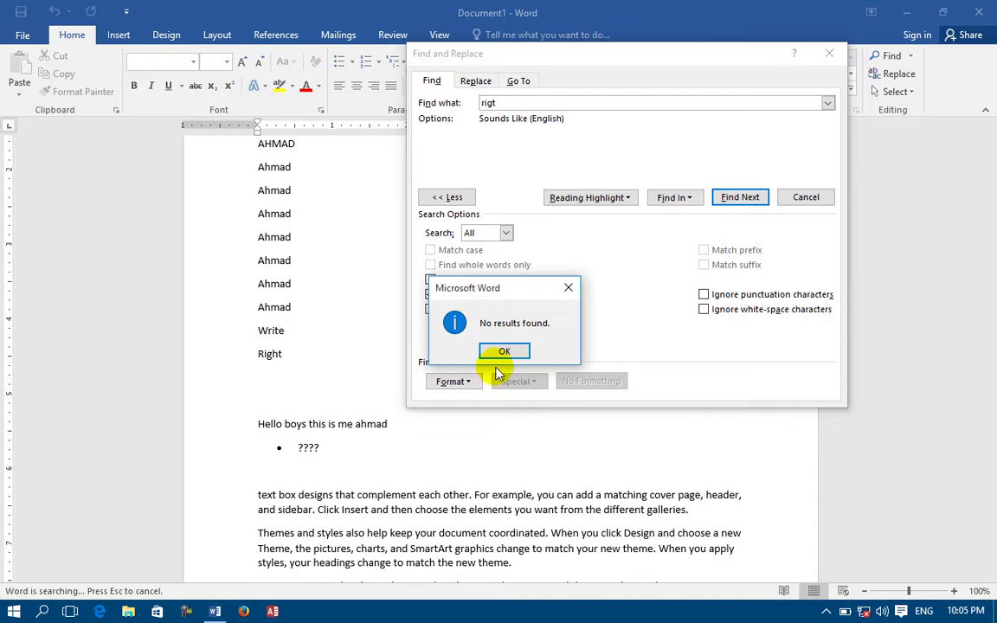
pyautogui.click(504, 355)
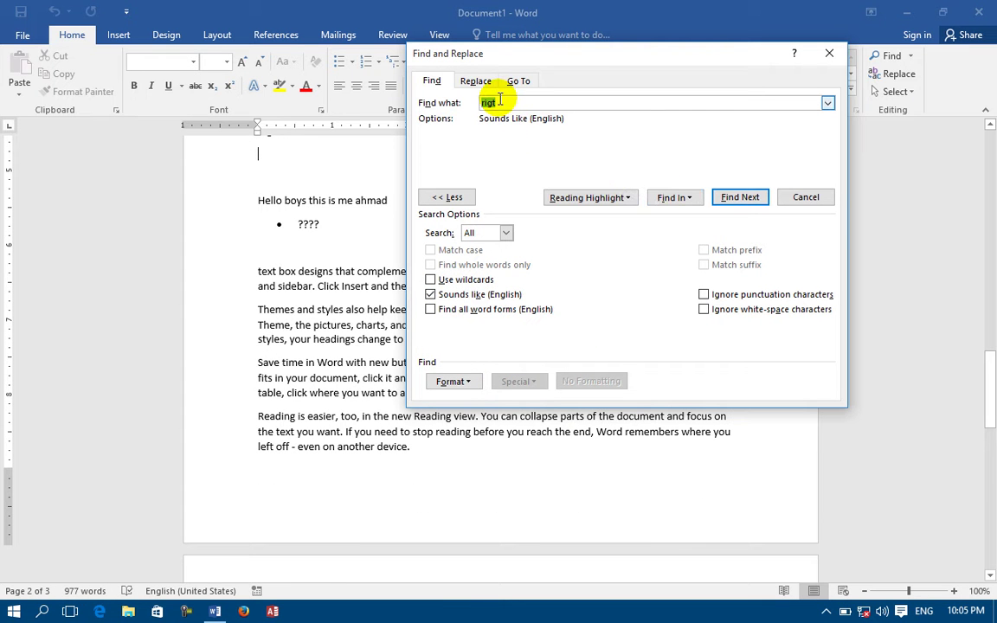
# Search the document for "right" using Sounds like (English), and close the Find and Replace dialog.
pyautogui.press('BackSpace')
pyautogui.write('rig')
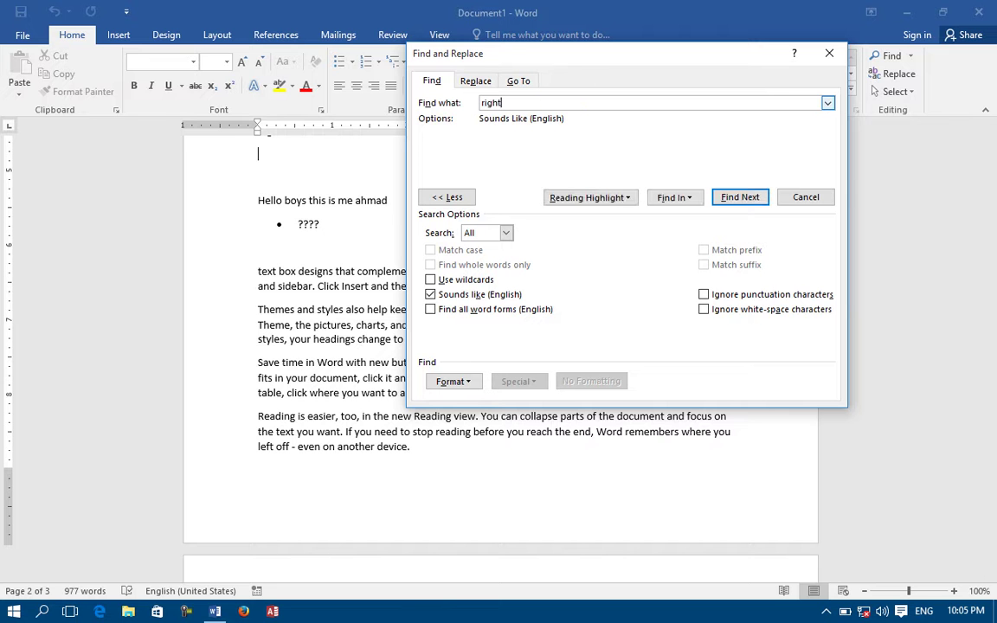
pyautogui.scroll(1, 260, 208)
pyautogui.click(279, 222)
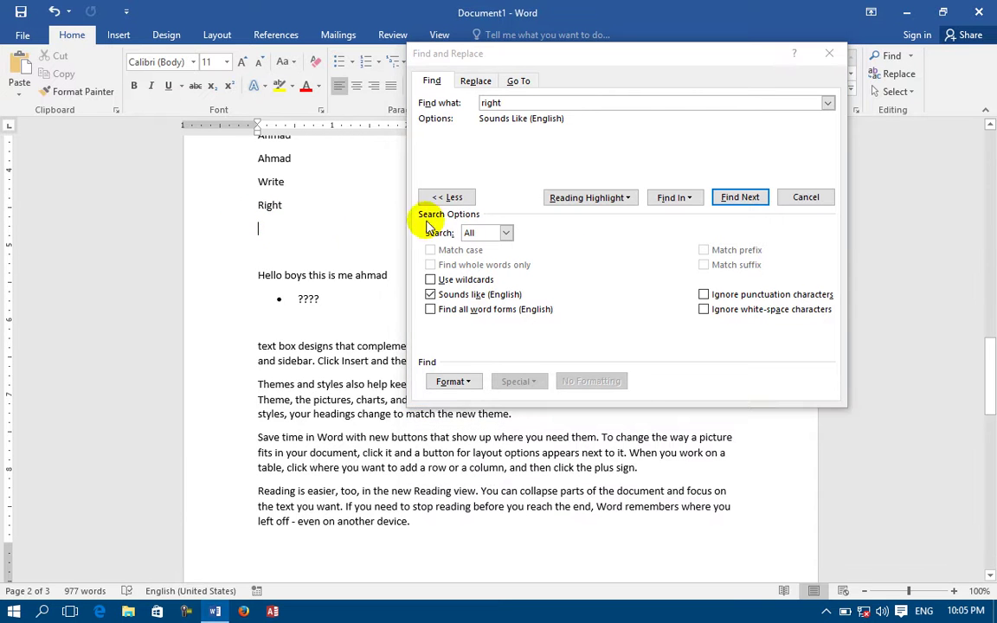
pyautogui.click(735, 198)
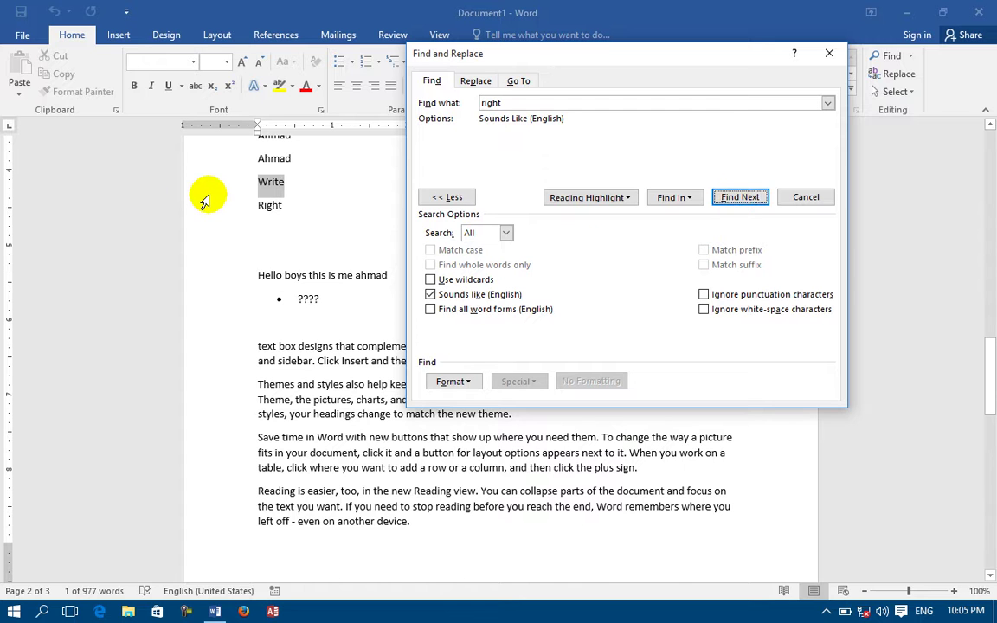
pyautogui.click(251, 346)
pyautogui.click(472, 133)
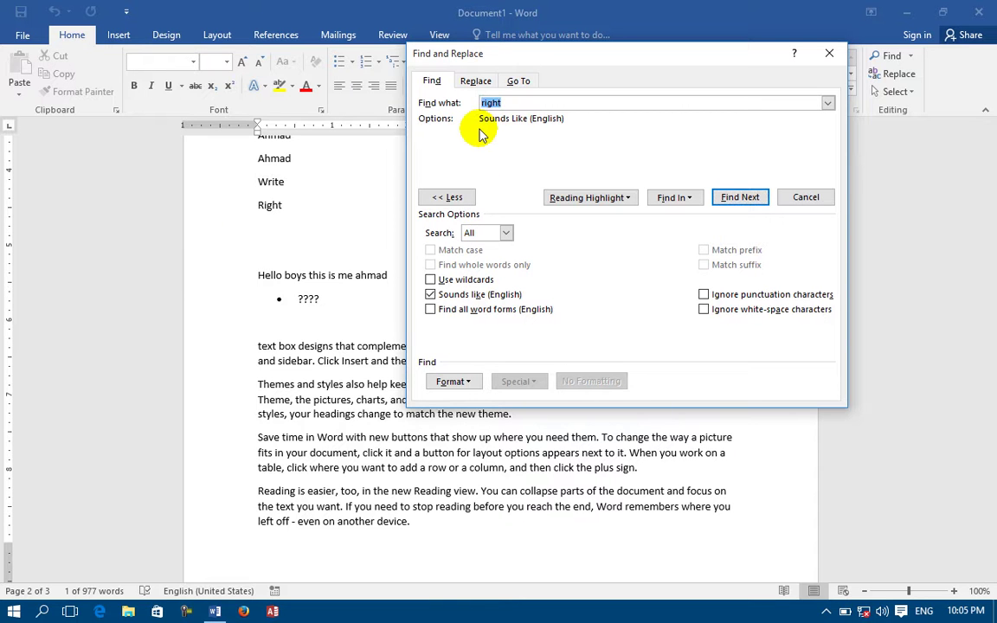
pyautogui.click(828, 53)
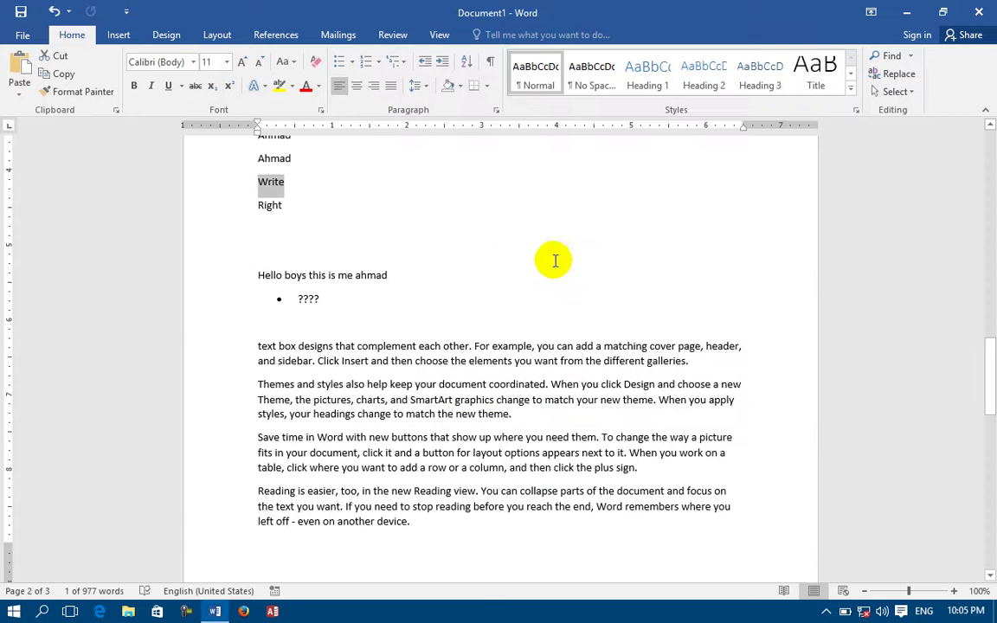
# Add the words "Two", "Tow" and "Too" on separate lines below the word "Right".
pyautogui.click(417, 226)
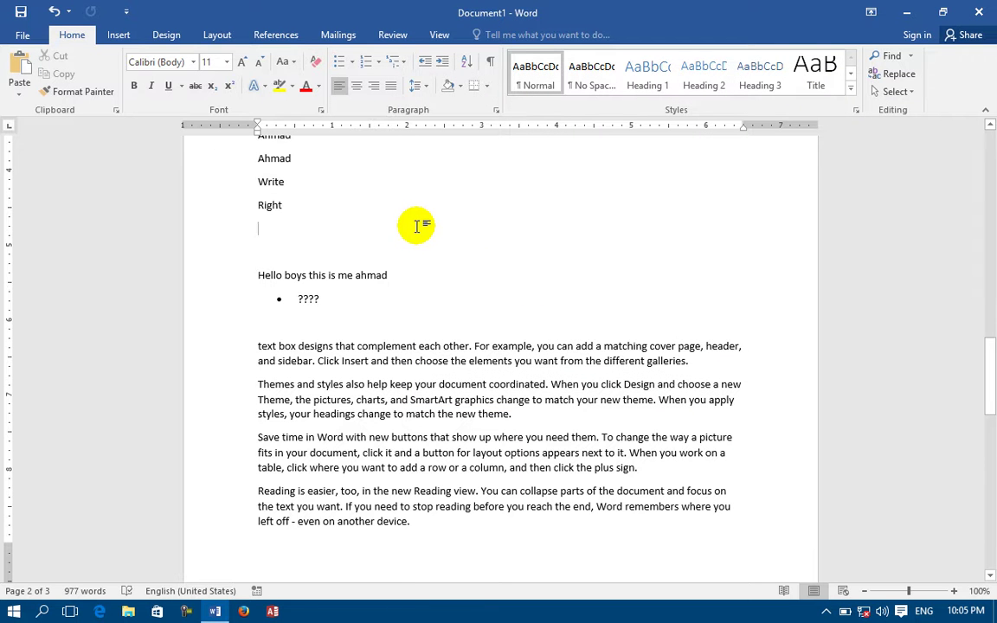
pyautogui.write('t')
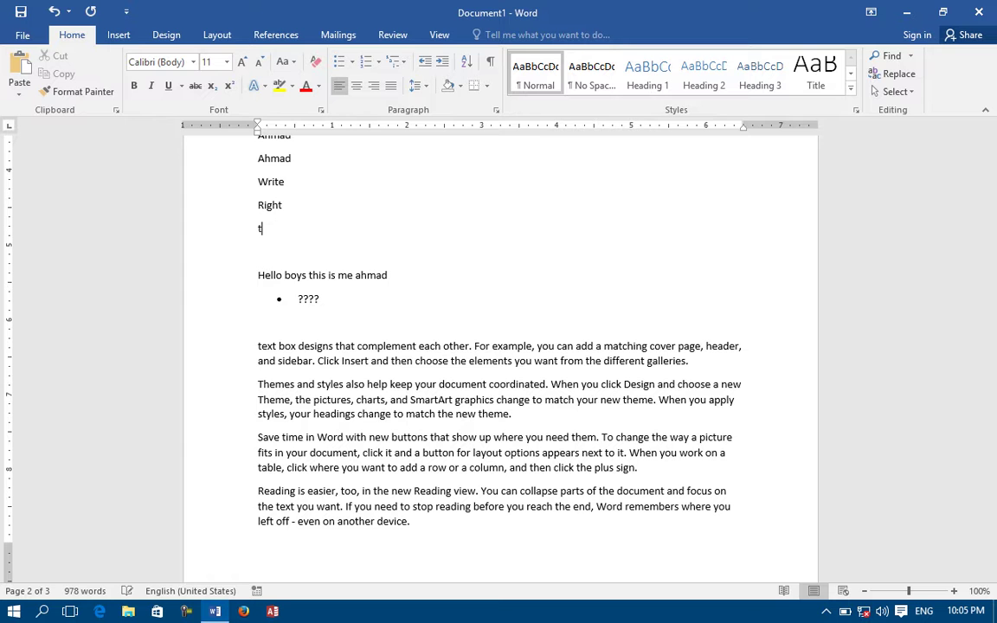
pyautogui.write('eowo')
pyautogui.press('Return')
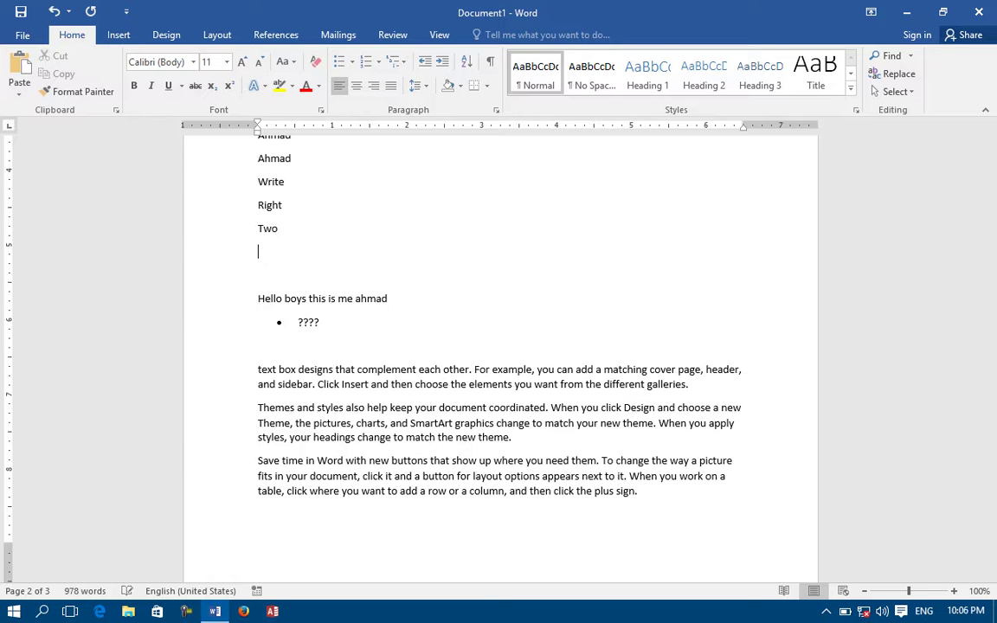
pyautogui.write('tow')
pyautogui.press('Return')
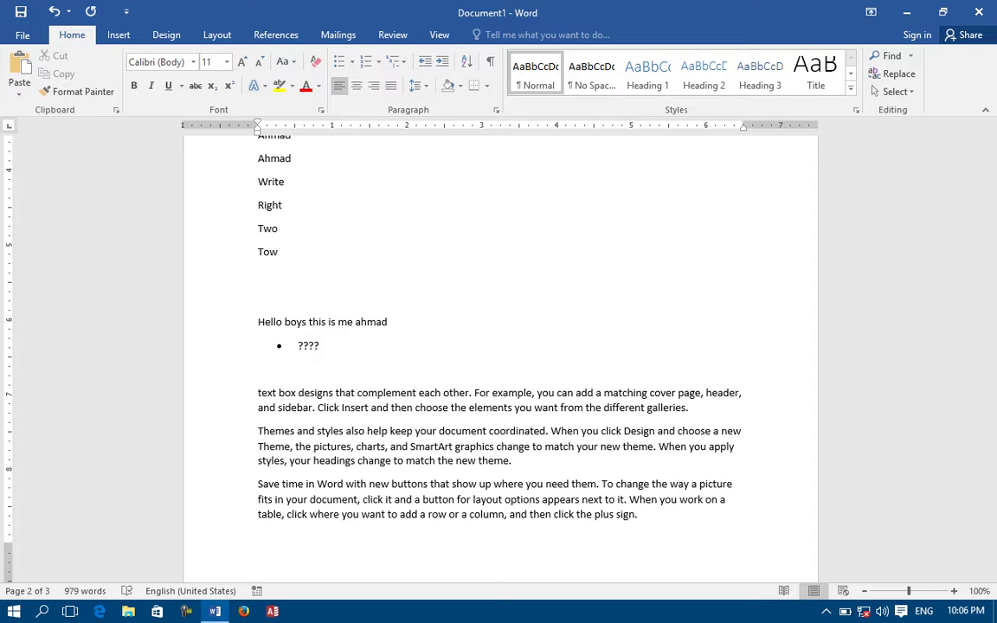
pyautogui.write('too')
pyautogui.press('Return')
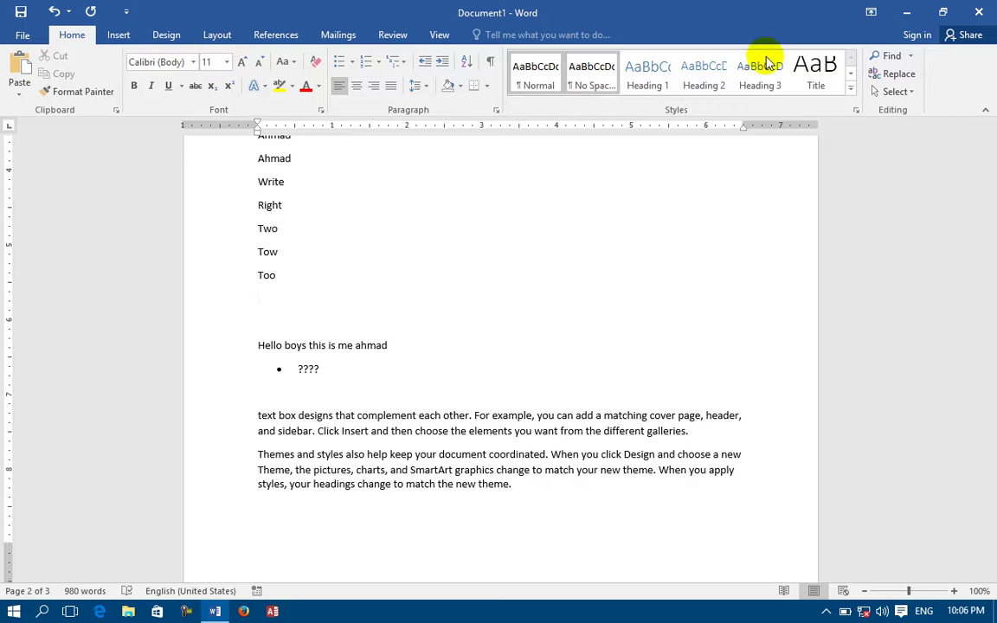
# Reopen Advanced Find, search the document for "two" using Sounds like (English), and dismiss the search message.
pyautogui.click(909, 57)
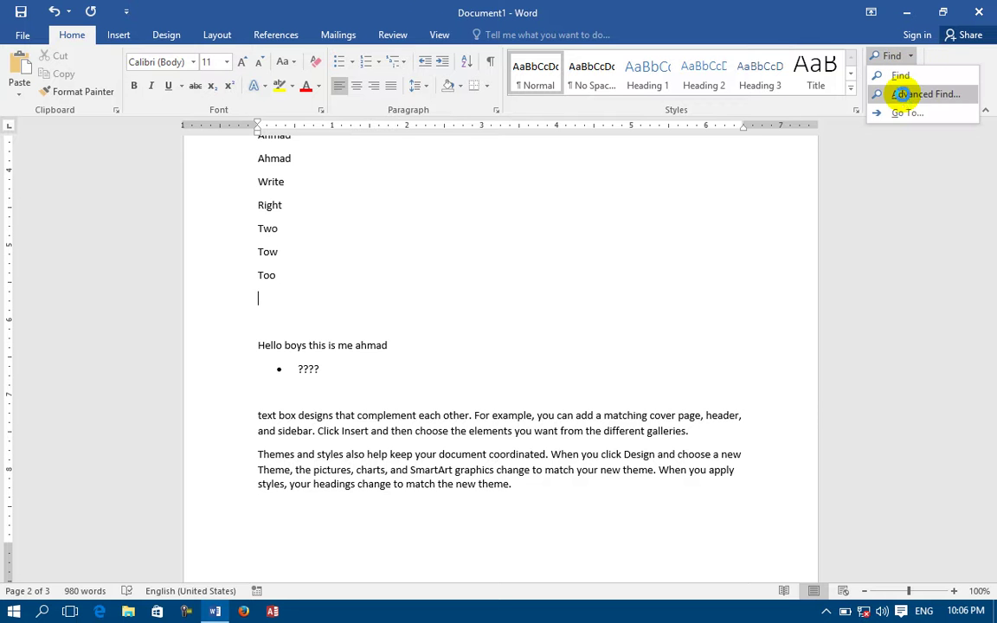
pyautogui.click(900, 93)
pyautogui.moveTo(594, 57); pyautogui.dragTo(636, 175)
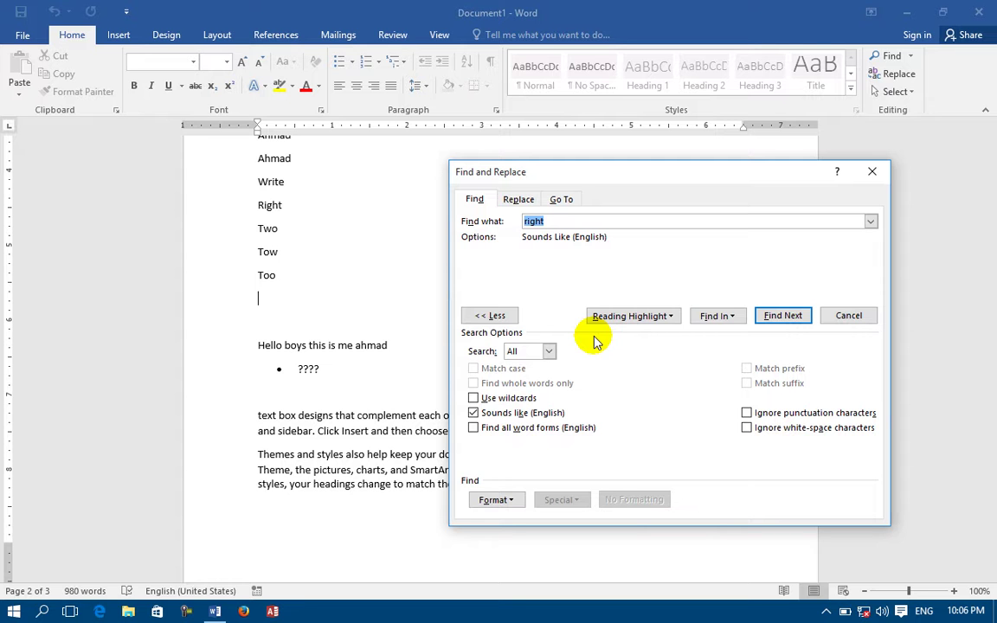
pyautogui.write('t')
pyautogui.click(782, 316)
pyautogui.click(782, 316)
pyautogui.click(500, 350)
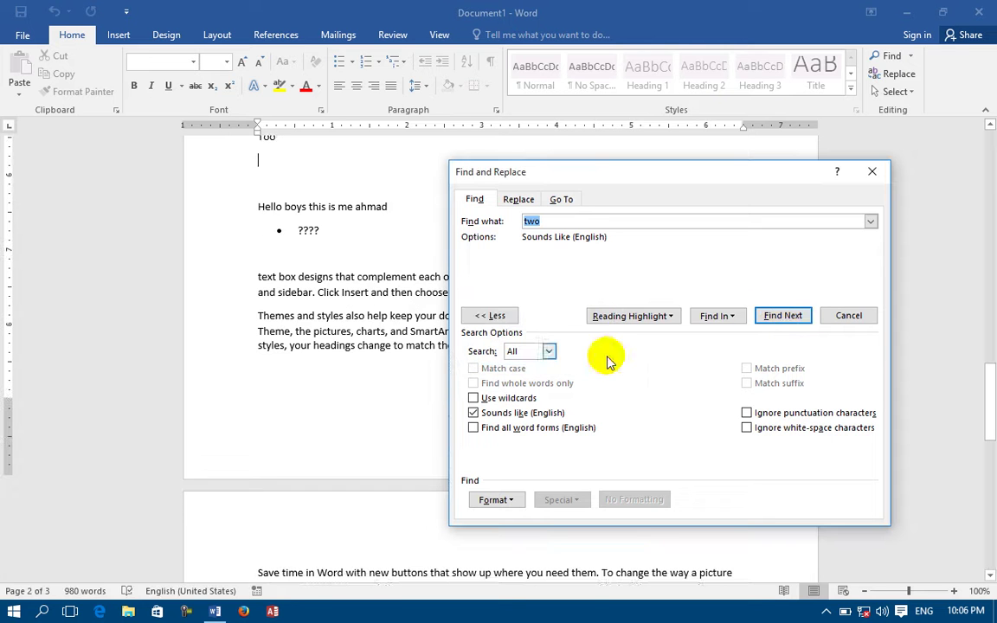
pyautogui.click(782, 317)
pyautogui.click(786, 318)
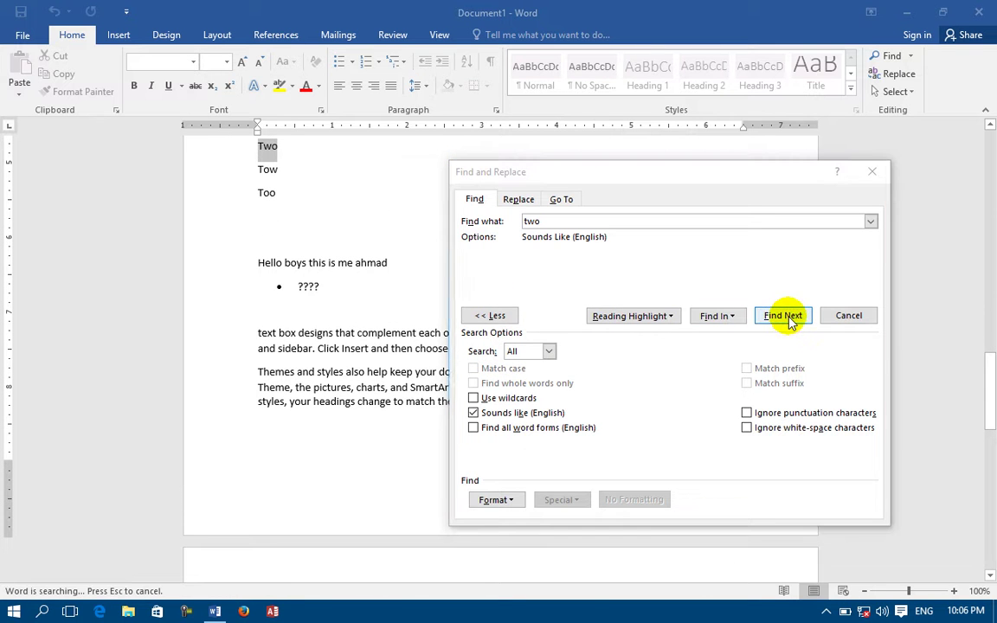
pyautogui.click(503, 350)
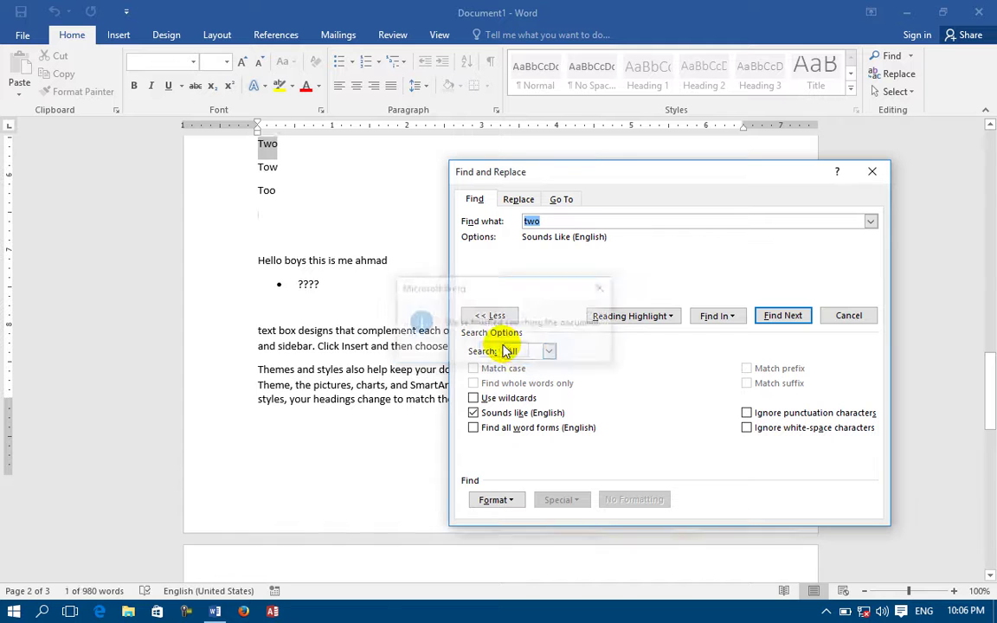
# Step through the Sounds like matches for "too", turn off Sounds like (English), and close the Find and Replace dialog.
pyautogui.write('too')
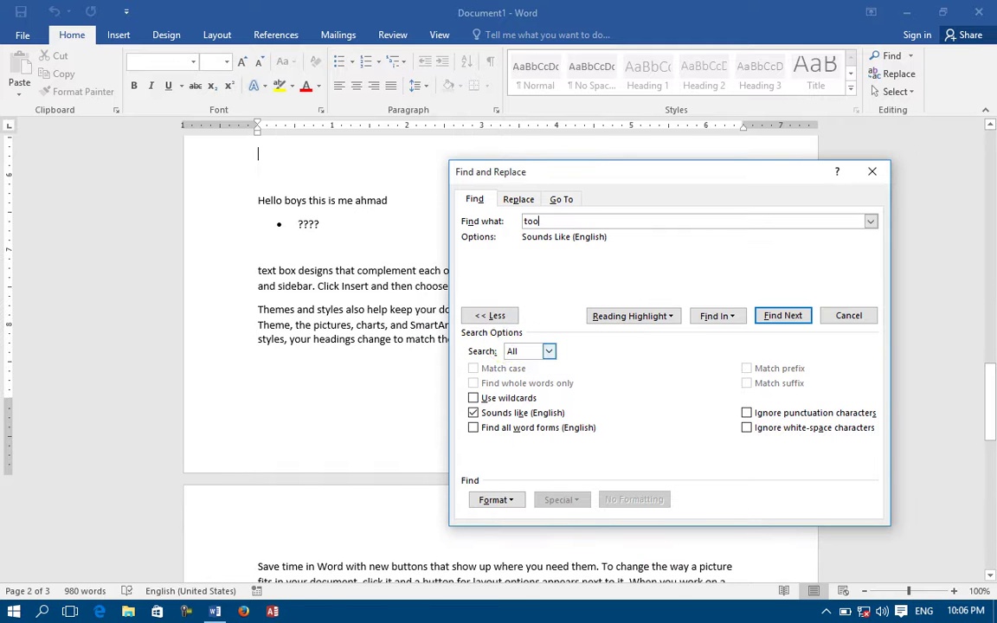
pyautogui.click(792, 317)
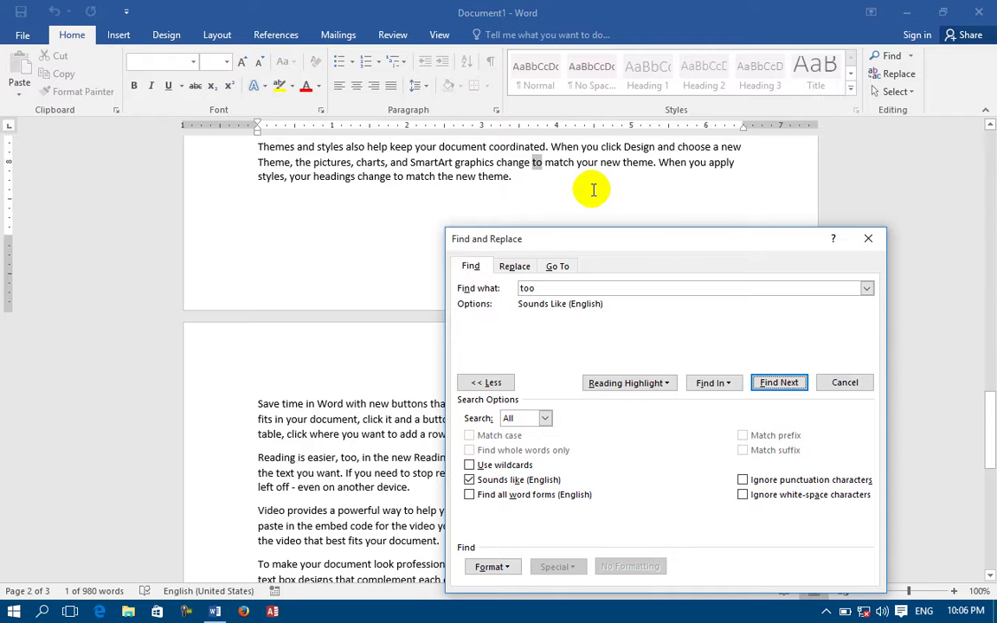
pyautogui.click(775, 385)
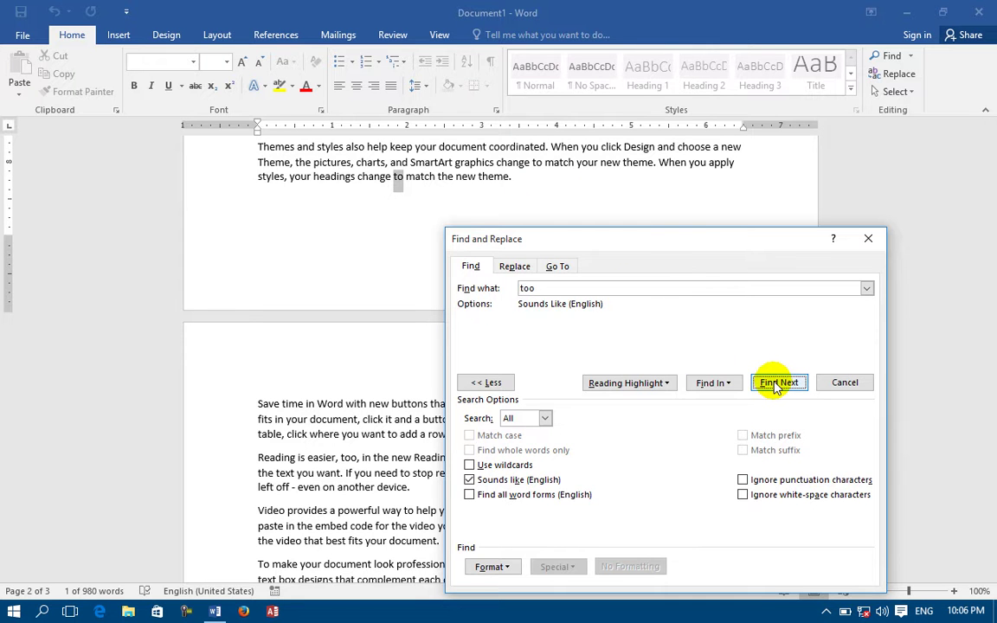
pyautogui.click(776, 385)
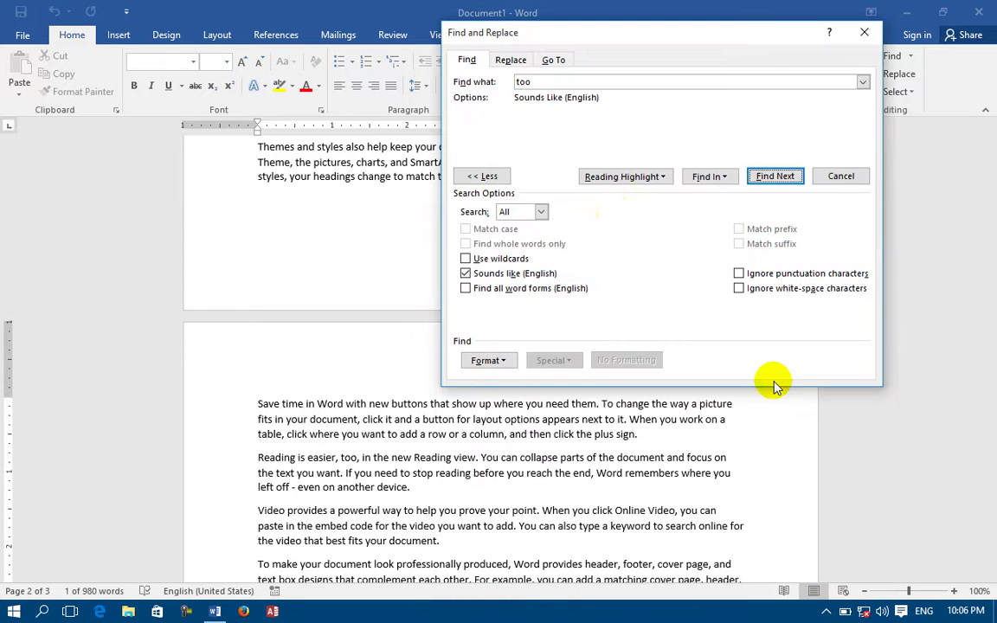
pyautogui.click(524, 277)
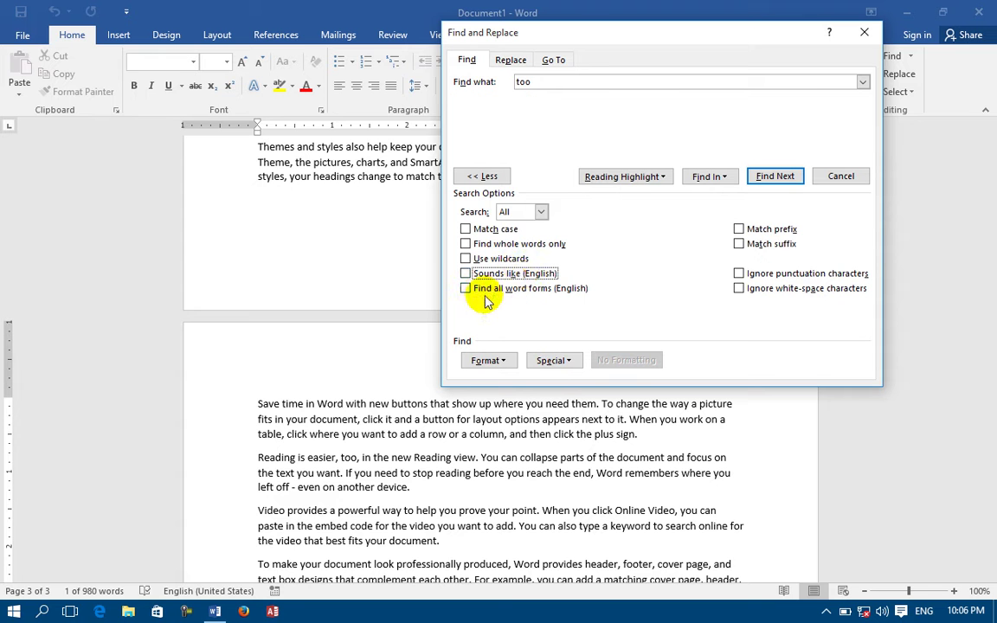
pyautogui.click(863, 32)
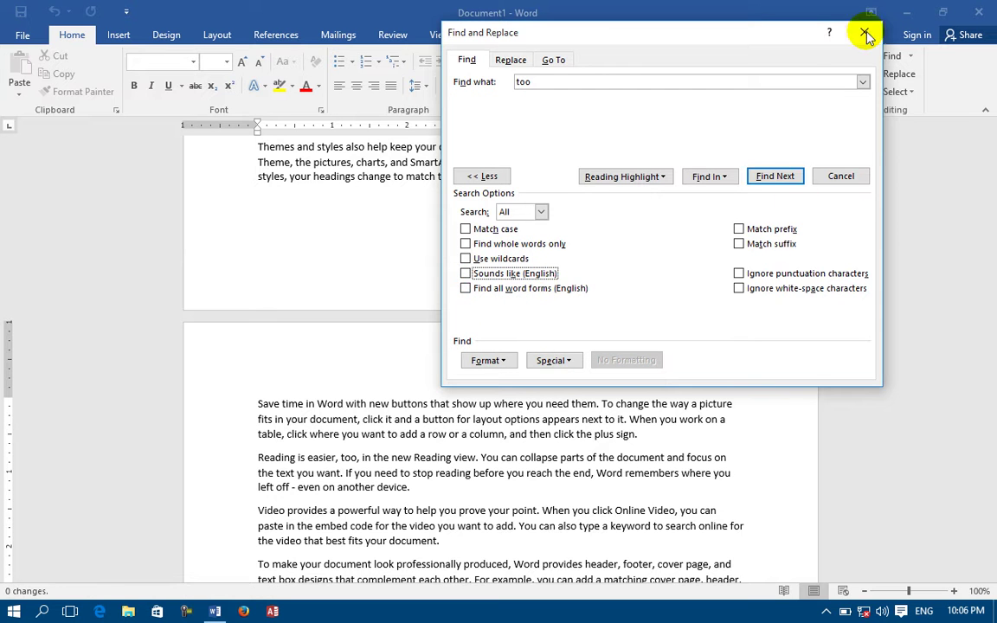
# Add the word "Cut" on three separate lines below the page 2 line beginning "To make your document look professionally produced".
pyautogui.scroll(5, 632, 236)
pyautogui.scroll(8, 633, 237)
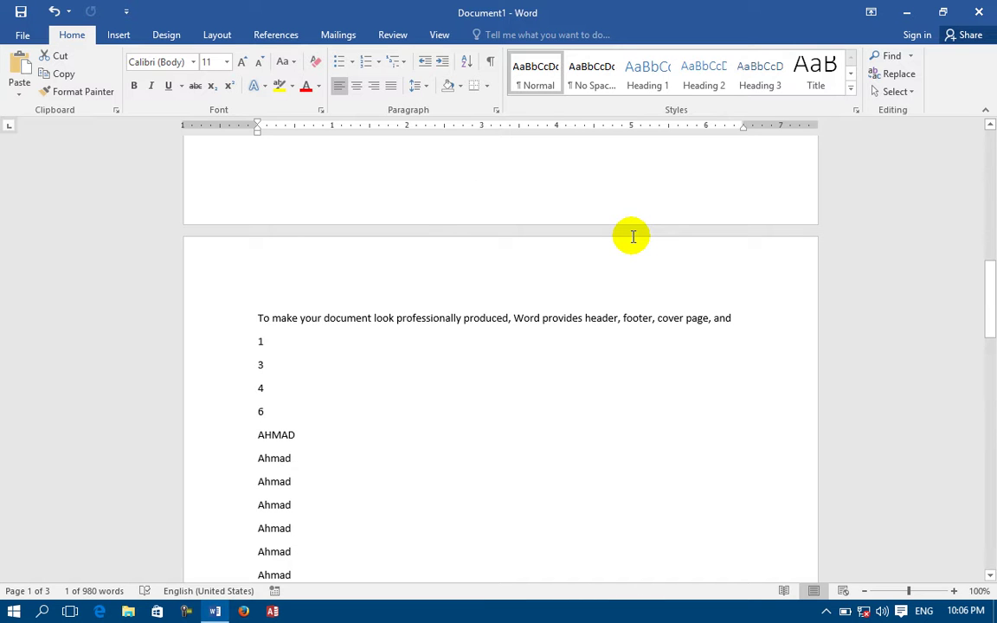
pyautogui.scroll(4, 632, 236)
pyautogui.scroll(-4, 590, 280)
pyautogui.click(770, 318)
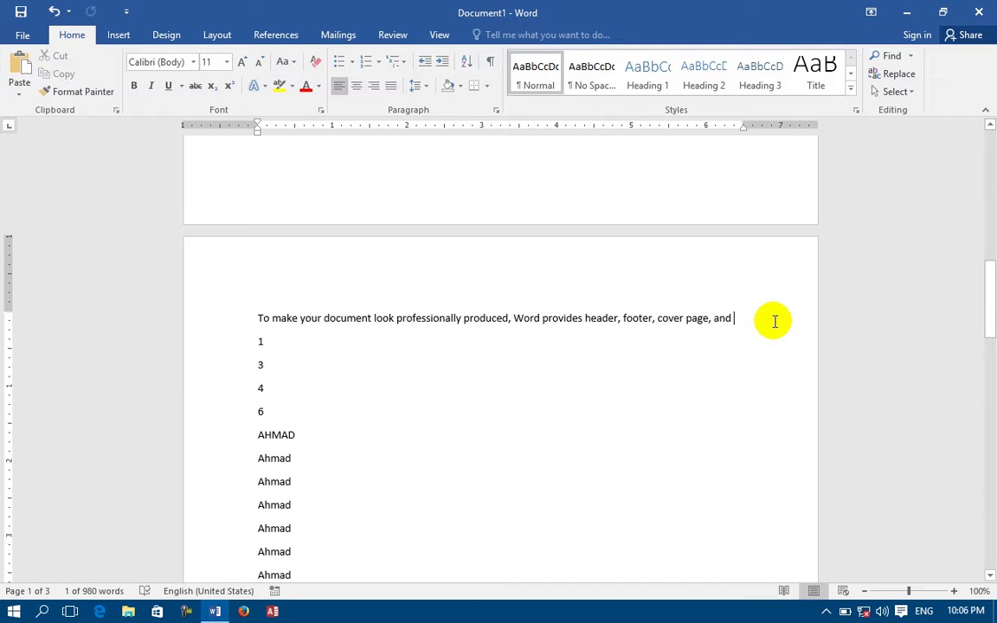
pyautogui.press('Return')
pyautogui.write('cut')
pyautogui.press('Return')
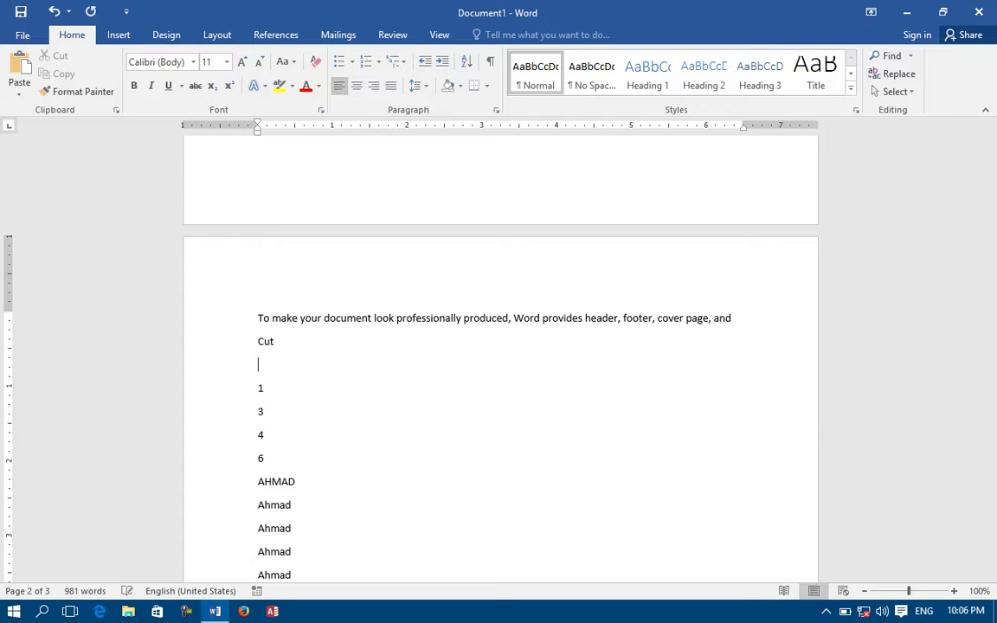
pyautogui.write('cut')
pyautogui.press('Return')
pyautogui.write('cut')
pyautogui.press('Return')
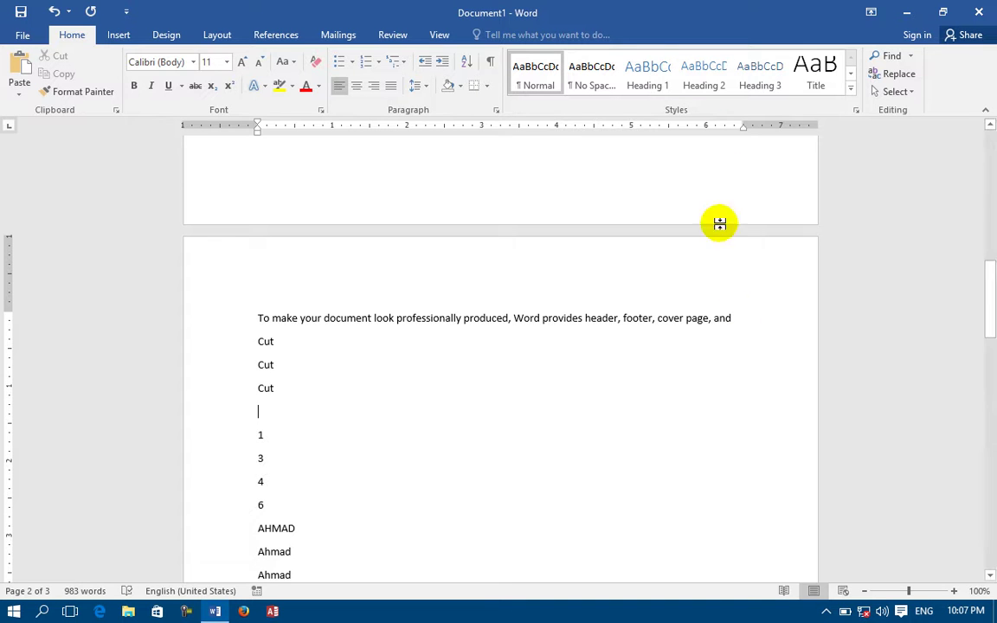
# Reopen Advanced Find and replace the Sounds like option with Find all word forms (English).
pyautogui.click(910, 56)
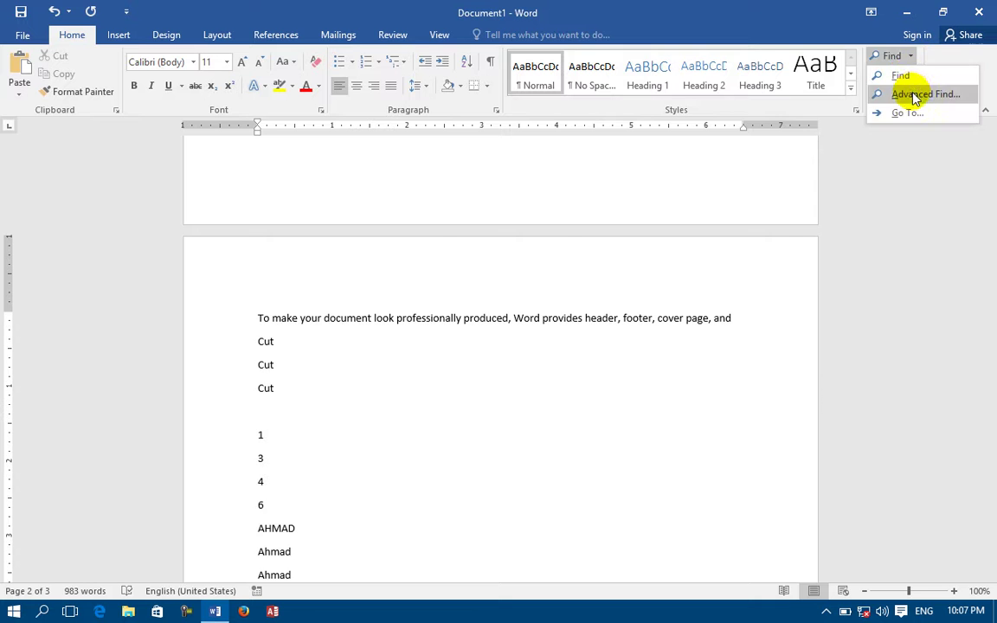
pyautogui.click(915, 94)
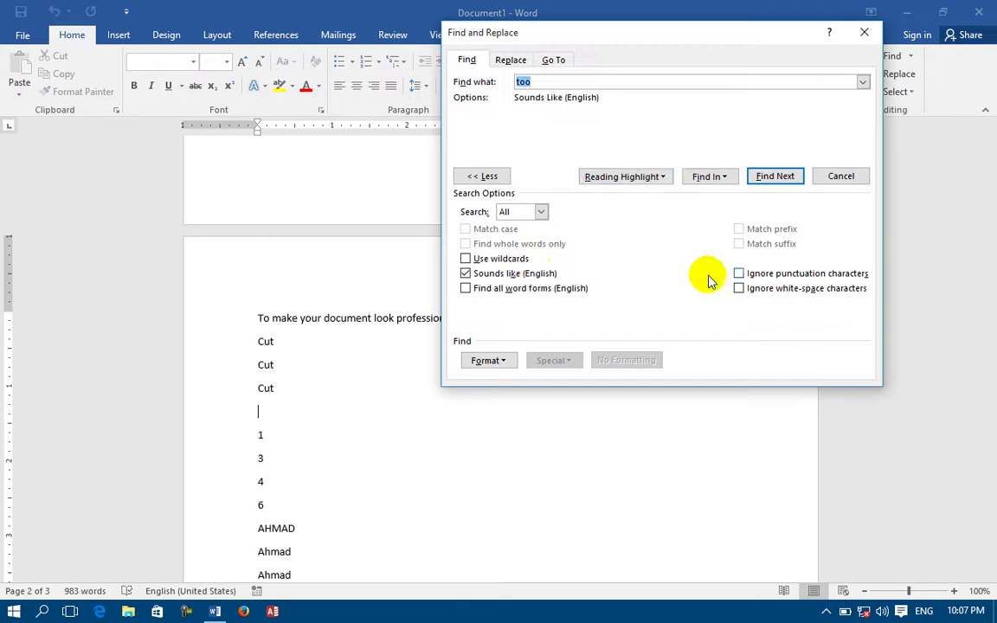
pyautogui.click(506, 290)
pyautogui.click(507, 291)
pyautogui.click(508, 291)
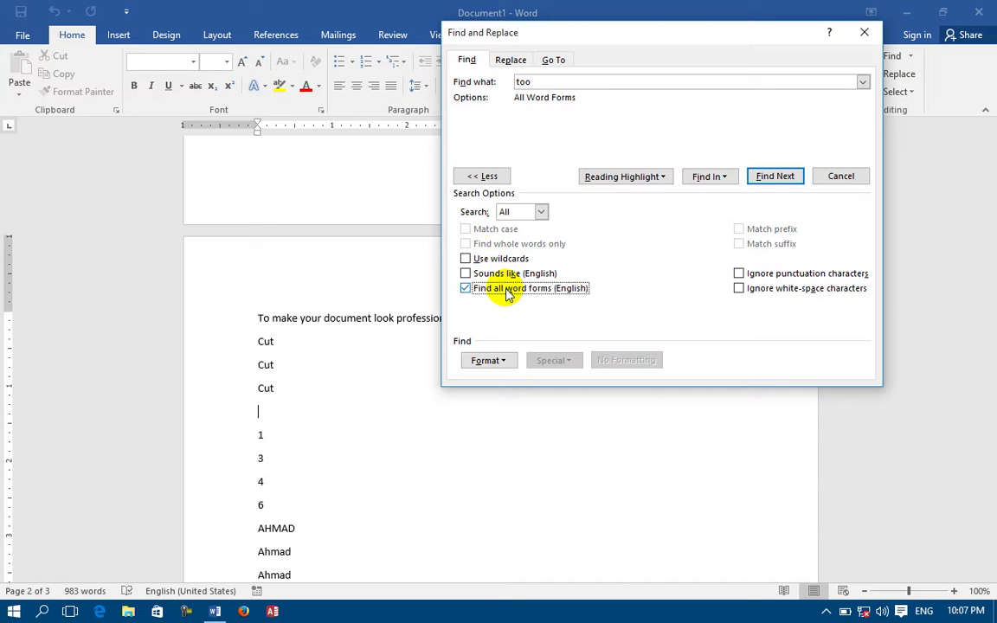
# Step through the matches for "cut" using Find all word forms (English).
pyautogui.click(546, 82)
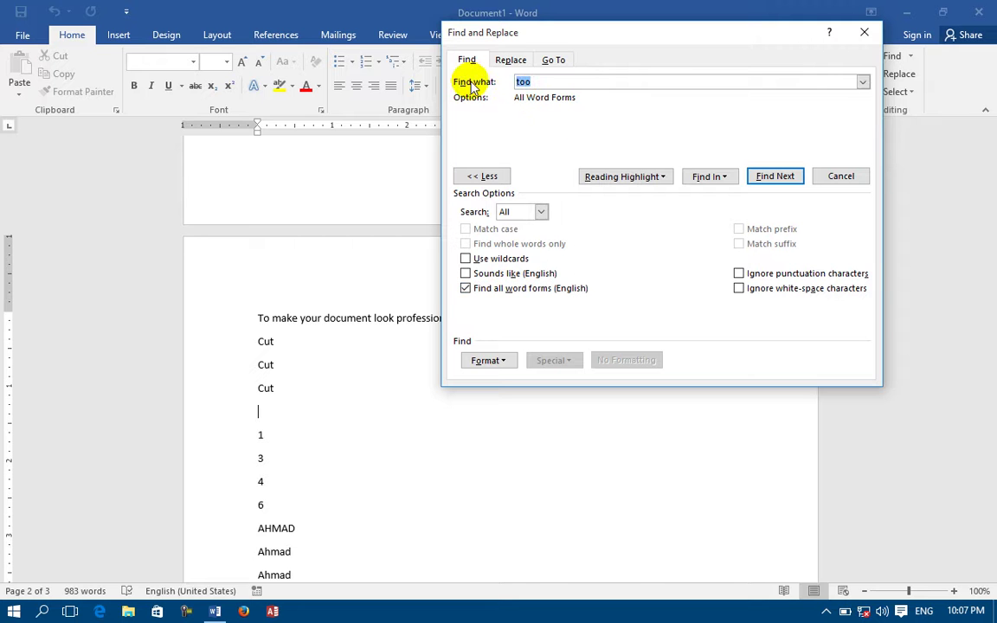
pyautogui.write('cut')
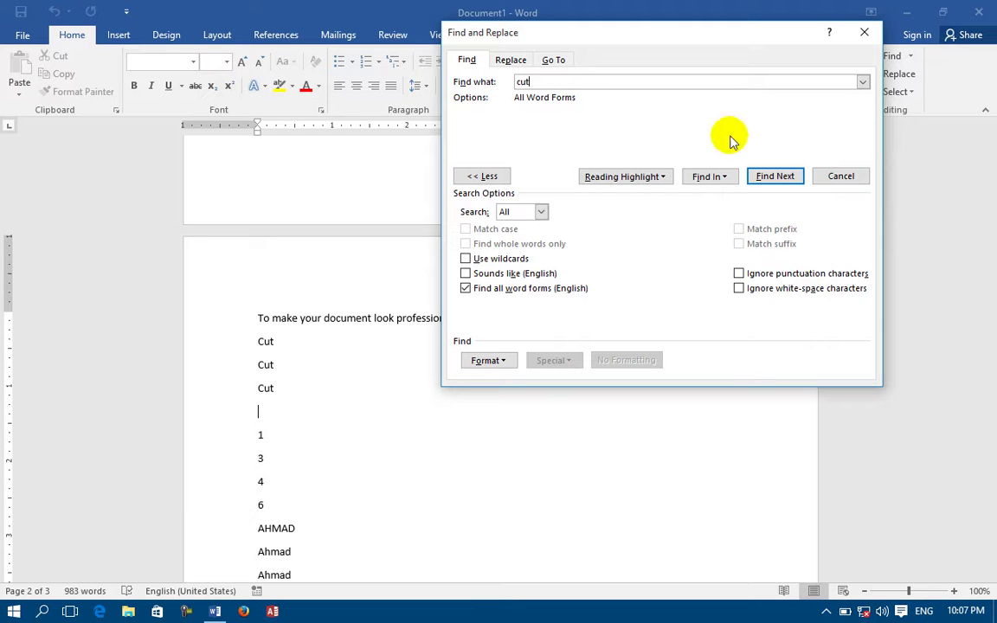
pyautogui.click(775, 177)
pyautogui.click(776, 179)
pyautogui.click(776, 179)
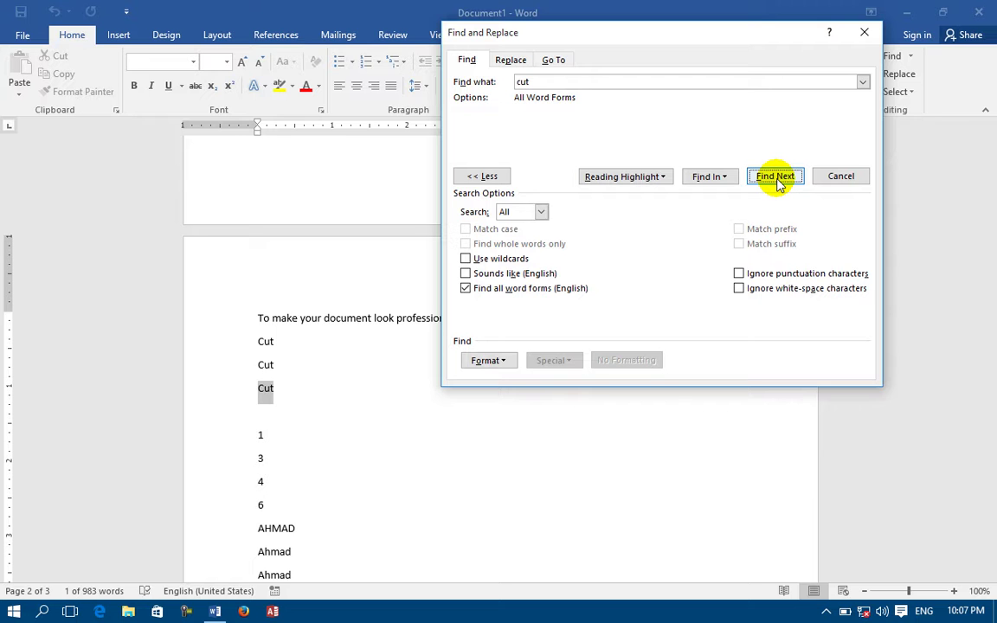
# Highlight all matches of "cut" with Reading Highlight, and clear the highlighting.
pyautogui.click(708, 176)
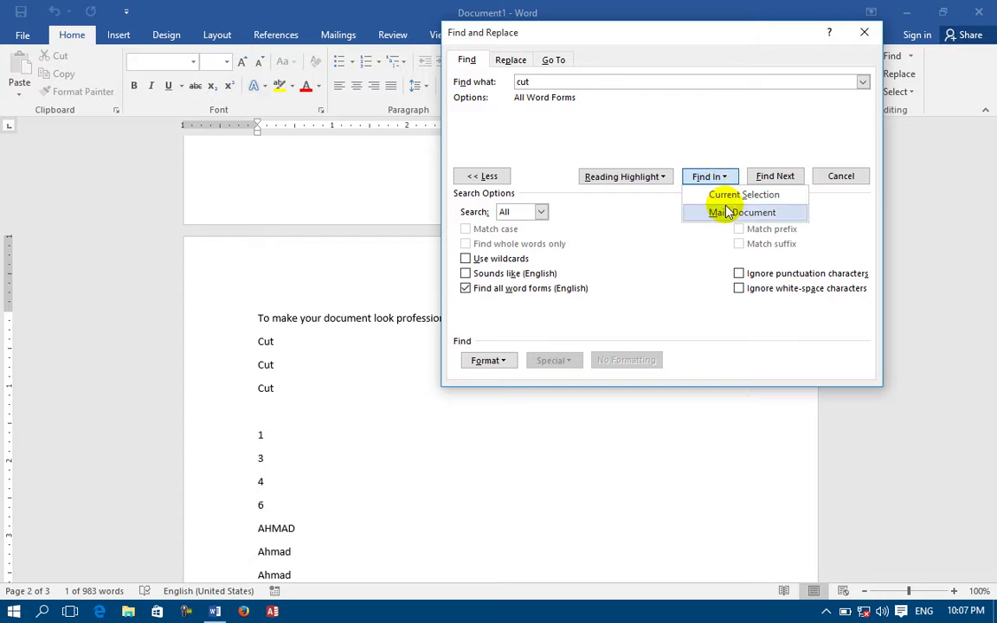
pyautogui.click(592, 177)
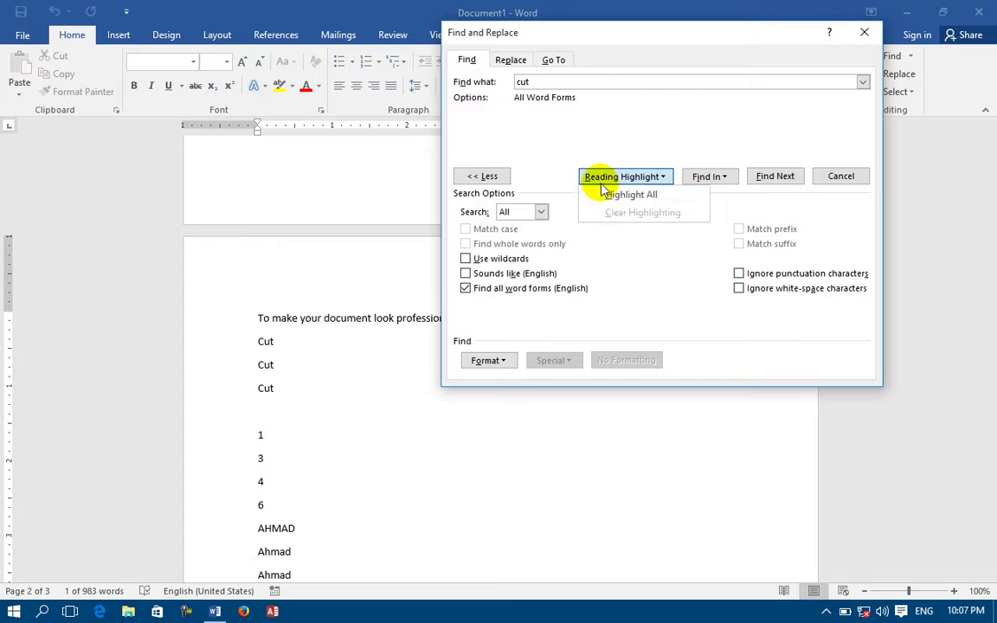
pyautogui.click(661, 205)
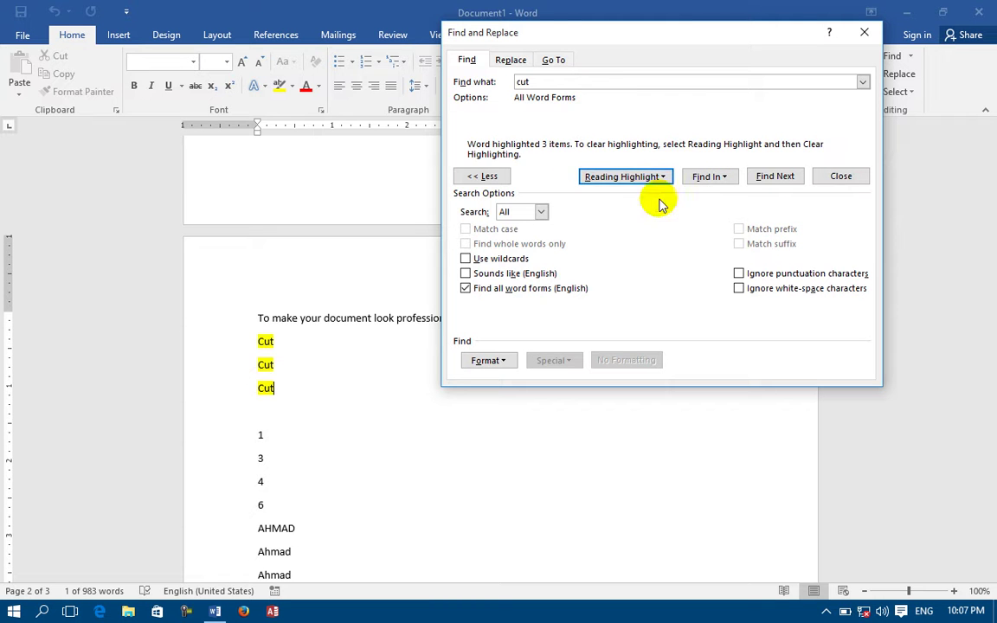
pyautogui.click(597, 175)
pyautogui.click(603, 217)
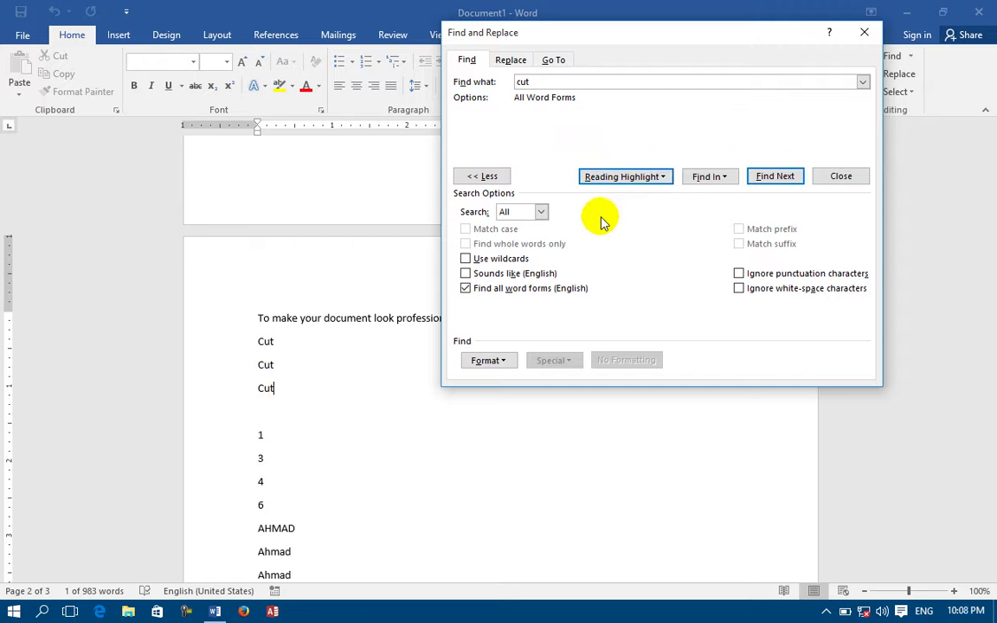
# Highlight all matches of "cut" with Reading Highlight, and find them in the current selection and the main document.
pyautogui.click(637, 177)
pyautogui.click(636, 192)
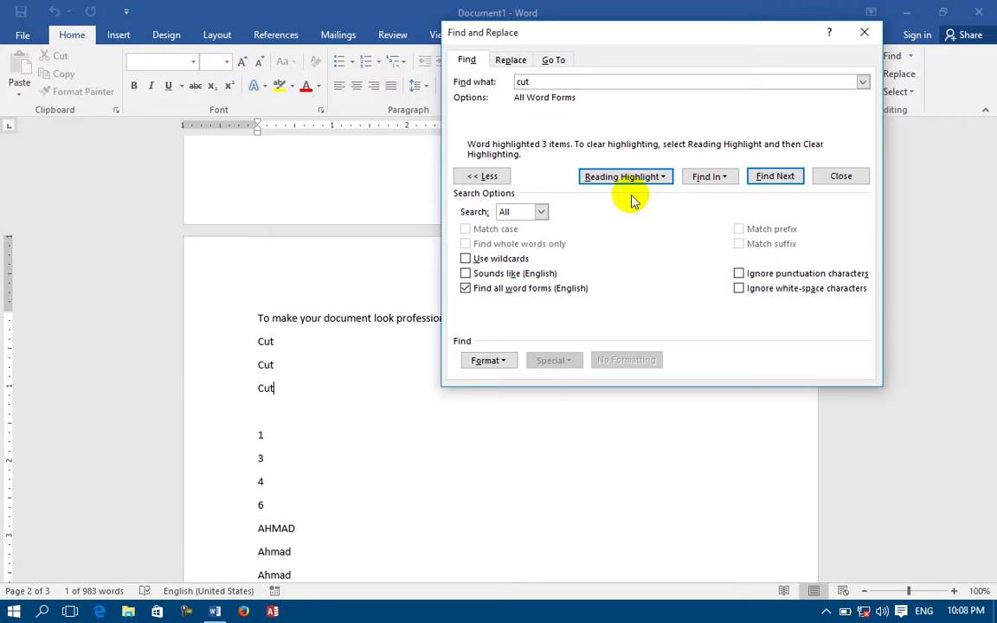
pyautogui.click(719, 177)
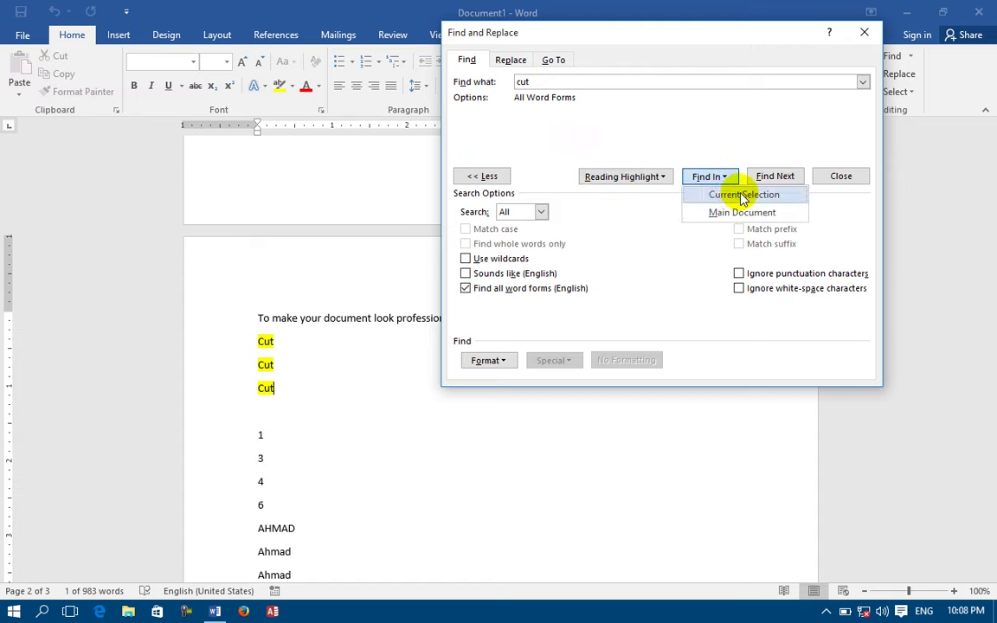
pyautogui.click(743, 197)
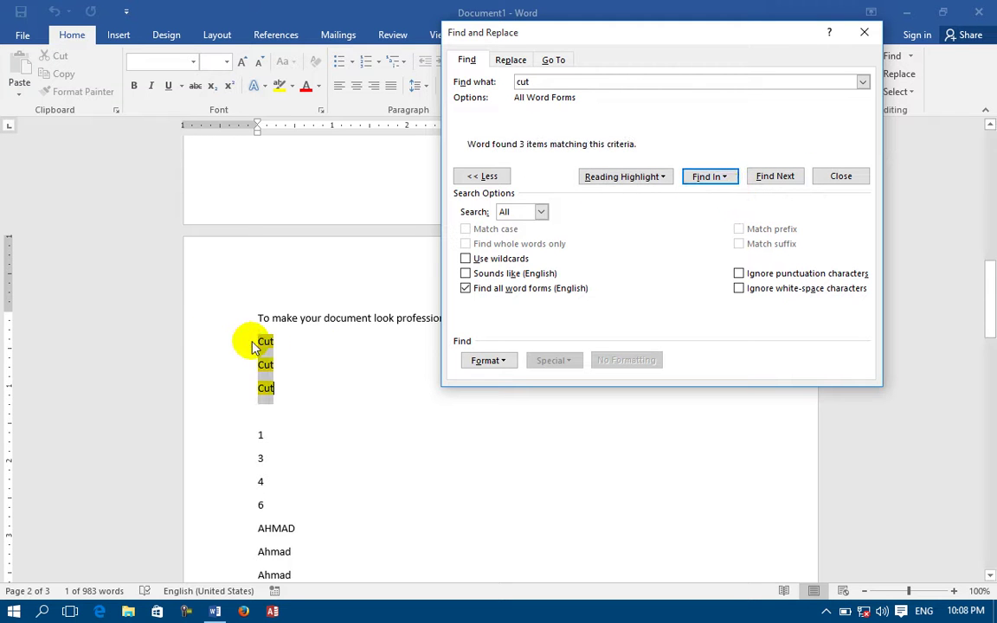
pyautogui.click(692, 179)
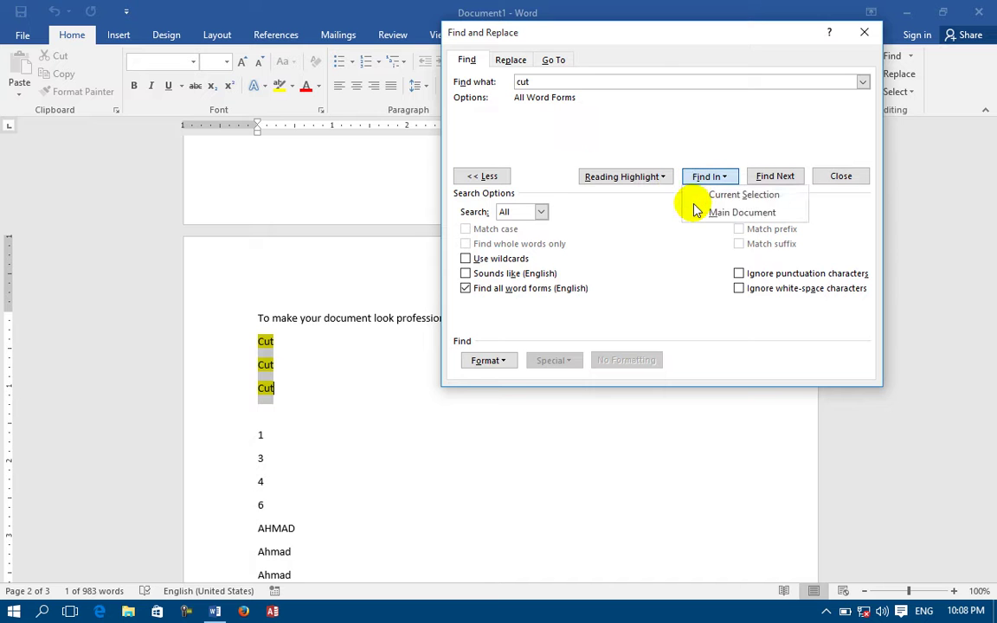
pyautogui.click(695, 212)
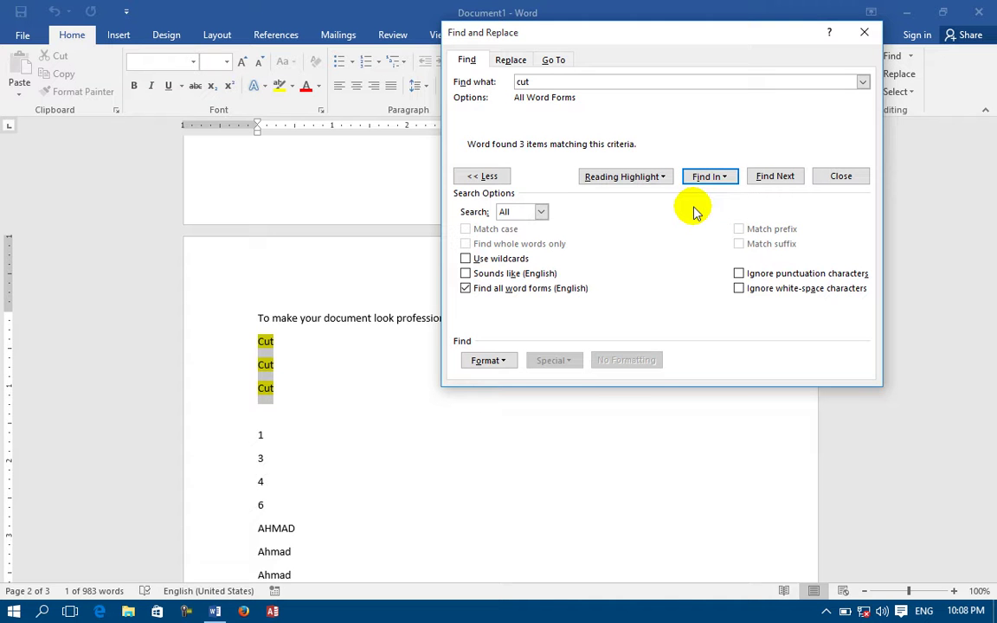
# Collapse the extra search options and view the Replace settings both directly and through Advanced Find, closing the dialog each time.
pyautogui.click(482, 177)
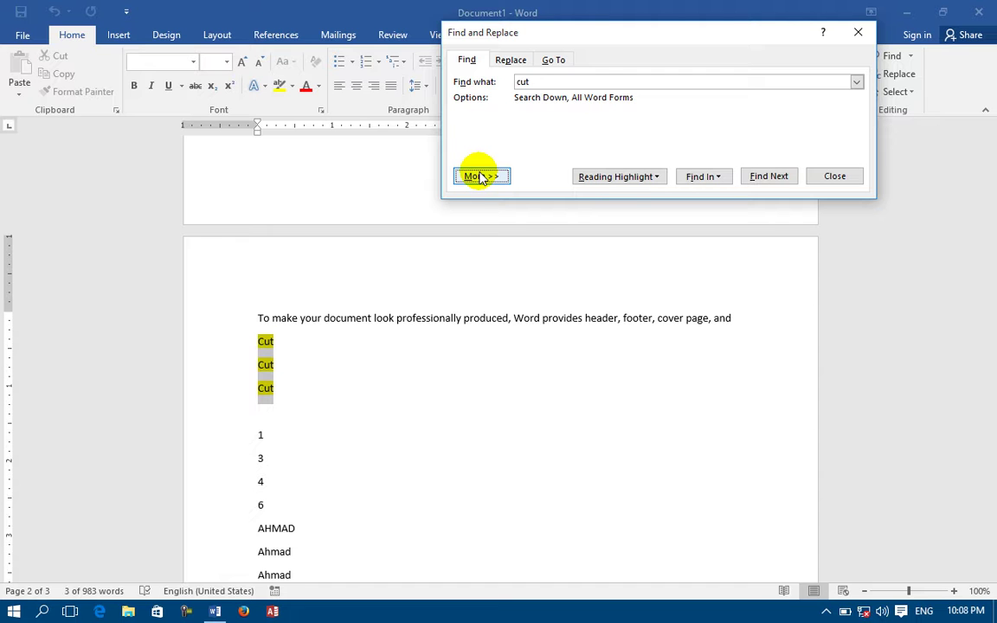
pyautogui.click(510, 60)
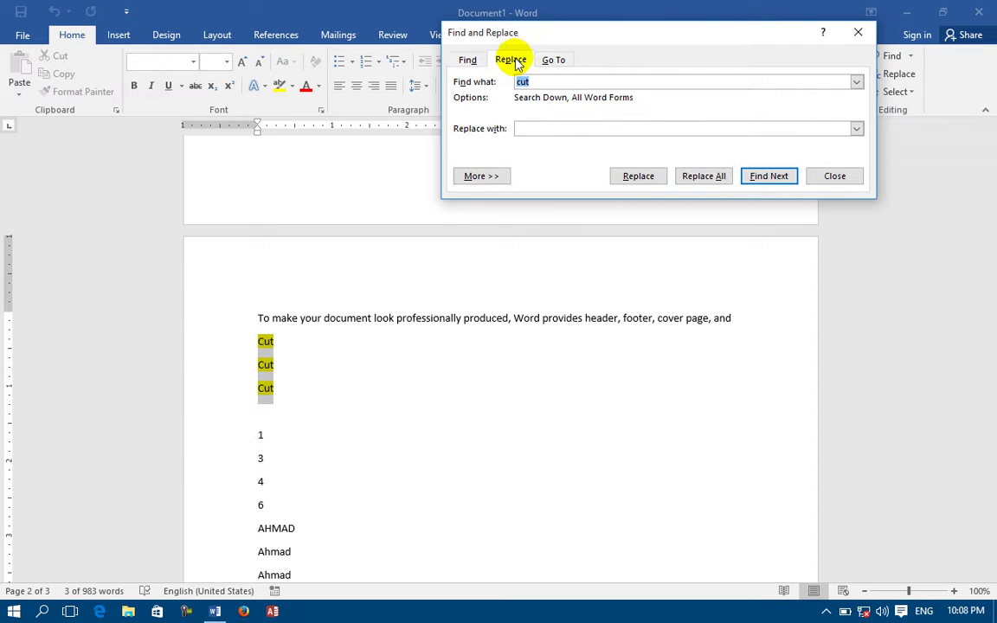
pyautogui.click(858, 32)
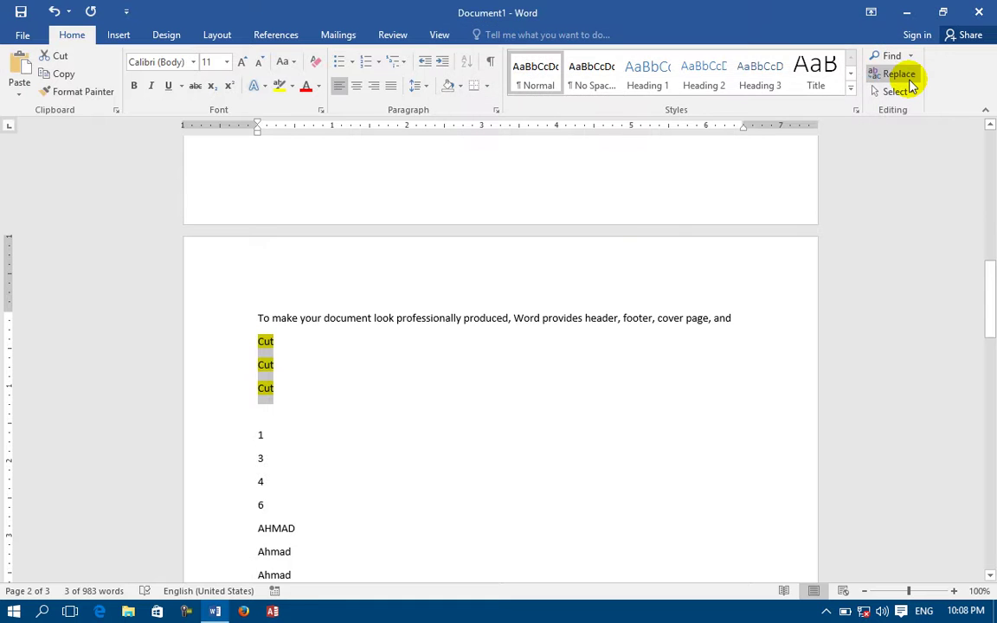
pyautogui.click(907, 77)
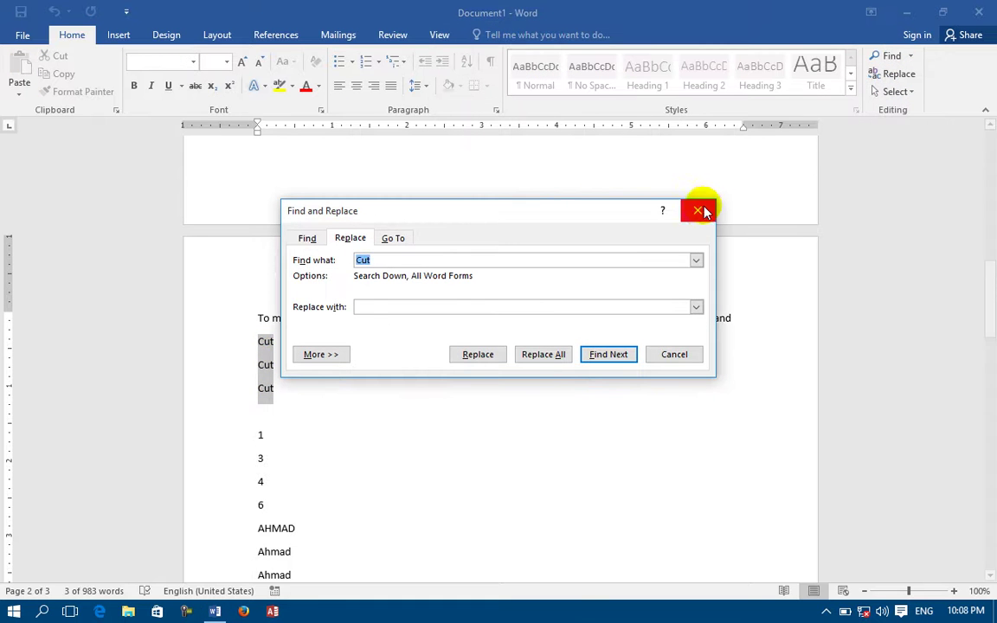
pyautogui.click(704, 211)
pyautogui.click(895, 56)
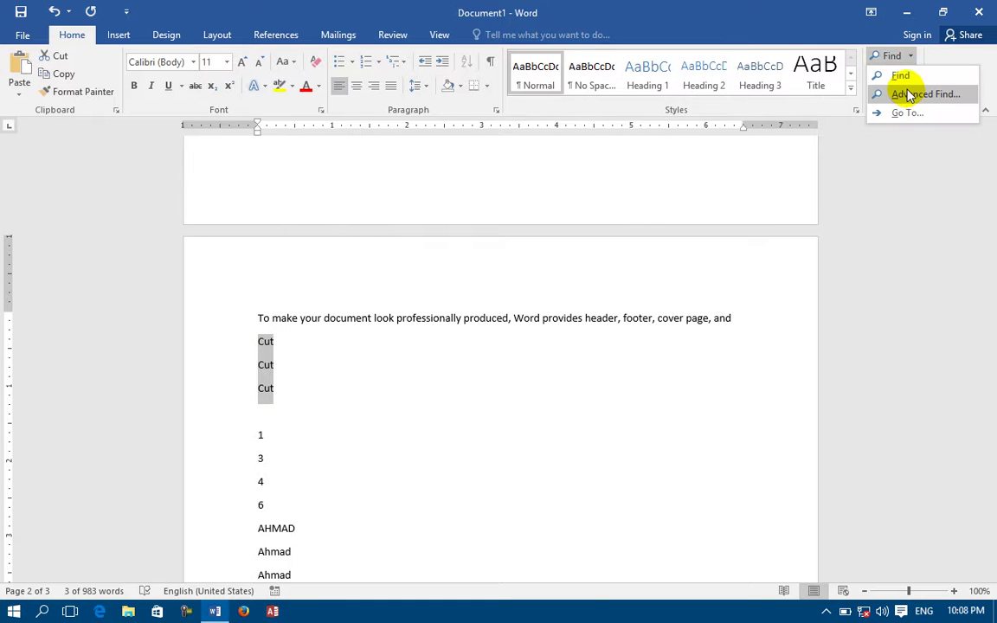
pyautogui.click(909, 95)
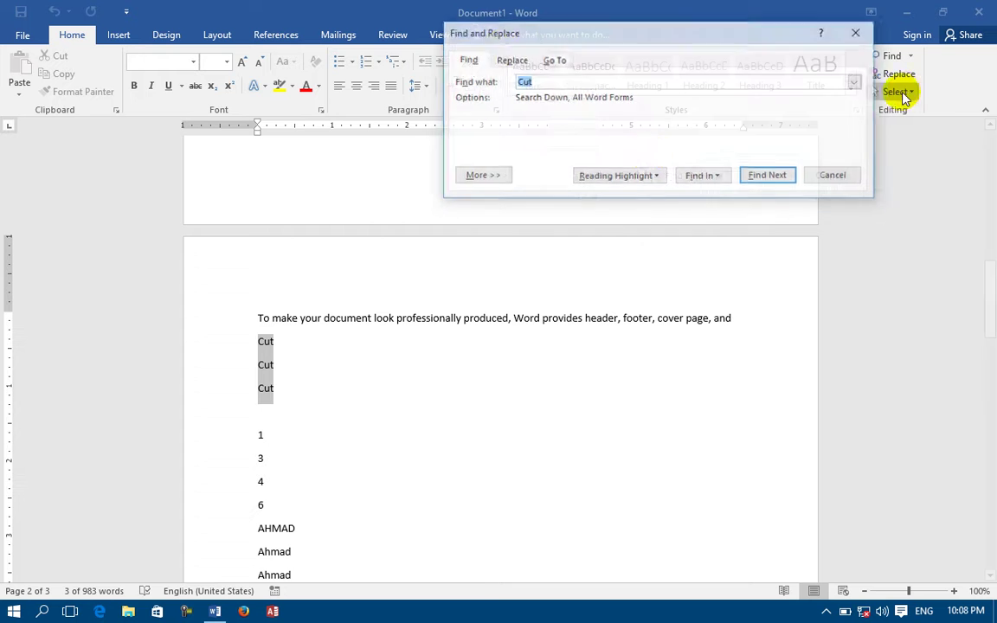
pyautogui.click(510, 60)
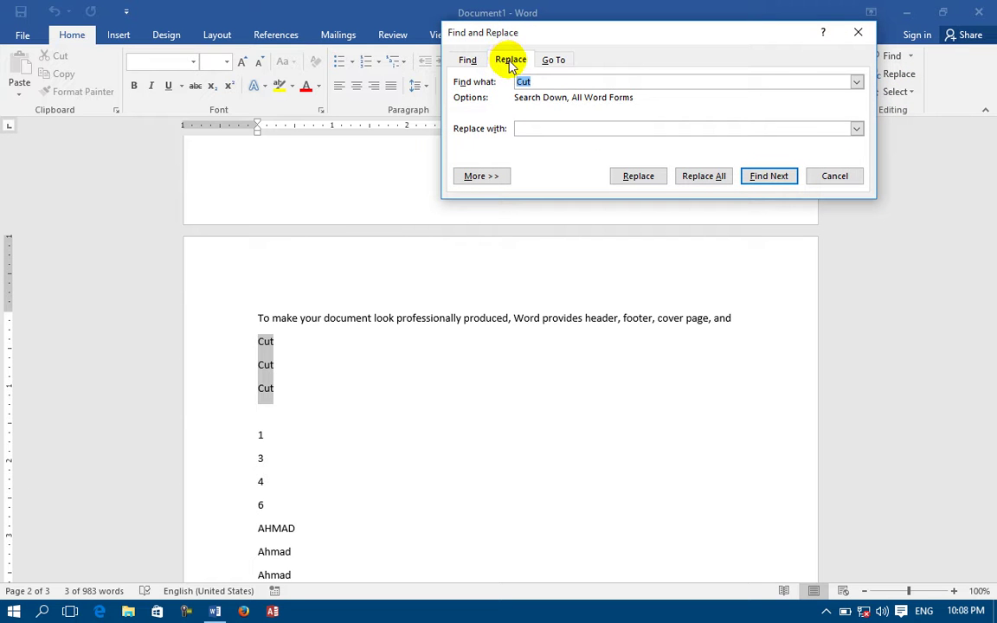
pyautogui.click(849, 177)
# Select "make" in the paragraph under the second Video heading and open Replace through Advanced Find with "make" as the search text.
pyautogui.scroll(3, 444, 220)
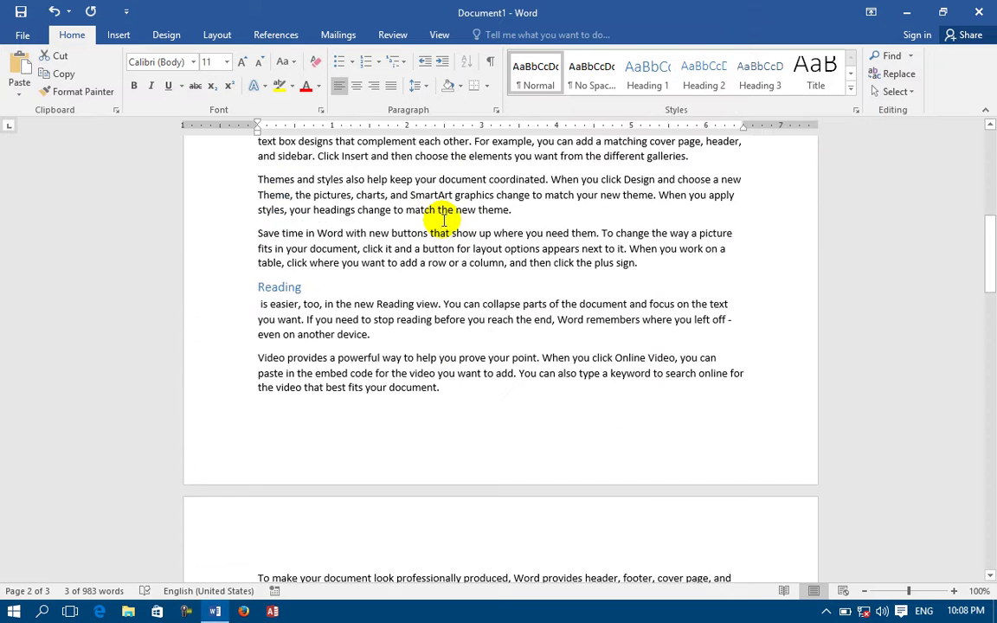
pyautogui.scroll(5, 444, 220)
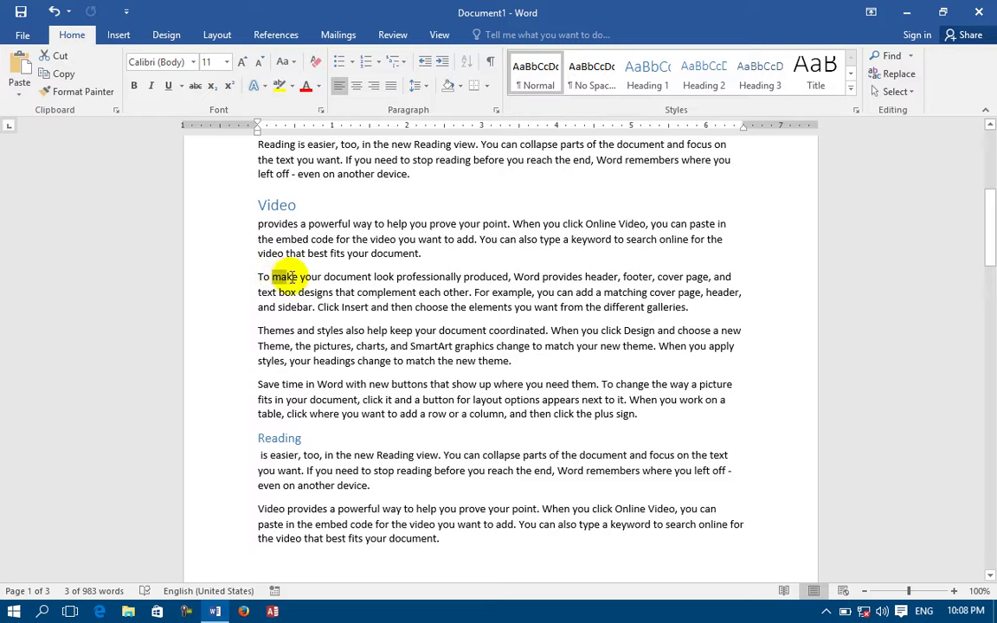
pyautogui.moveTo(299, 277); pyautogui.dragTo(299, 279)
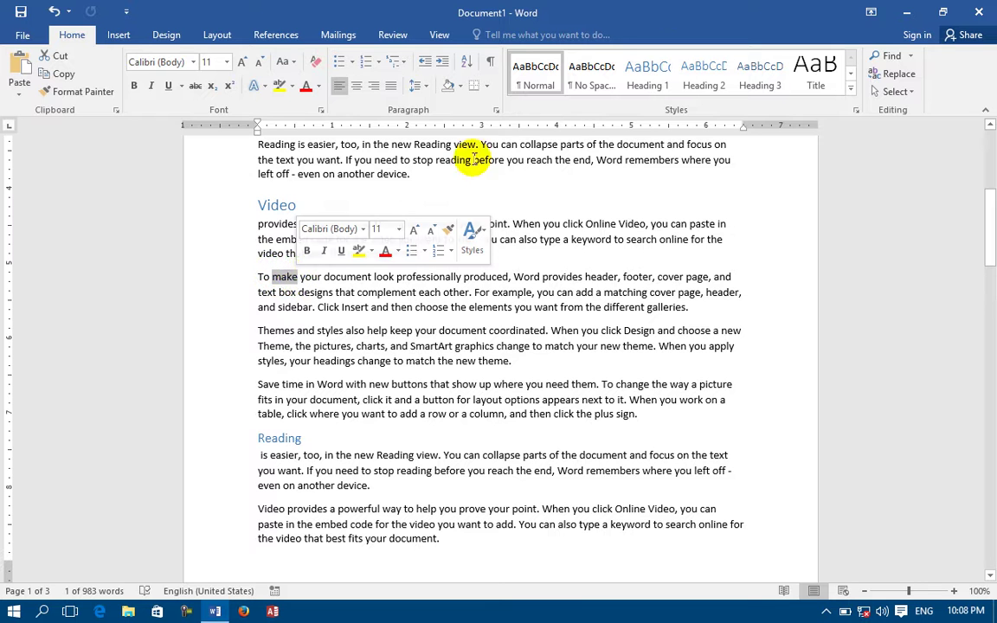
pyautogui.click(910, 55)
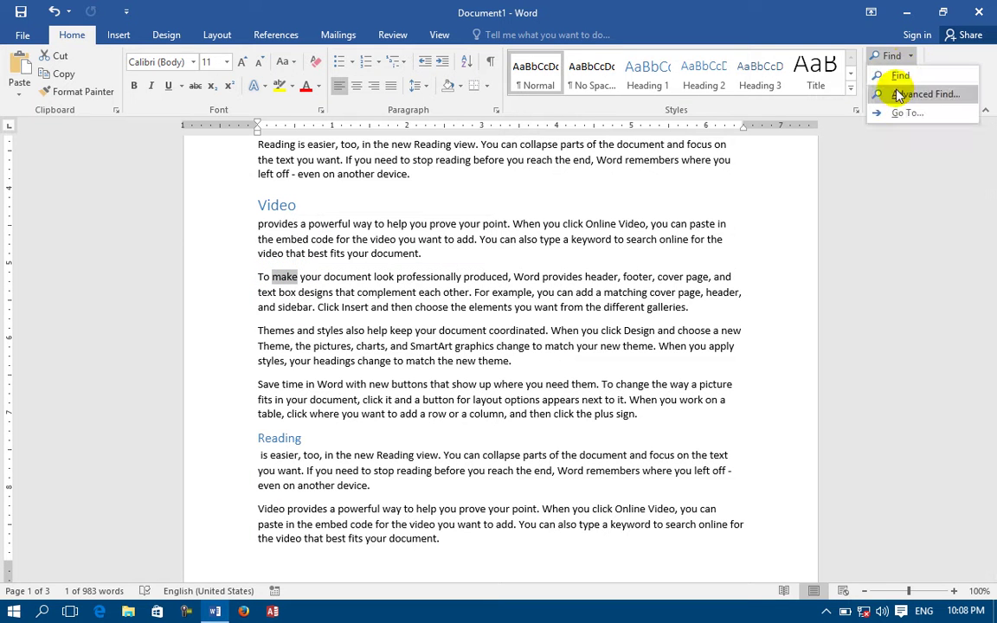
pyautogui.click(896, 93)
pyautogui.click(509, 60)
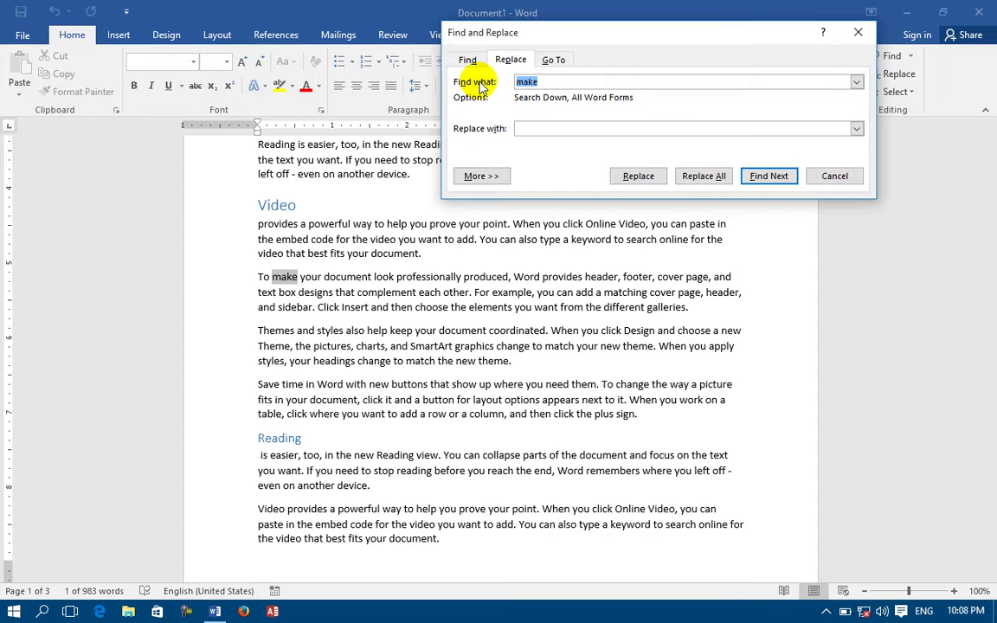
pyautogui.write('ma')
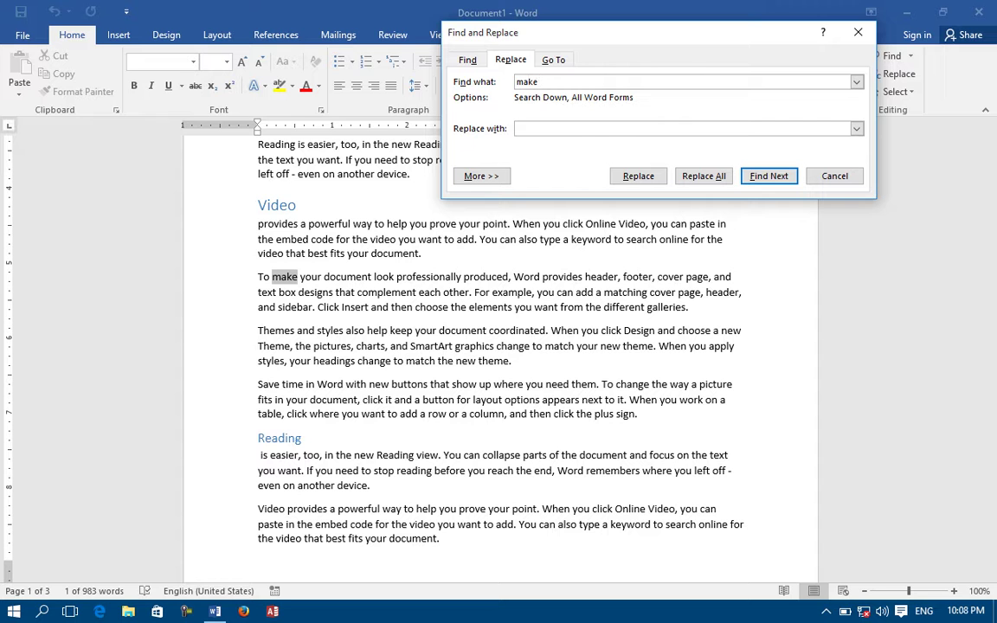
# Set the replacement text to "made" and replace the selected "make" on page 1.
pyautogui.click(531, 131)
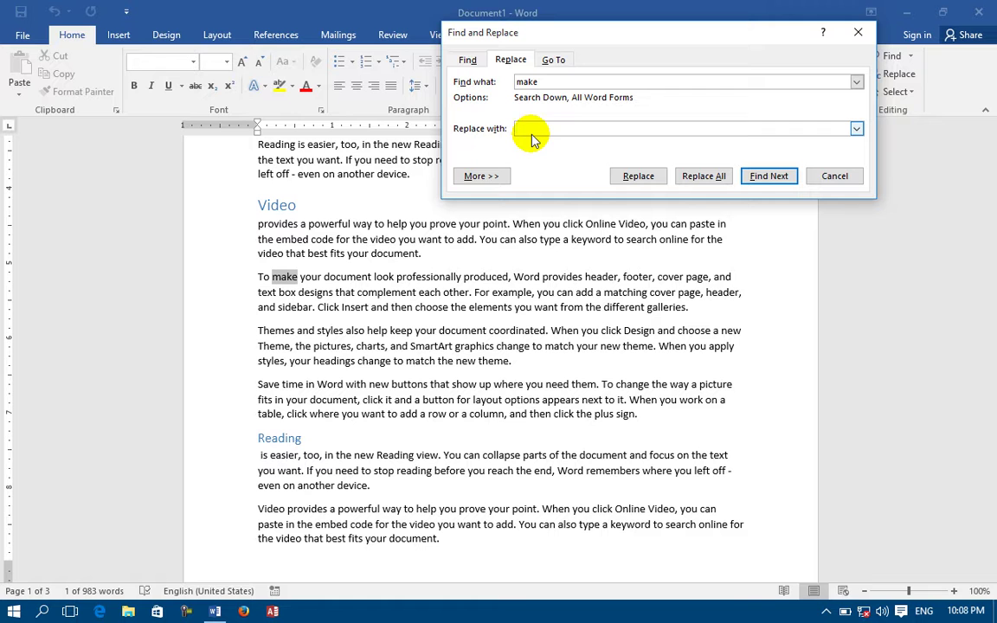
pyautogui.write('made')
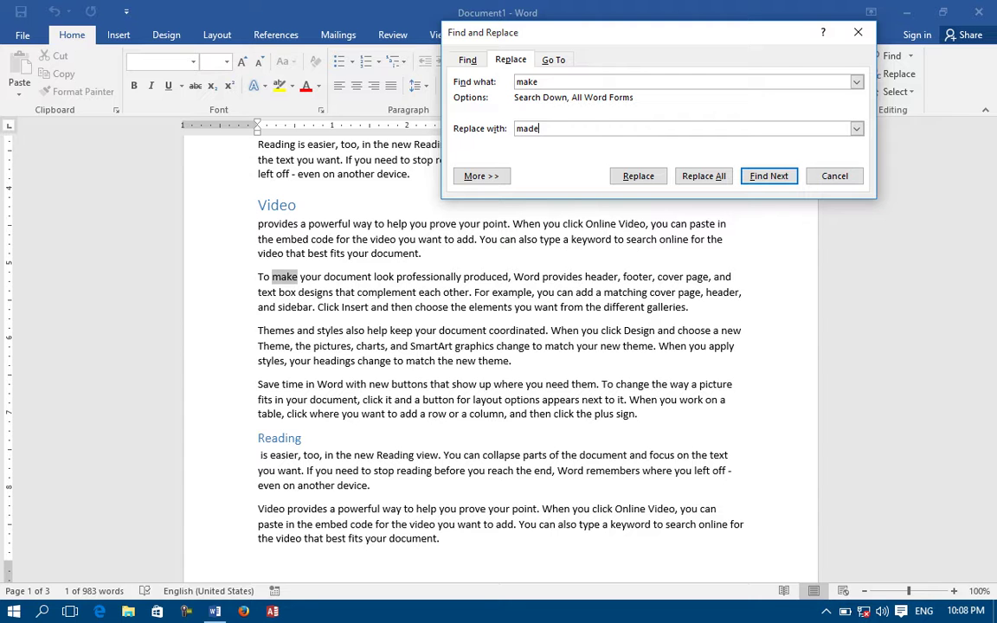
pyautogui.click(640, 177)
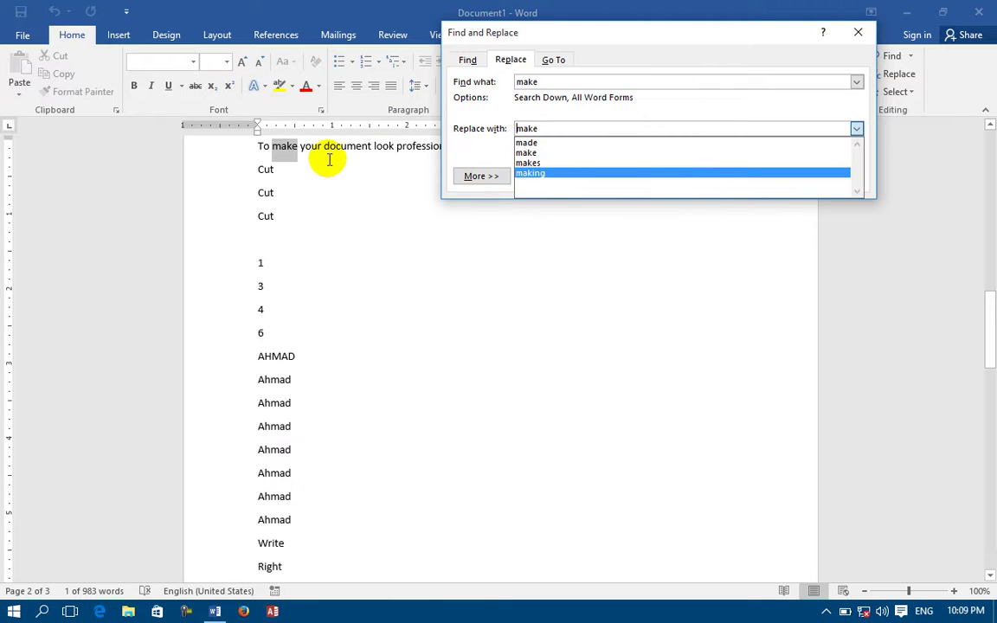
# Replace "make" with the word form "made" in the page 2 line above the "Cut" lines.
pyautogui.click(530, 142)
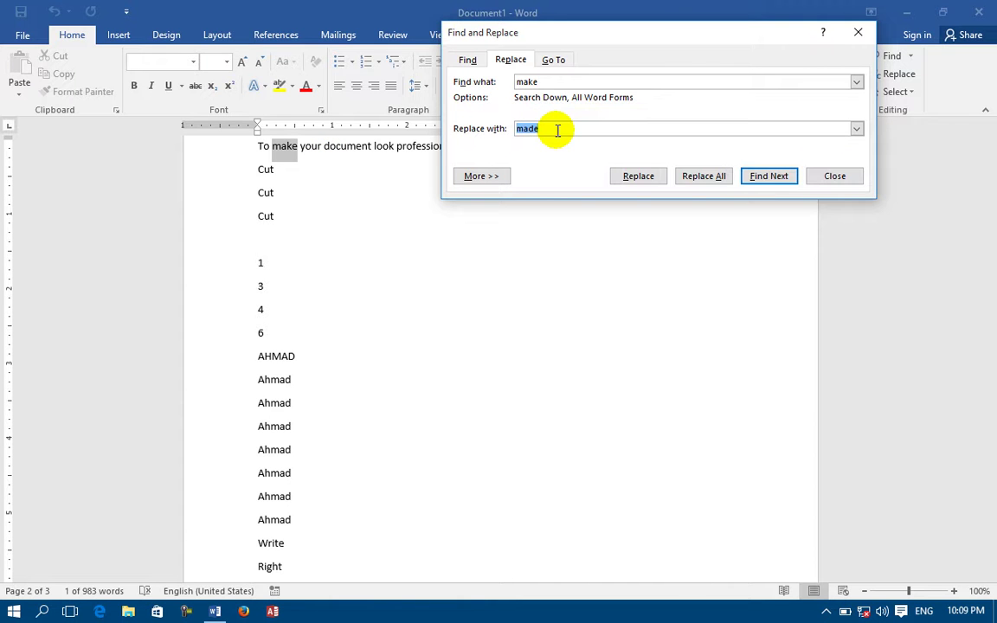
pyautogui.write('ma')
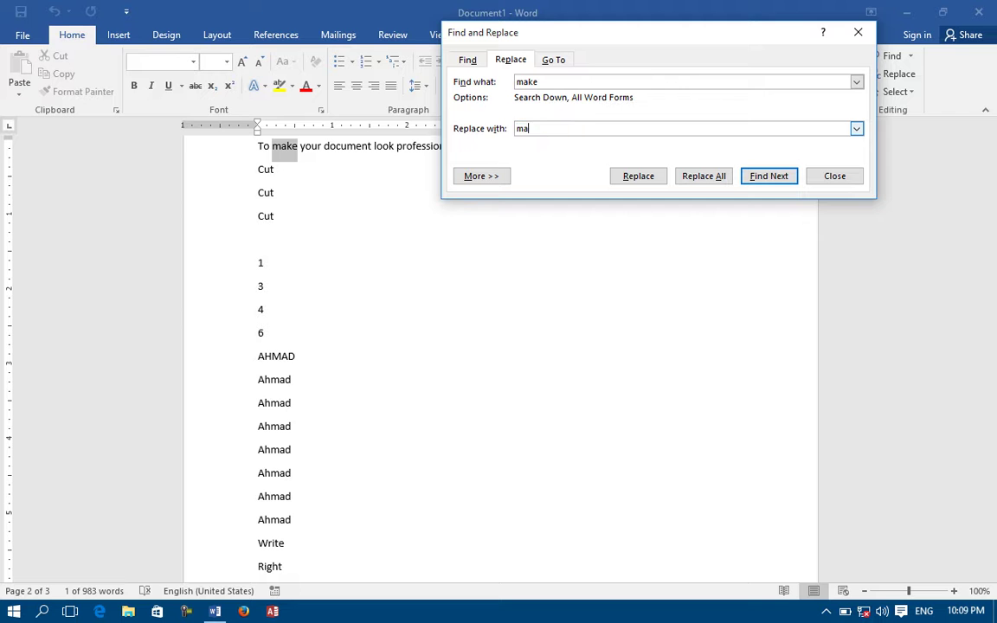
pyautogui.write('de')
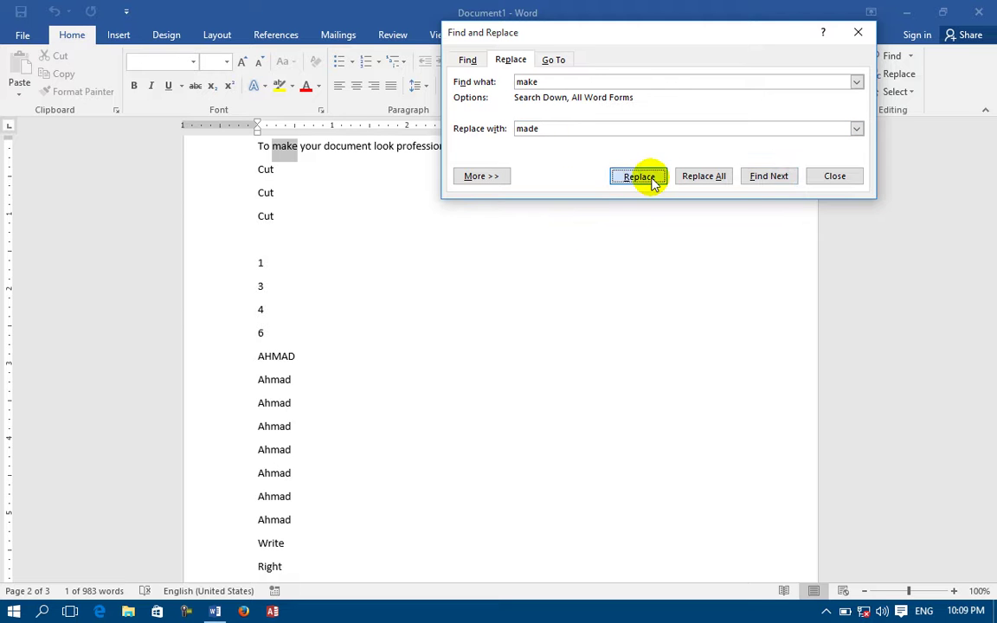
pyautogui.click(653, 181)
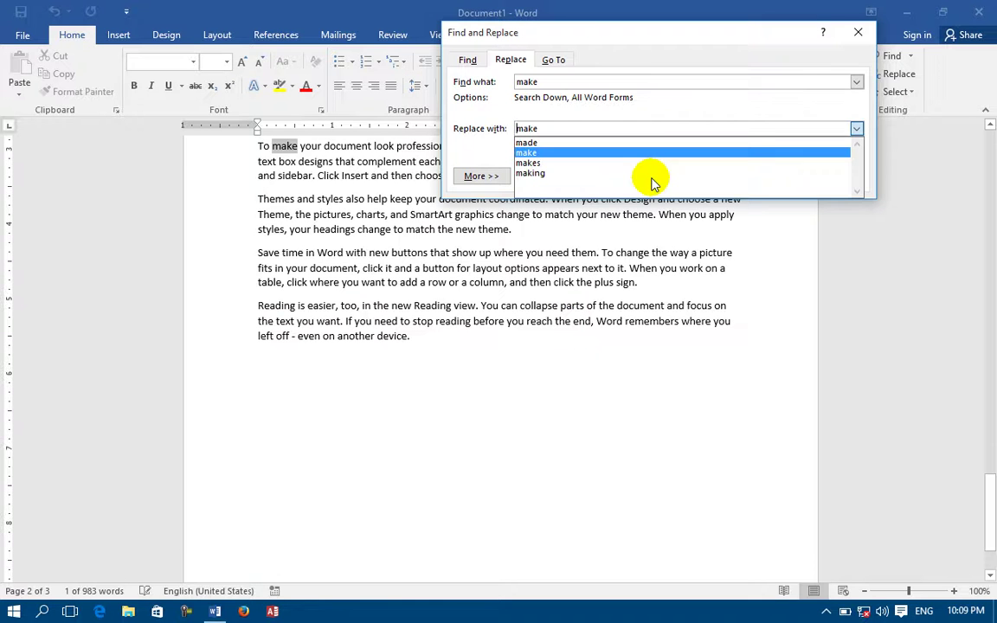
# Replace "make" with the word form "made" on page 3 and continue the search from the beginning of the document.
pyautogui.click(552, 144)
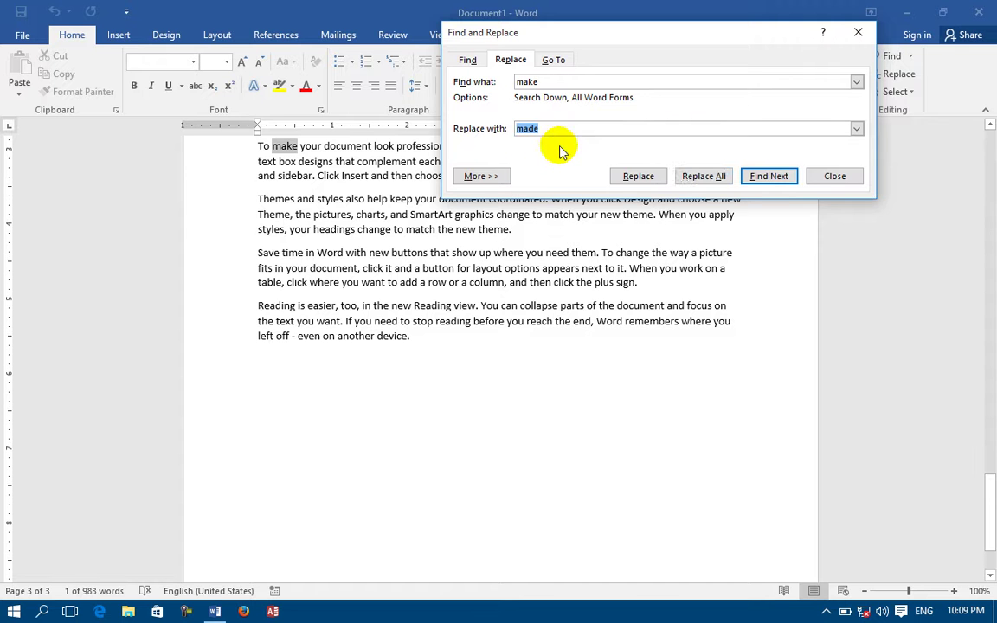
pyautogui.click(655, 180)
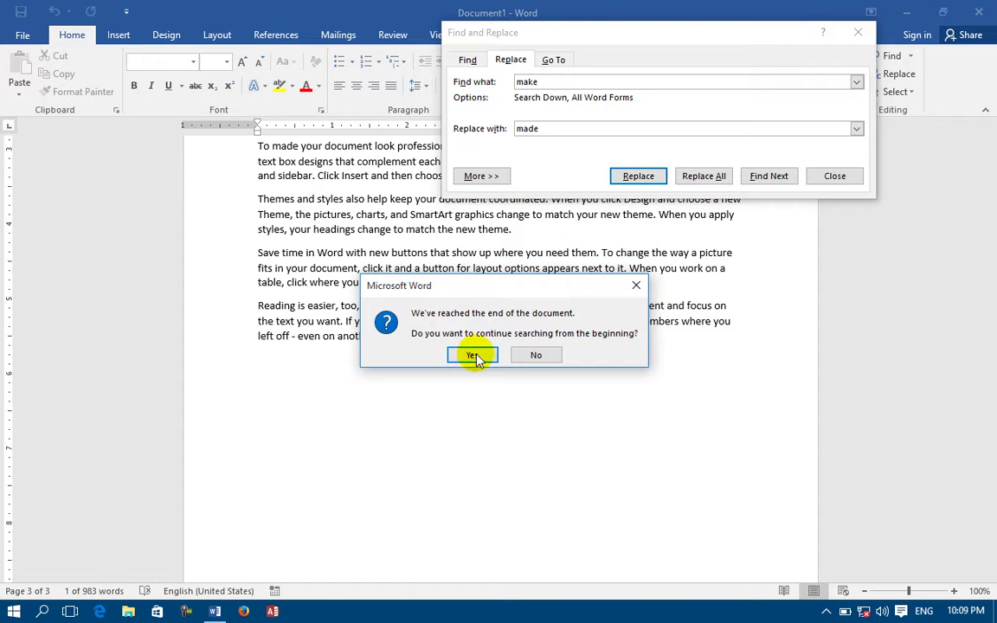
pyautogui.click(473, 354)
# Choose the word form "make" as the replacement and replace all matches throughout the document, continuing from the beginning.
pyautogui.click(584, 154)
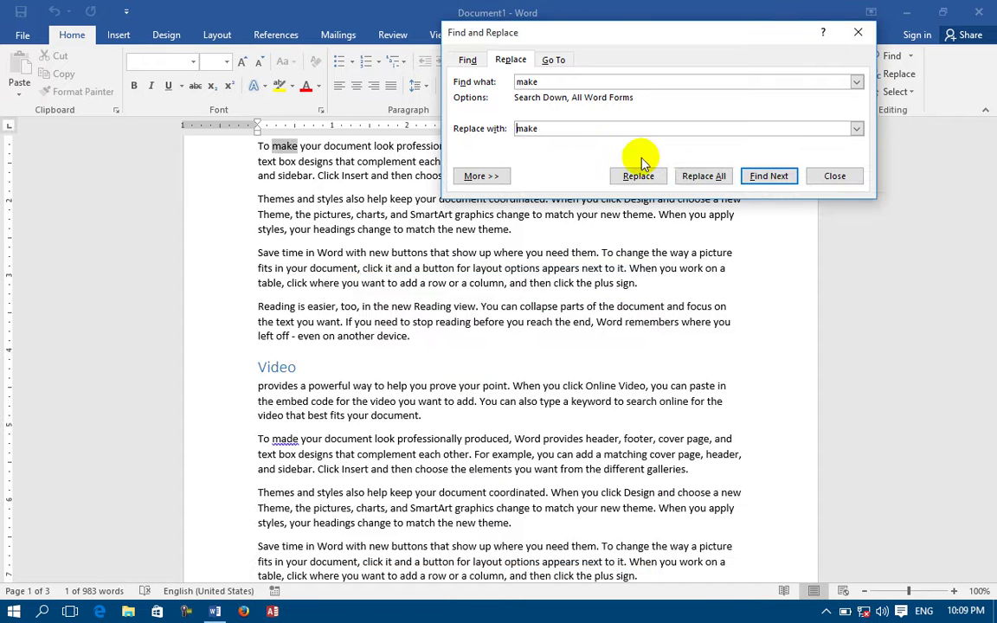
pyautogui.click(705, 177)
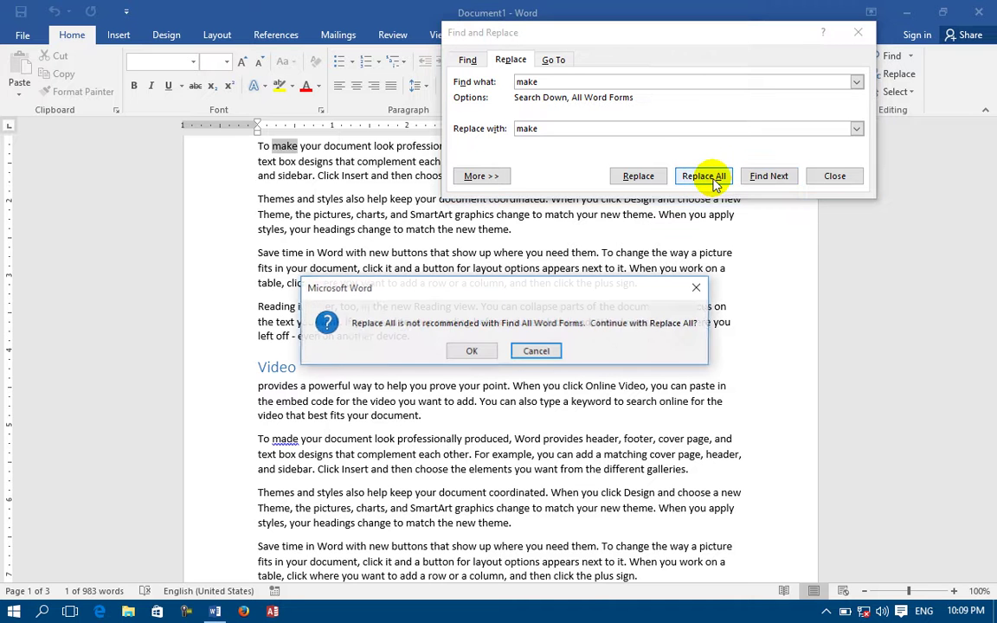
pyautogui.click(492, 358)
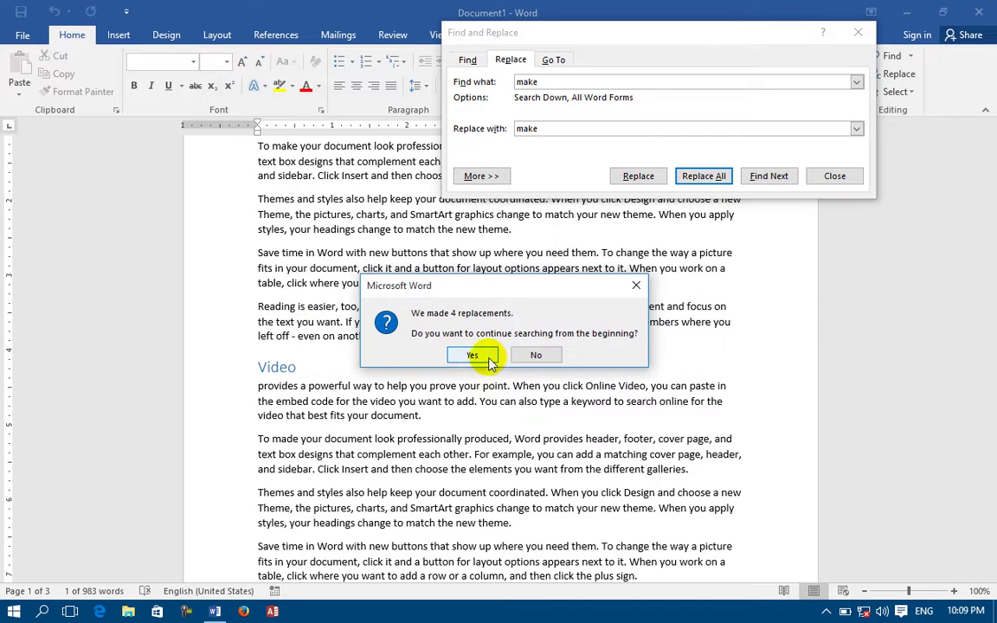
pyautogui.click(474, 360)
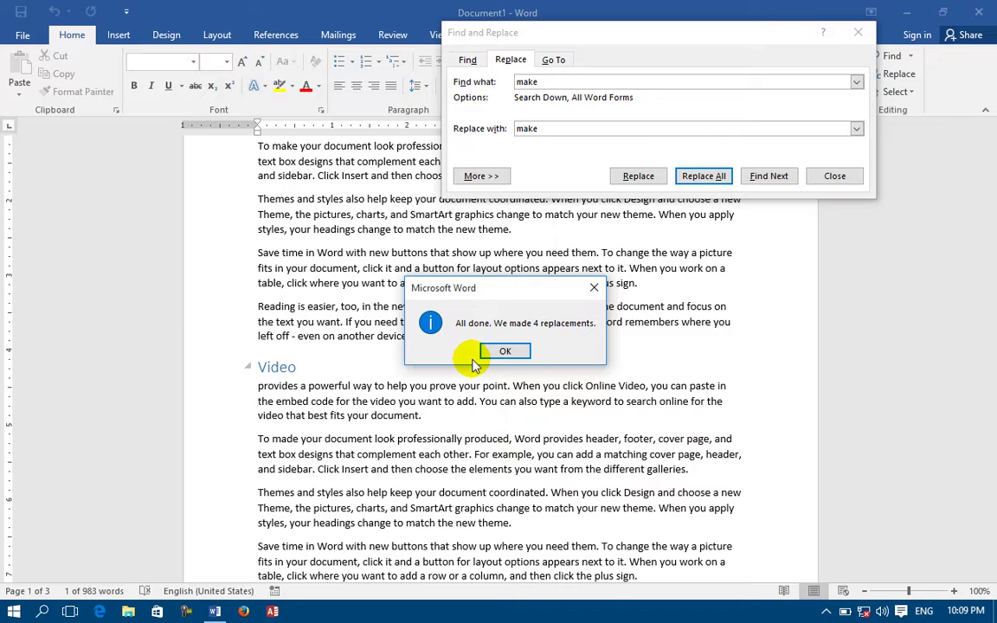
pyautogui.click(506, 352)
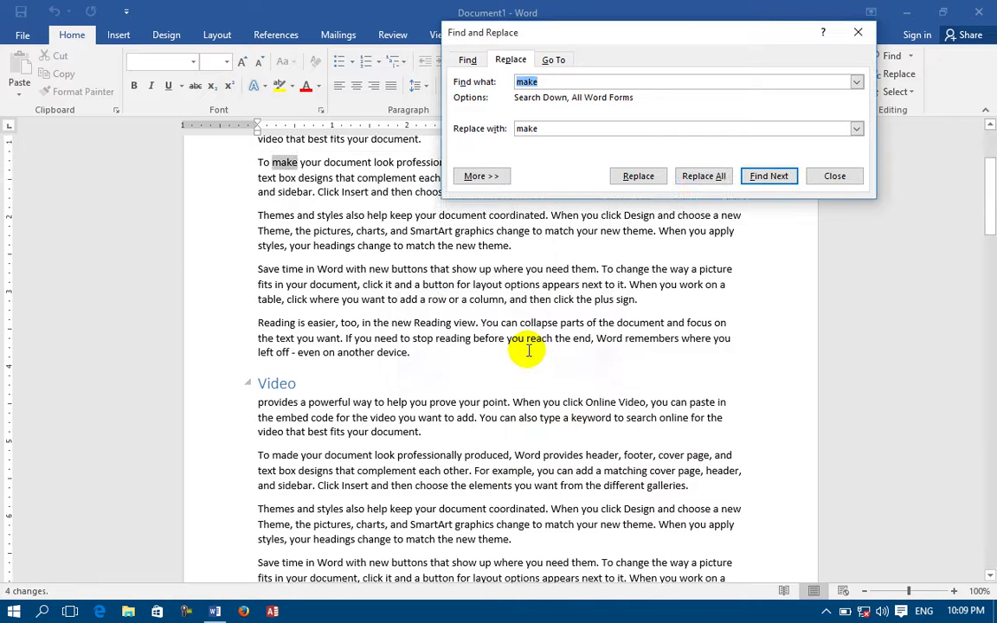
# Choose "making" as the replacement for all word forms of "make" and replace every match throughout the document.
pyautogui.scroll(3, 256, 163)
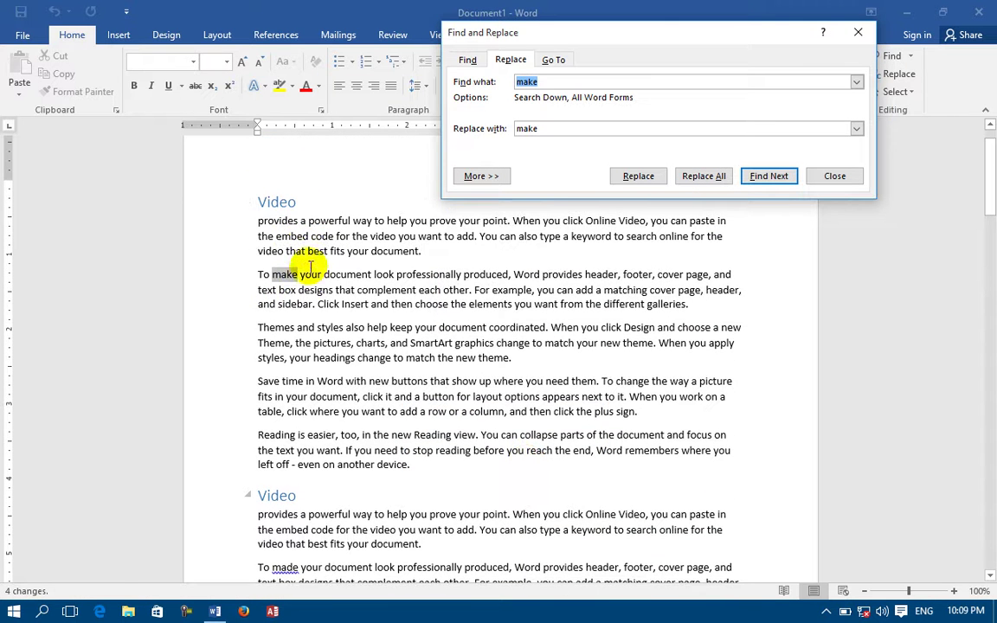
pyautogui.doubleClick(294, 275)
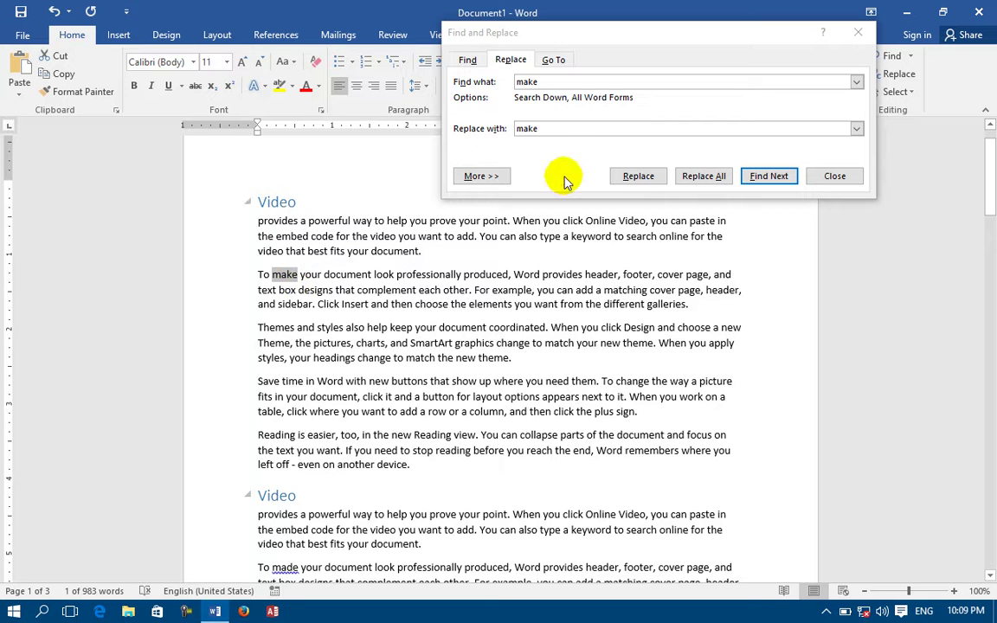
pyautogui.click(467, 129)
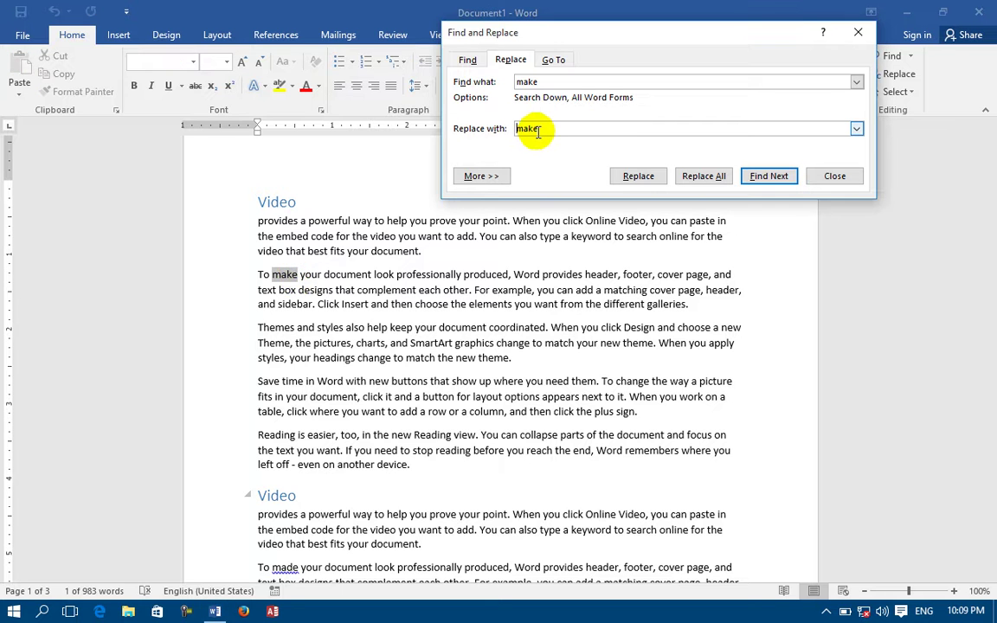
pyautogui.click(856, 128)
pyautogui.click(566, 176)
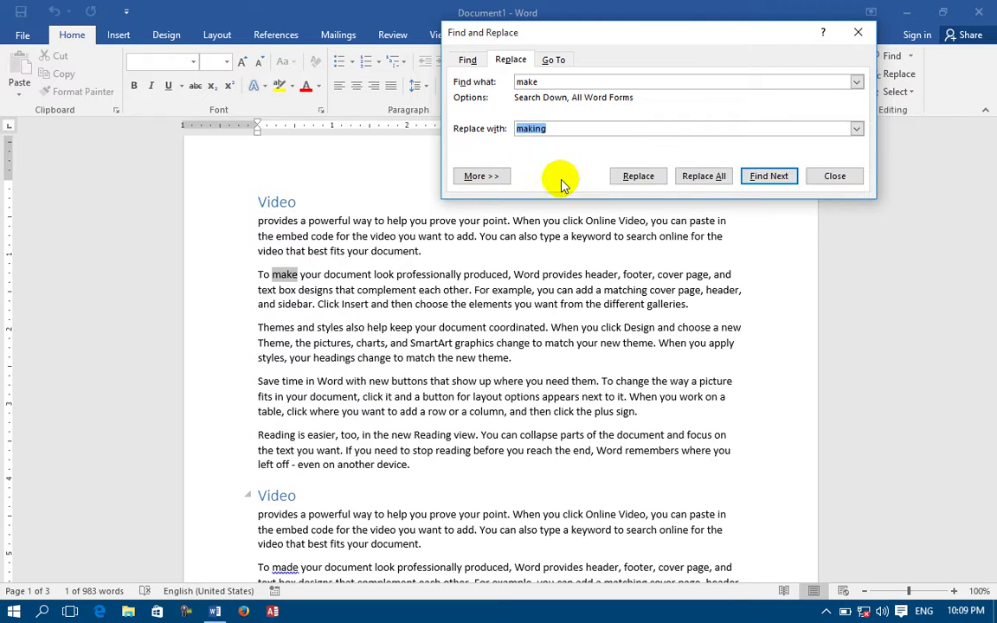
pyautogui.click(690, 177)
pyautogui.click(472, 350)
pyautogui.click(475, 351)
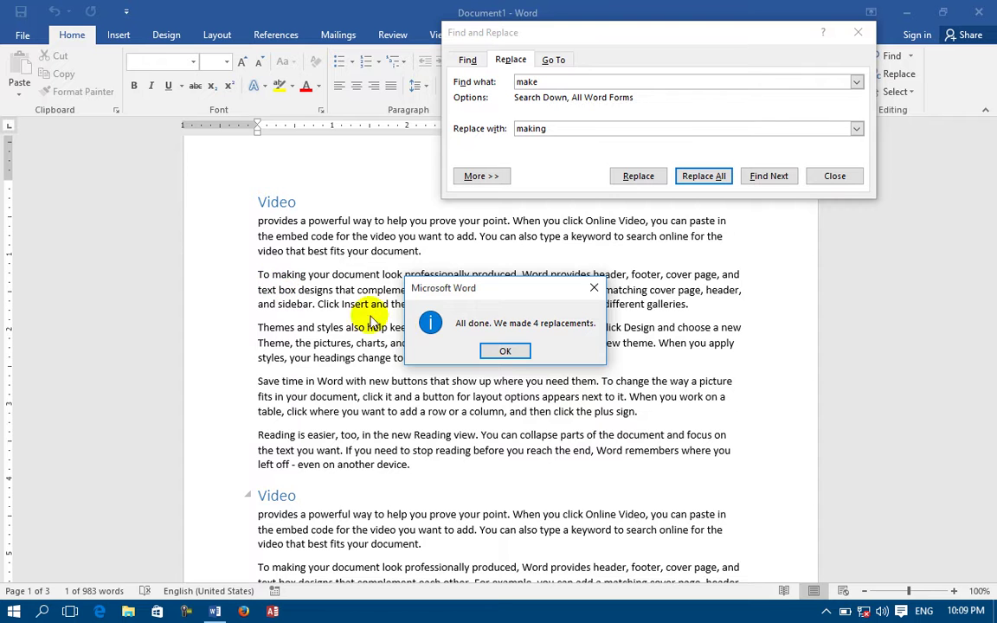
pyautogui.click(504, 349)
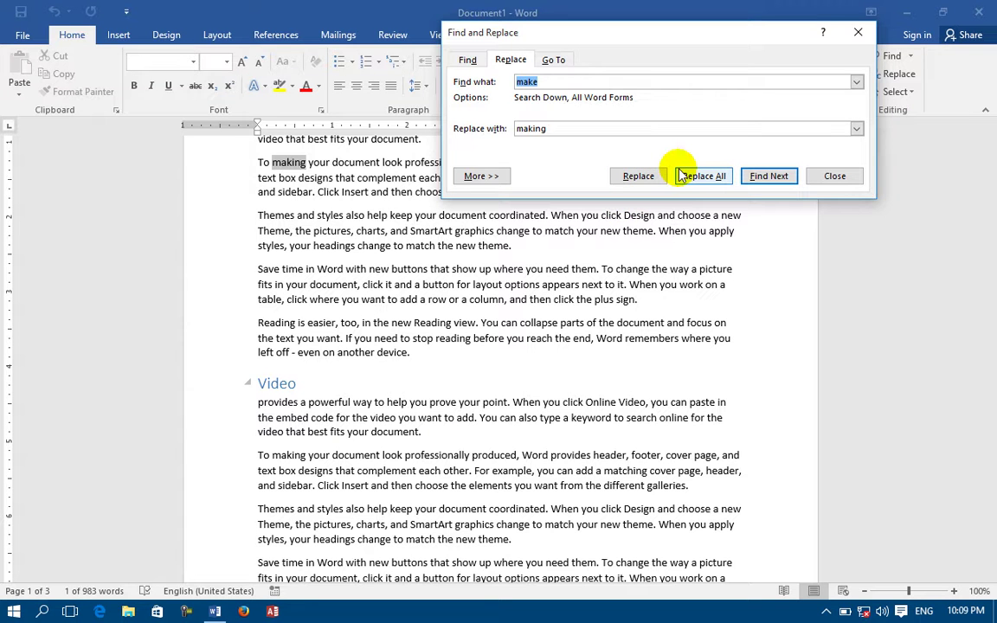
# Review the additional Replace search options and the Go To settings, and close Find and Replace.
pyautogui.click(478, 176)
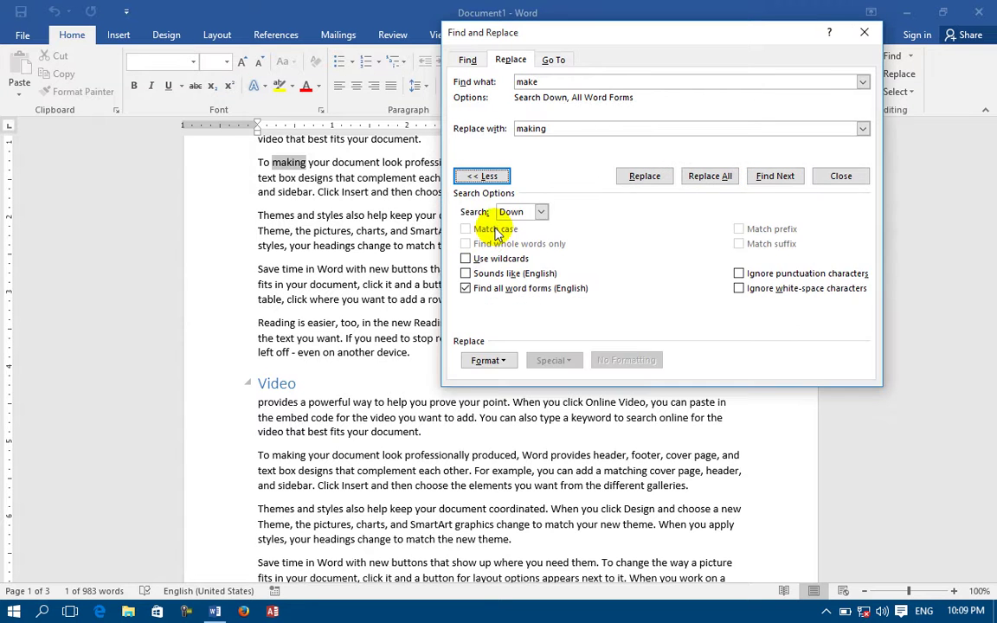
pyautogui.click(482, 177)
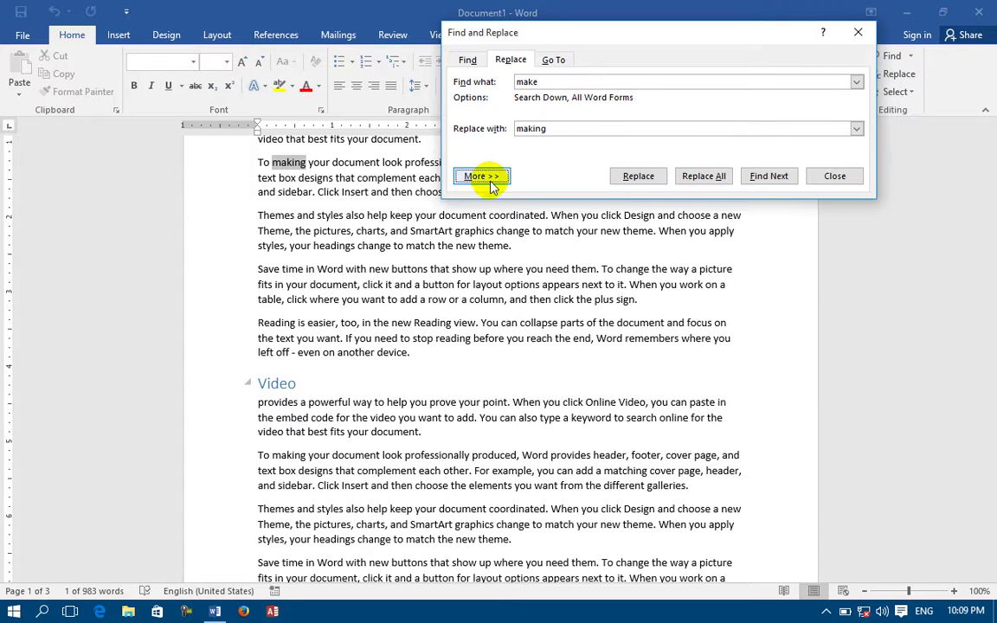
pyautogui.click(554, 60)
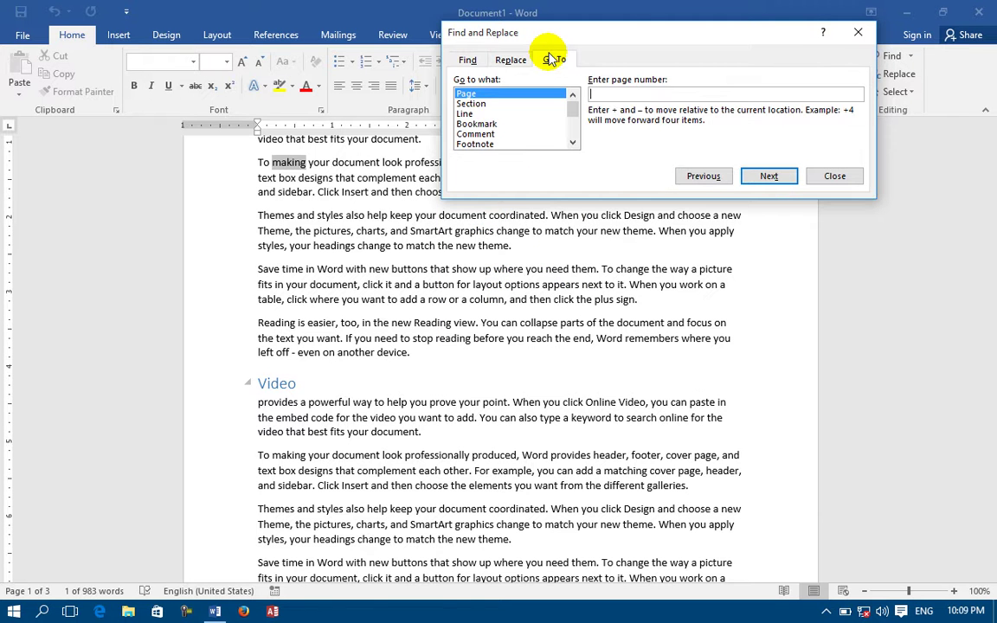
pyautogui.click(829, 178)
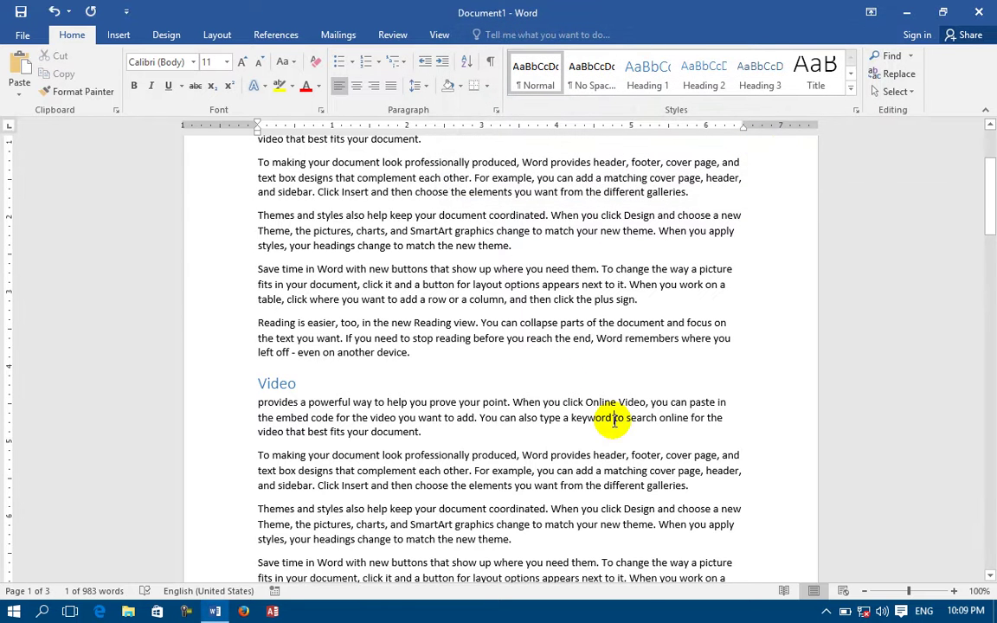
# Copy the whole document and paste it repeatedly at the end to lengthen the document to 19 pages.
pyautogui.click(614, 417)
pyautogui.scroll(-5, 606, 363)
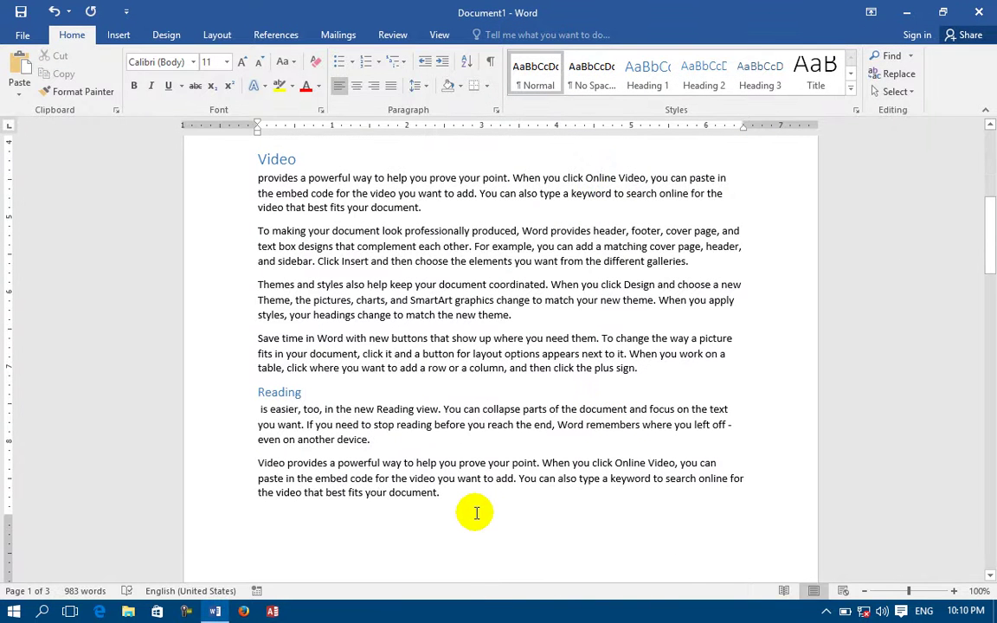
pyautogui.hotkey('ctrl', 'a')
pyautogui.hotkey('ctrl', 's')
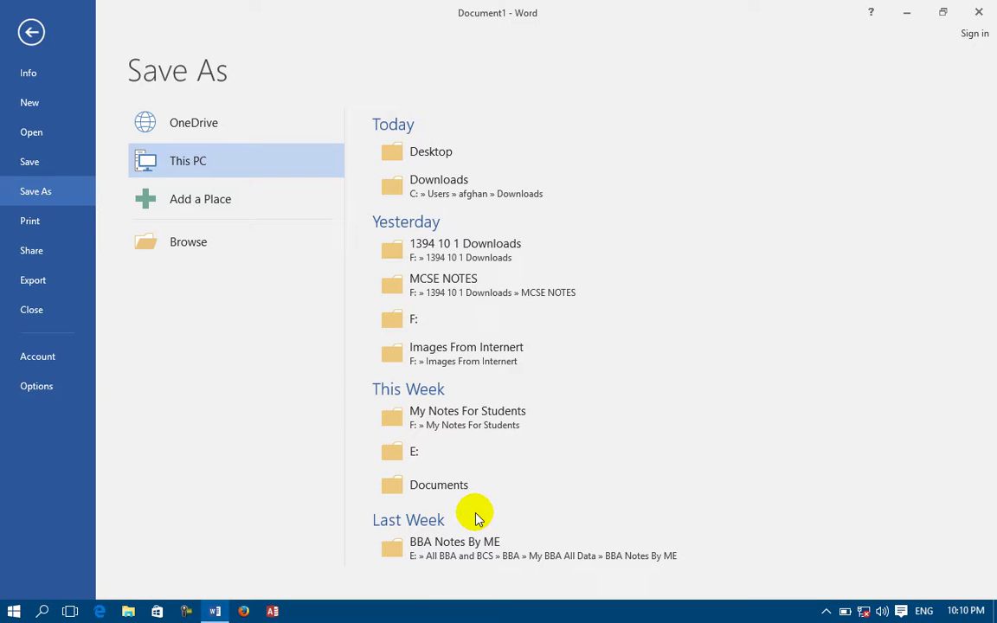
pyautogui.click(31, 32)
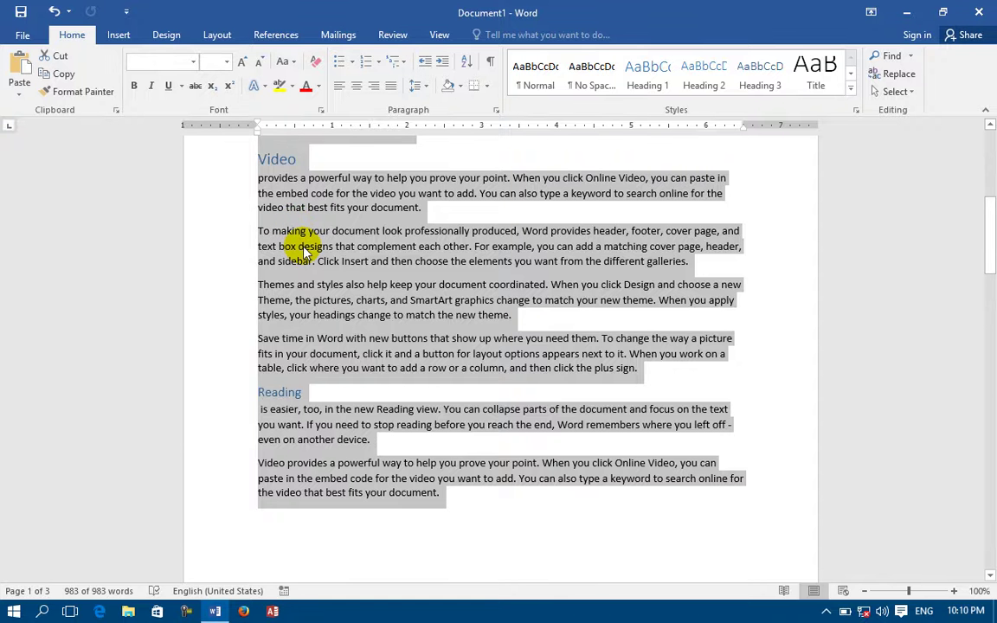
pyautogui.hotkey('ctrl', 'c')
pyautogui.hotkey('ctrl', 'End')
pyautogui.hotkey('ctrl', 'v')
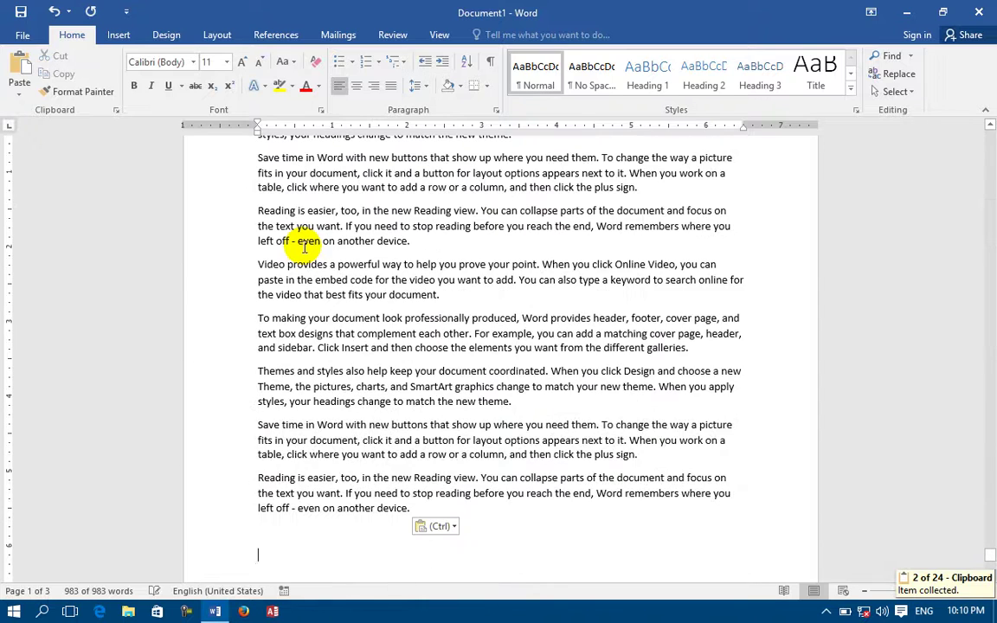
pyautogui.scroll(6, 301, 244)
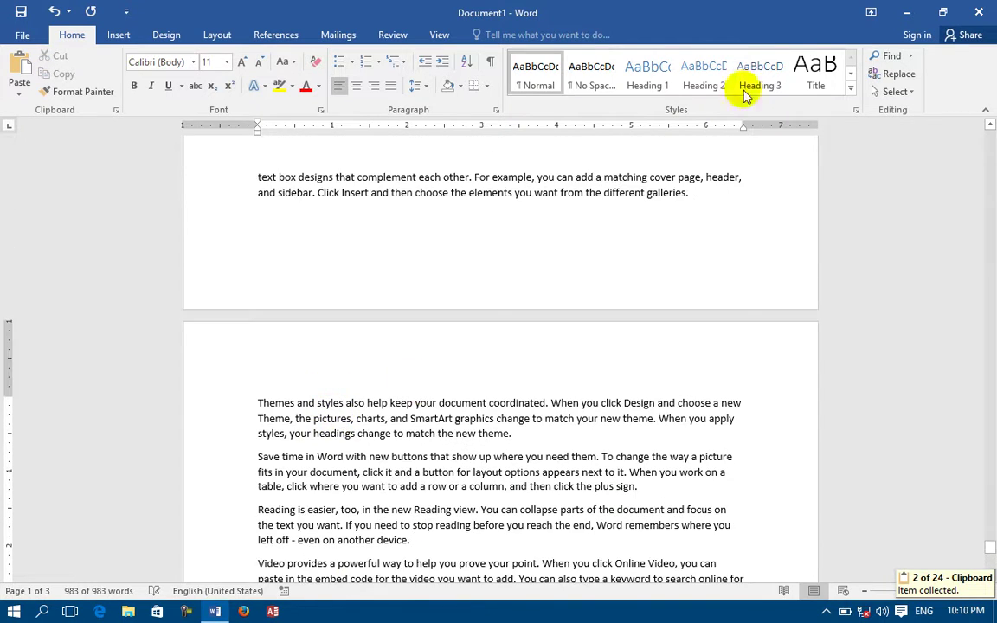
# Use Go To to jump to page 1, and from there to page 10.
pyautogui.click(910, 56)
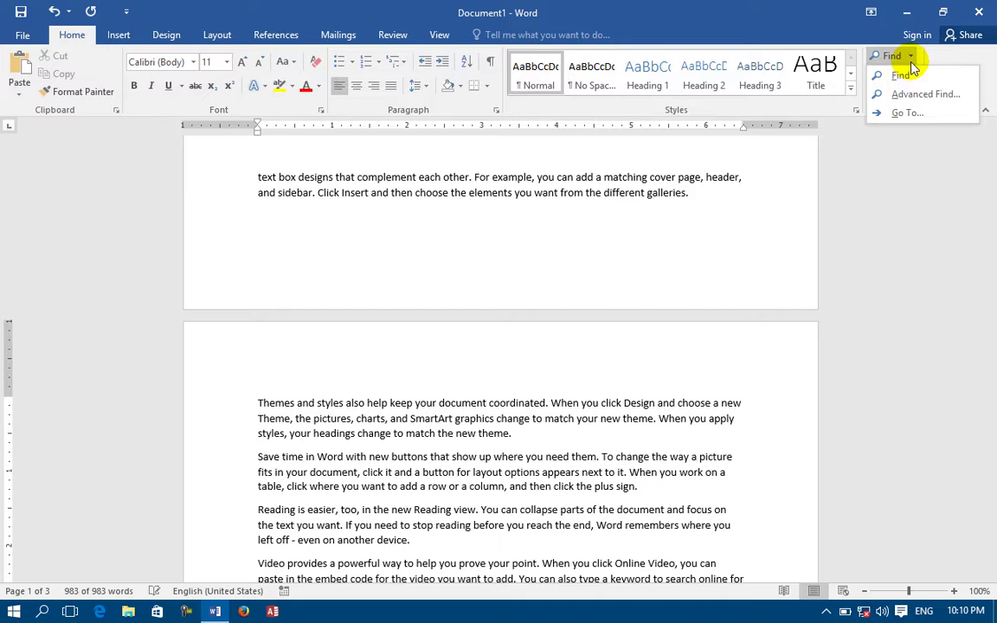
pyautogui.click(891, 113)
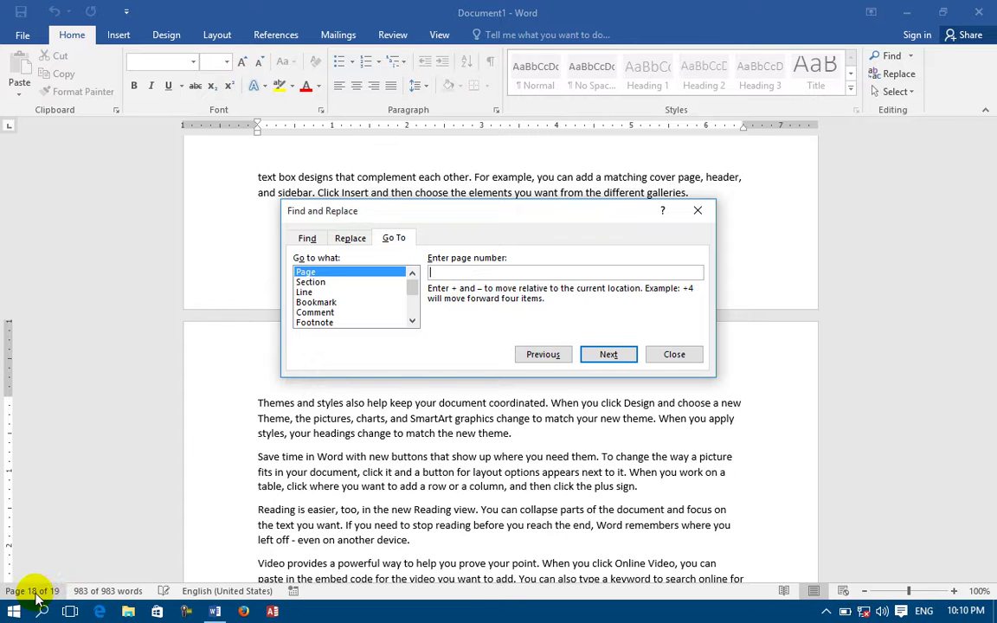
pyautogui.write('1')
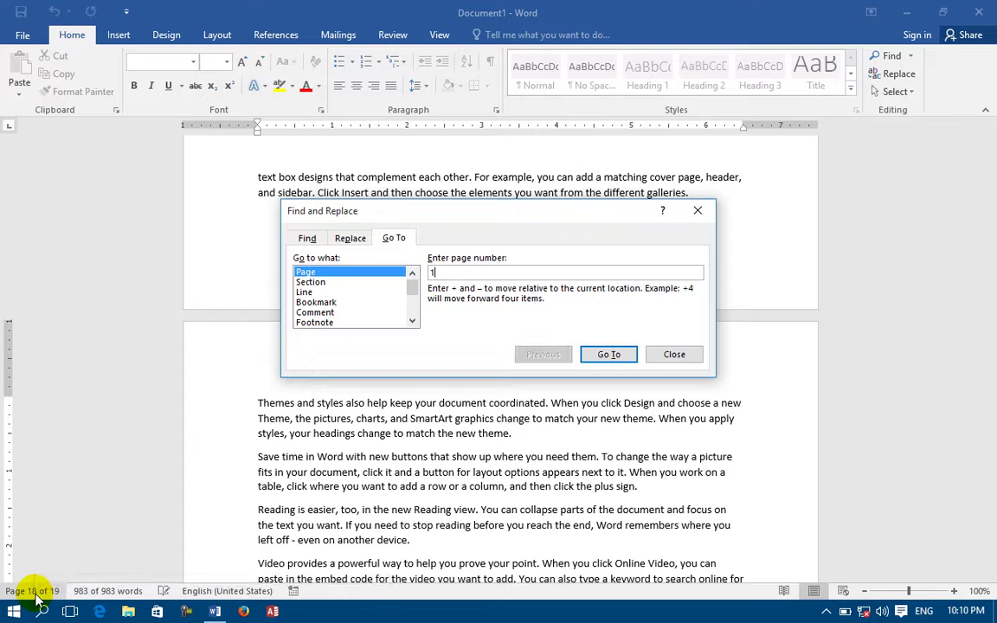
pyautogui.click(615, 356)
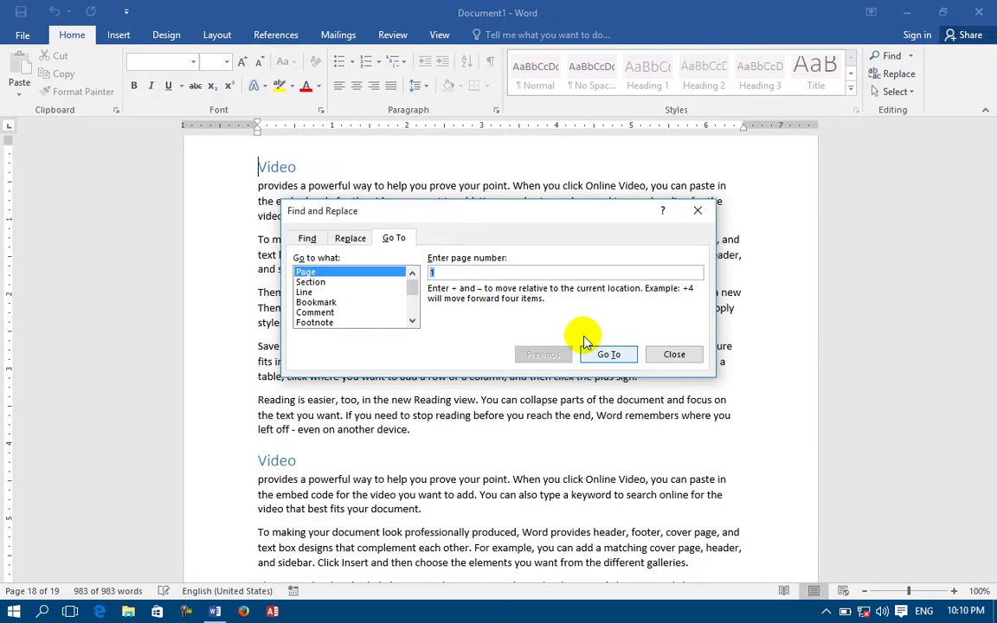
pyautogui.write('10')
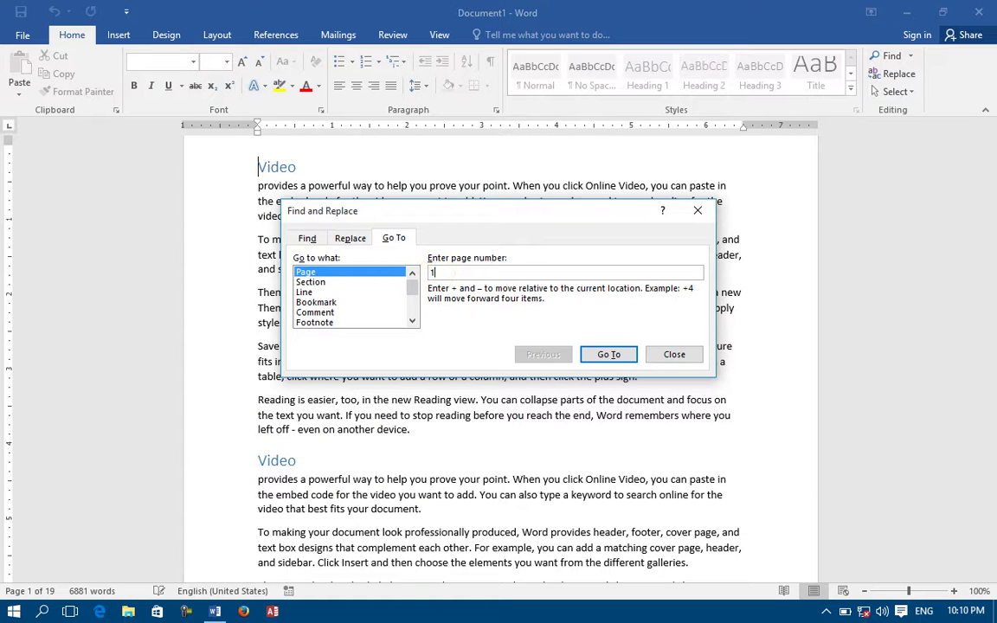
pyautogui.click(625, 356)
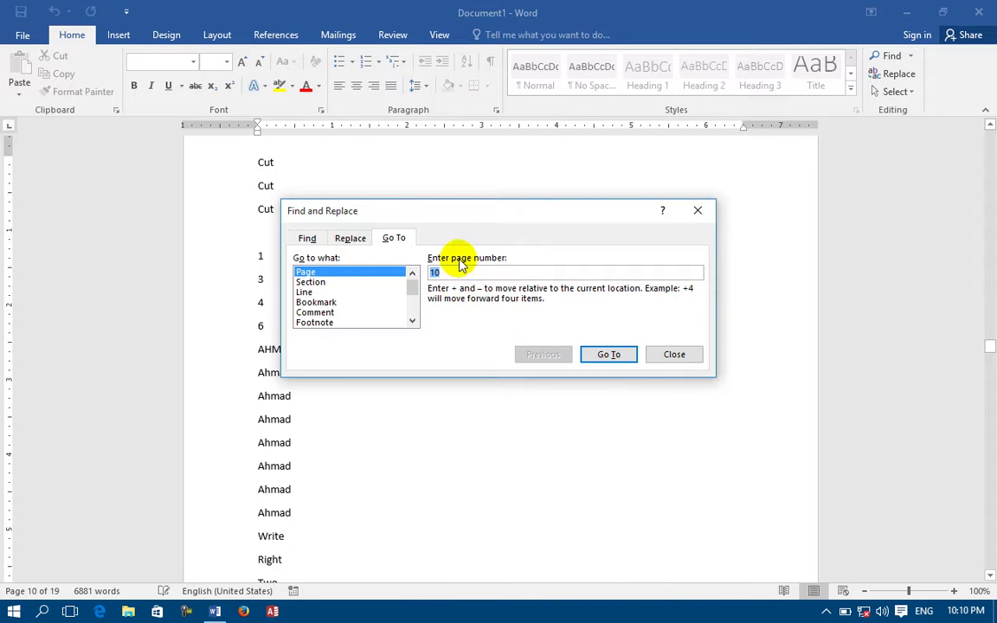
# Step forward through the pages with the relative offset +1, and back to page 12 with -1.
pyautogui.press('BackSpace')
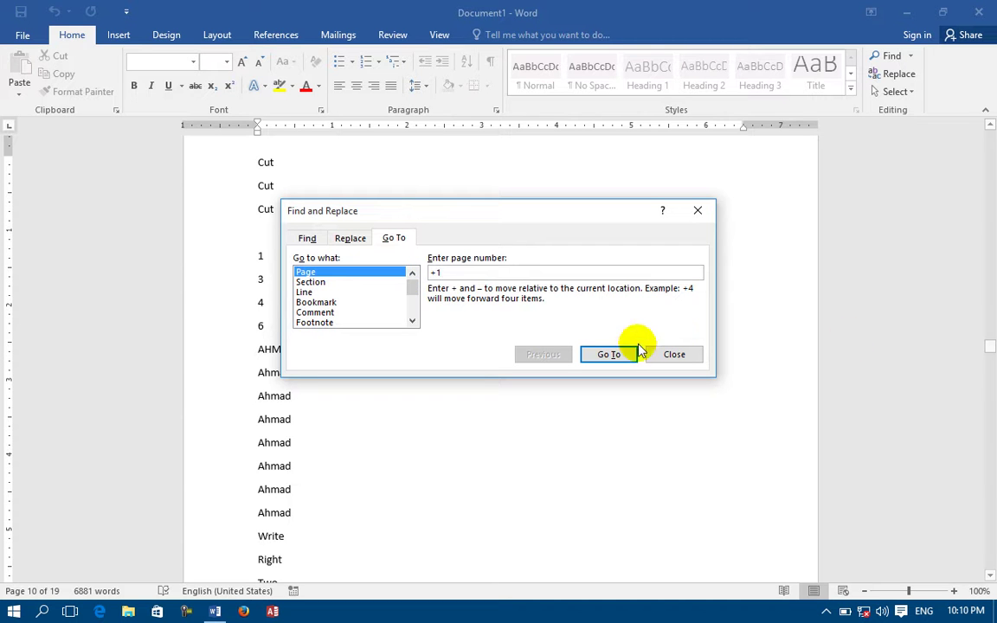
pyautogui.click(608, 354)
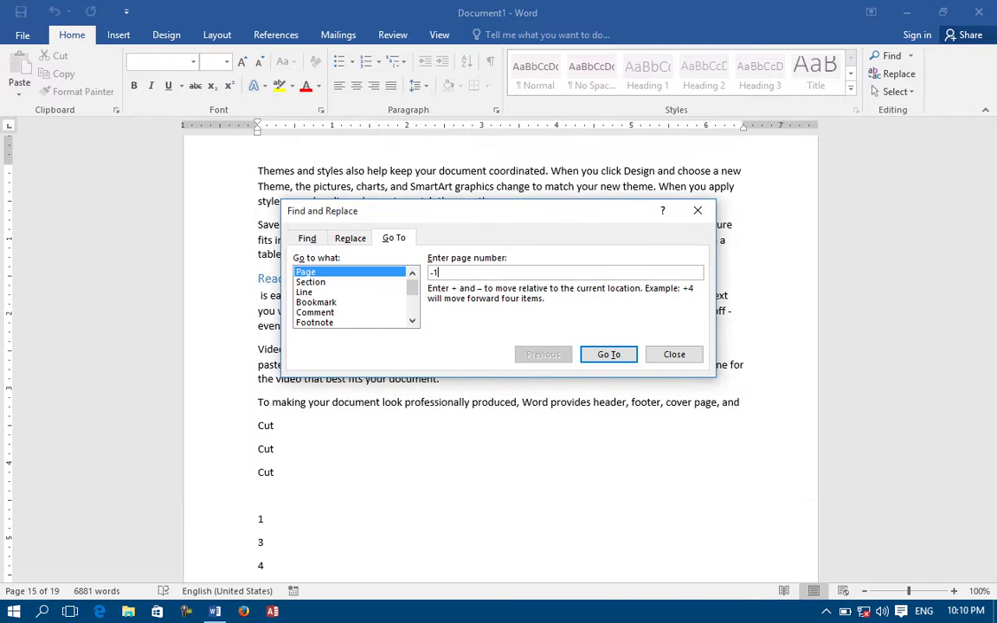
pyautogui.click(611, 357)
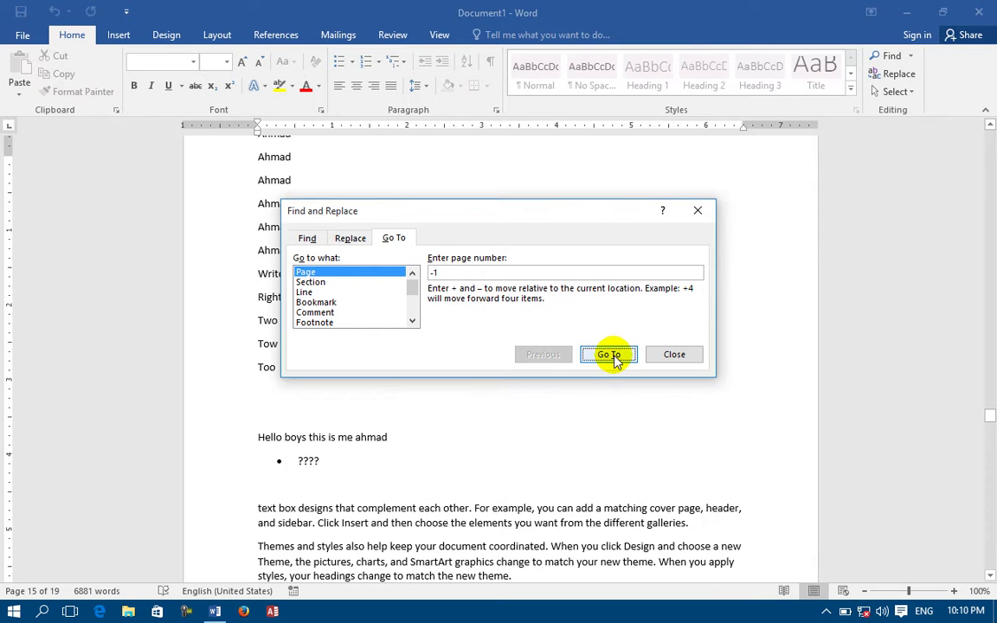
pyautogui.click(611, 356)
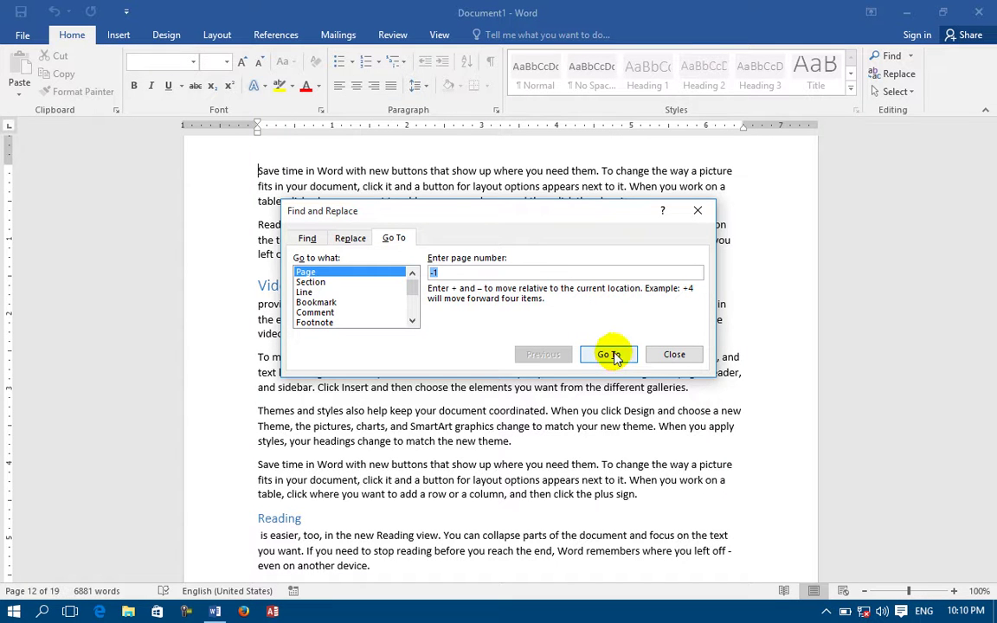
# Set the relative page offset to -5.
pyautogui.click(430, 271)
pyautogui.press('BackSpace')
pyautogui.write('5')
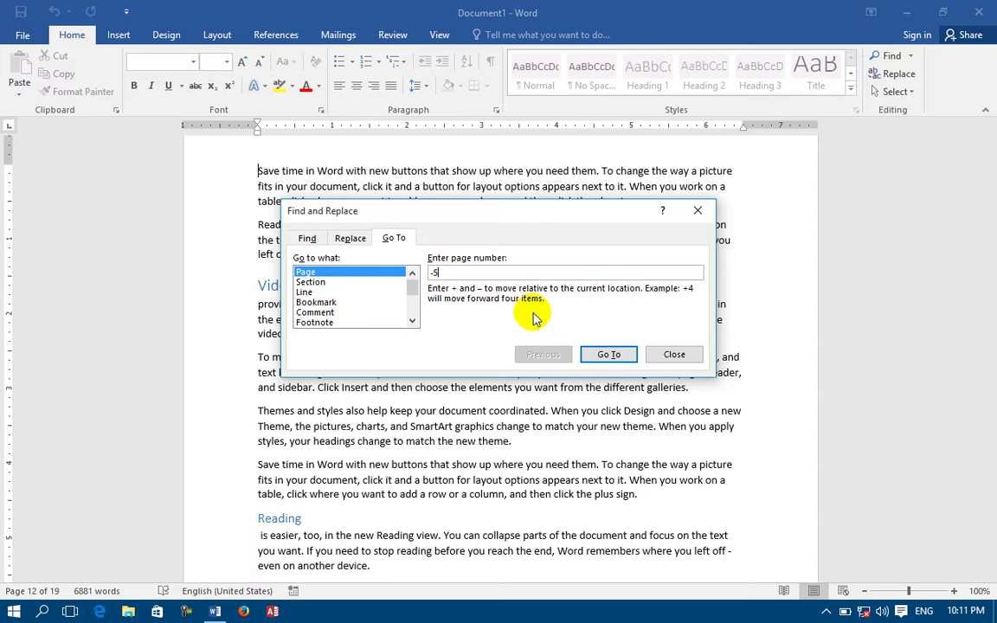
# Change the Go To target from pages to lines and jump to line 5.
pyautogui.click(311, 282)
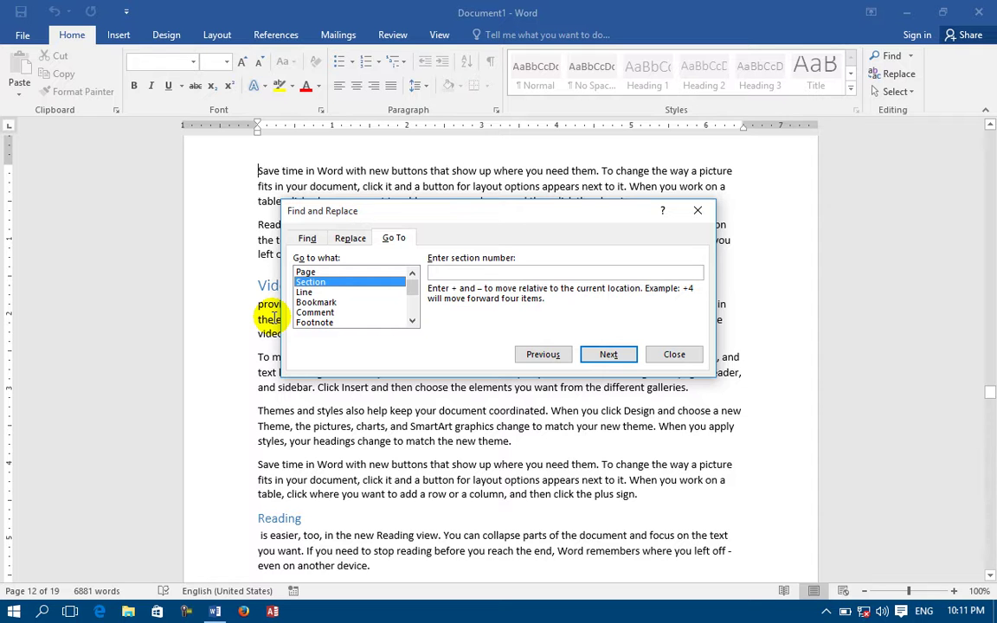
pyautogui.click(305, 292)
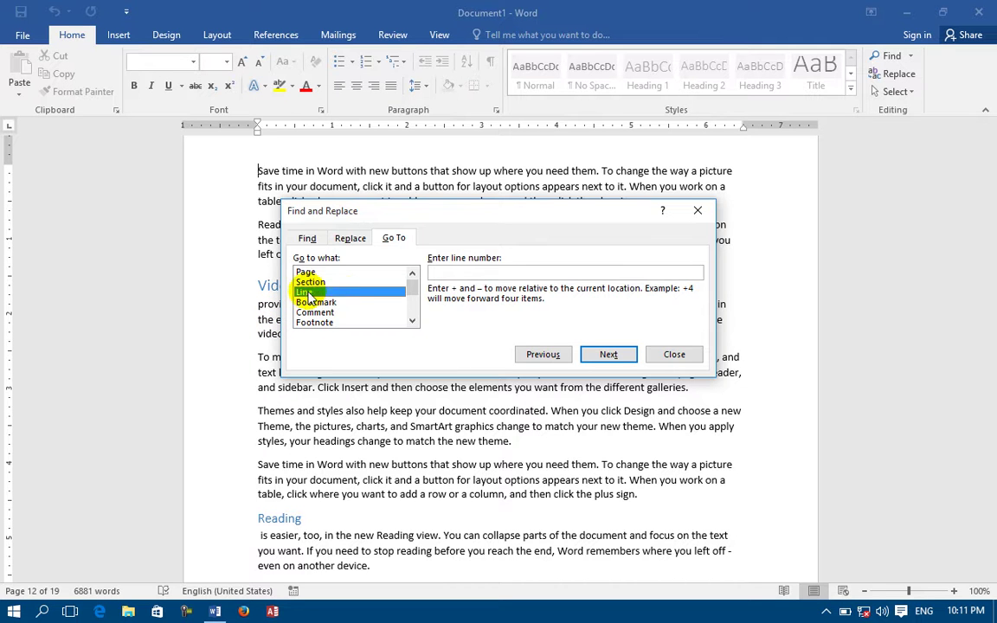
pyautogui.click(497, 276)
pyautogui.write('5')
pyautogui.click(606, 356)
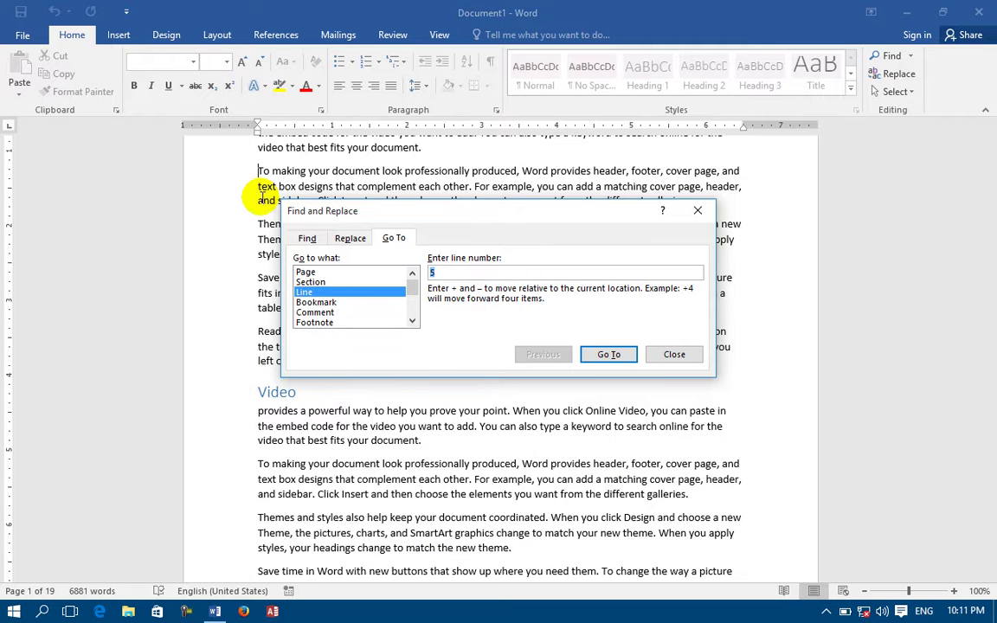
# Place the cursor before "provides" under the first Video heading, go to line 9, and close Find and Replace.
pyautogui.scroll(3, 264, 199)
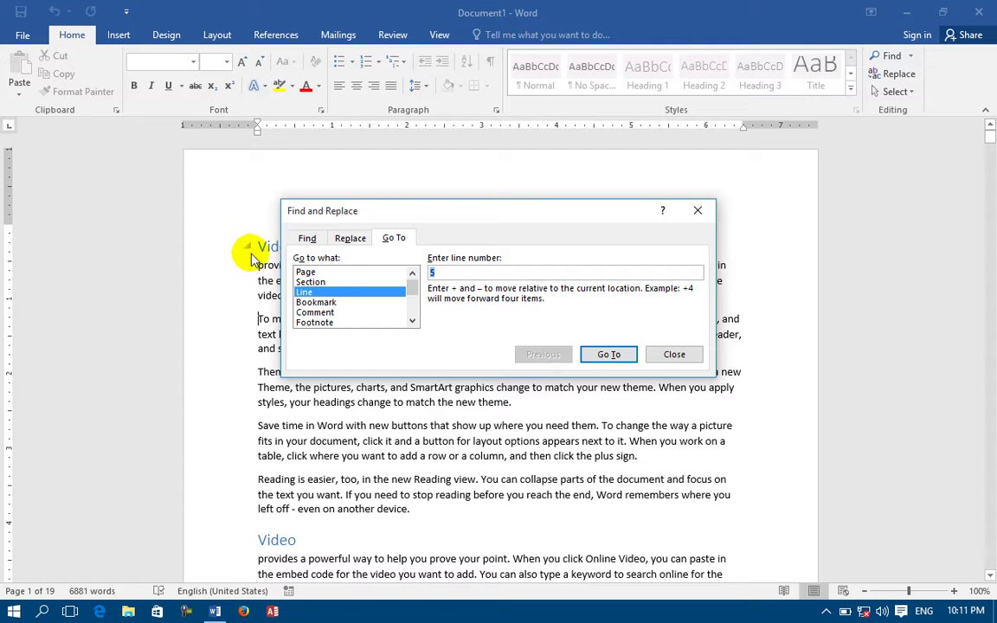
pyautogui.click(256, 264)
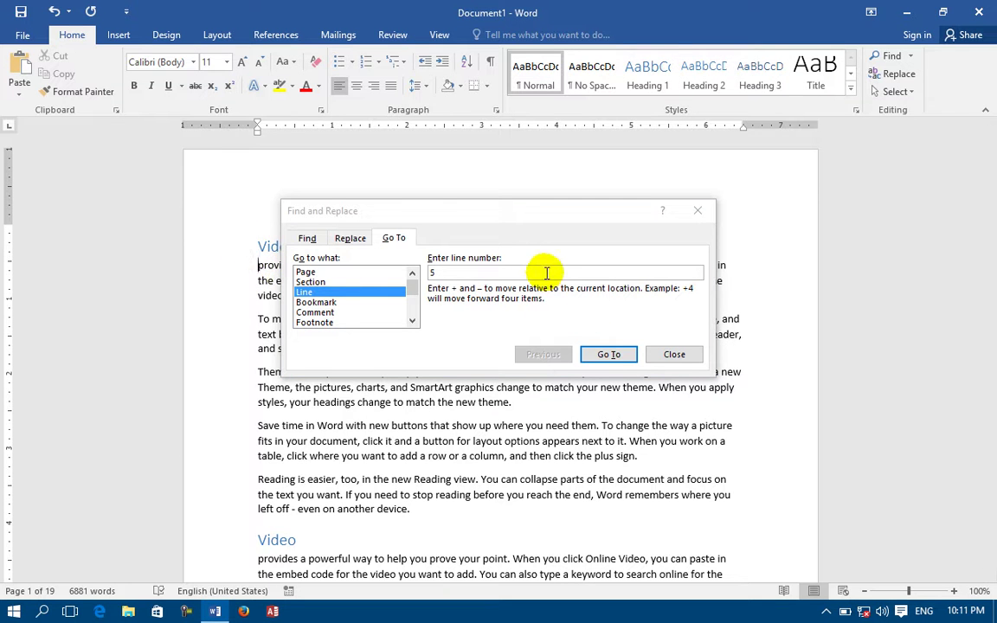
pyautogui.click(508, 272)
pyautogui.write('9')
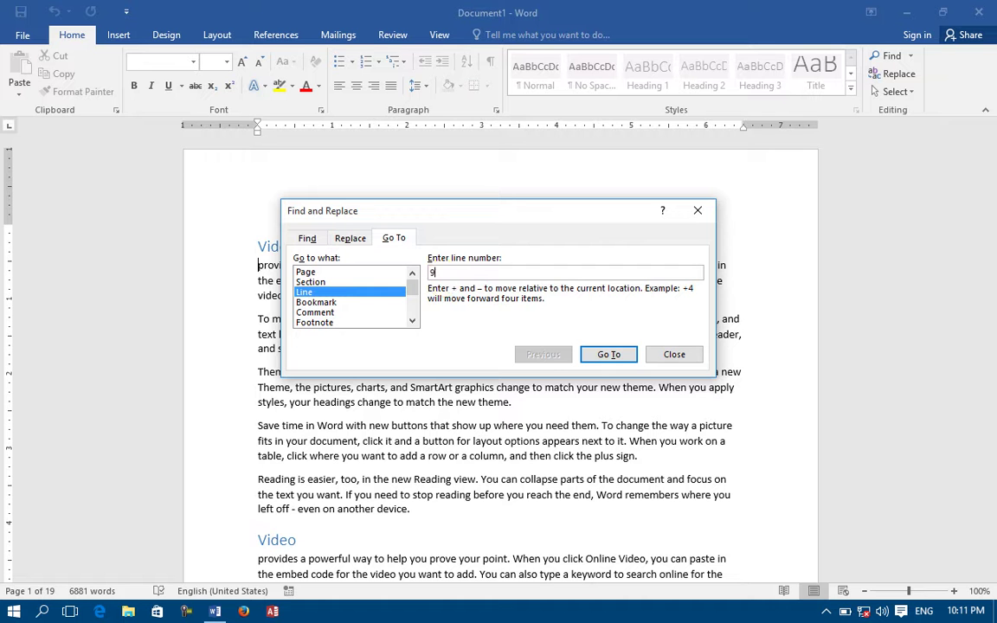
pyautogui.click(610, 358)
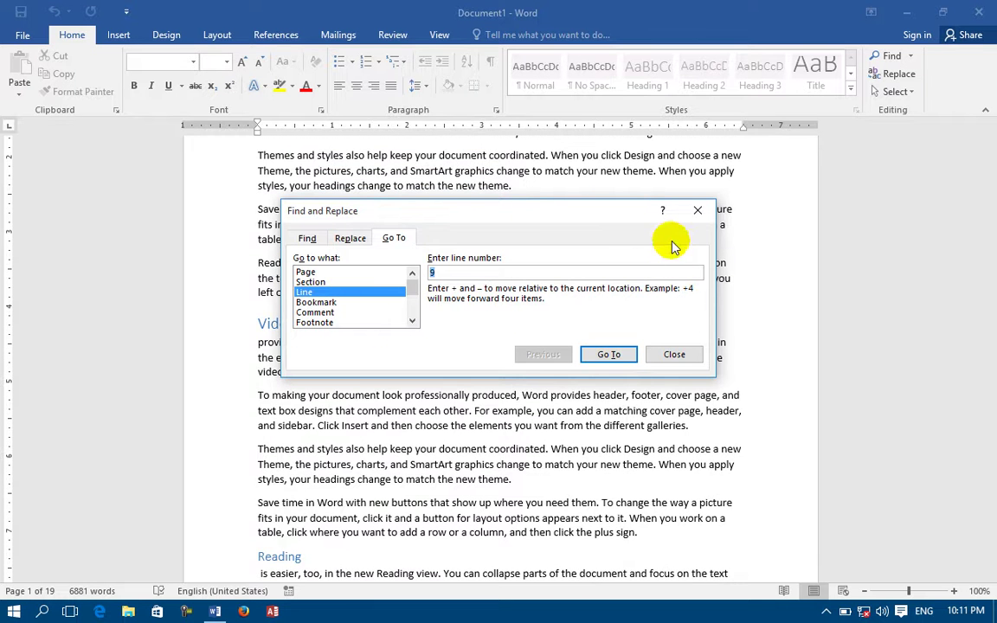
pyautogui.click(697, 210)
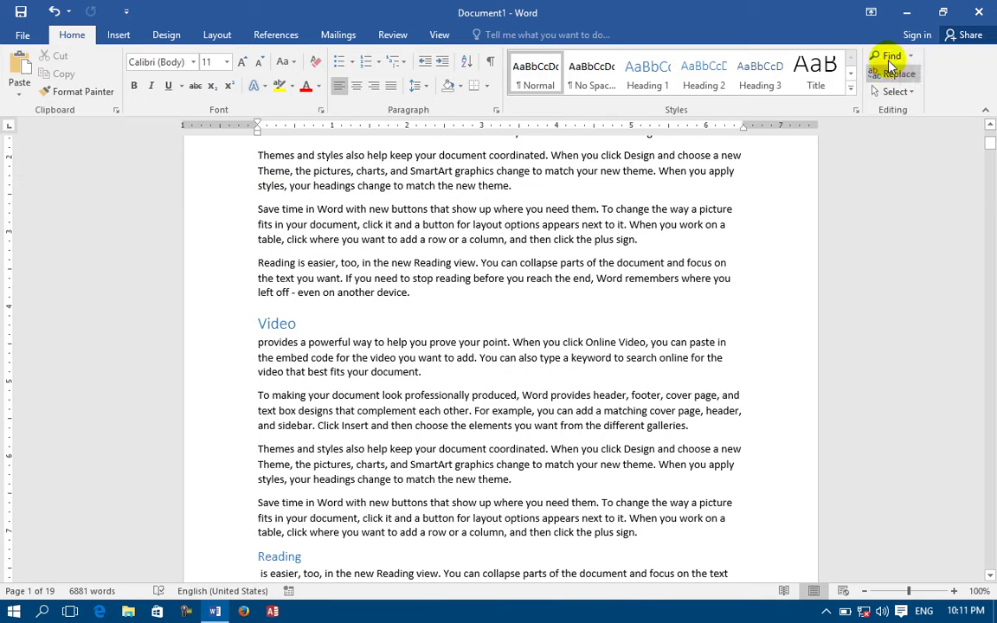
# Open Go To and look through its target types, including bookmark, comment, table and endnote.
pyautogui.click(910, 55)
pyautogui.click(895, 116)
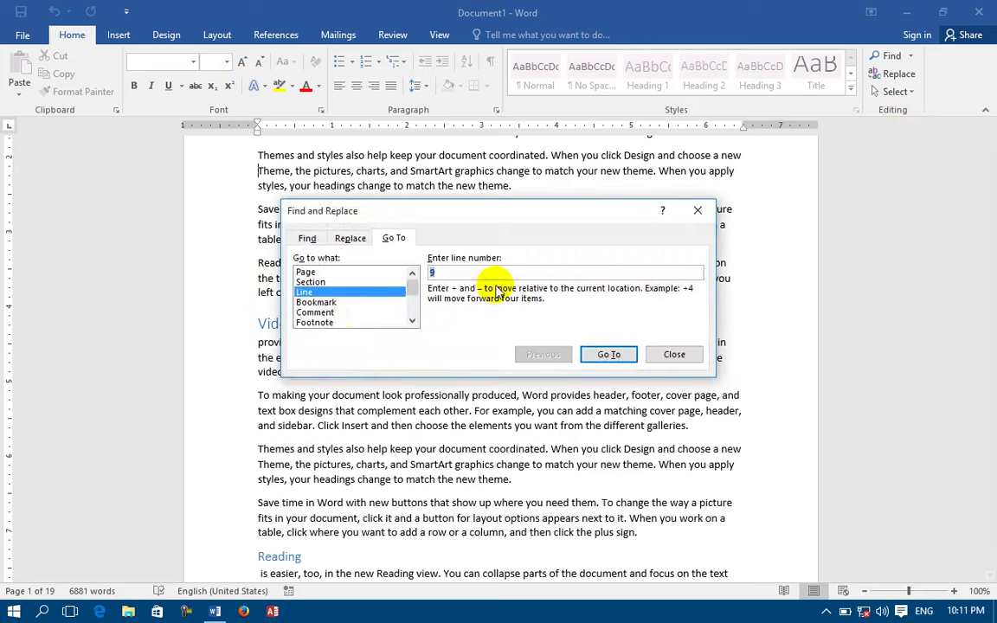
pyautogui.click(328, 304)
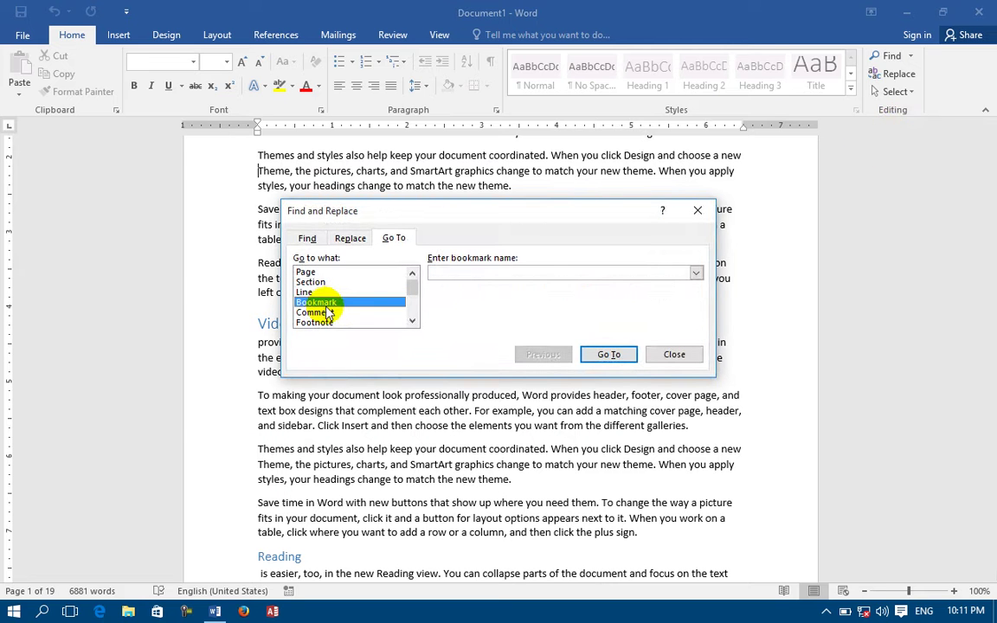
pyautogui.click(328, 312)
pyautogui.moveTo(414, 295); pyautogui.dragTo(412, 307)
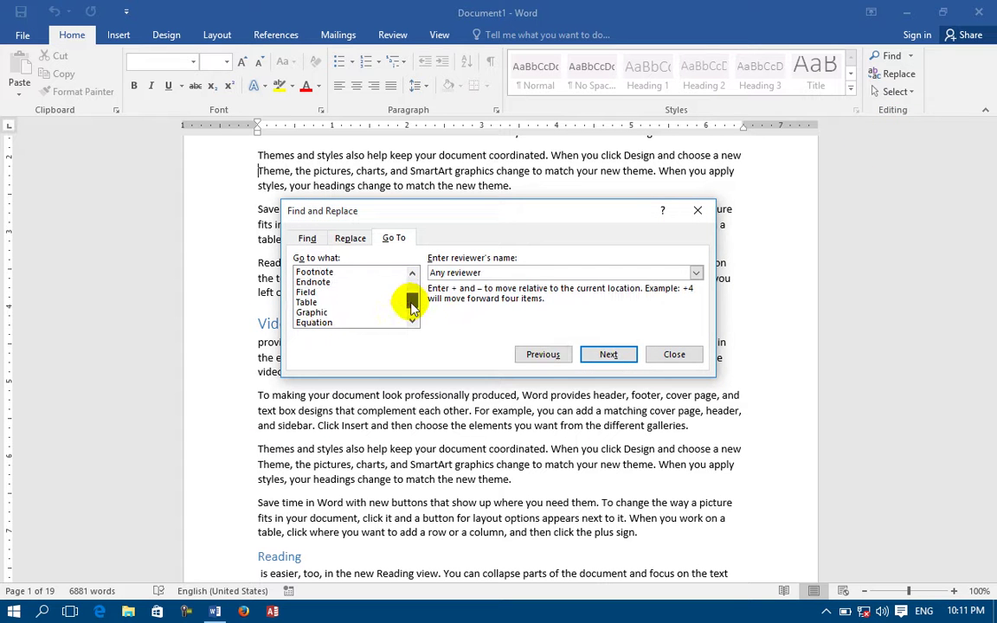
pyautogui.click(310, 303)
pyautogui.click(315, 283)
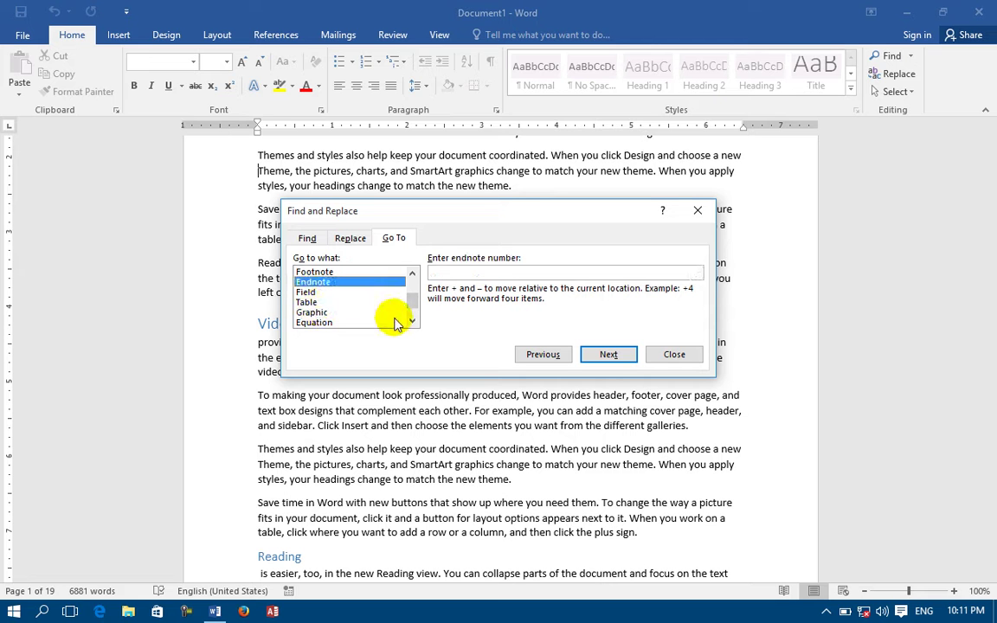
pyautogui.click(412, 322)
pyautogui.click(412, 321)
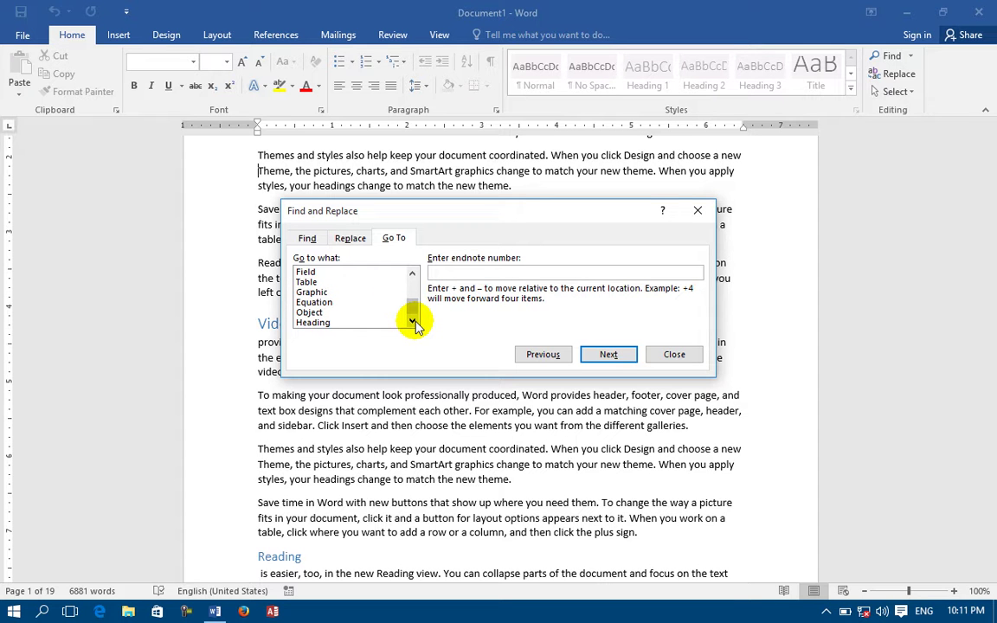
# Set the Go To target to headings, jump to heading 1 and heading 2, and close Find and Replace.
pyautogui.click(348, 323)
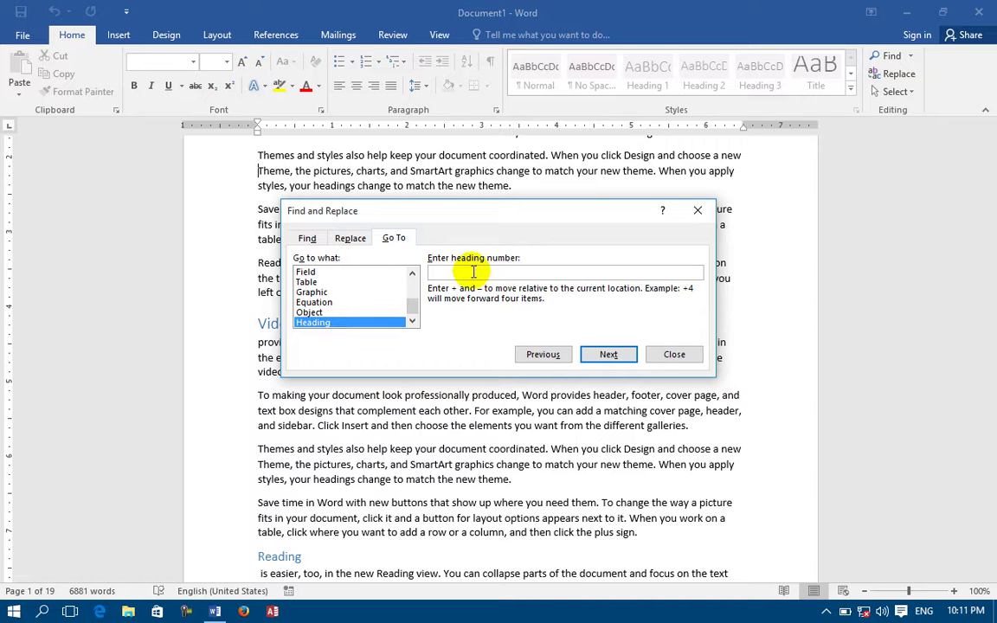
pyautogui.write('1')
pyautogui.click(611, 354)
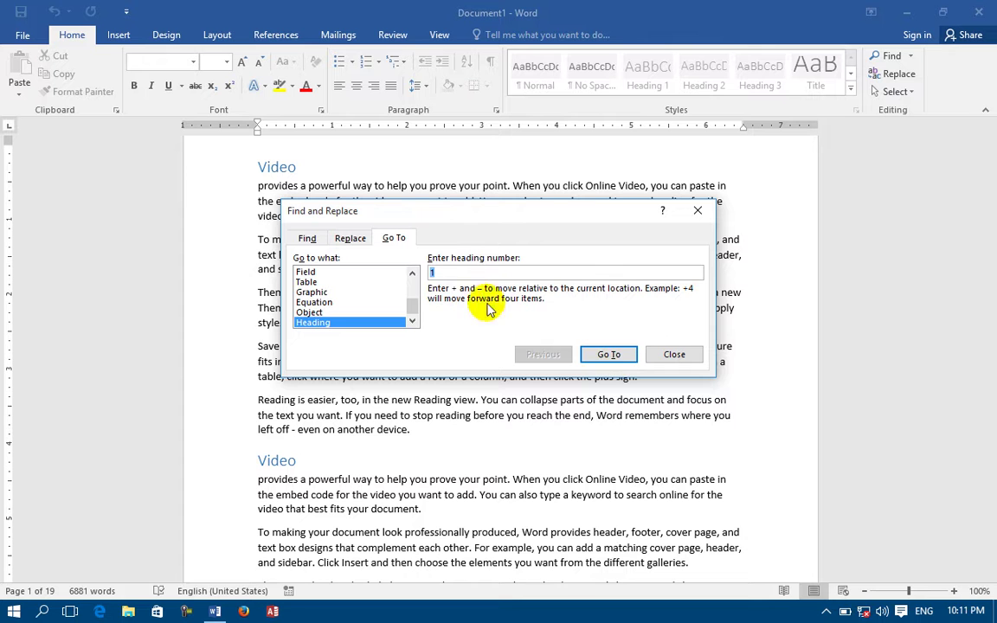
pyautogui.write('2')
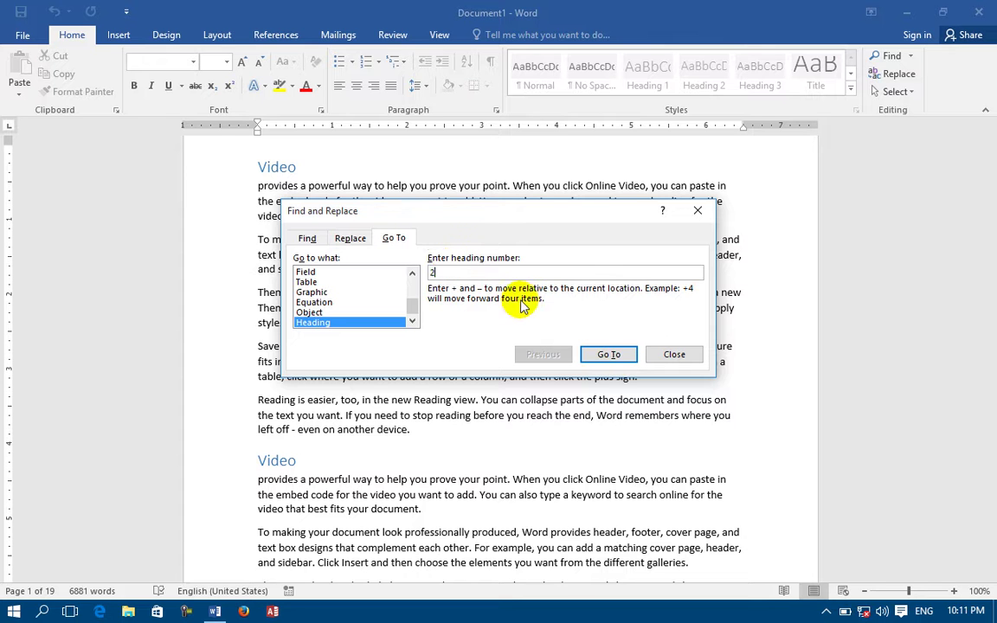
pyautogui.click(597, 353)
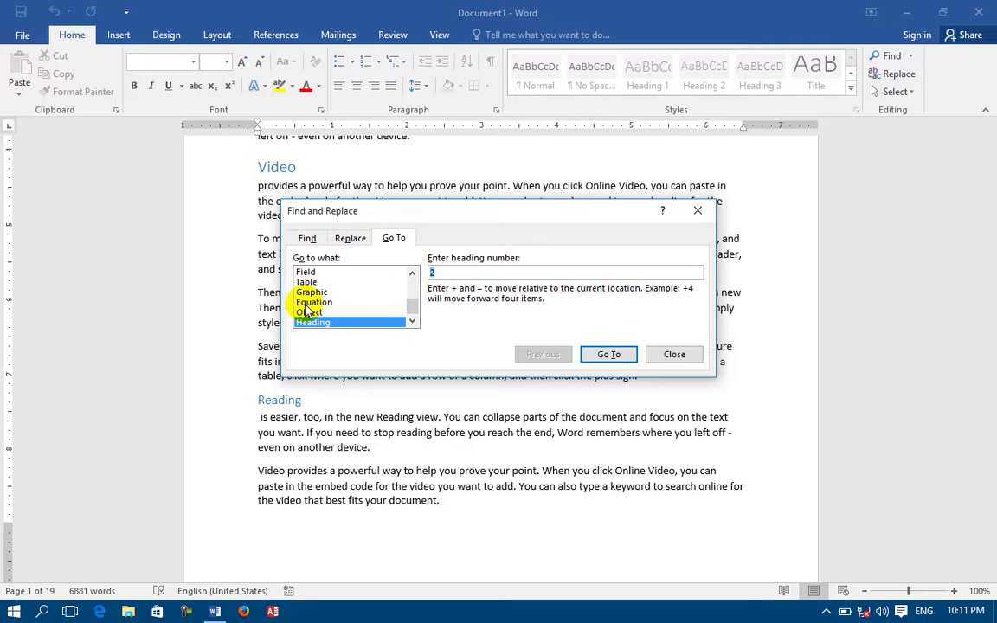
pyautogui.click(673, 354)
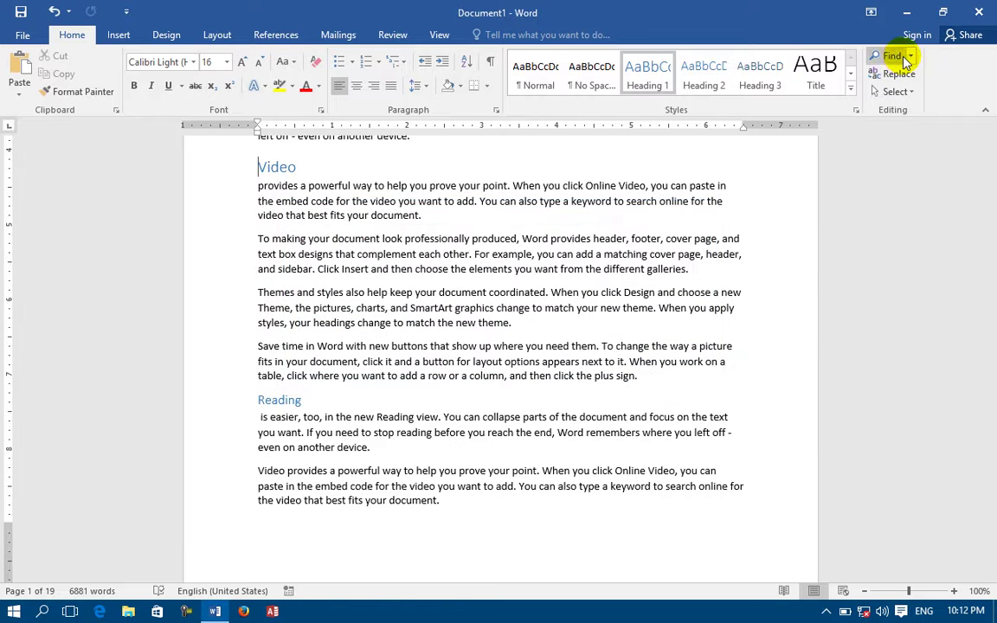
# Review the Replace and Go To settings in Find and Replace, and close the dialog.
pyautogui.click(899, 74)
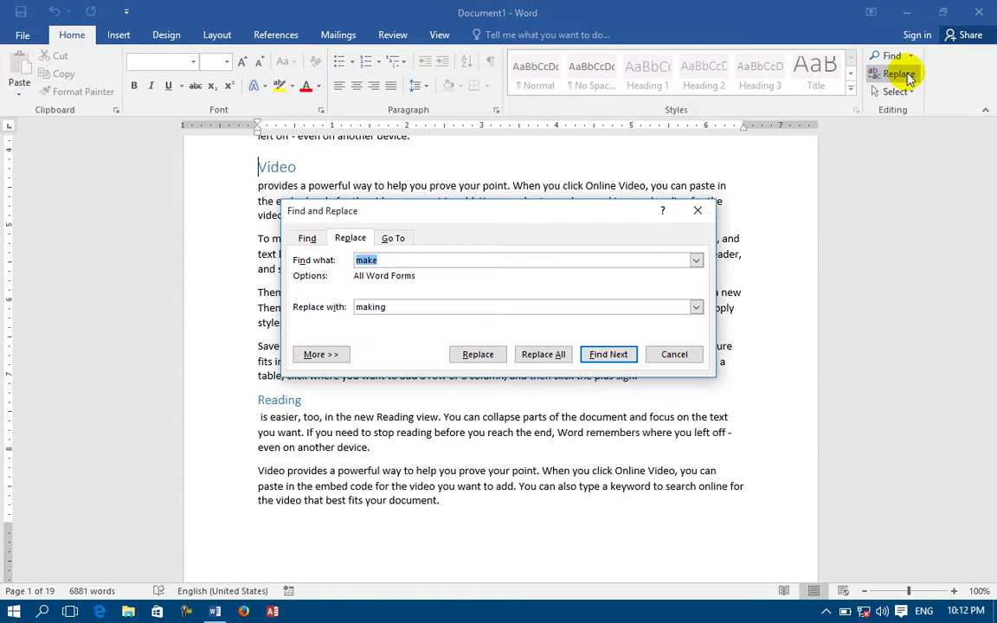
pyautogui.click(390, 239)
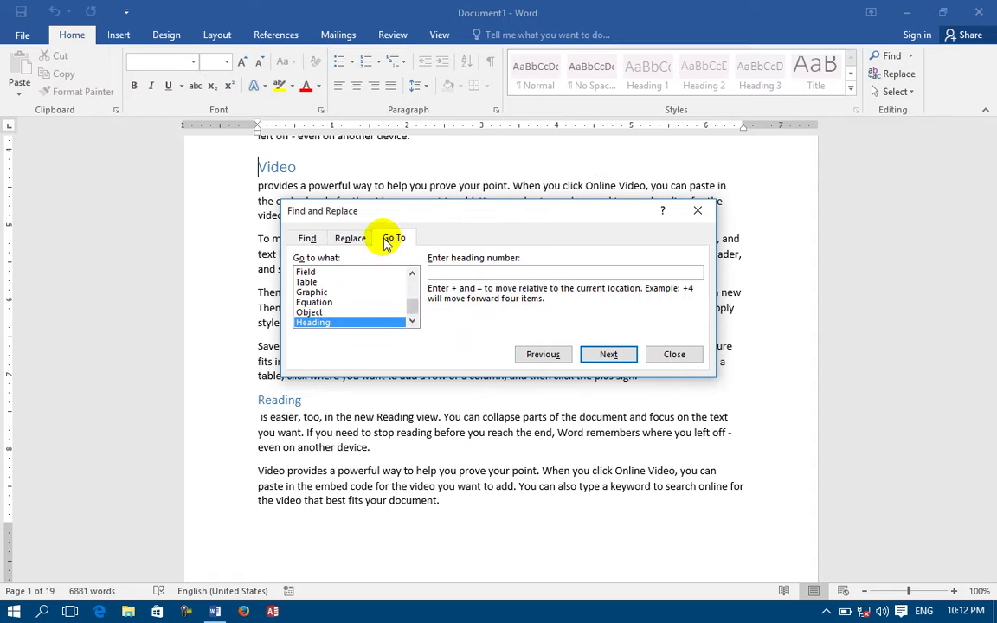
pyautogui.click(670, 354)
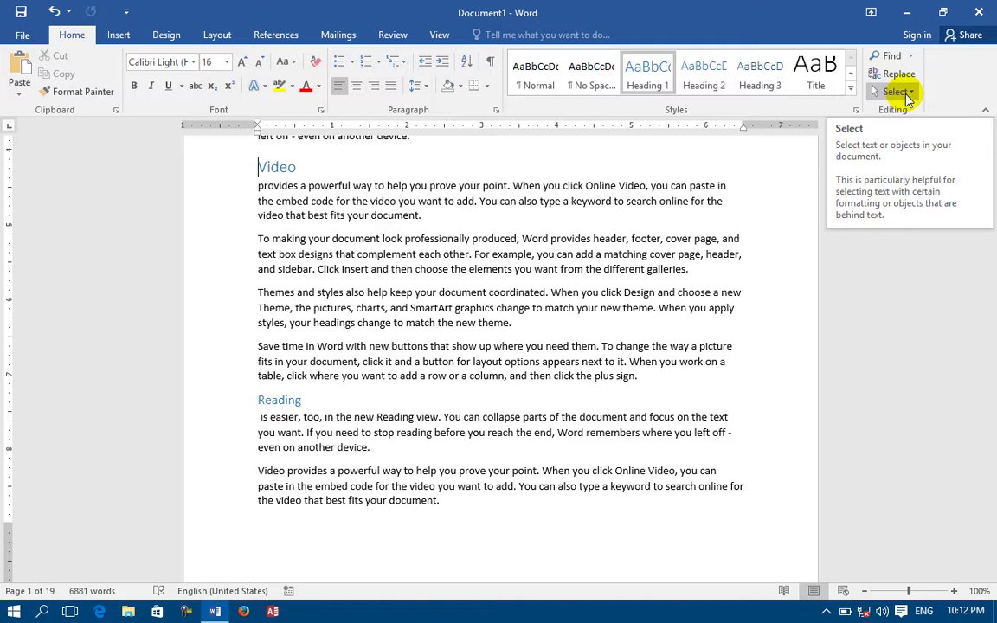
# Select the whole document, clear the selection, select everything again, and look at the available selection commands.
pyautogui.click(906, 92)
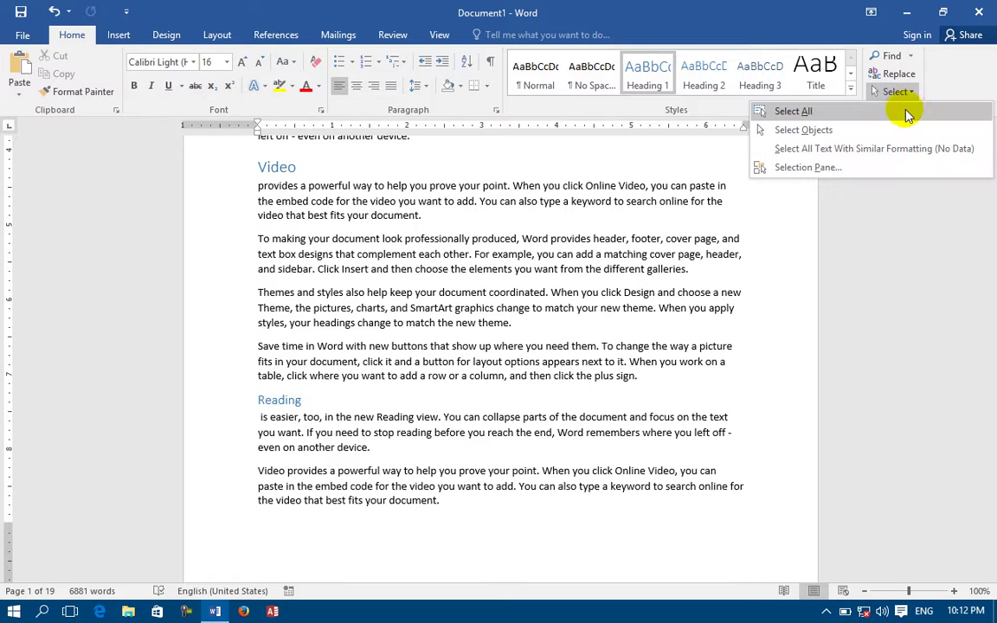
pyautogui.click(903, 117)
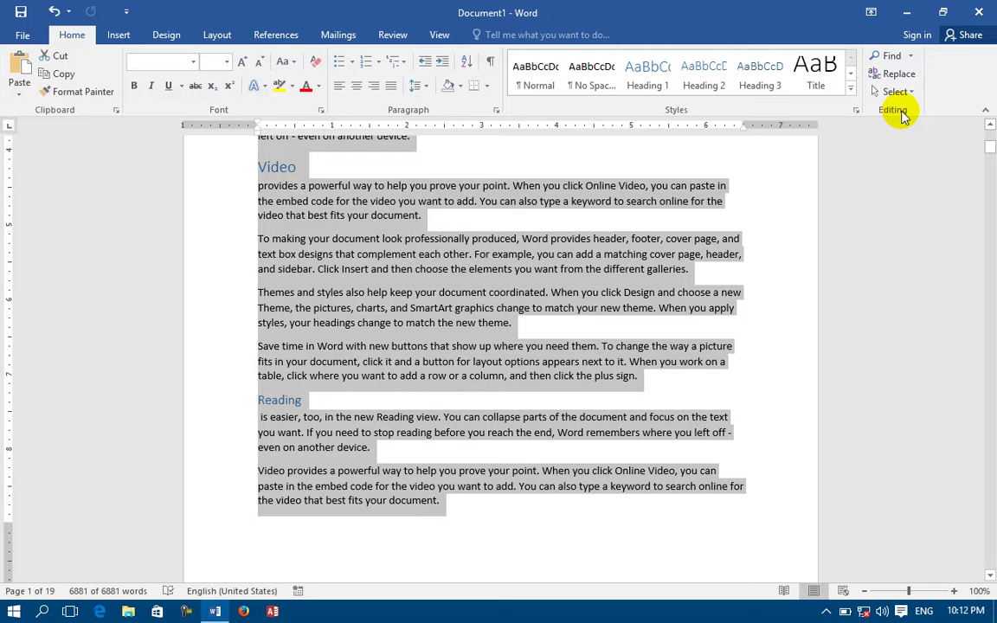
pyautogui.click(630, 325)
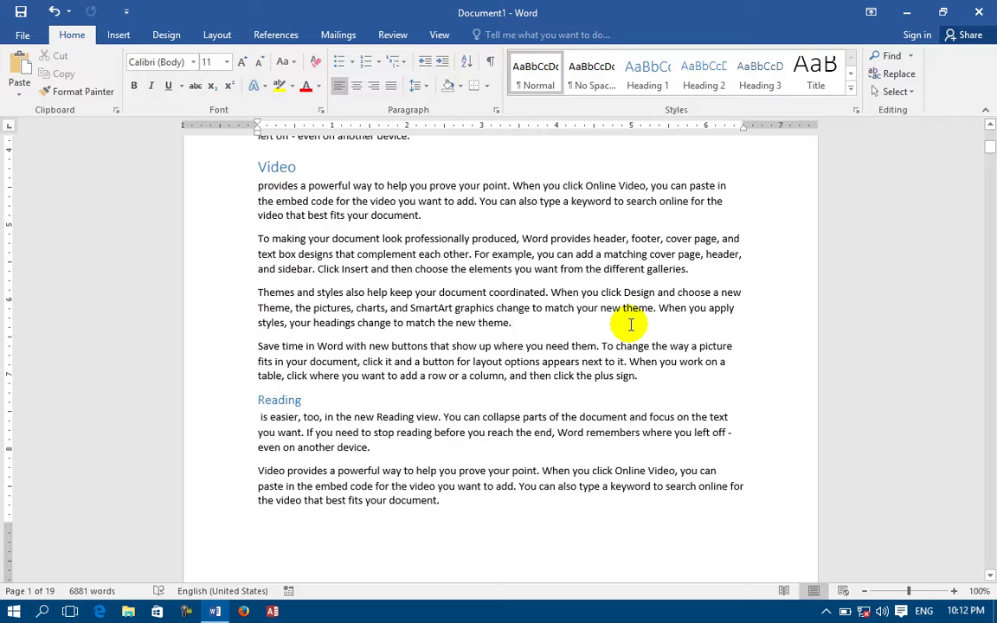
pyautogui.hotkey('ctrl', 'a')
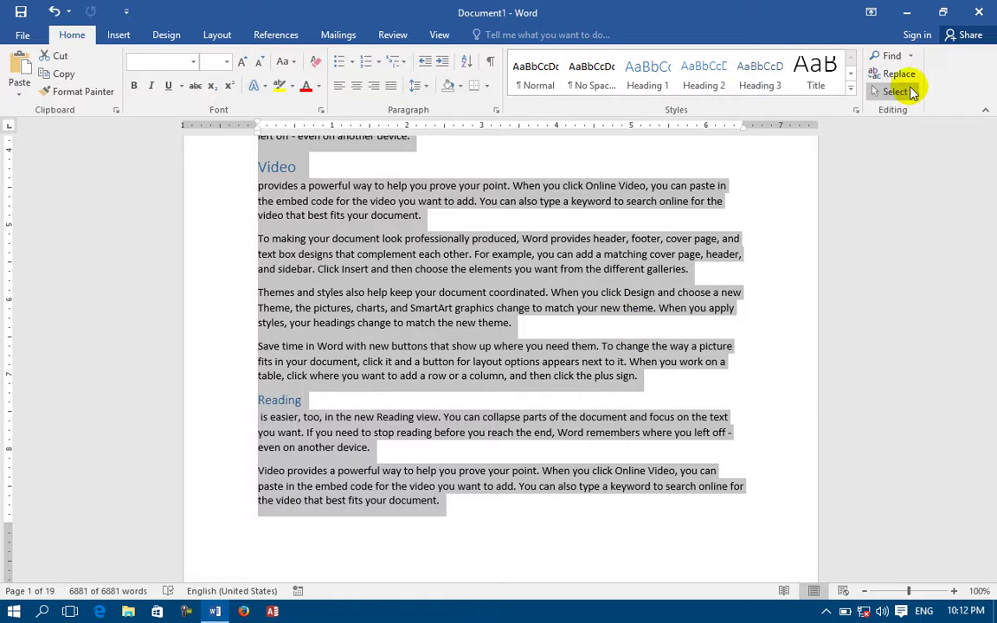
pyautogui.click(913, 92)
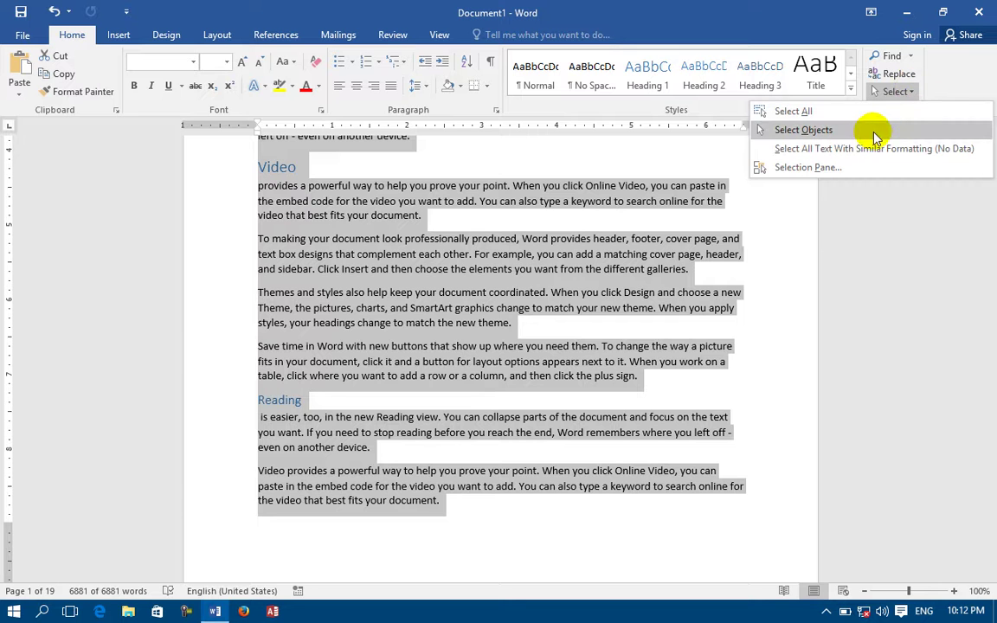
pyautogui.click(822, 189)
# Add an empty paragraph after the first paragraph under the second Video heading and draw a Folded Corner shape there.
pyautogui.click(518, 201)
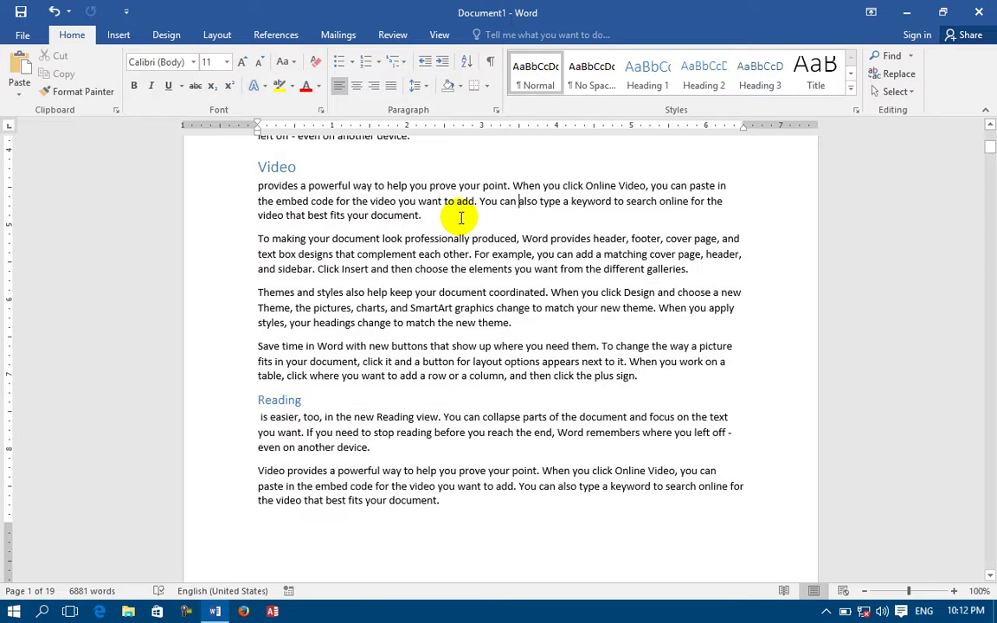
pyautogui.hotkey('ctrl', 'z')
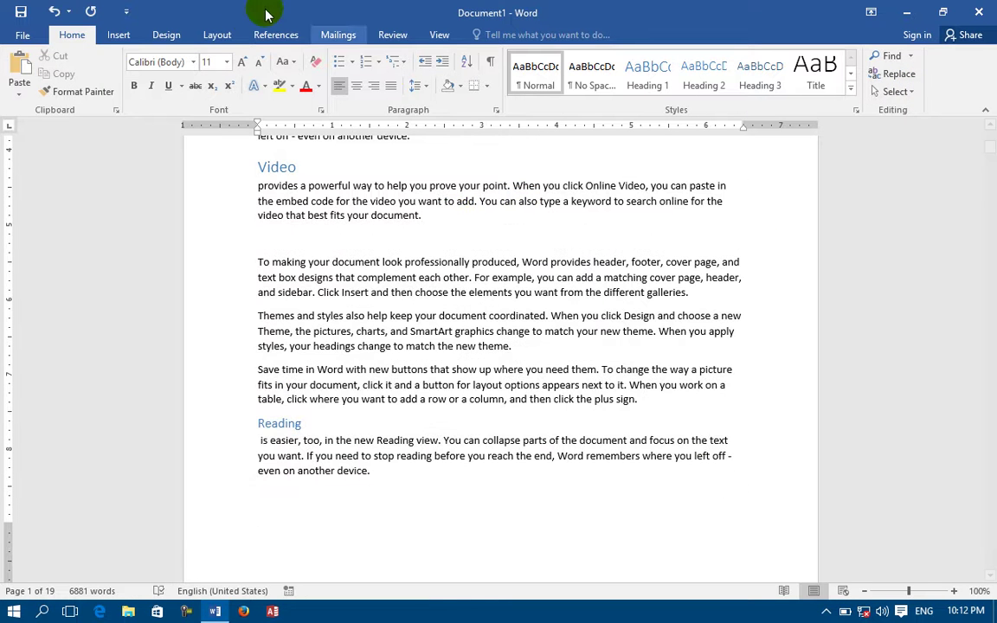
pyautogui.click(123, 35)
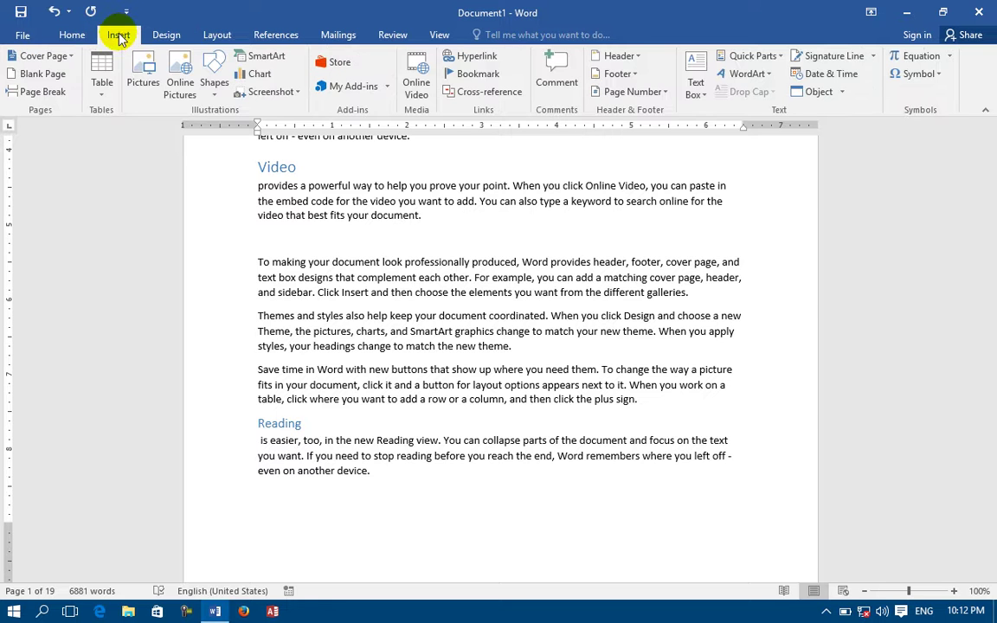
pyautogui.click(213, 86)
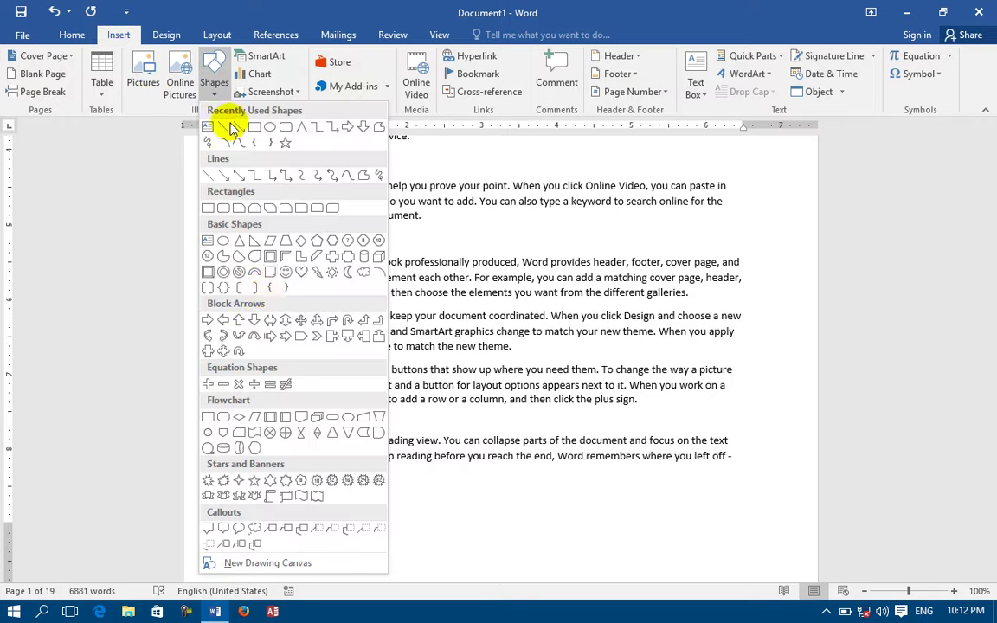
pyautogui.click(277, 274)
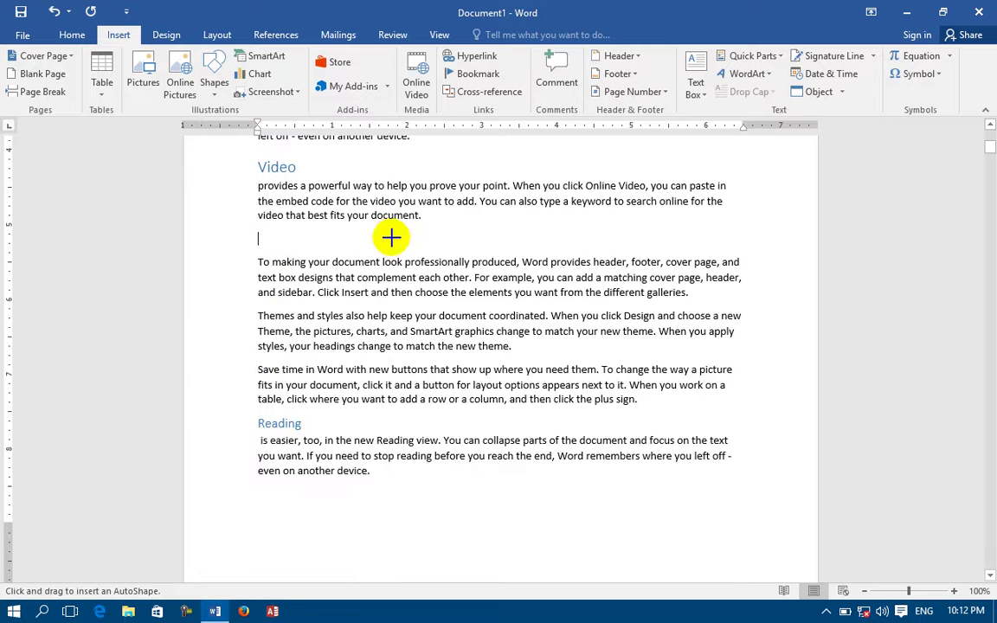
pyautogui.moveTo(395, 230); pyautogui.dragTo(489, 279)
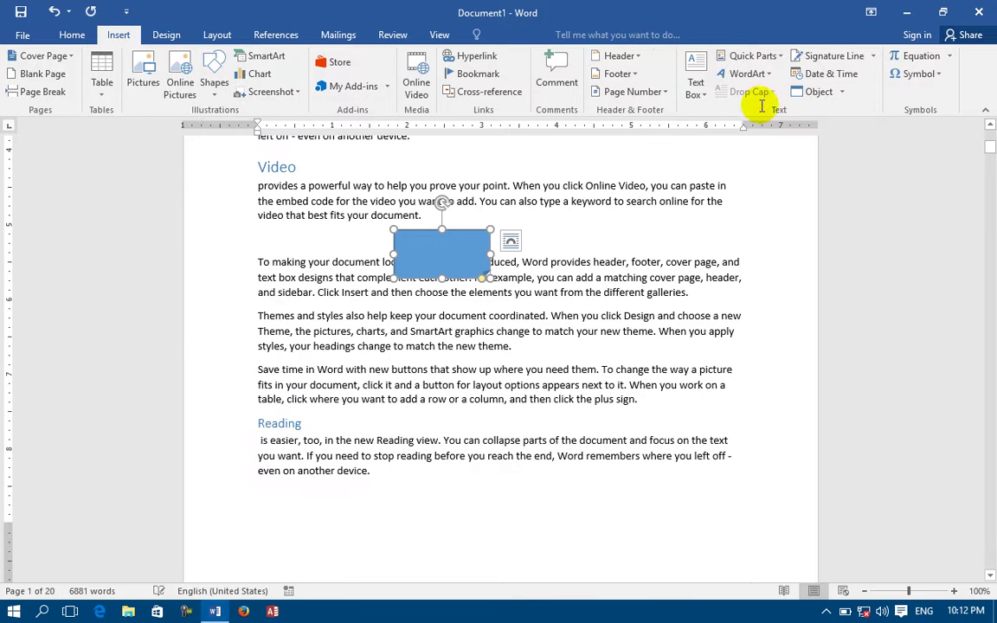
# Turn on Select Objects, move the Folded Corner shape up over the first Video paragraph, and delete it.
pyautogui.click(72, 35)
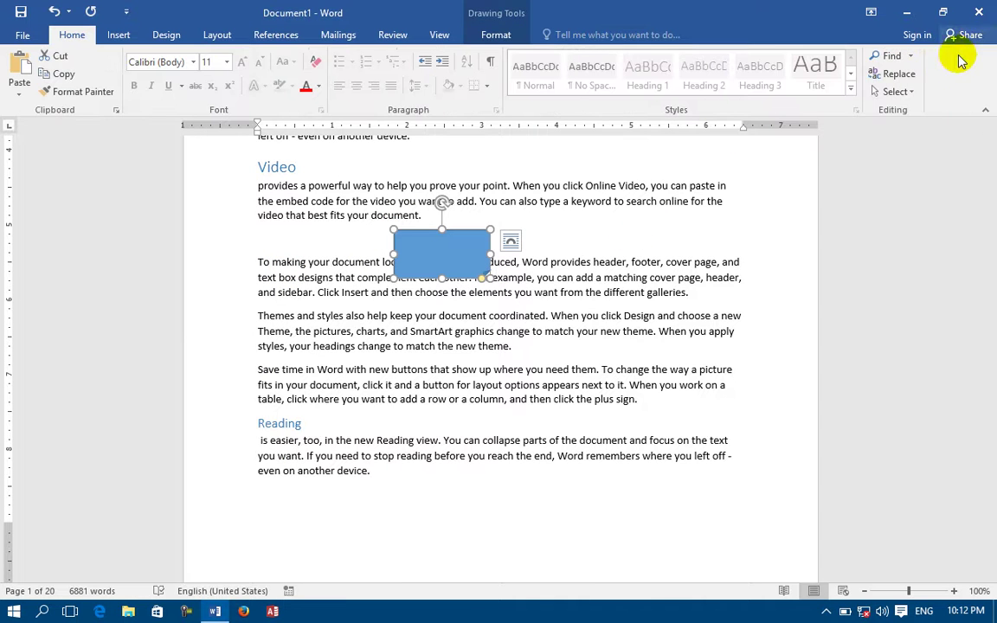
pyautogui.click(897, 91)
pyautogui.click(877, 133)
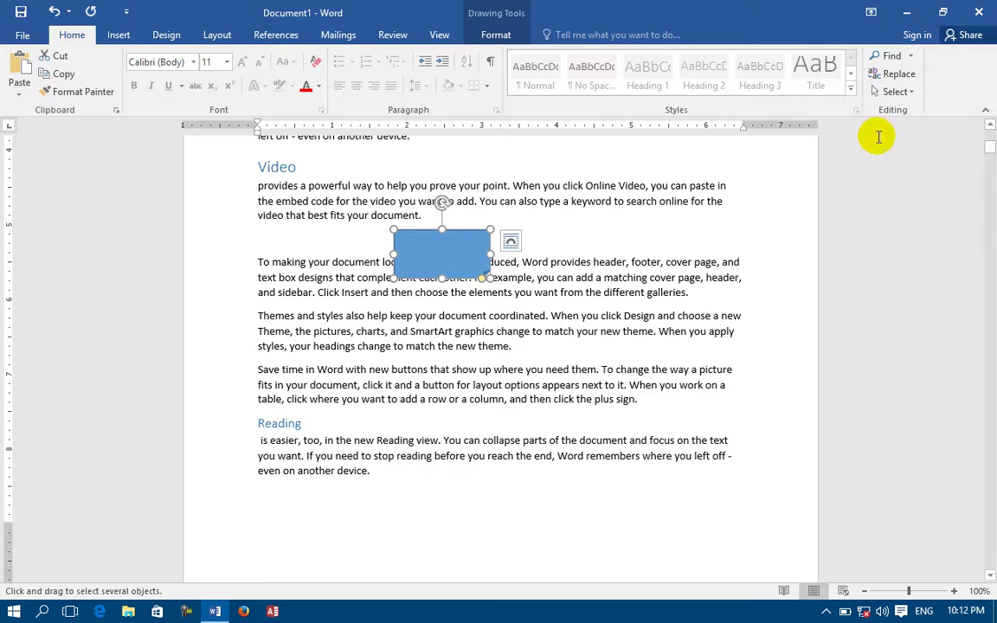
pyautogui.moveTo(590, 324); pyautogui.dragTo(519, 216)
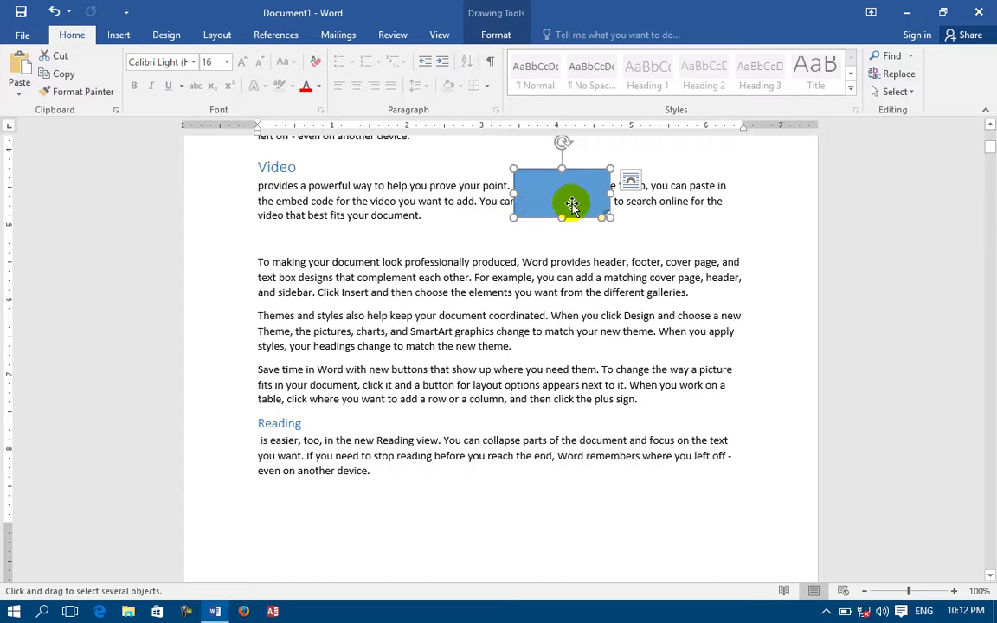
pyautogui.press('Delete')
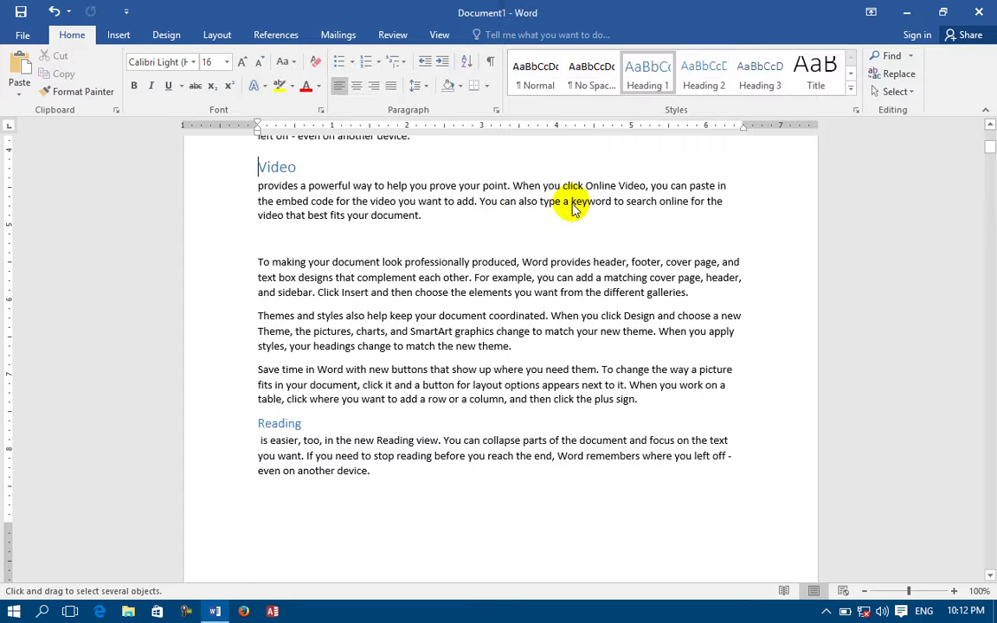
# Format the paragraph starting "To making your document look professionally produced" as bold, italic, underlined and red.
pyautogui.click(914, 95)
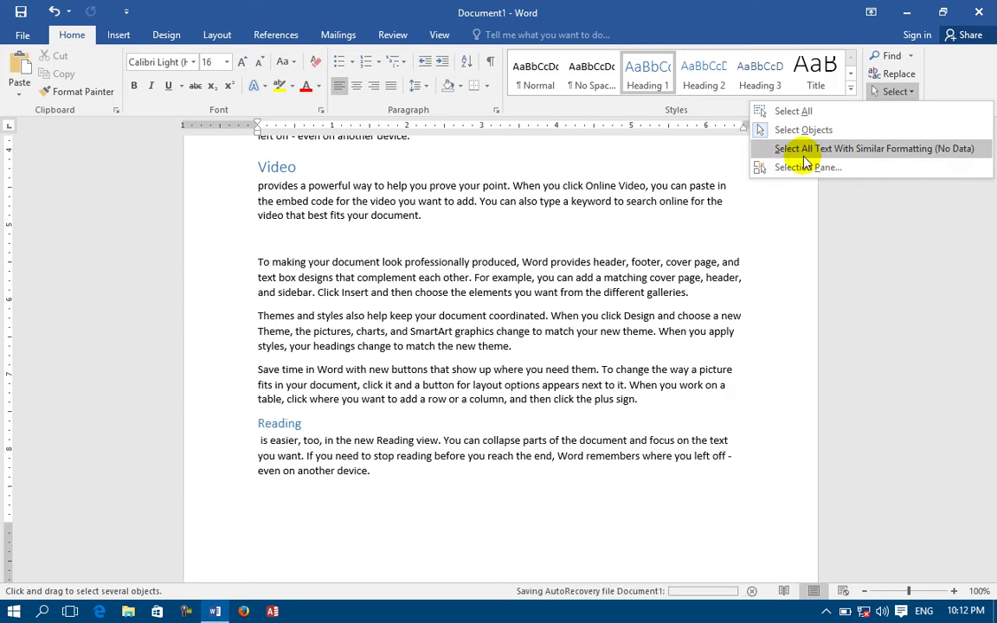
pyautogui.click(554, 226)
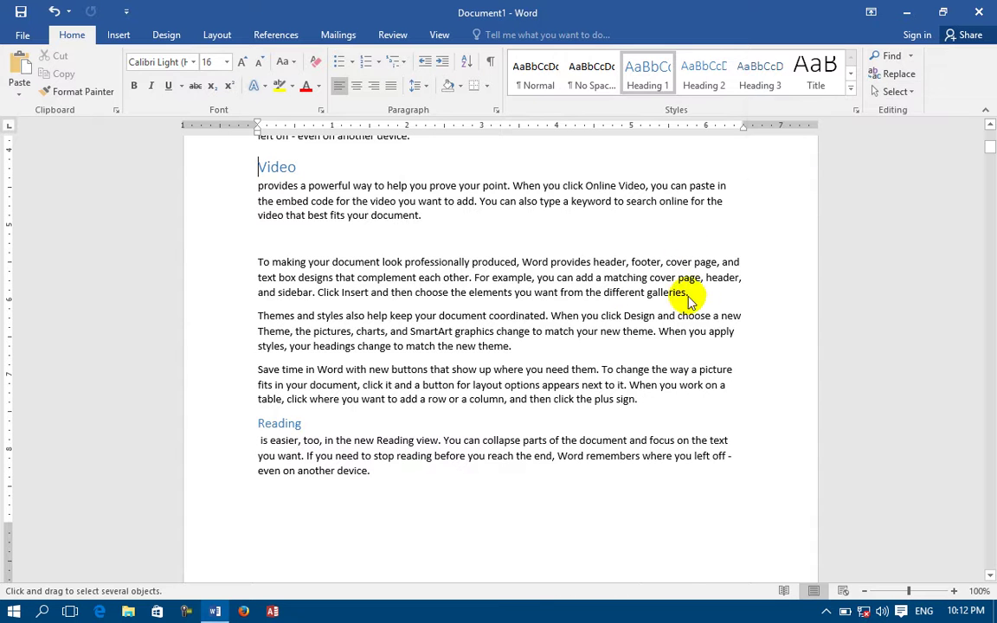
pyautogui.moveTo(620, 296); pyautogui.dragTo(215, 258)
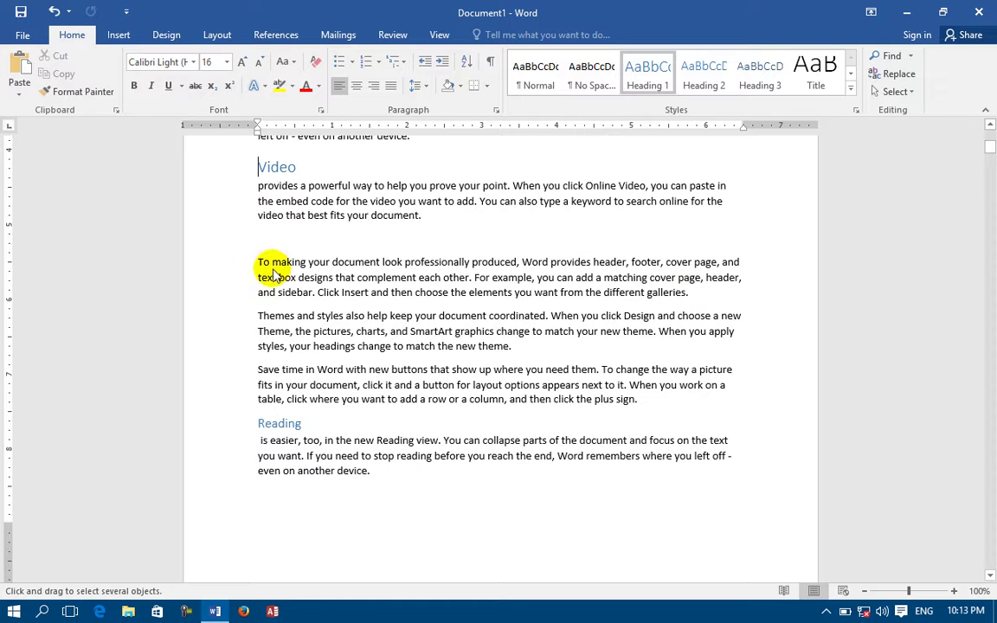
pyautogui.moveTo(260, 260); pyautogui.dragTo(729, 292)
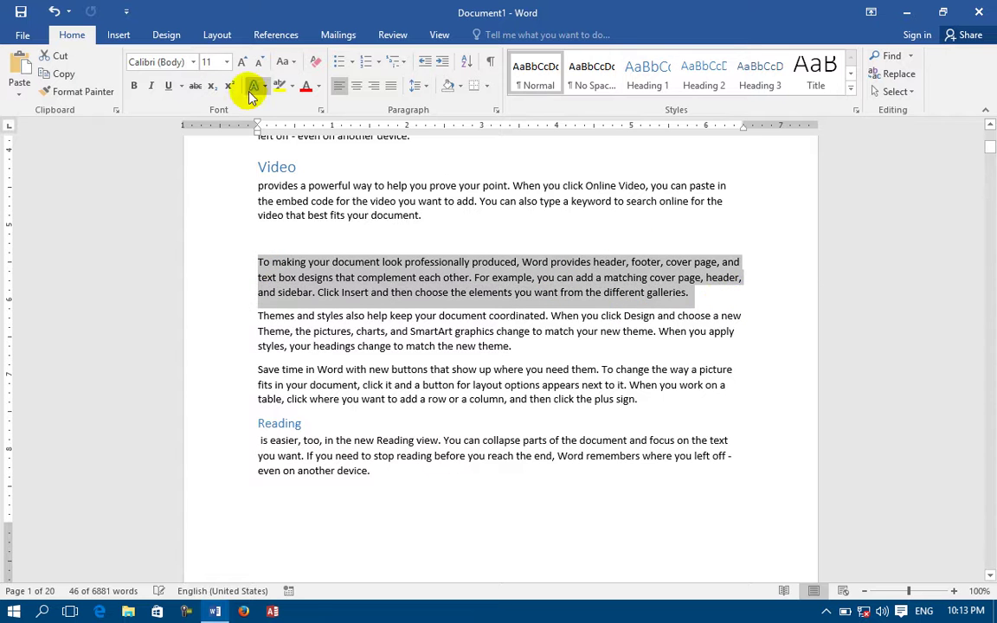
pyautogui.click(133, 86)
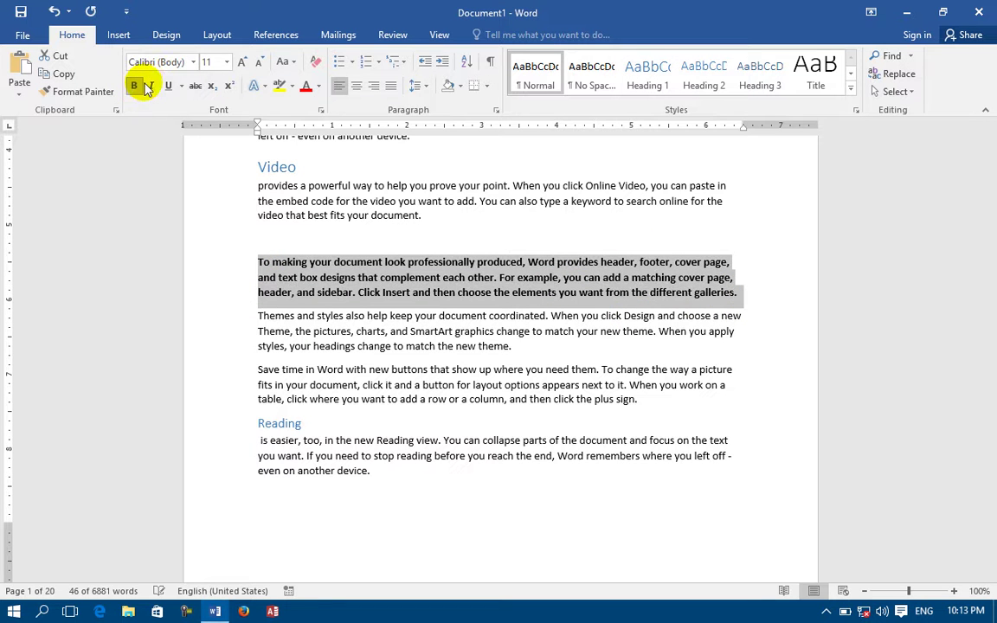
pyautogui.click(151, 87)
pyautogui.click(168, 86)
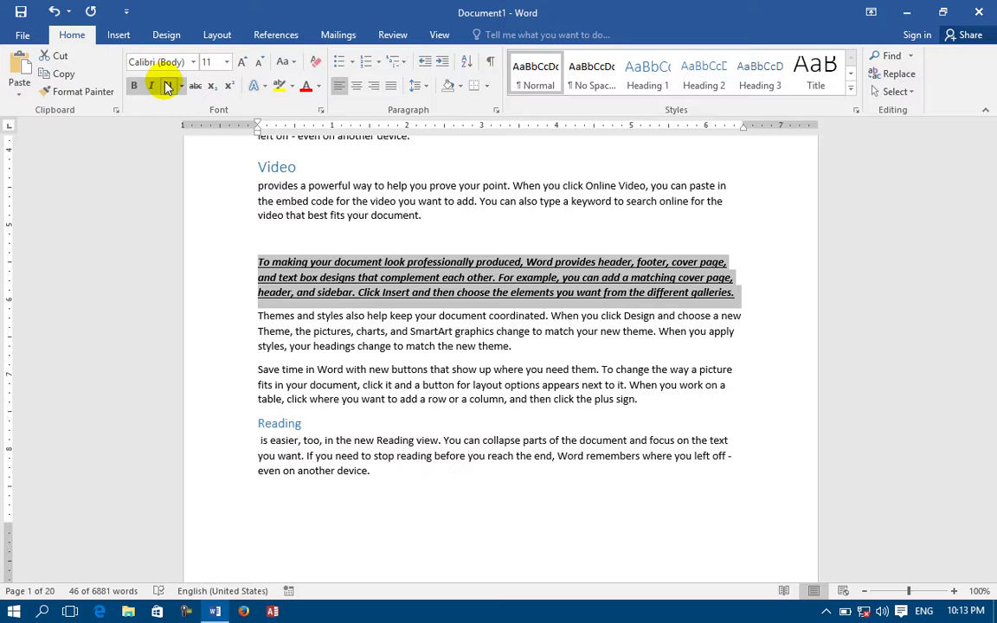
pyautogui.click(303, 85)
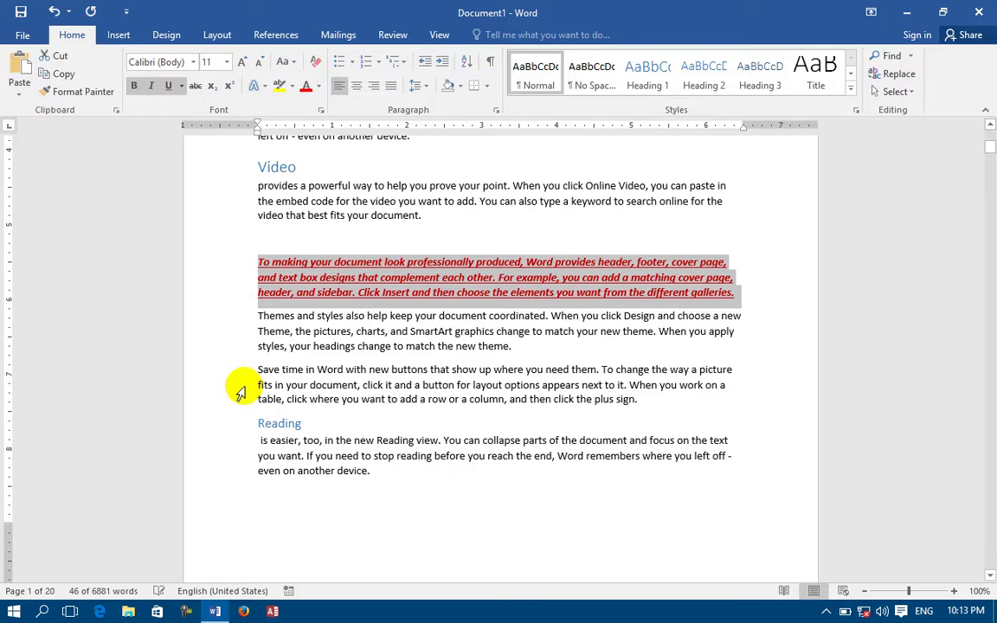
# Format the paragraph starting "Save time in Word with new buttons" as bold, italic, underlined and red.
pyautogui.moveTo(262, 374); pyautogui.dragTo(222, 366)
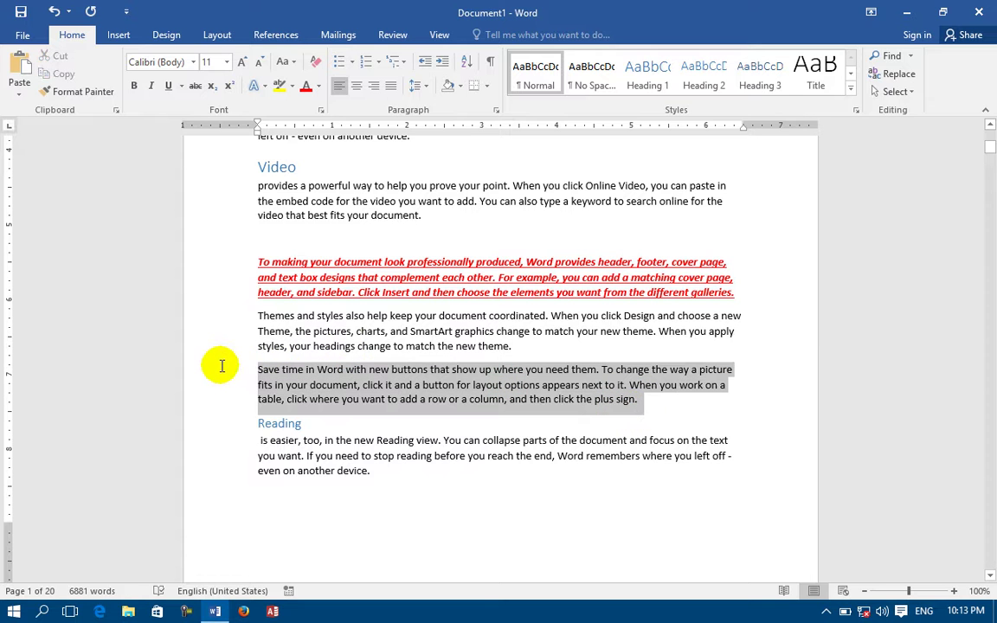
pyautogui.click(133, 86)
pyautogui.click(151, 86)
pyautogui.click(165, 85)
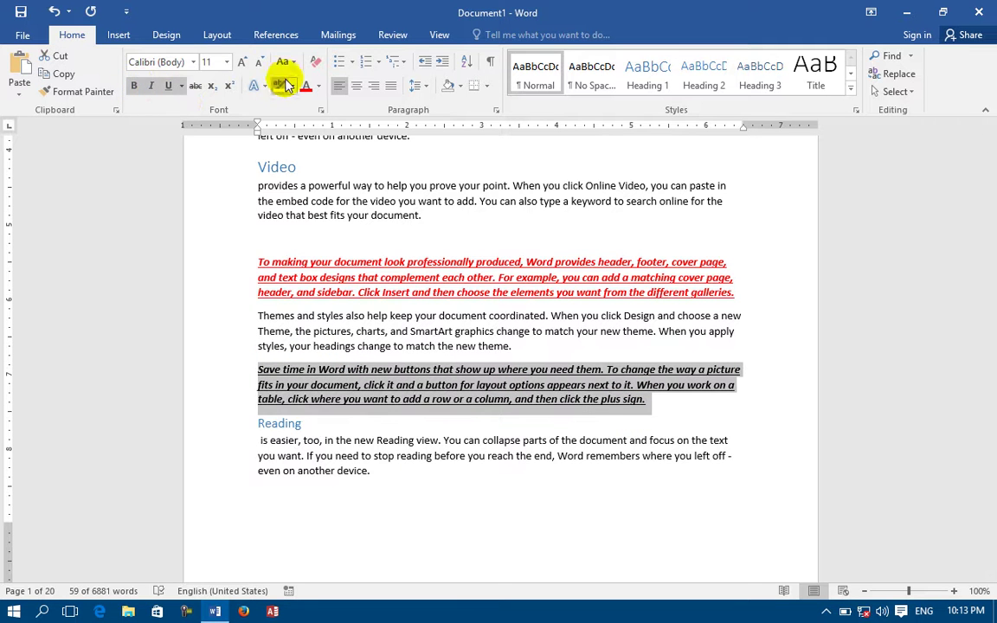
pyautogui.click(302, 86)
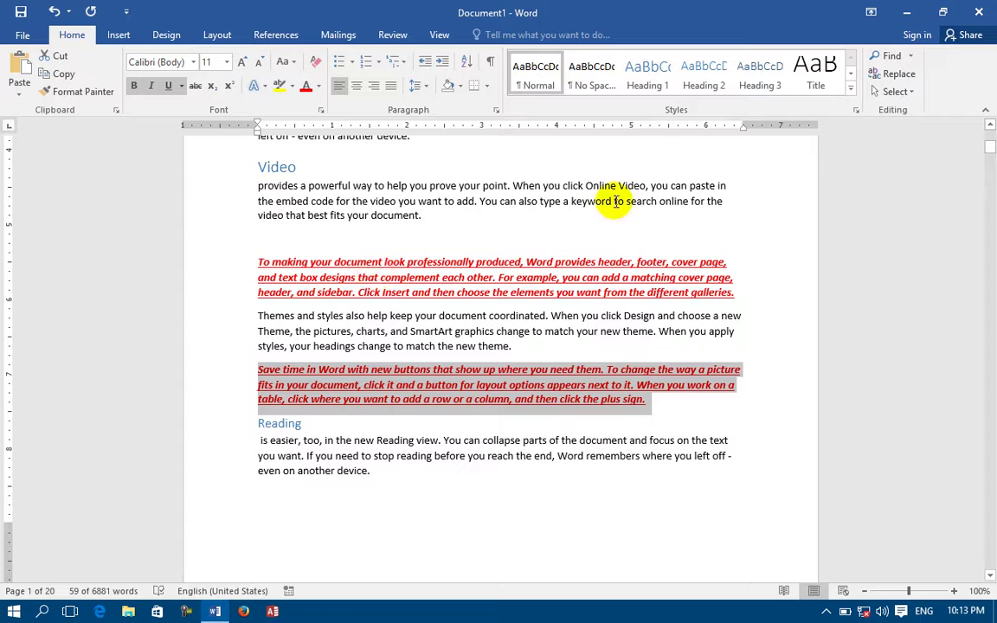
# Select all text with formatting similar to the red paragraph, and view the Selection pane briefly before closing it.
pyautogui.click(892, 91)
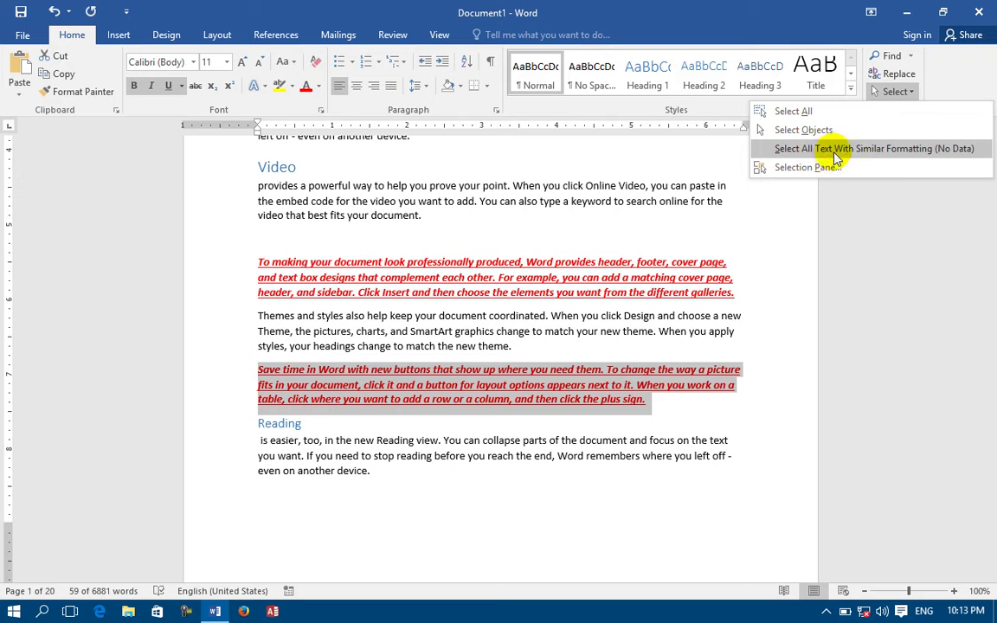
pyautogui.click(836, 149)
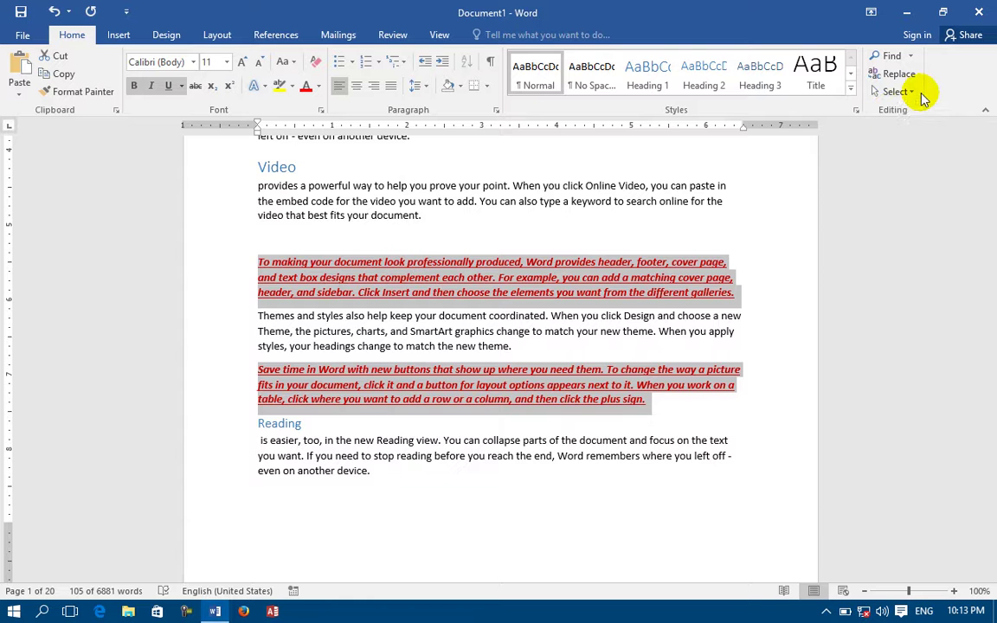
pyautogui.click(910, 92)
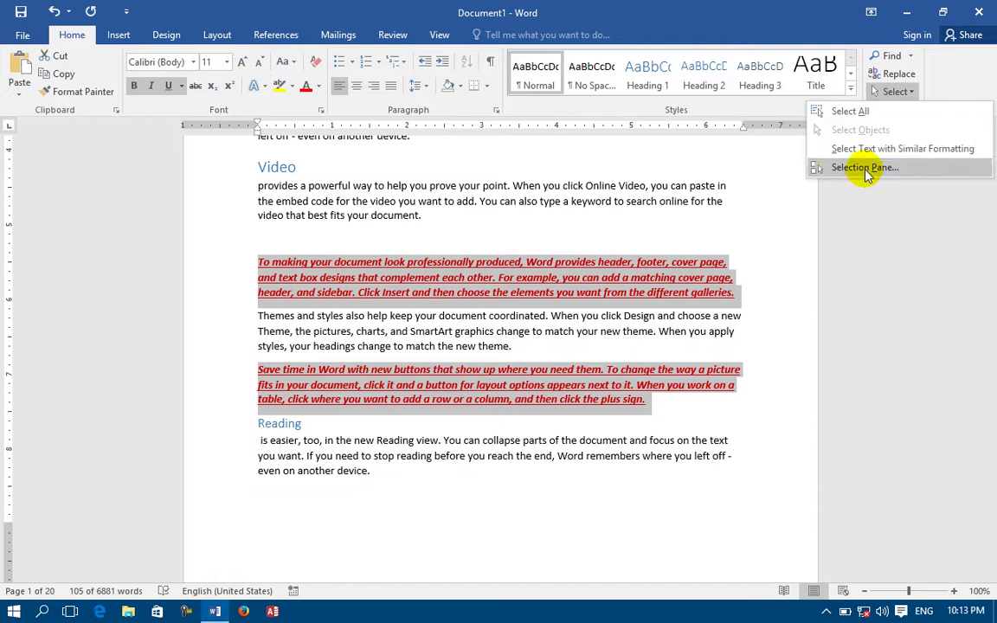
pyautogui.click(874, 169)
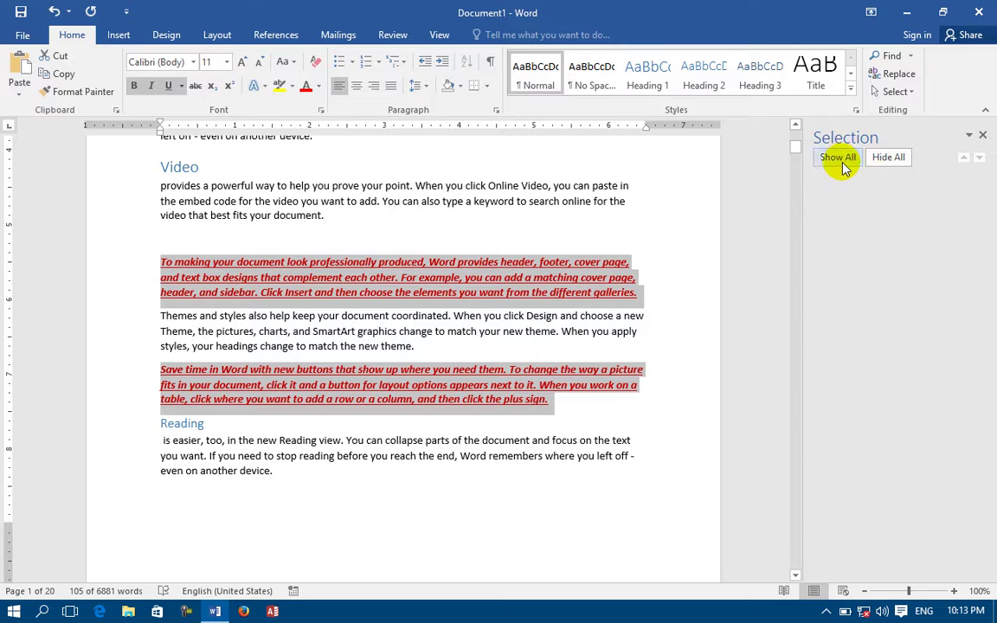
pyautogui.click(983, 137)
# Draw a Moon shape about 0.57" high and 1.58" wide near the Reading section and duplicate it for six moons in total.
pyautogui.click(121, 34)
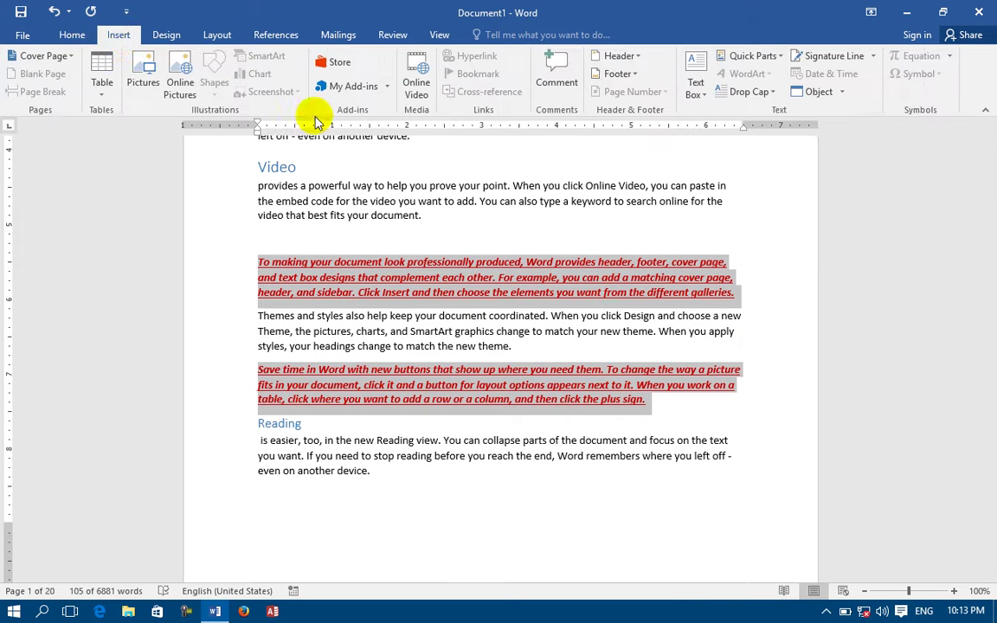
pyautogui.click(260, 185)
pyautogui.click(214, 82)
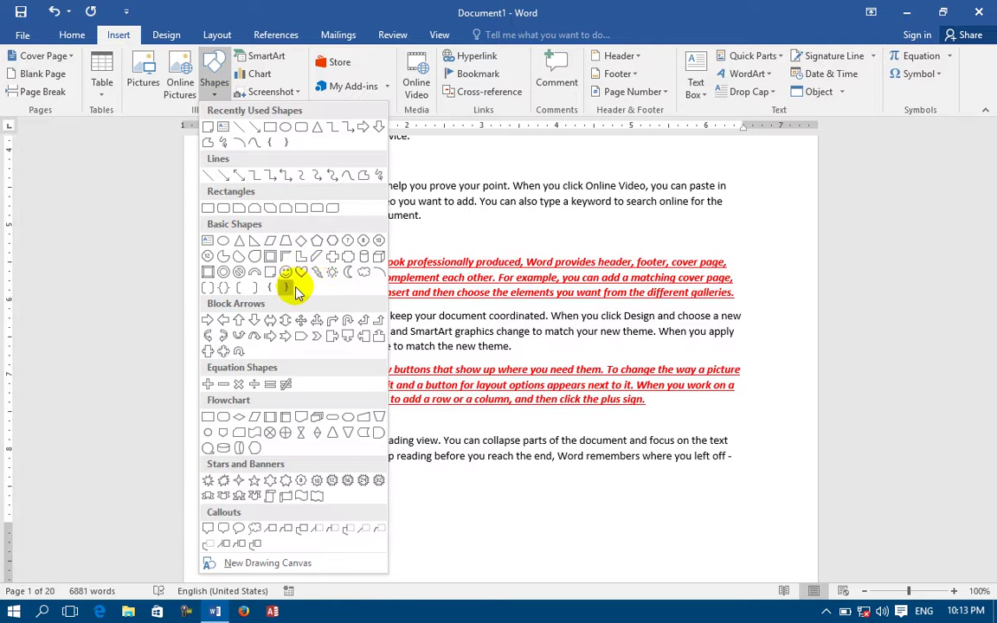
pyautogui.click(350, 271)
pyautogui.scroll(-5, 398, 416)
pyautogui.moveTo(377, 326)
pyautogui.mouseDown()
pyautogui.moveTo(497, 370)
pyautogui.moveTo(479, 249)
pyautogui.moveTo(452, 288)
pyautogui.moveTo(445, 245)
pyautogui.moveTo(464, 201)
pyautogui.mouseUp()
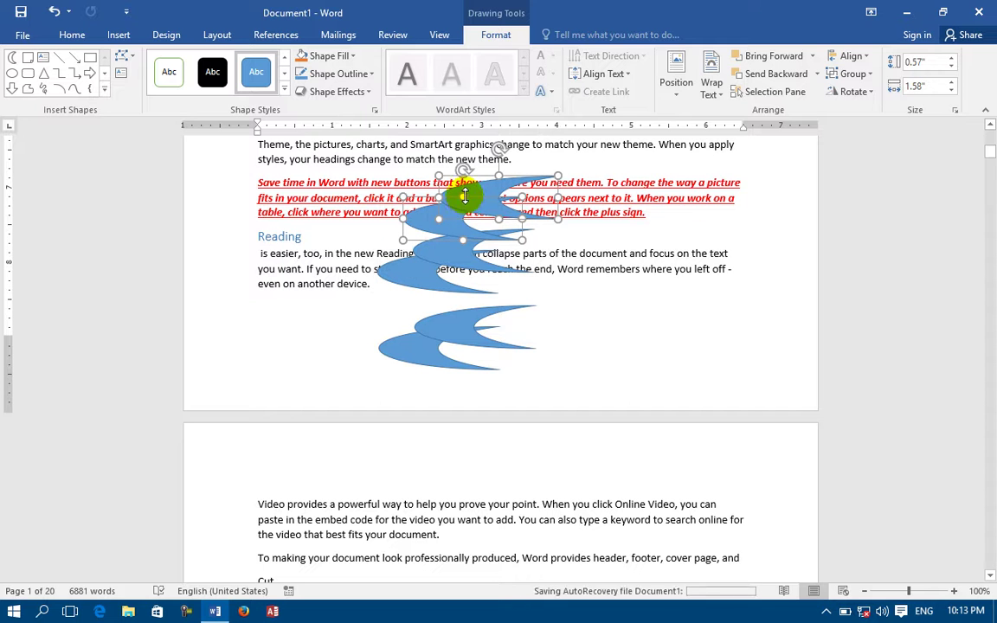
pyautogui.click(757, 236)
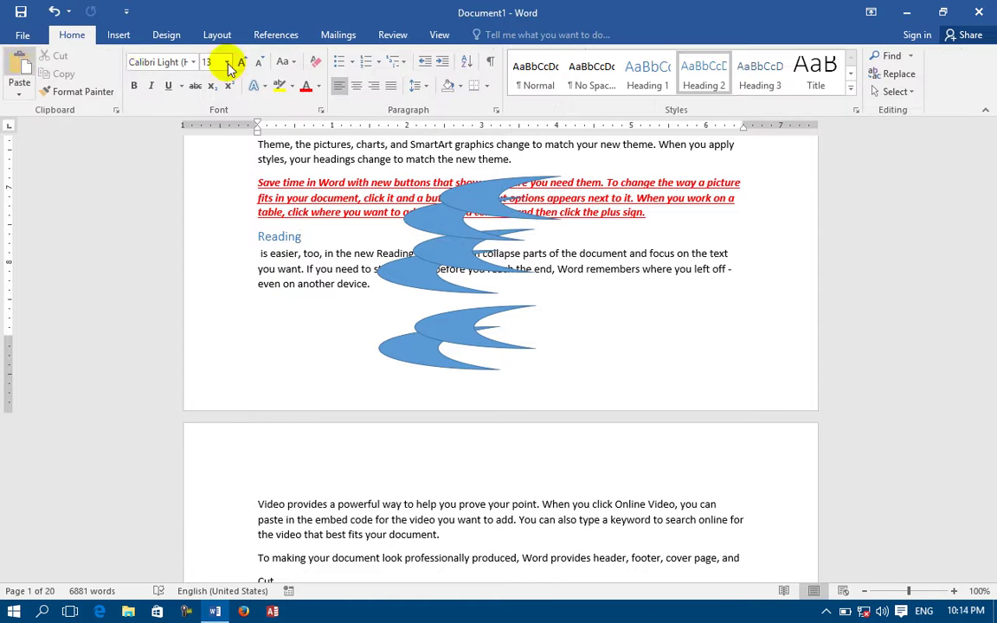
# Open the Selection pane, hide all the moon shapes at once, and show them all again.
pyautogui.click(894, 93)
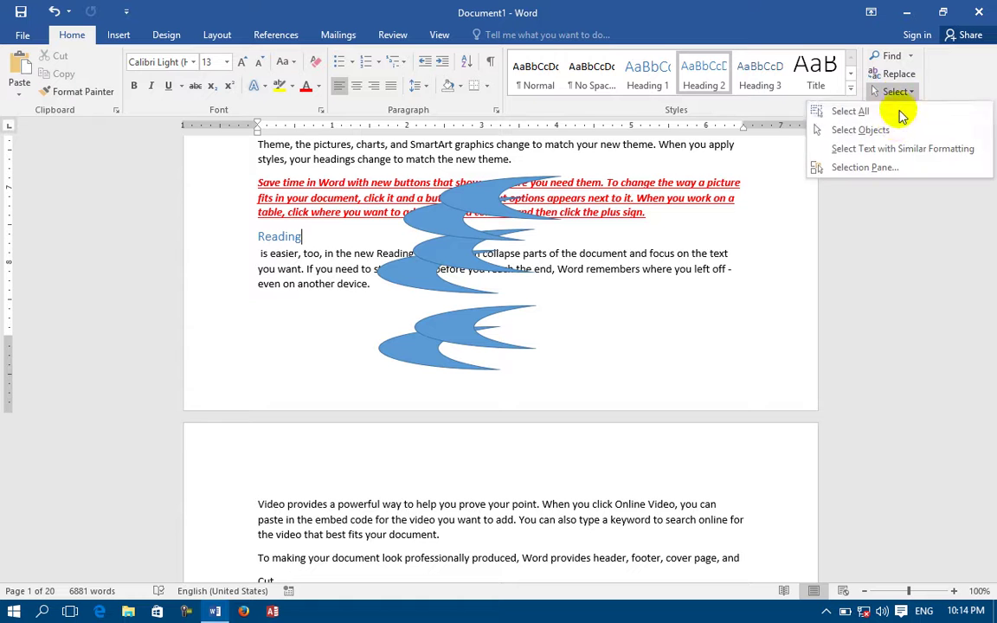
pyautogui.click(877, 165)
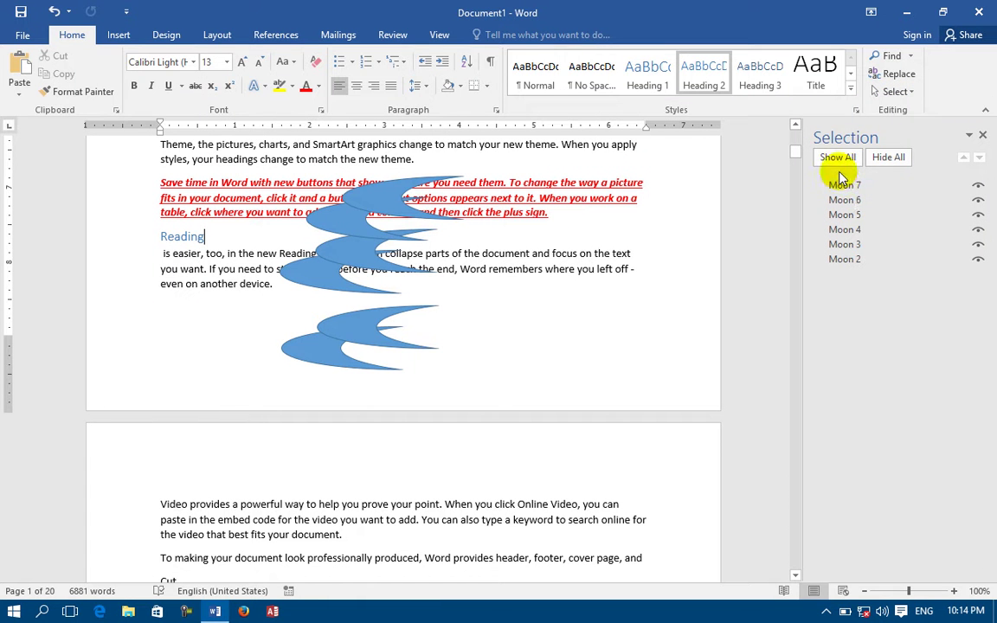
pyautogui.click(887, 161)
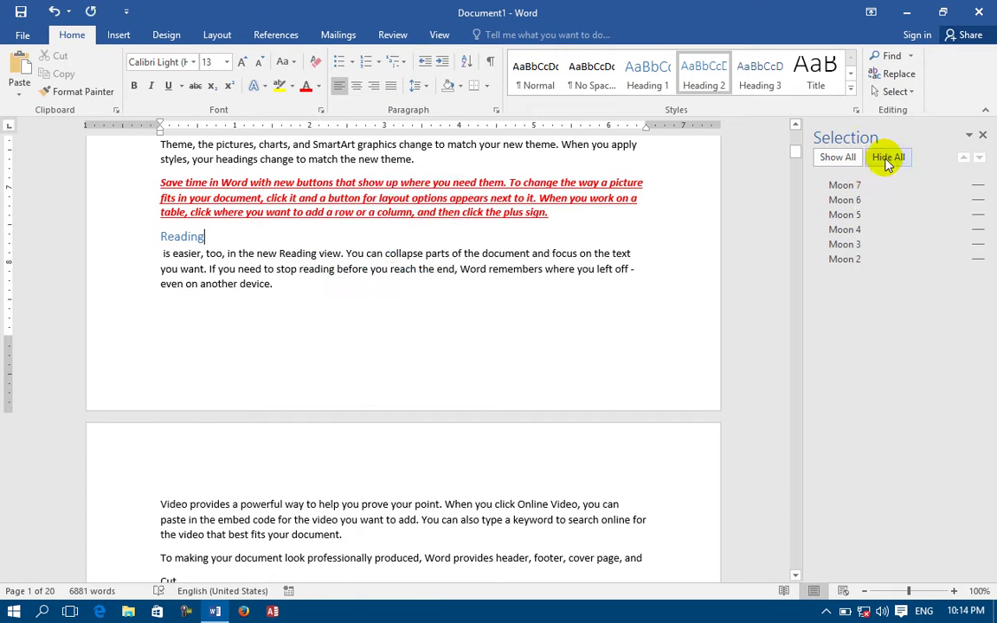
pyautogui.click(844, 157)
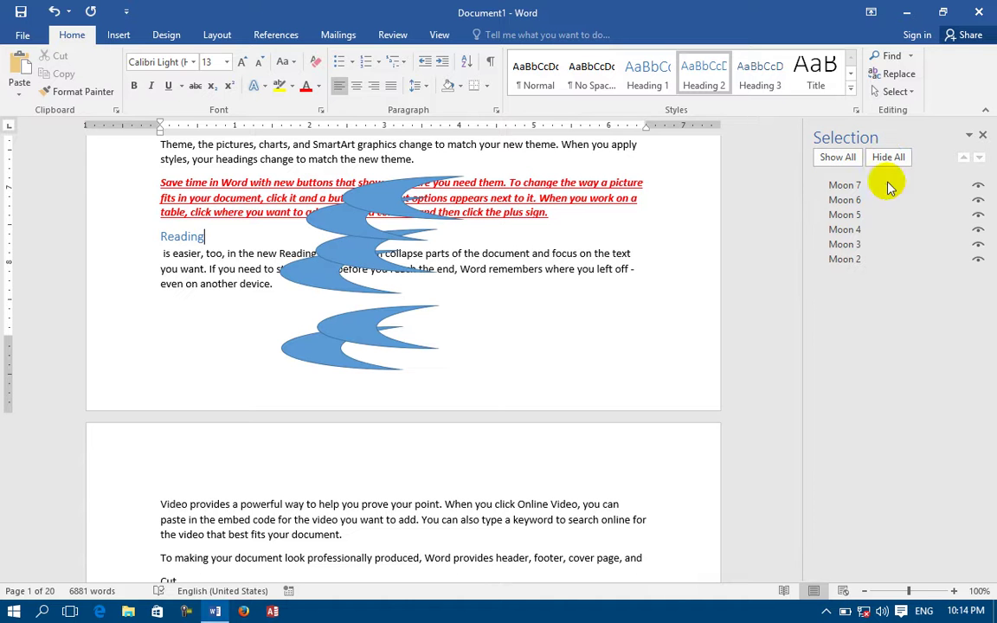
# Hide Moon 2, hide and redisplay Moon 4 so that it is selected, and make all shapes visible again.
pyautogui.click(979, 259)
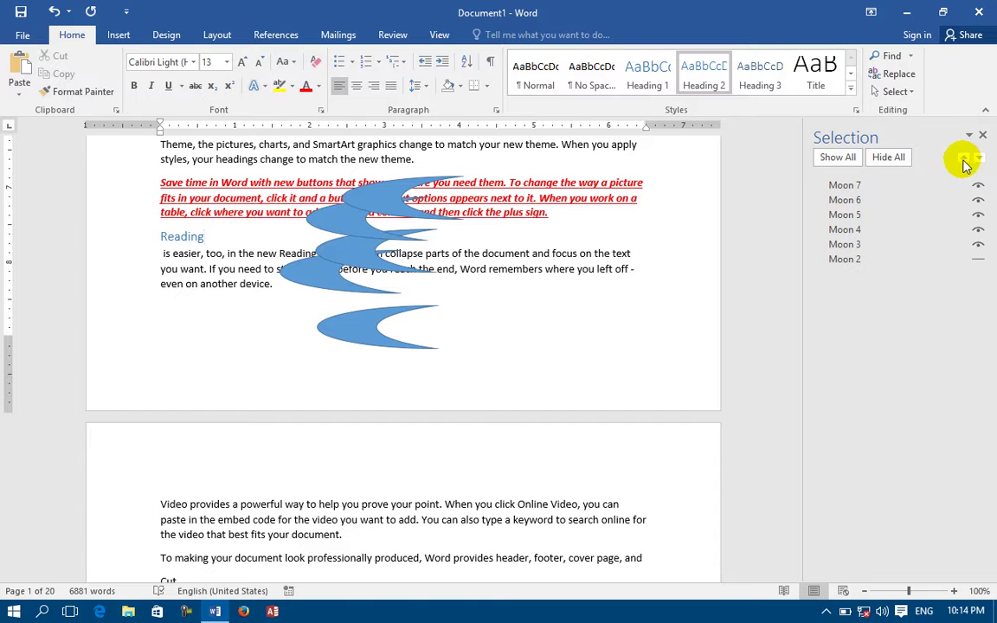
pyautogui.click(978, 229)
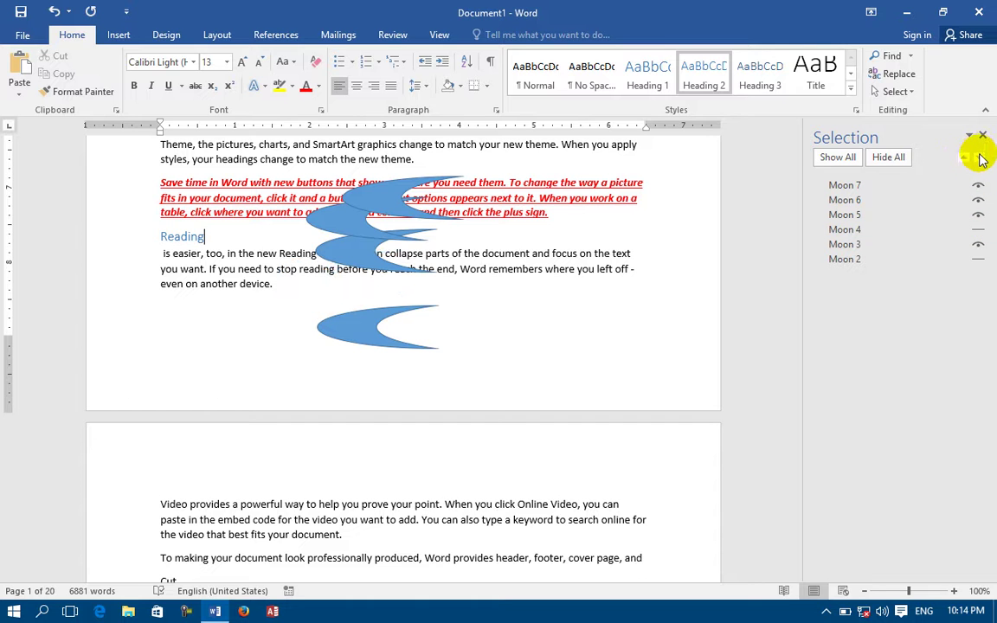
pyautogui.click(978, 229)
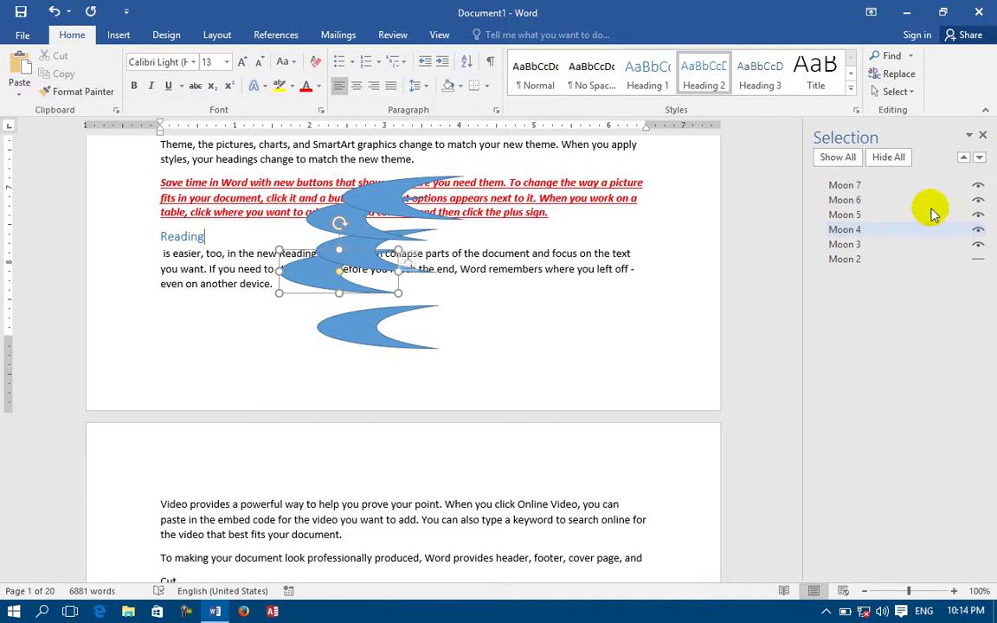
pyautogui.click(838, 157)
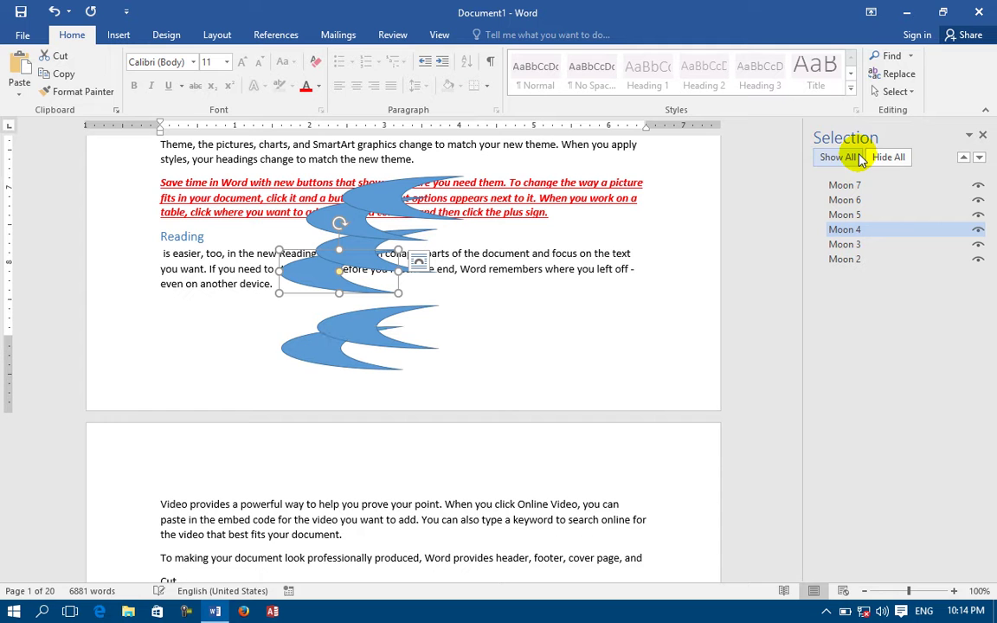
# Move Moon 4 backward and forward in the stacking order, finishing in front of all other moons, and close the Selection pane.
pyautogui.click(978, 158)
pyautogui.click(979, 158)
pyautogui.click(963, 157)
pyautogui.click(963, 158)
pyautogui.click(963, 158)
pyautogui.click(963, 158)
pyautogui.click(963, 158)
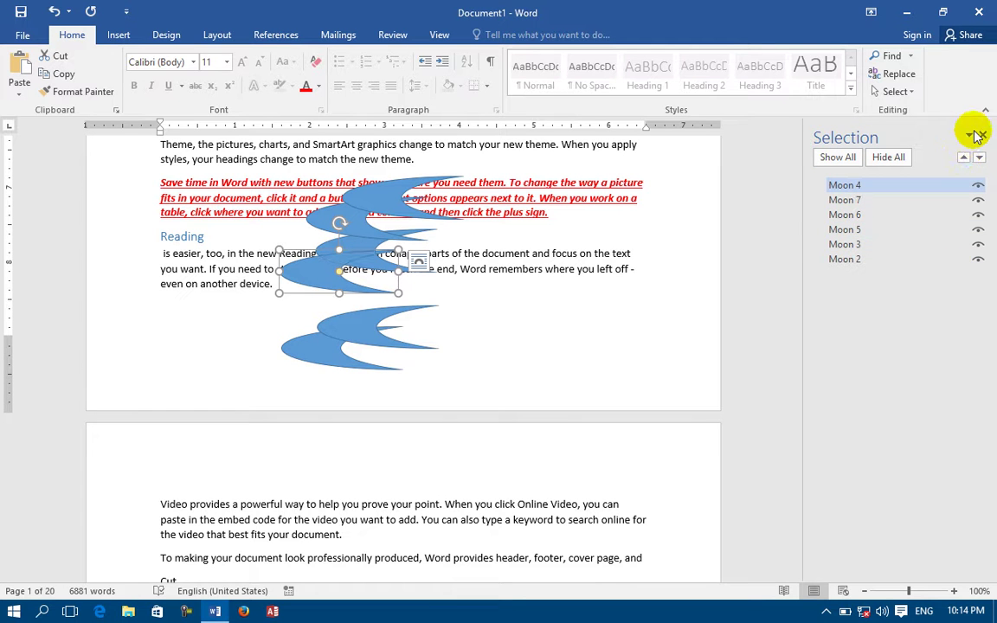
pyautogui.click(983, 135)
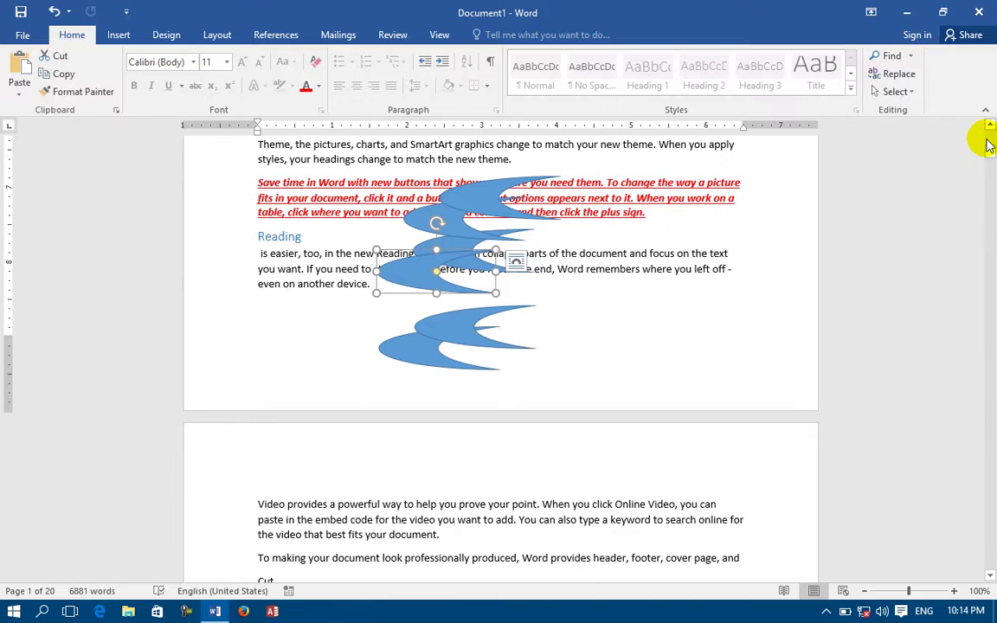